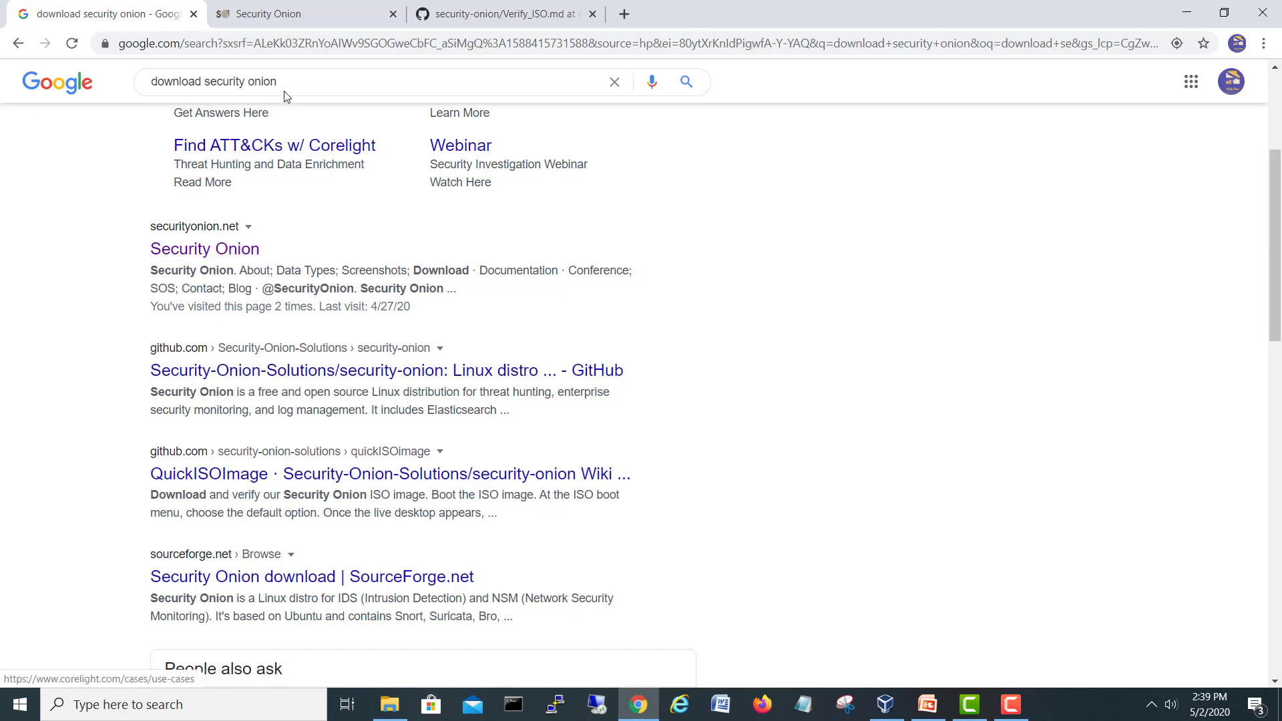
Open the download page from the Security Onion website and look through the 16.04.6.5 ISO image, signature and signing key links
{"action": "left_click", "coordinate": [263, 14]}
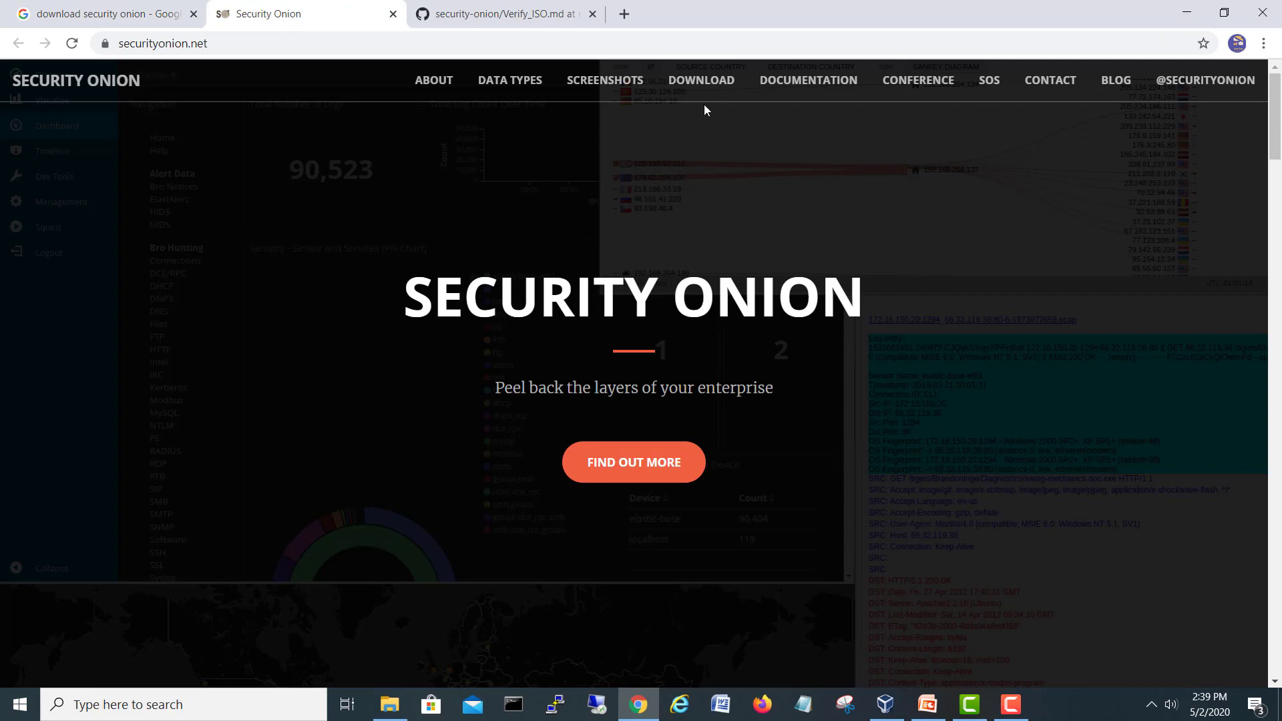
{"action": "left_click", "coordinate": [709, 81]}
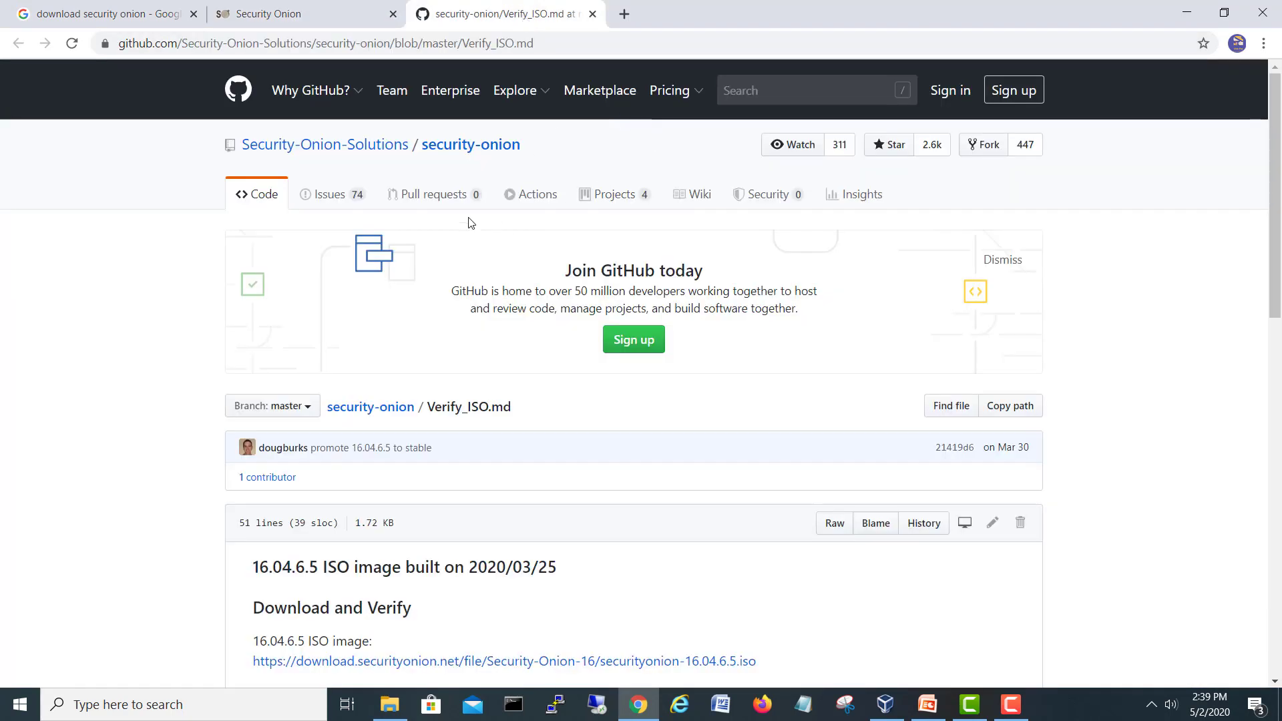
{"action": "scroll", "coordinate": [472, 223], "scroll_direction": "down", "scroll_amount": 5}
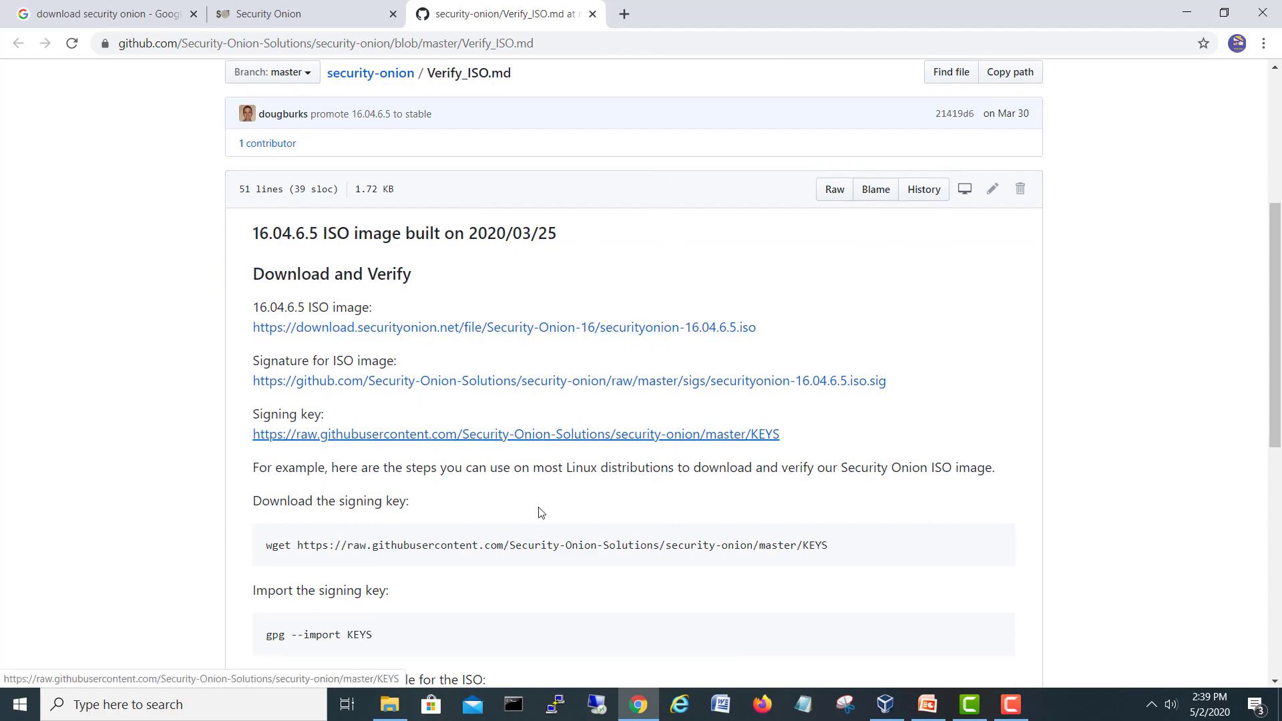
Locate securityonion-16.04.6.5 in the D: drive's Security Softwares folder and compare it with the ISO download link
{"action": "left_click", "coordinate": [389, 705]}
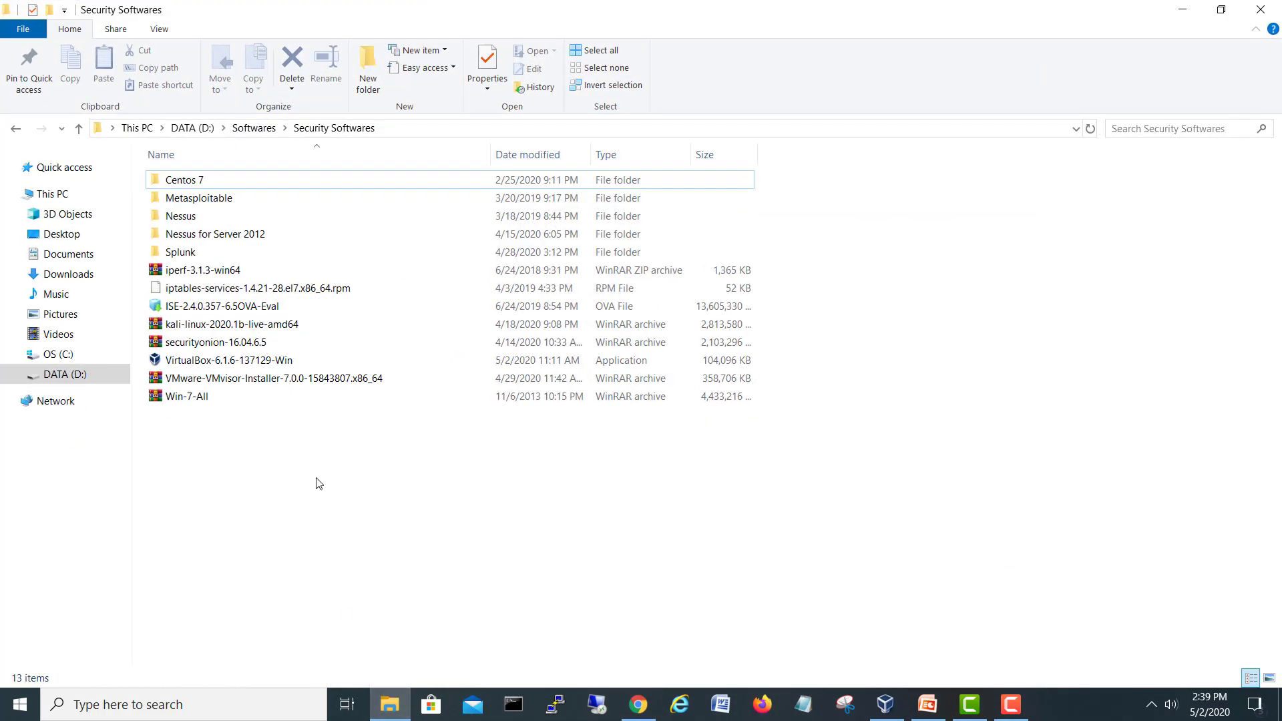
{"action": "left_click", "coordinate": [227, 344]}
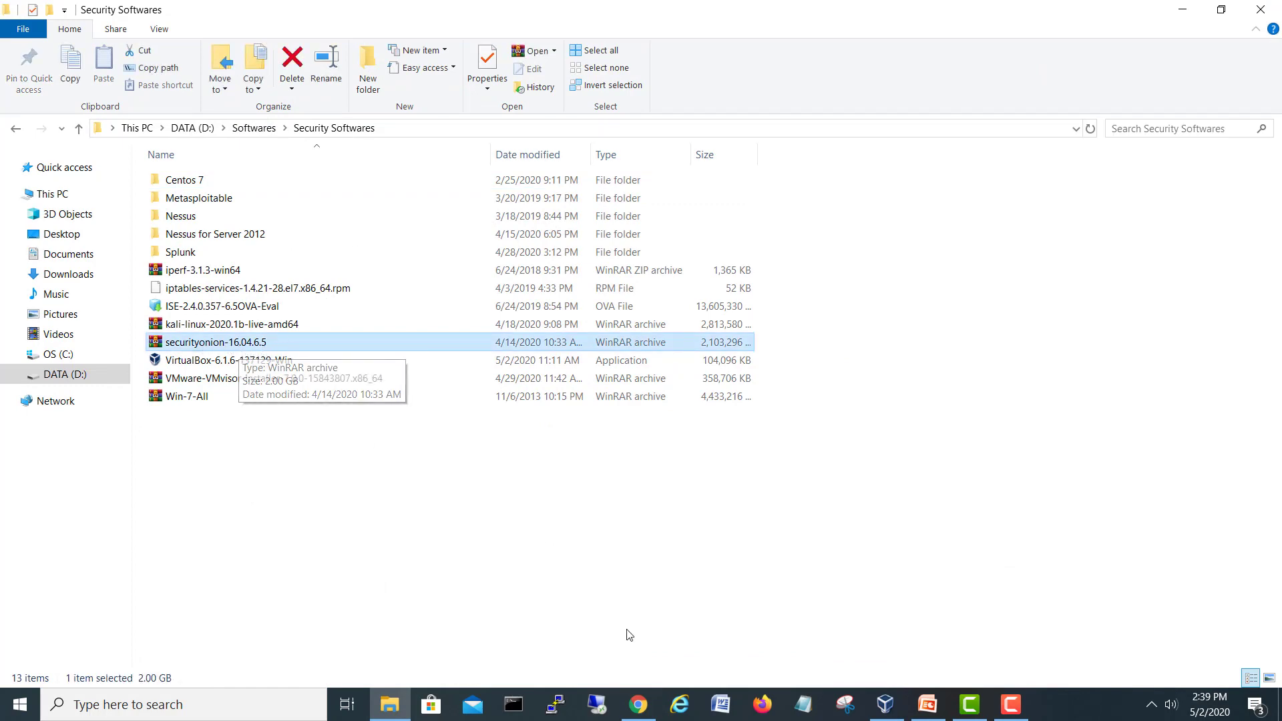
{"action": "left_click", "coordinate": [638, 705]}
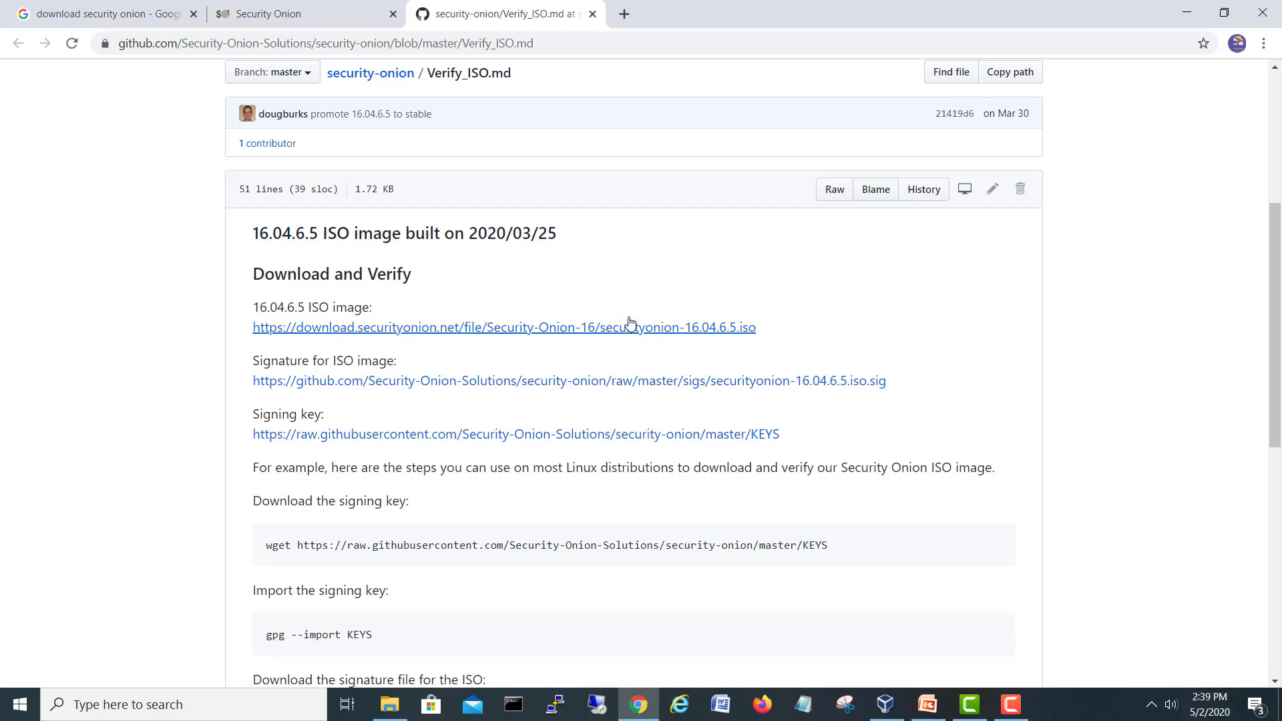
{"action": "left_click", "coordinate": [1182, 20]}
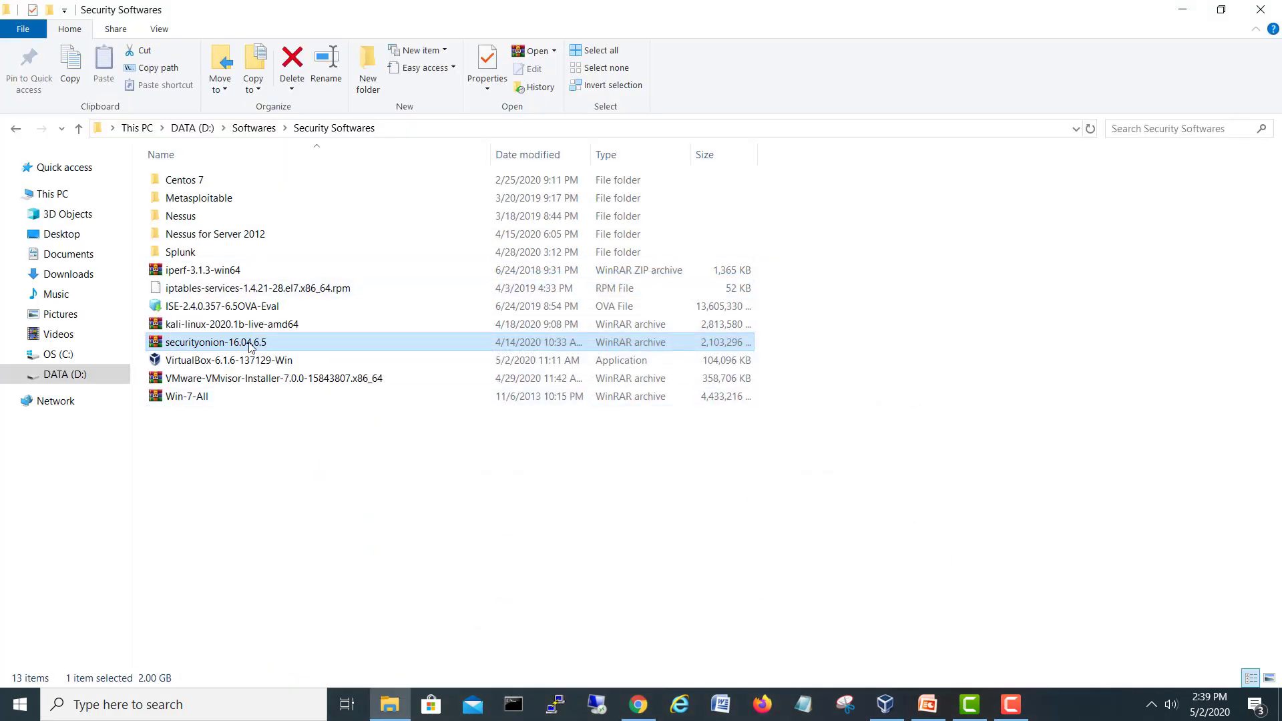
{"action": "left_click", "coordinate": [1182, 9]}
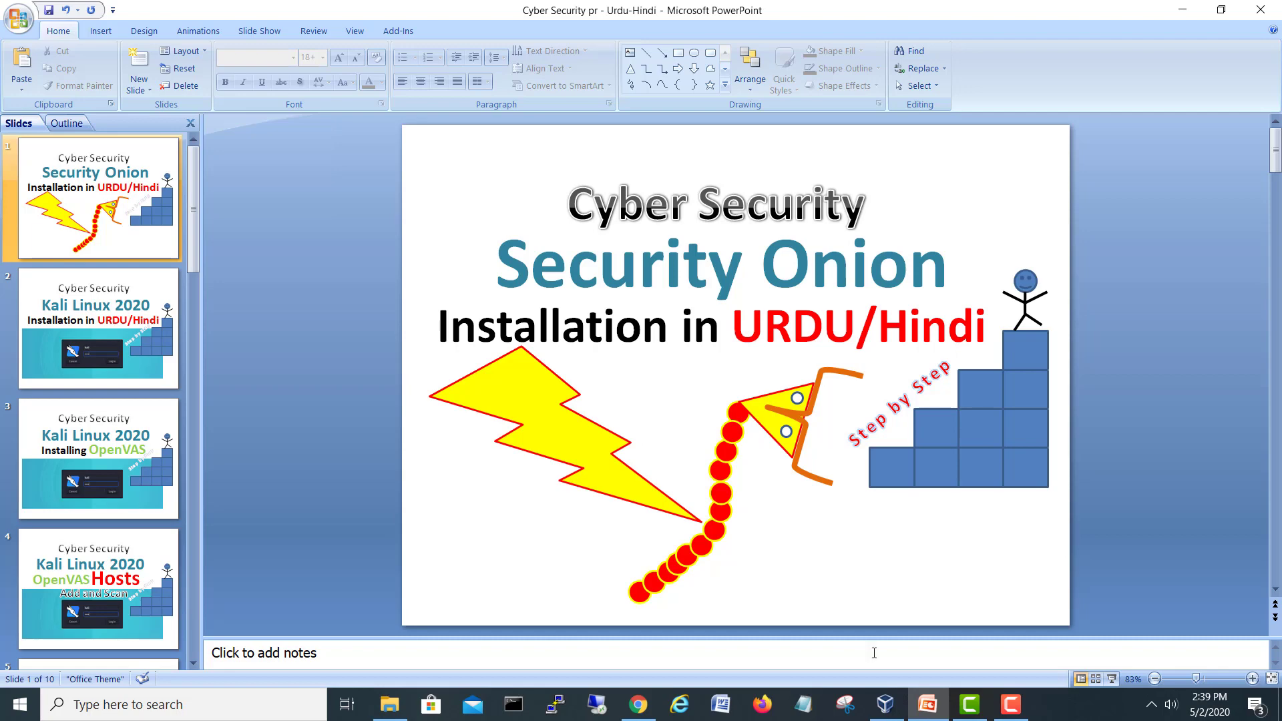
Switch to Oracle VM VirtualBox Manager and check its version information
{"action": "left_click", "coordinate": [887, 709]}
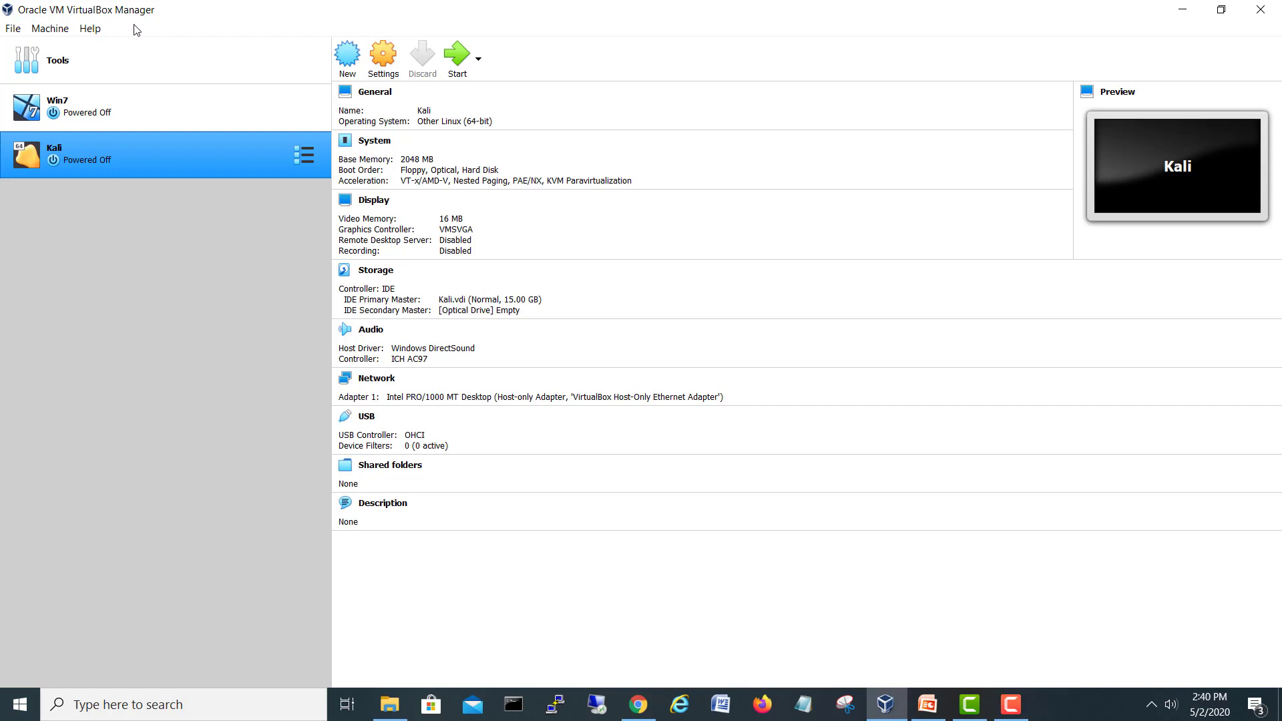
{"action": "left_click", "coordinate": [90, 28]}
{"action": "left_click", "coordinate": [122, 141]}
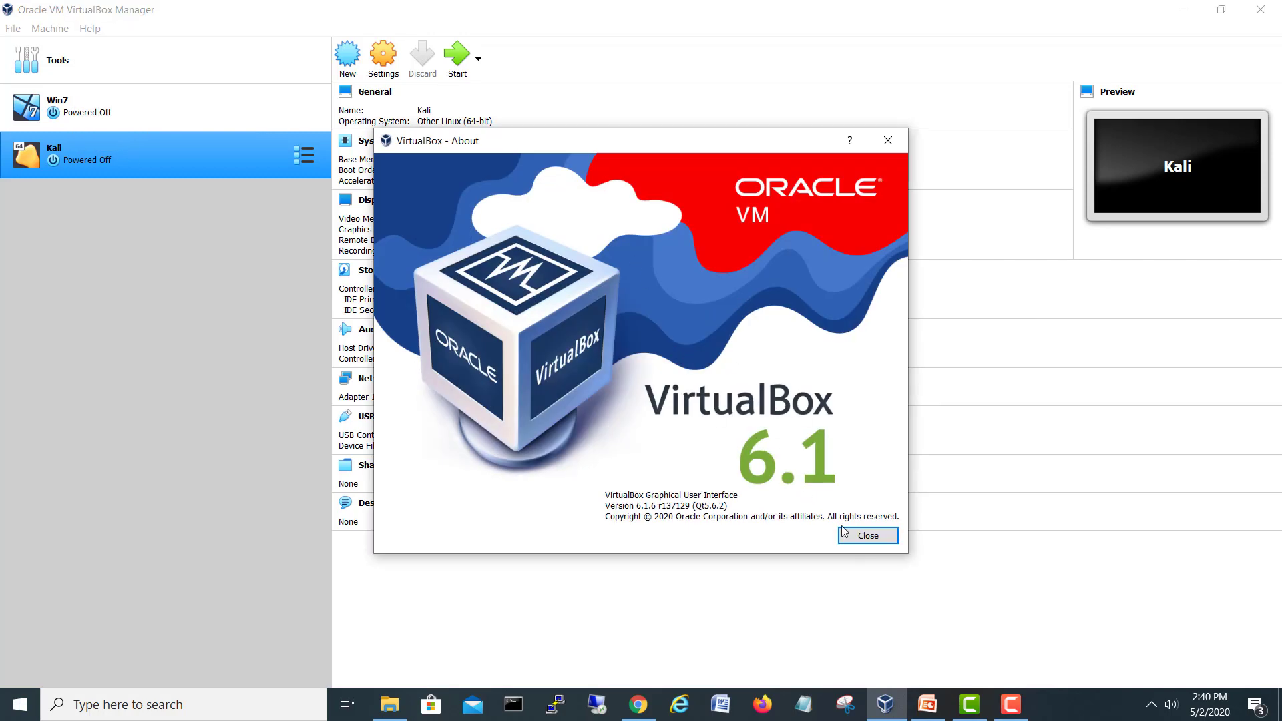
{"action": "left_click", "coordinate": [867, 536]}
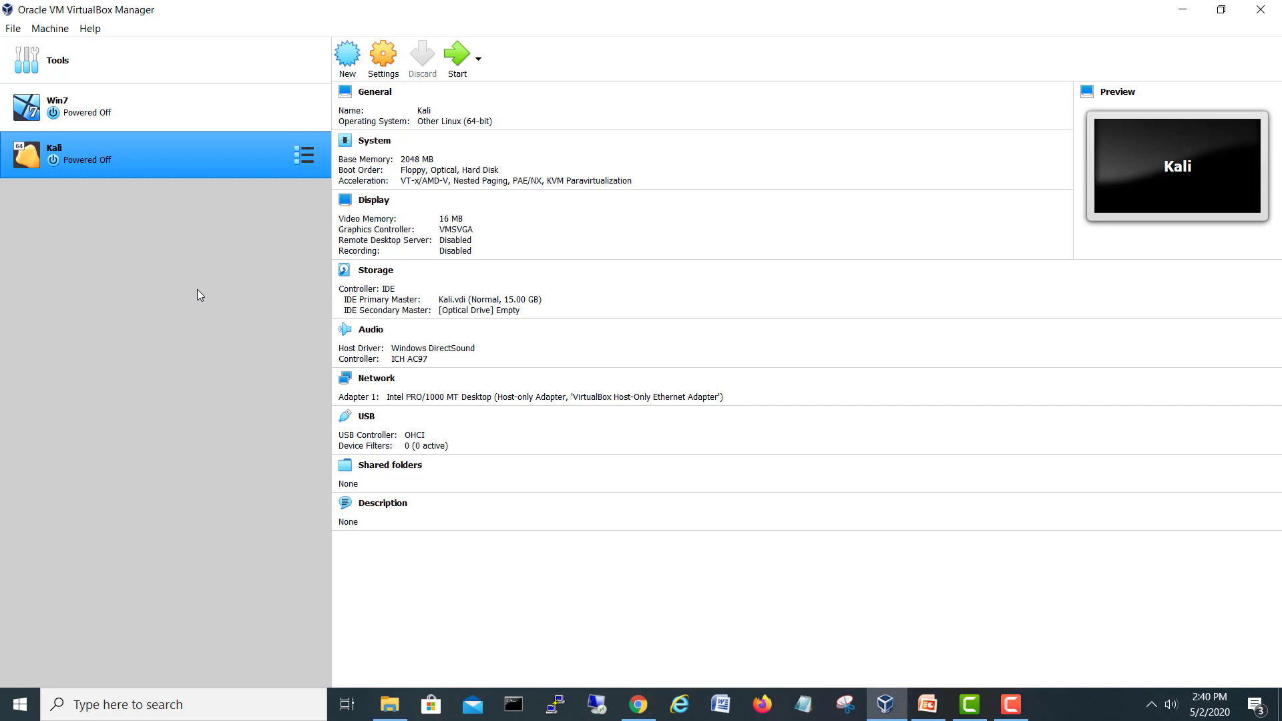
Start creating a new virtual machine and name it SecurityOnion
{"action": "left_click", "coordinate": [348, 64]}
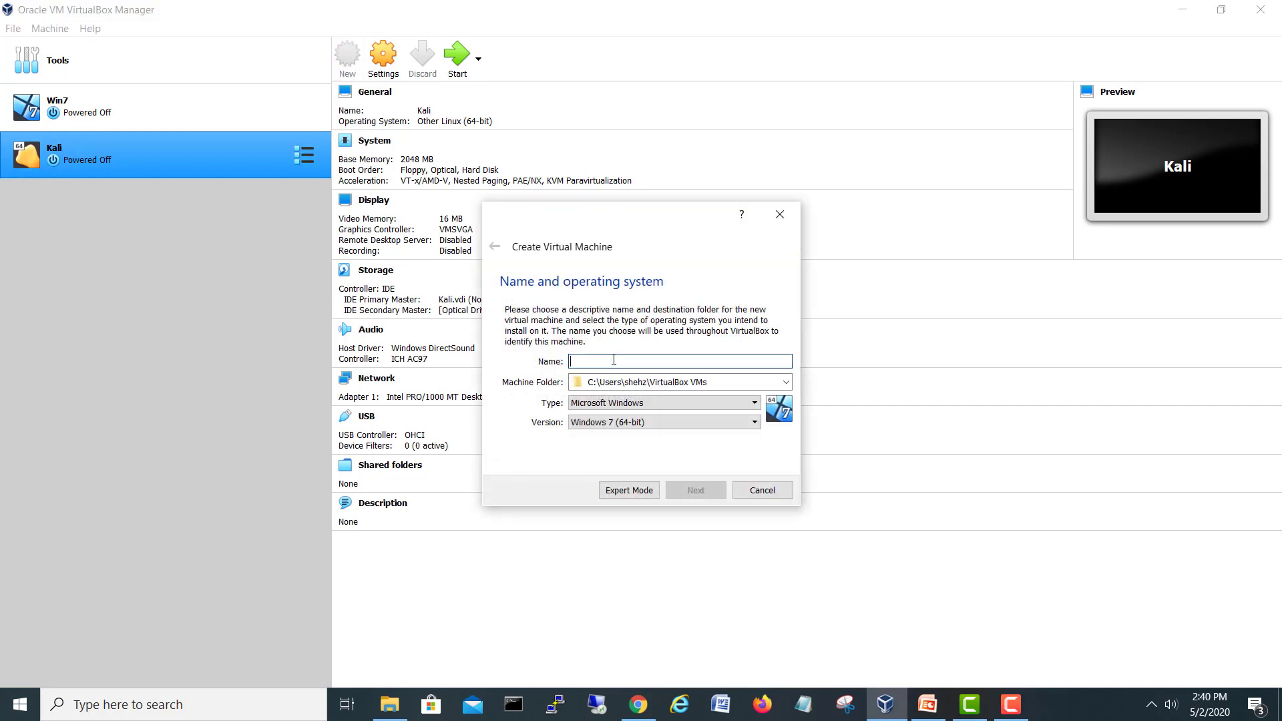
{"action": "type", "text": "Secur"}
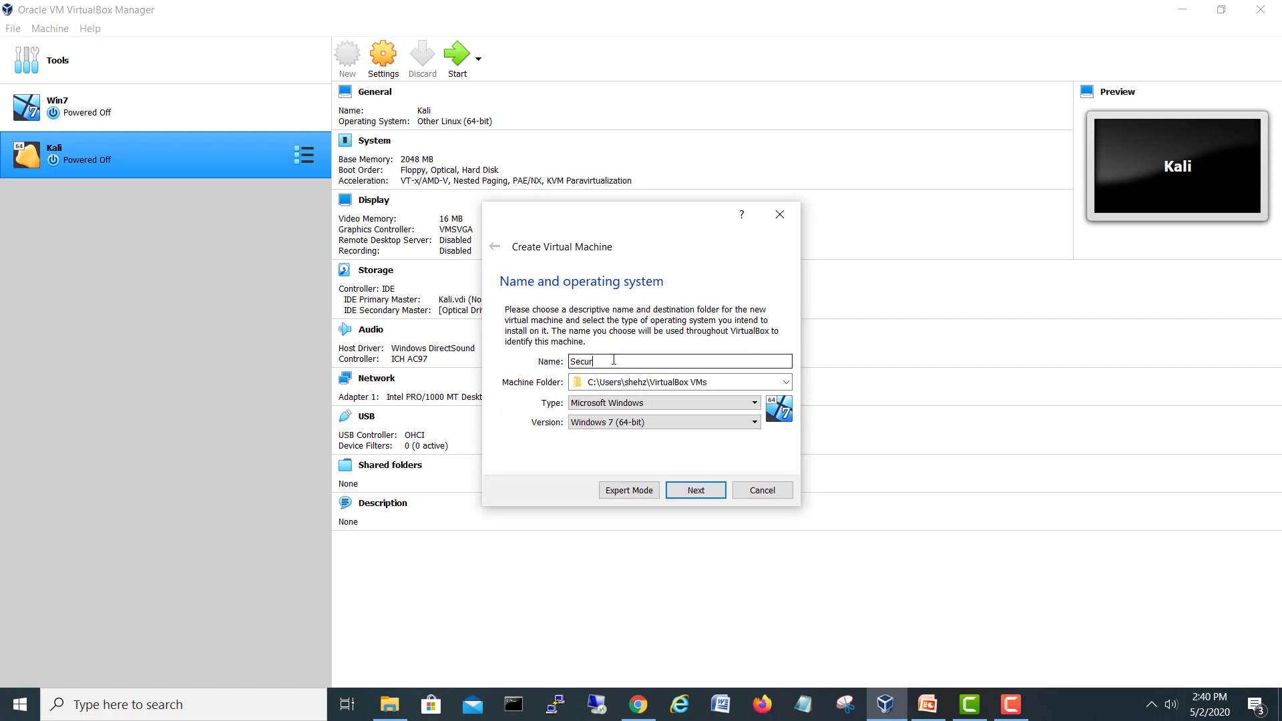
{"action": "type", "text": "ityOnion"}
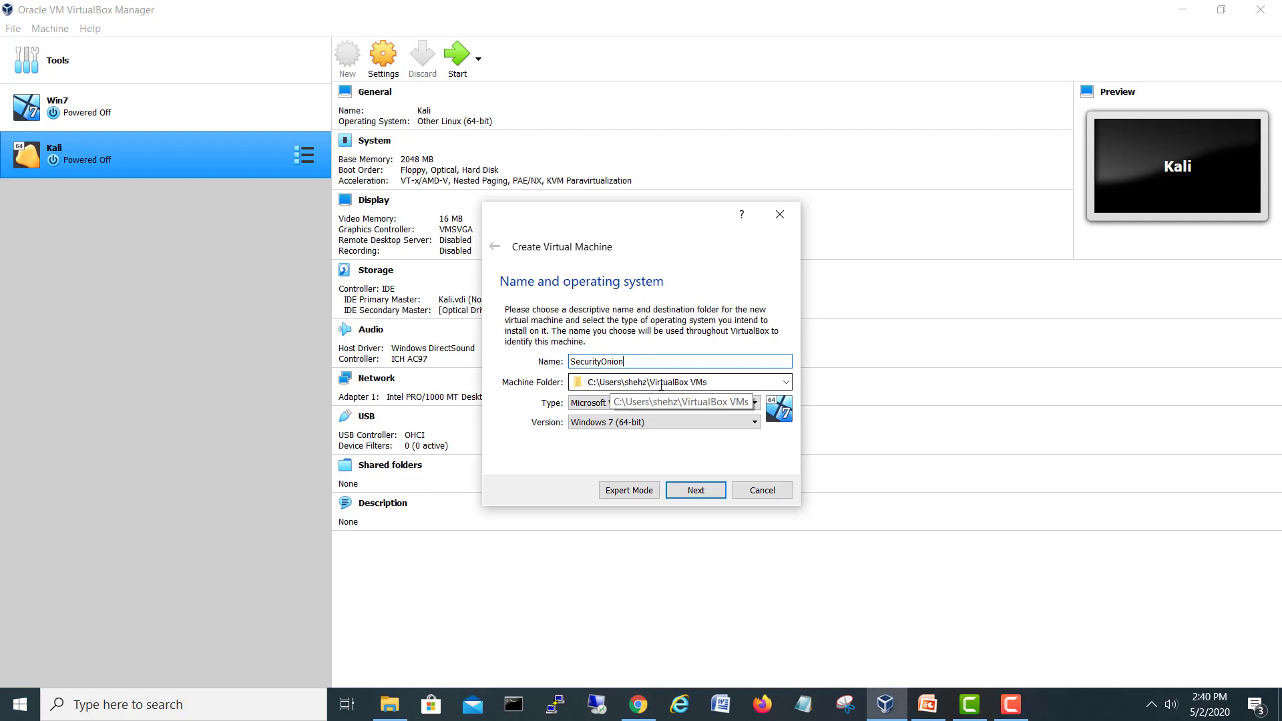
Set the machine folder to D:\Virtual Box NSM Lab VMs\Security Onion
{"action": "left_click", "coordinate": [787, 385]}
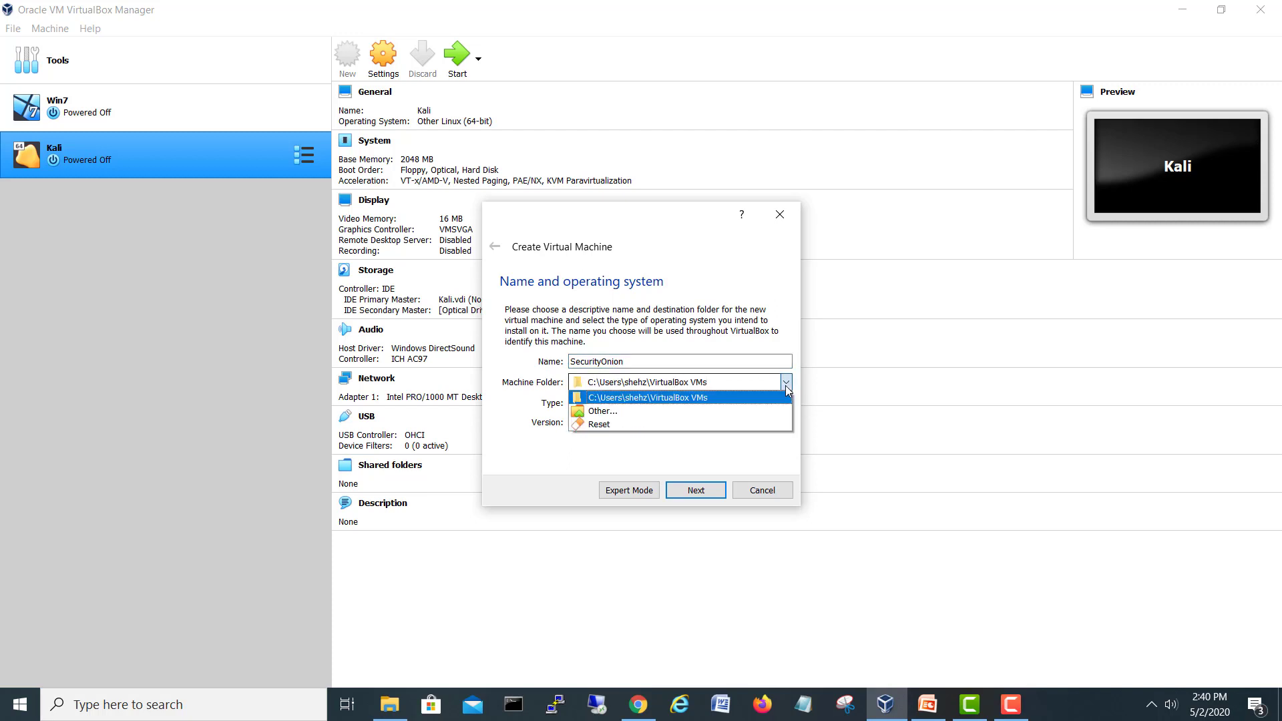
{"action": "left_click", "coordinate": [696, 413]}
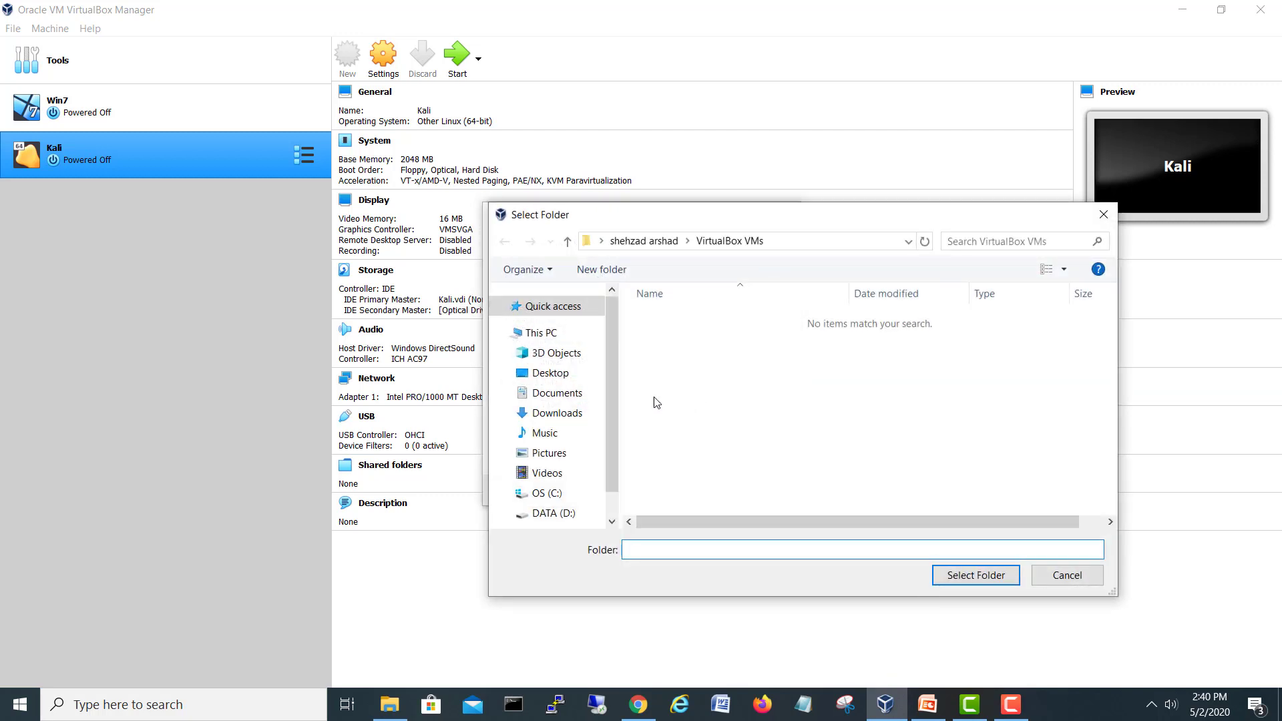
{"action": "left_click", "coordinate": [561, 513]}
{"action": "left_click_drag", "start_coordinate": [1108, 381], "coordinate": [1115, 468]}
{"action": "double_click", "coordinate": [766, 509]}
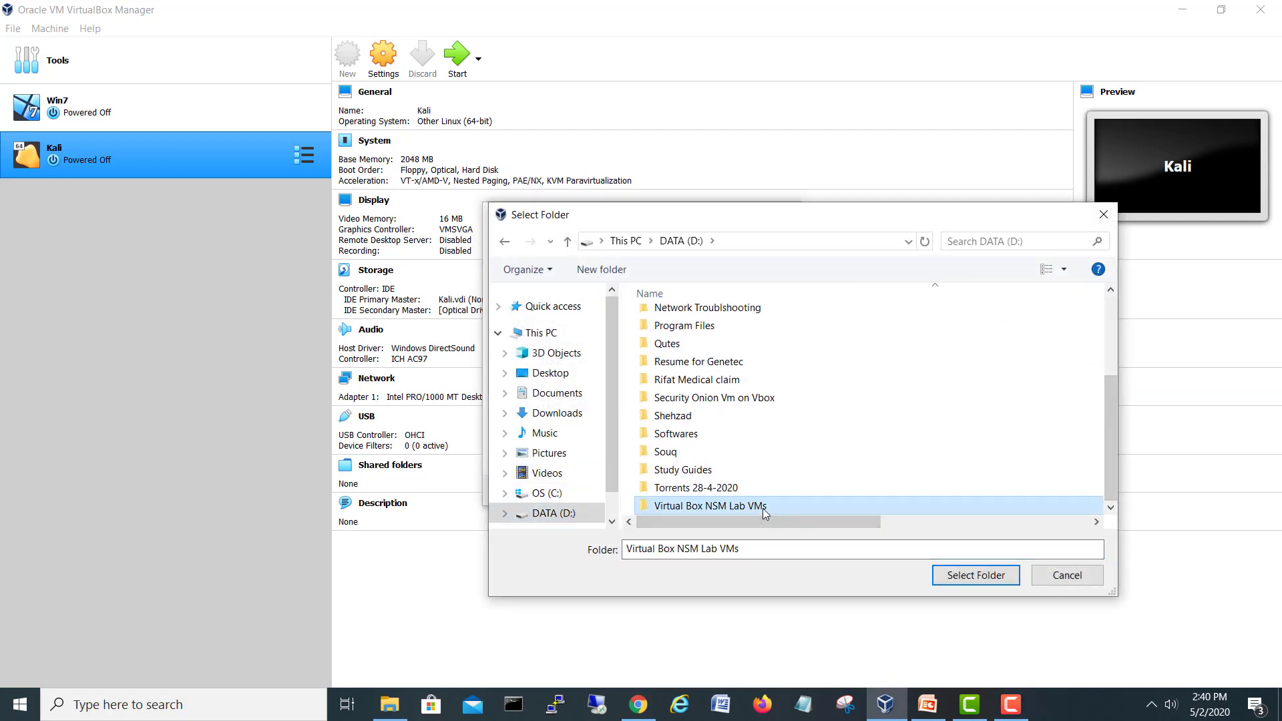
{"action": "double_click", "coordinate": [686, 338]}
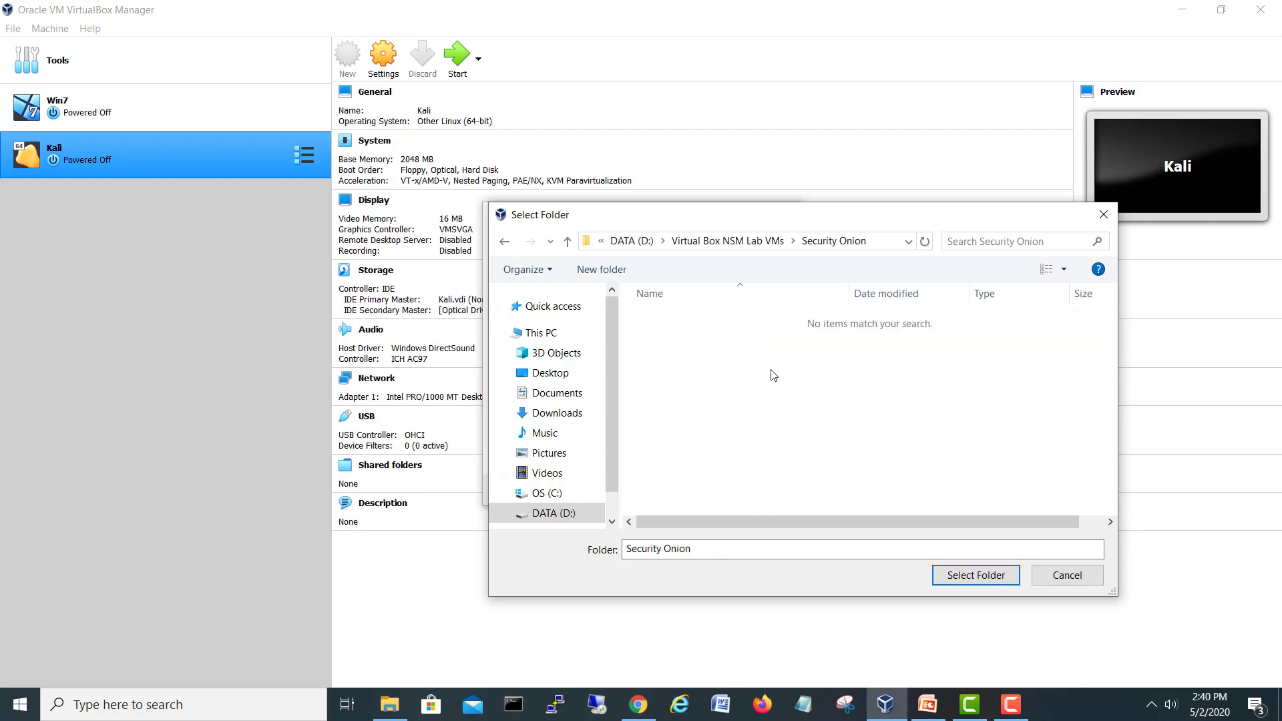
{"action": "left_click", "coordinate": [998, 578]}
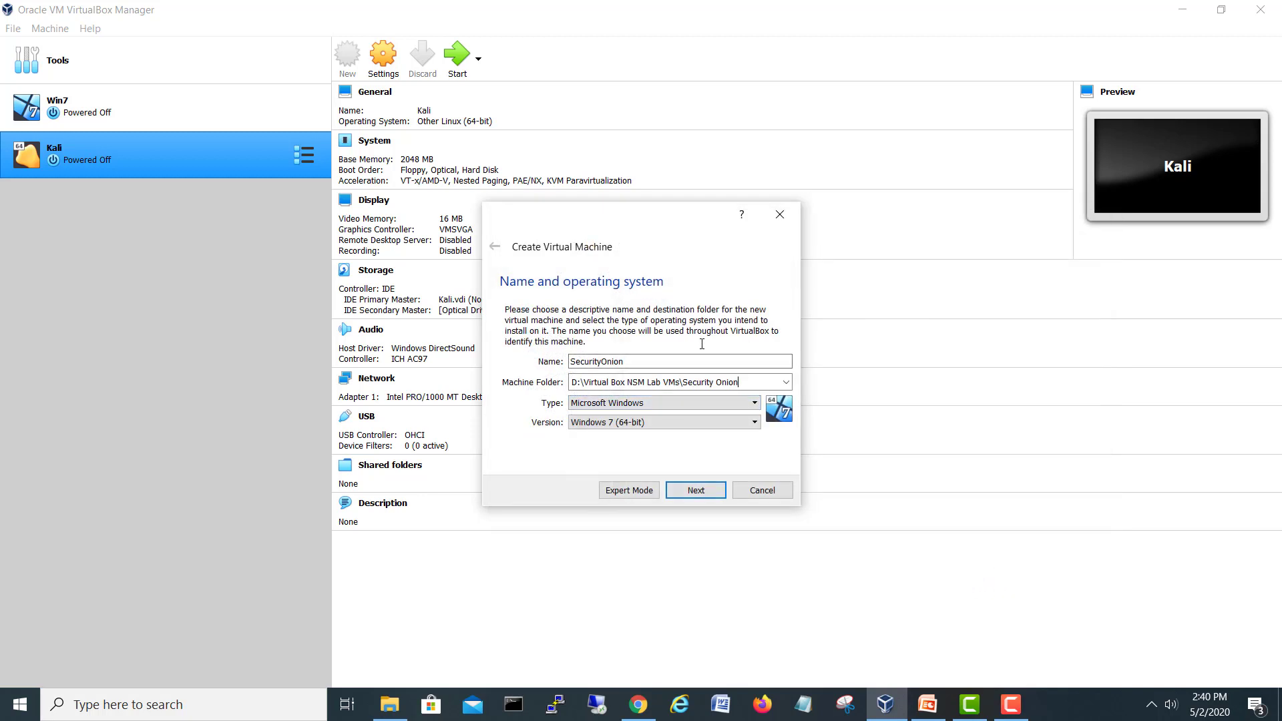
Set the operating system type to Linux and the version to Ubuntu (64-bit), and continue to the memory size
{"action": "left_click", "coordinate": [644, 403]}
{"action": "left_click", "coordinate": [591, 428]}
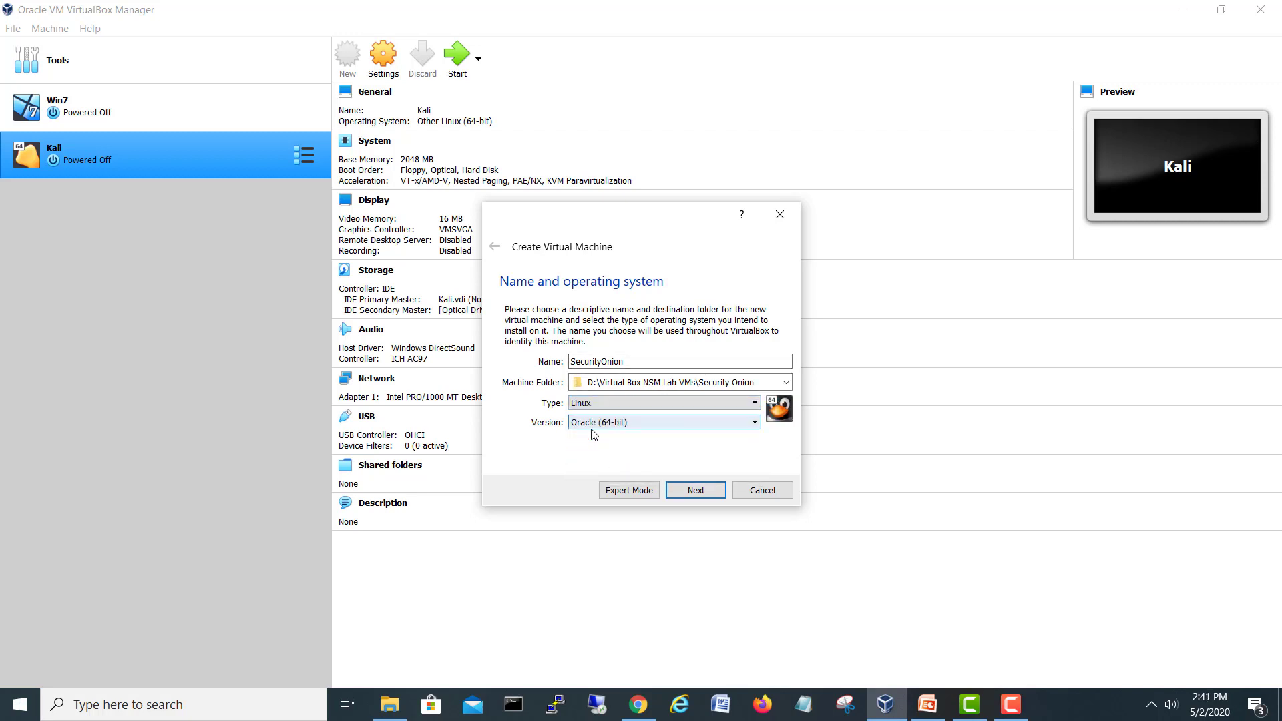
{"action": "left_click", "coordinate": [591, 424]}
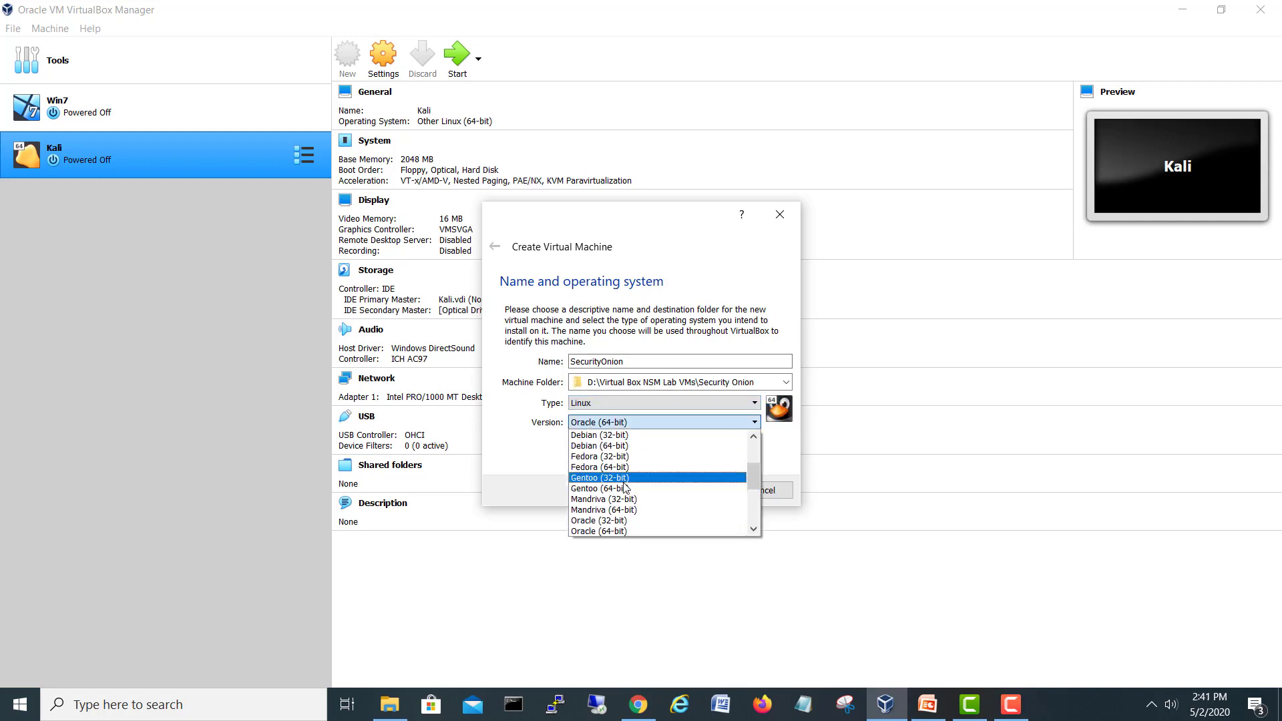
{"action": "scroll", "coordinate": [624, 487], "scroll_direction": "down", "scroll_amount": 2}
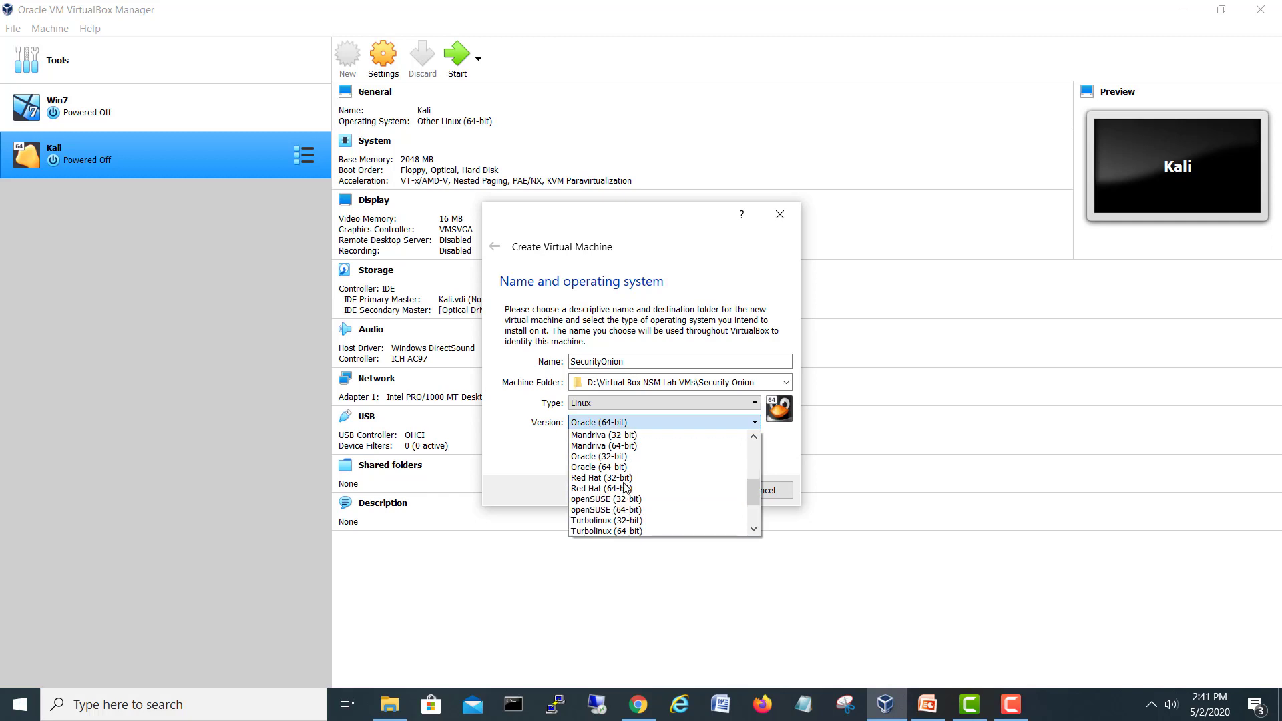
{"action": "scroll", "coordinate": [625, 487], "scroll_direction": "down", "scroll_amount": 2}
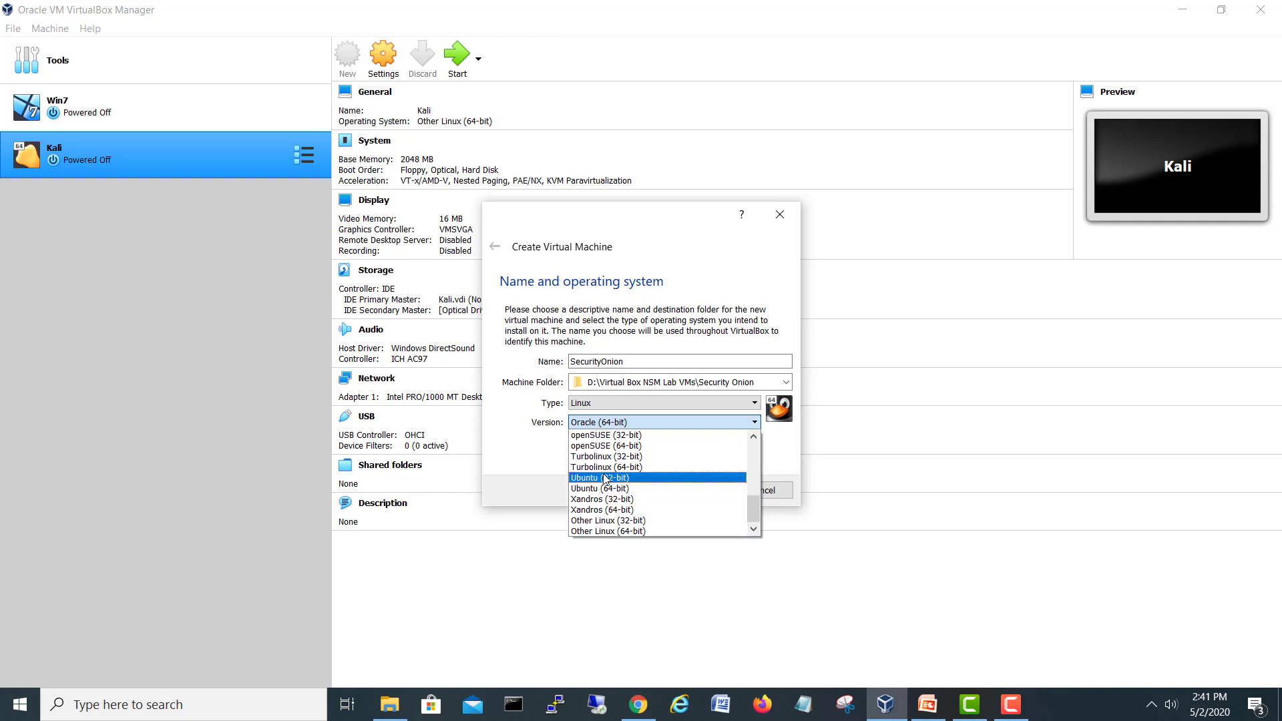
{"action": "left_click", "coordinate": [601, 489]}
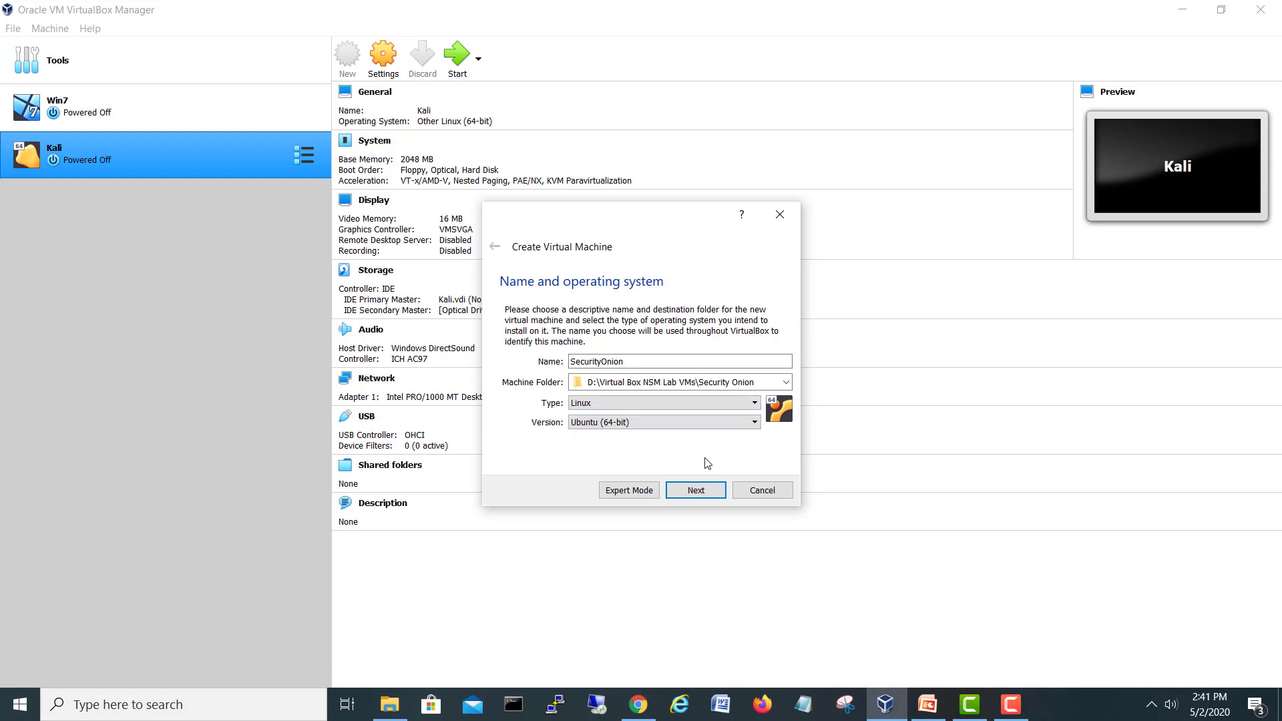
{"action": "left_click", "coordinate": [705, 493]}
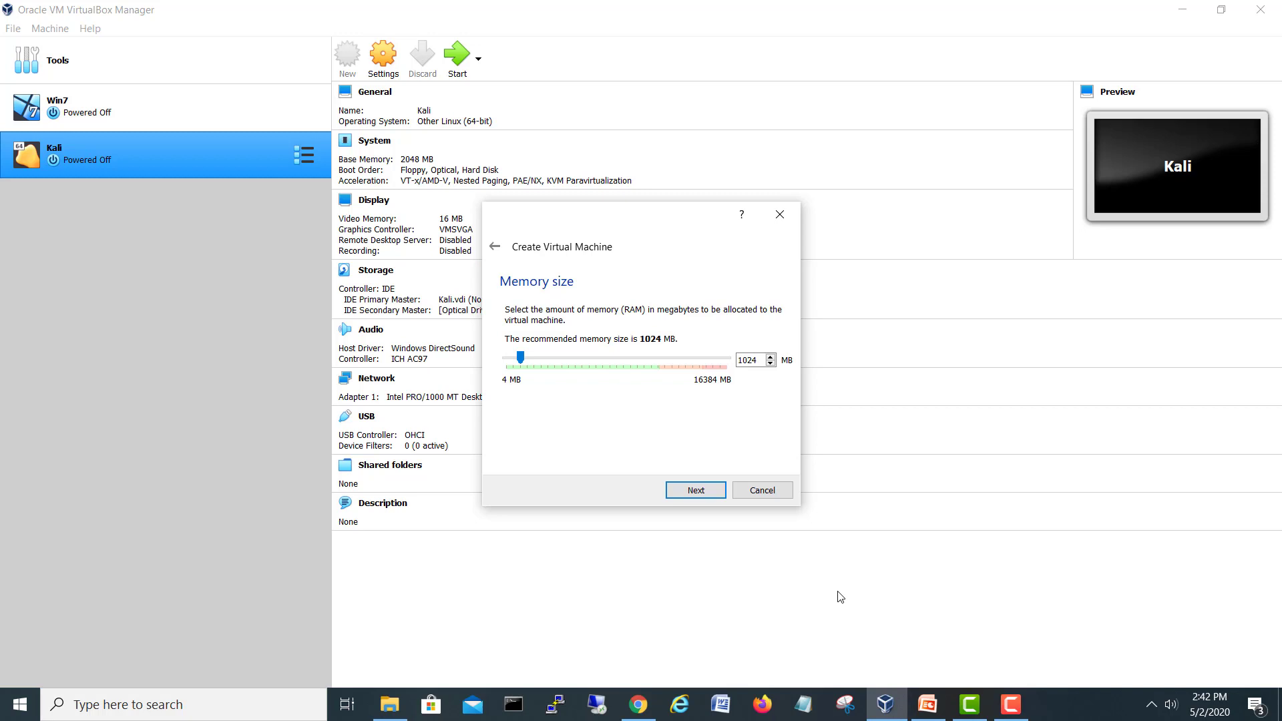
Calculate 1024 × 8 in the Windows Calculator to convert 8 GB of memory to megabytes
{"action": "left_click", "coordinate": [752, 365]}
{"action": "left_click", "coordinate": [23, 706]}
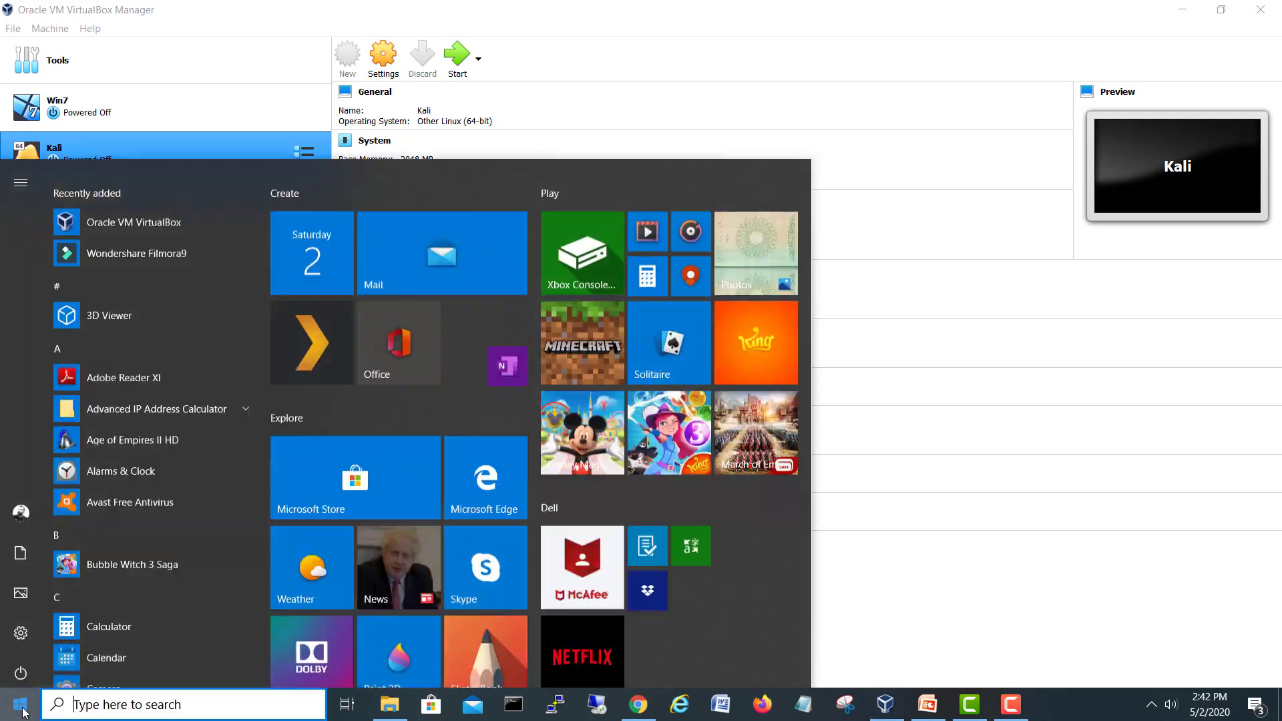
{"action": "left_click", "coordinate": [97, 597]}
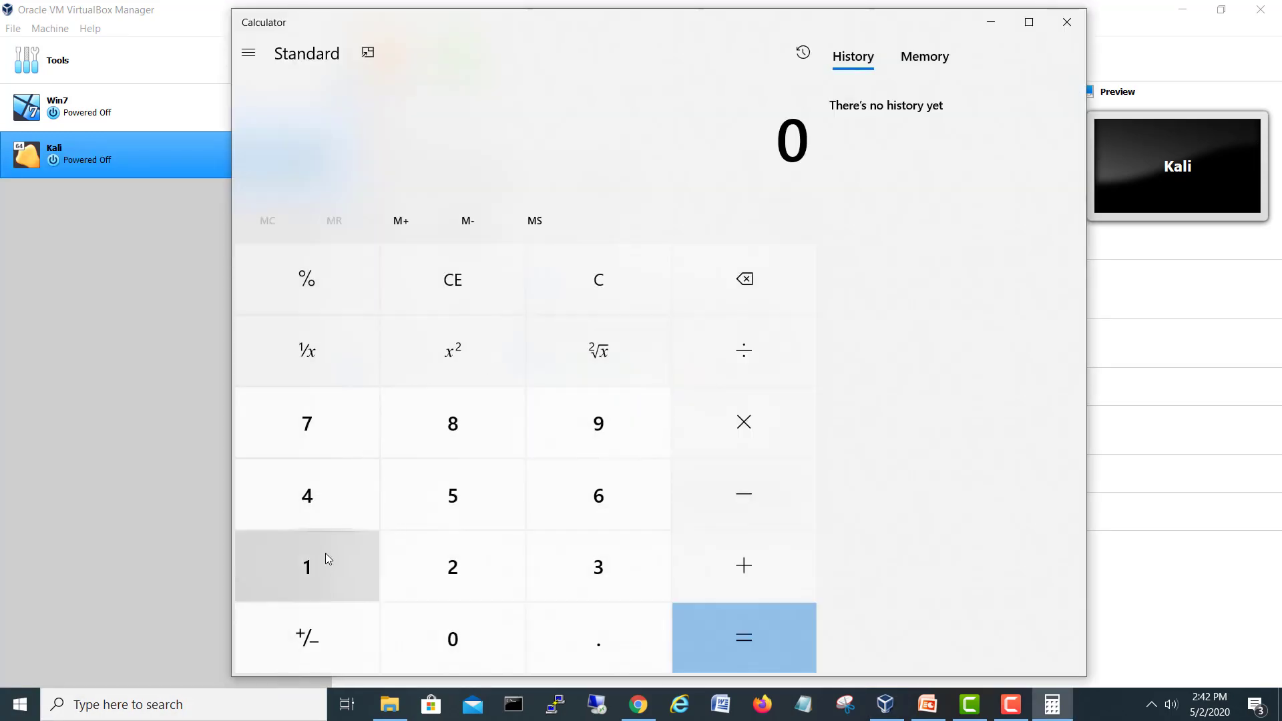
{"action": "left_click", "coordinate": [324, 560]}
{"action": "left_click", "coordinate": [454, 618]}
{"action": "left_click", "coordinate": [453, 568]}
{"action": "left_click", "coordinate": [309, 507]}
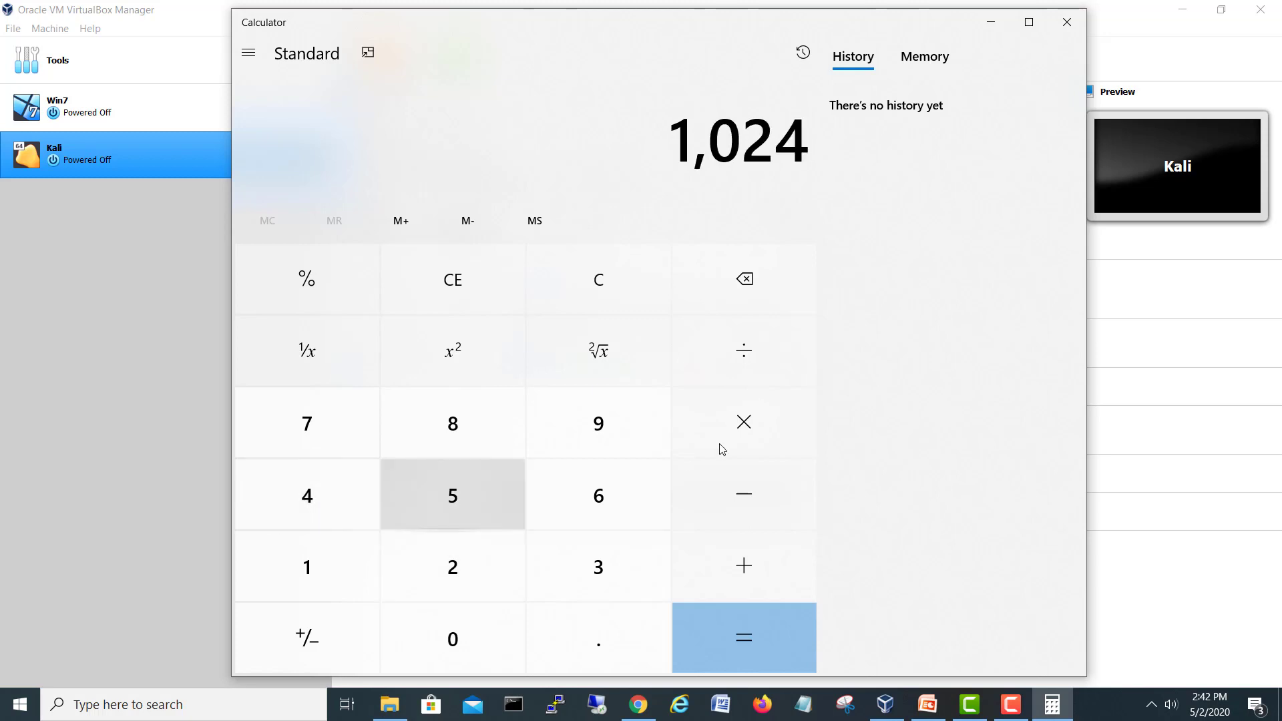
{"action": "left_click", "coordinate": [765, 425]}
{"action": "left_click", "coordinate": [482, 428]}
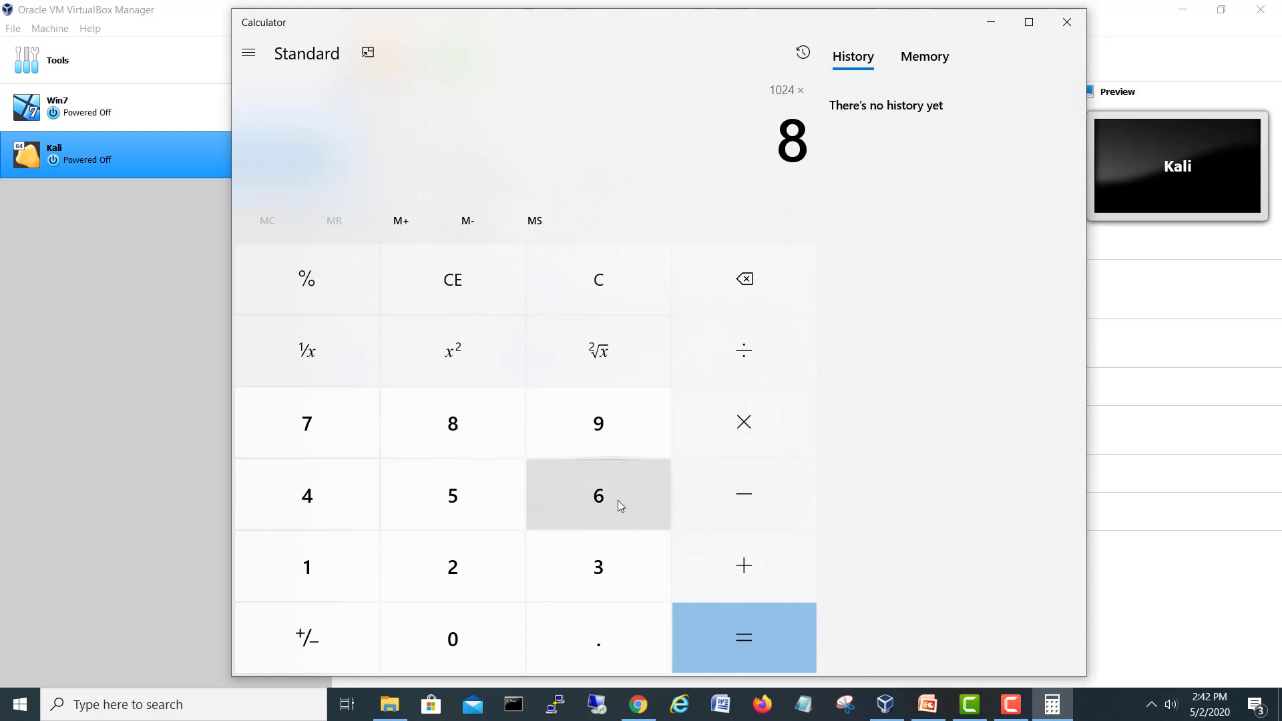
{"action": "left_click", "coordinate": [757, 625]}
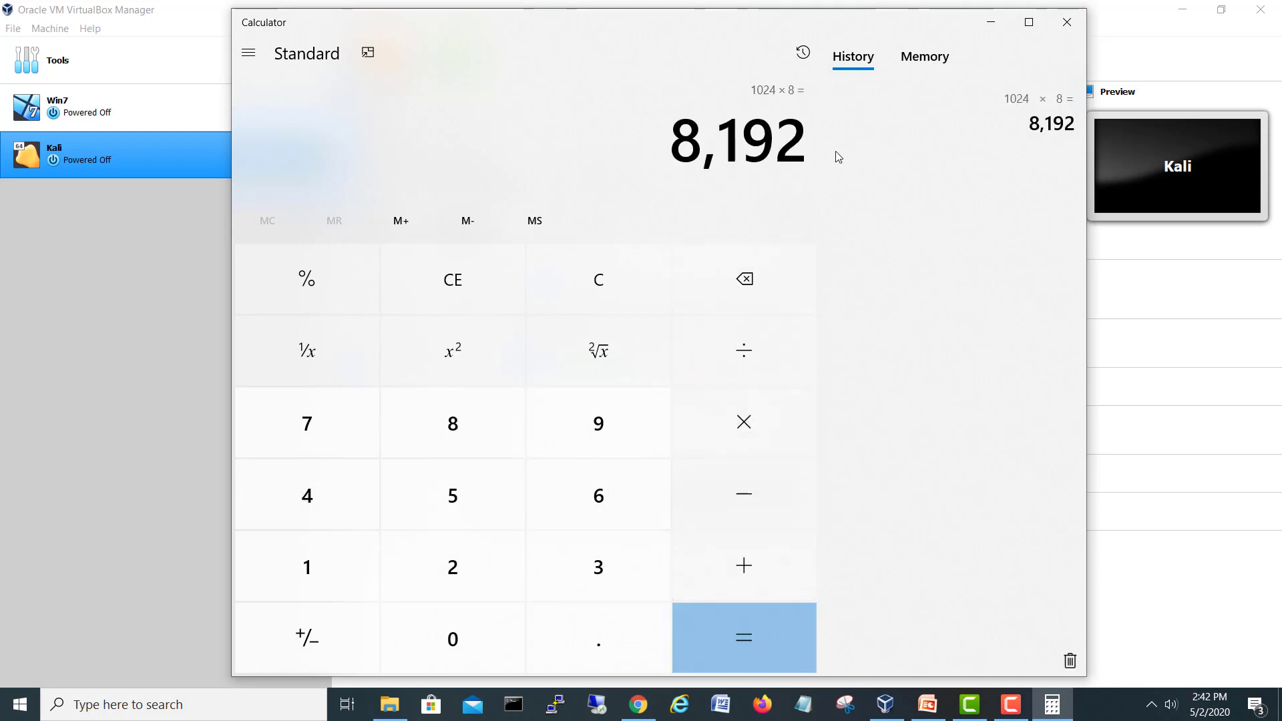
{"action": "left_click", "coordinate": [1067, 22]}
Set the virtual machine's memory size to 8192 MB and continue to the hard disk options
{"action": "double_click", "coordinate": [742, 361]}
{"action": "type", "text": "8192"}
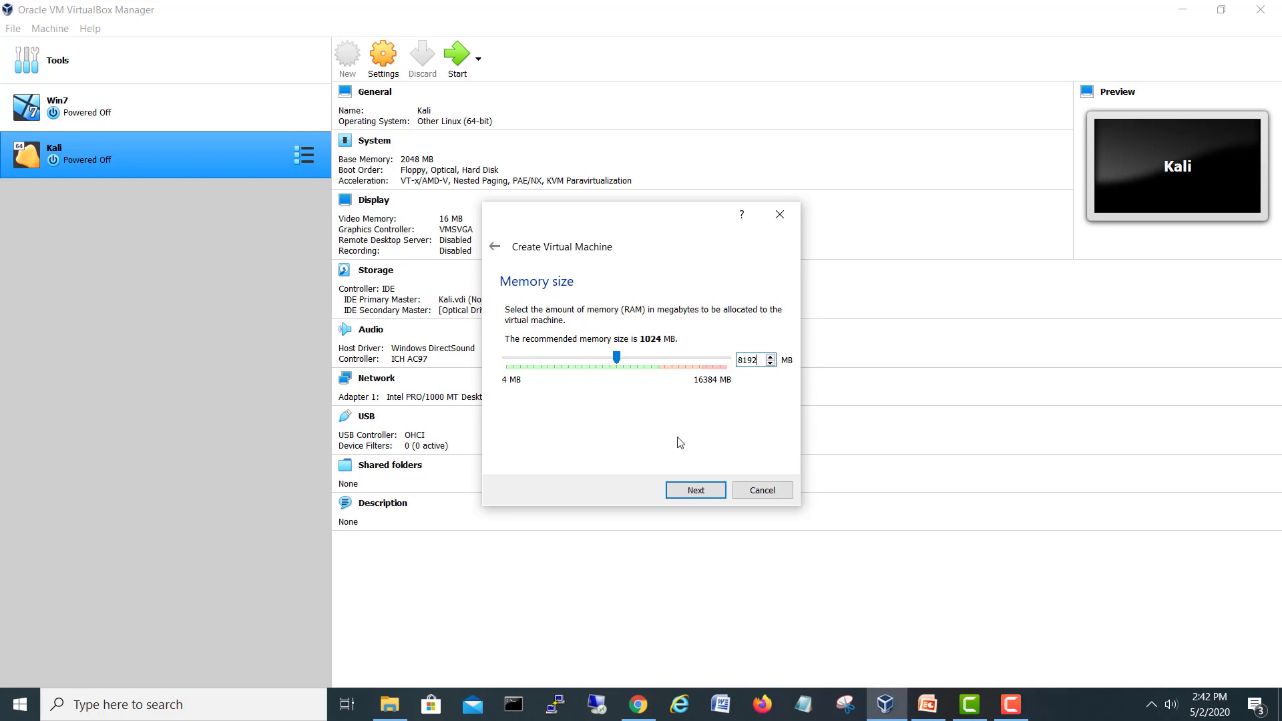
{"action": "left_click", "coordinate": [697, 490]}
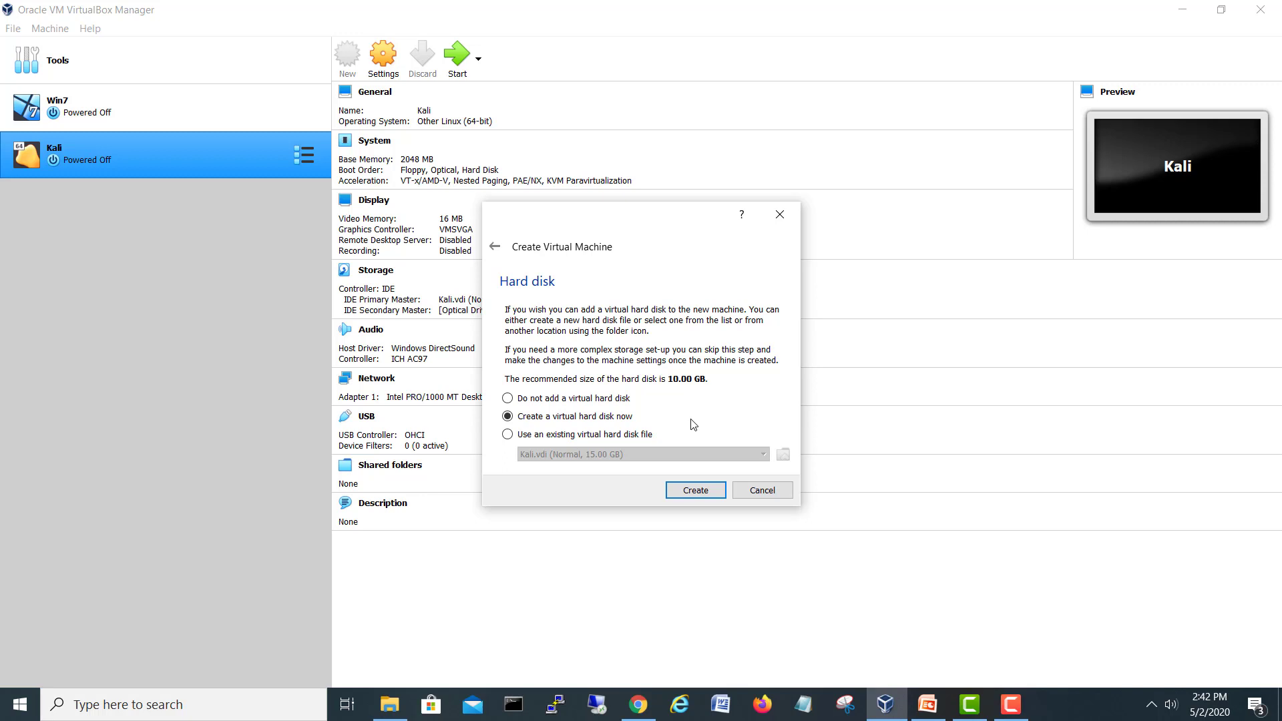
Choose to create a new virtual hard disk as a VDI (VirtualBox Disk Image) with fixed-size storage
{"action": "left_click", "coordinate": [708, 493]}
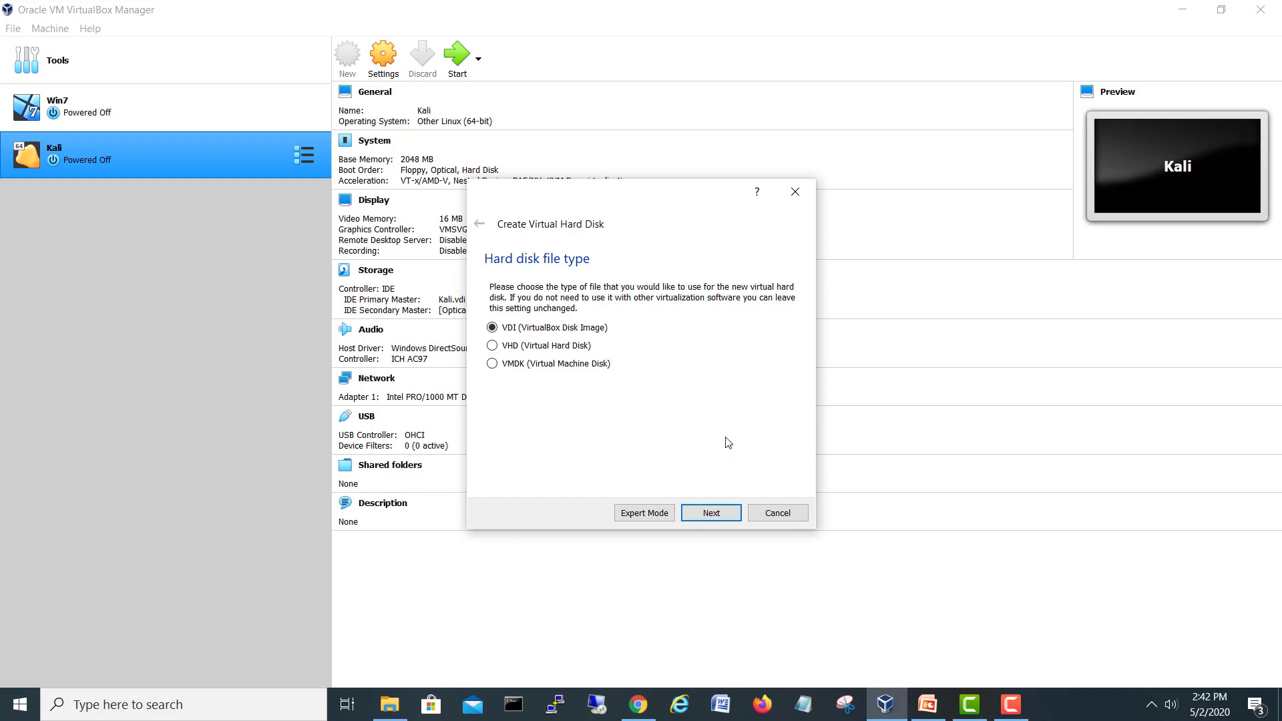
{"action": "left_click", "coordinate": [722, 517]}
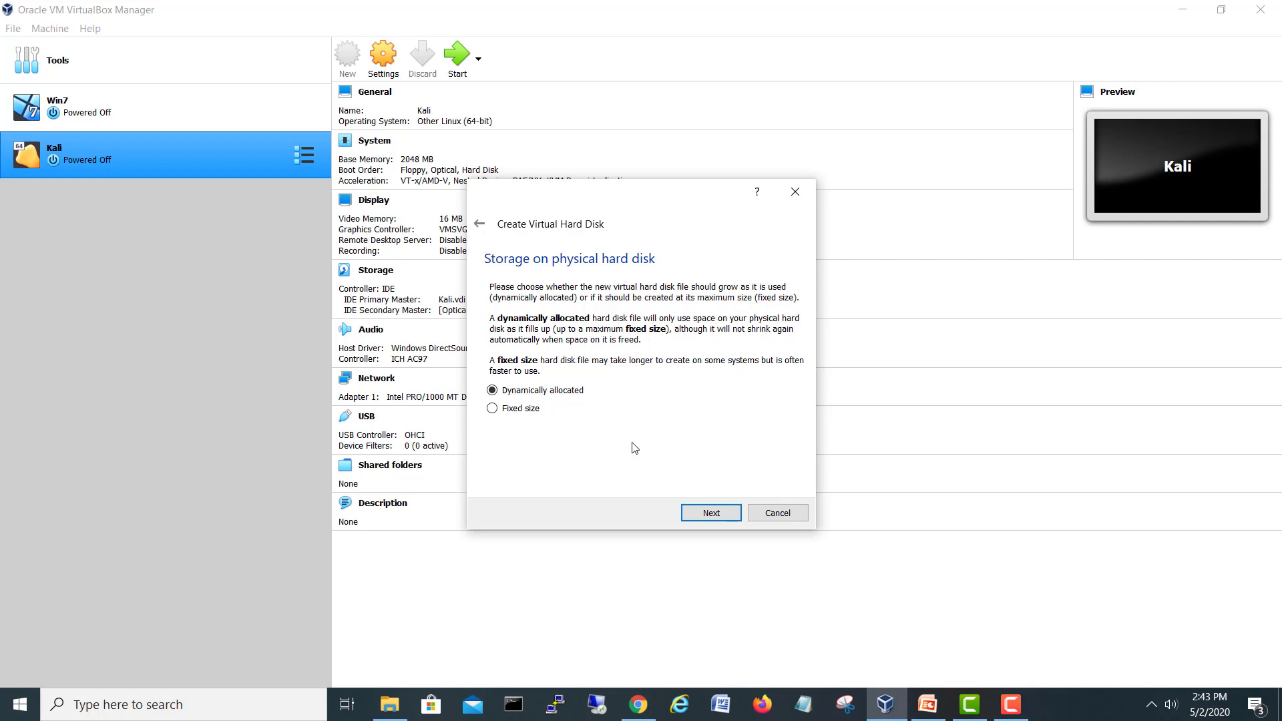
{"action": "left_click", "coordinate": [524, 412]}
{"action": "left_click", "coordinate": [727, 515]}
Set the virtual hard disk size to 40.00 GB and create the disk
{"action": "left_click", "coordinate": [745, 373]}
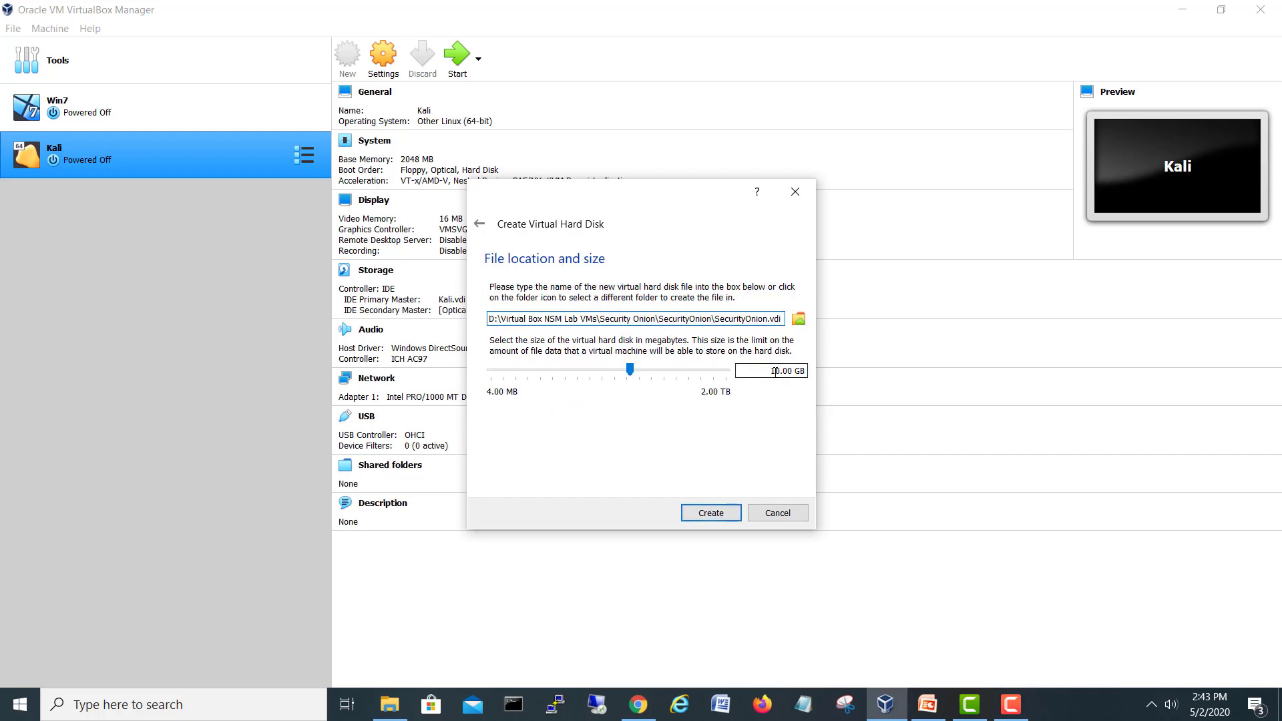
{"action": "type", "text": "4"}
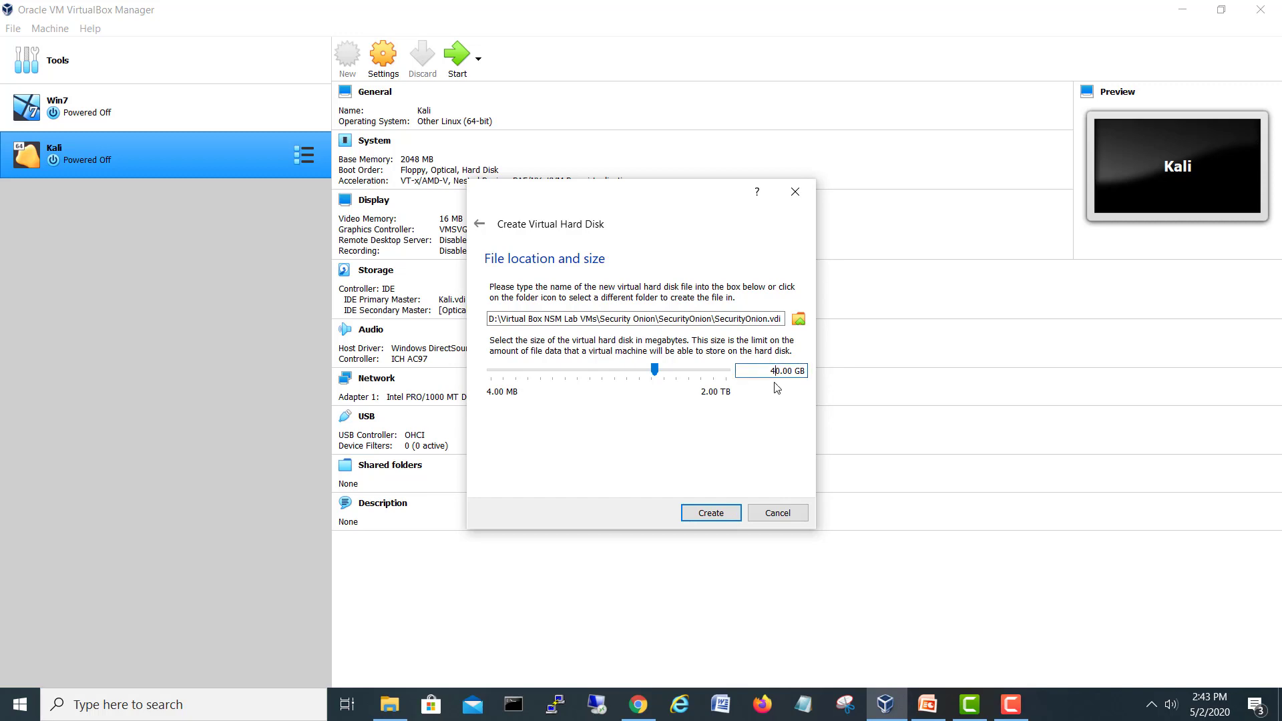
{"action": "left_click", "coordinate": [777, 371]}
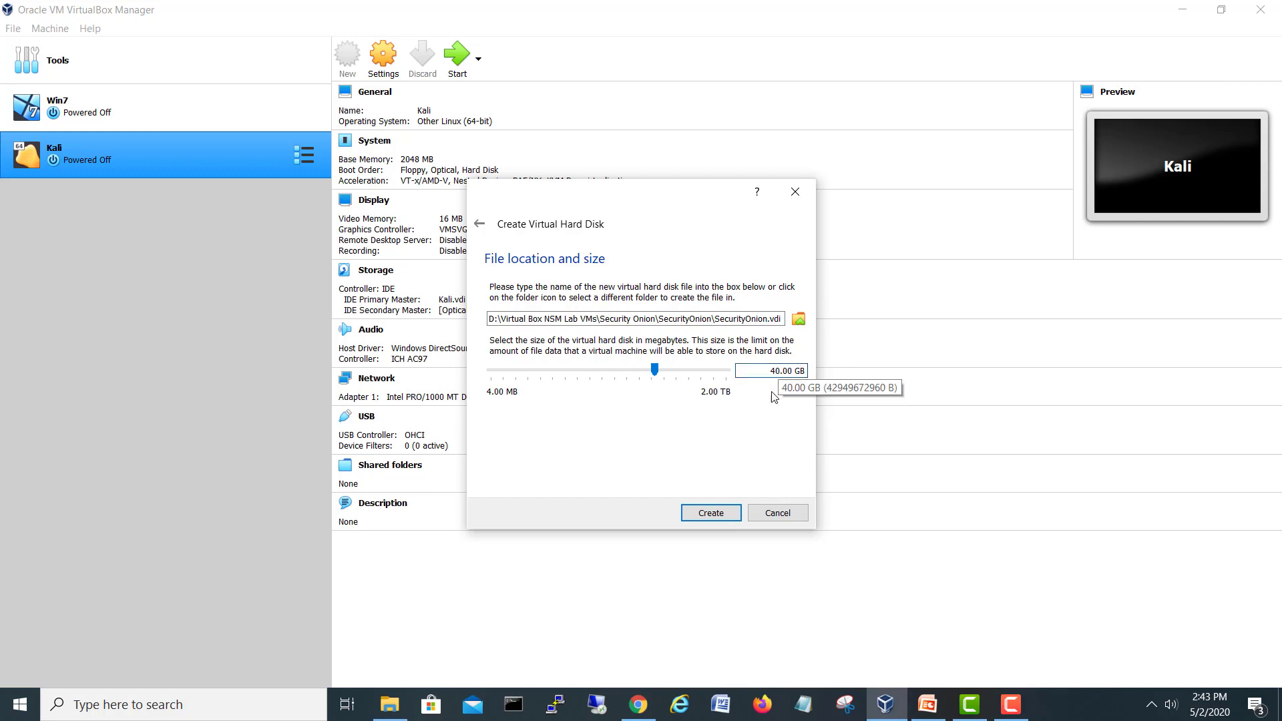
{"action": "left_click", "coordinate": [710, 513]}
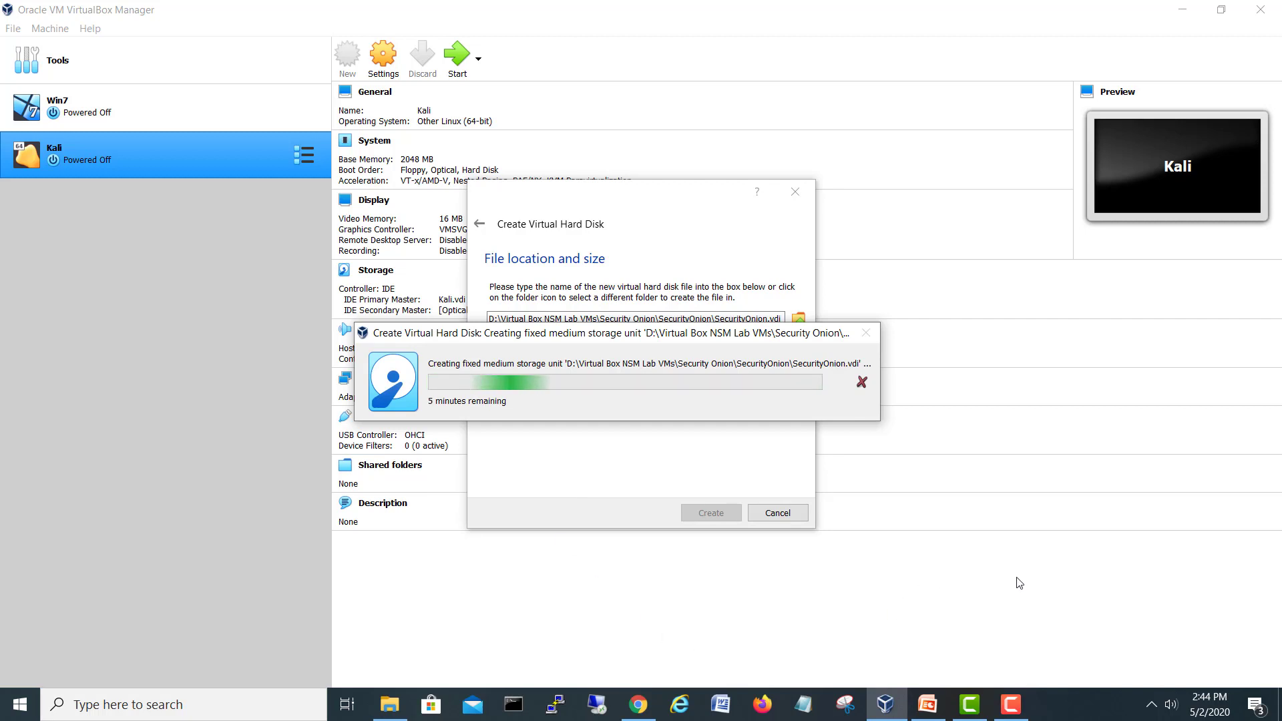
{"action": "left_click", "coordinate": [975, 709]}
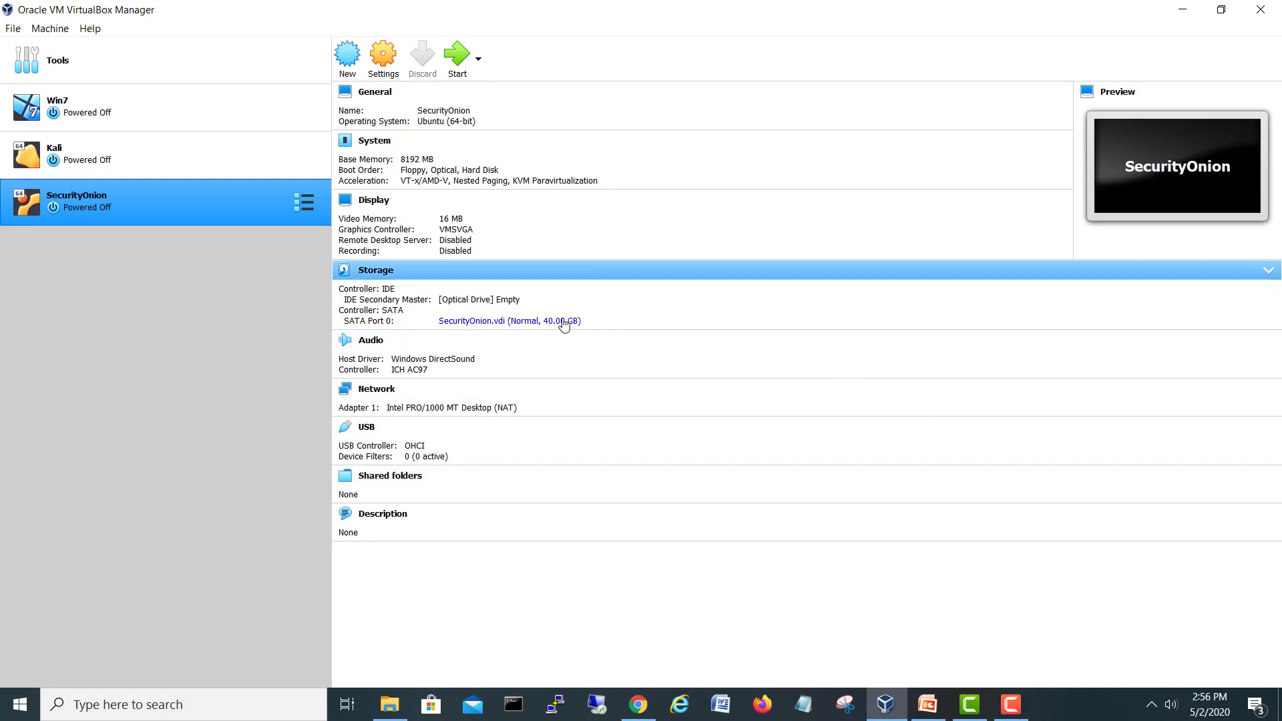
{"action": "mouse_move", "coordinate": [567, 327]}
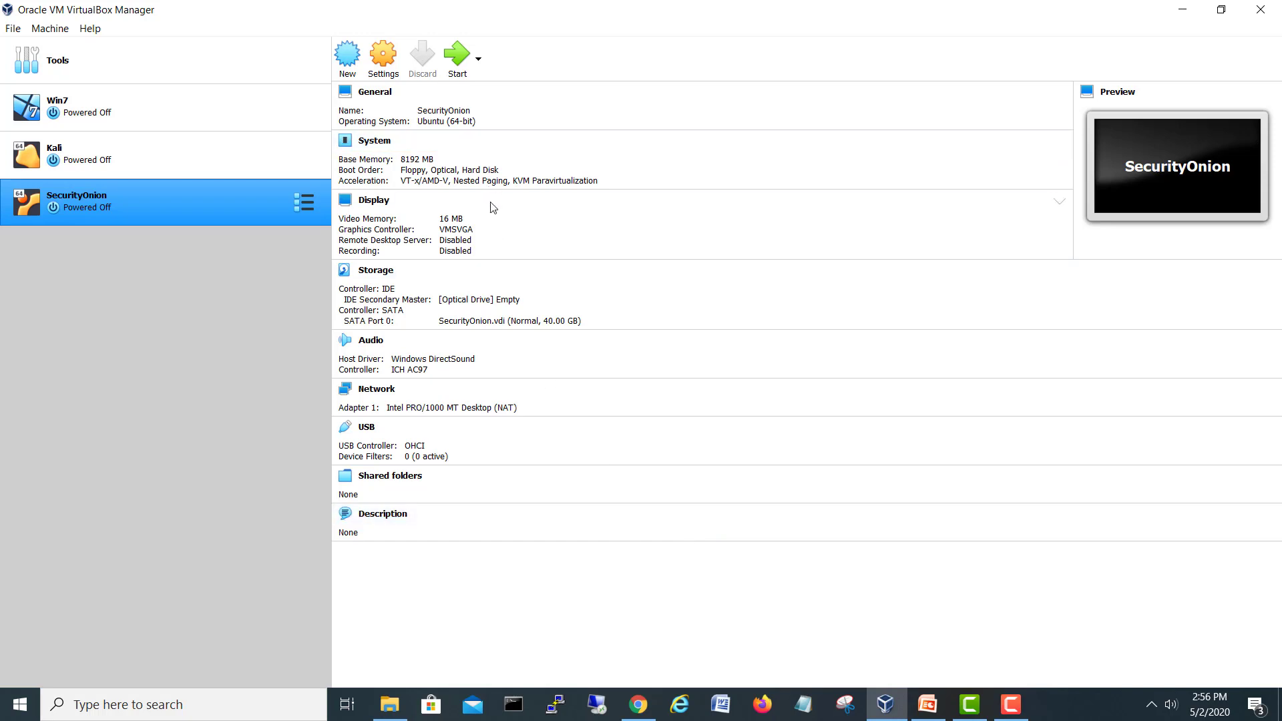
Set the SecurityOnion machine's processor count to 2 and save the settings
{"action": "left_click", "coordinate": [376, 66]}
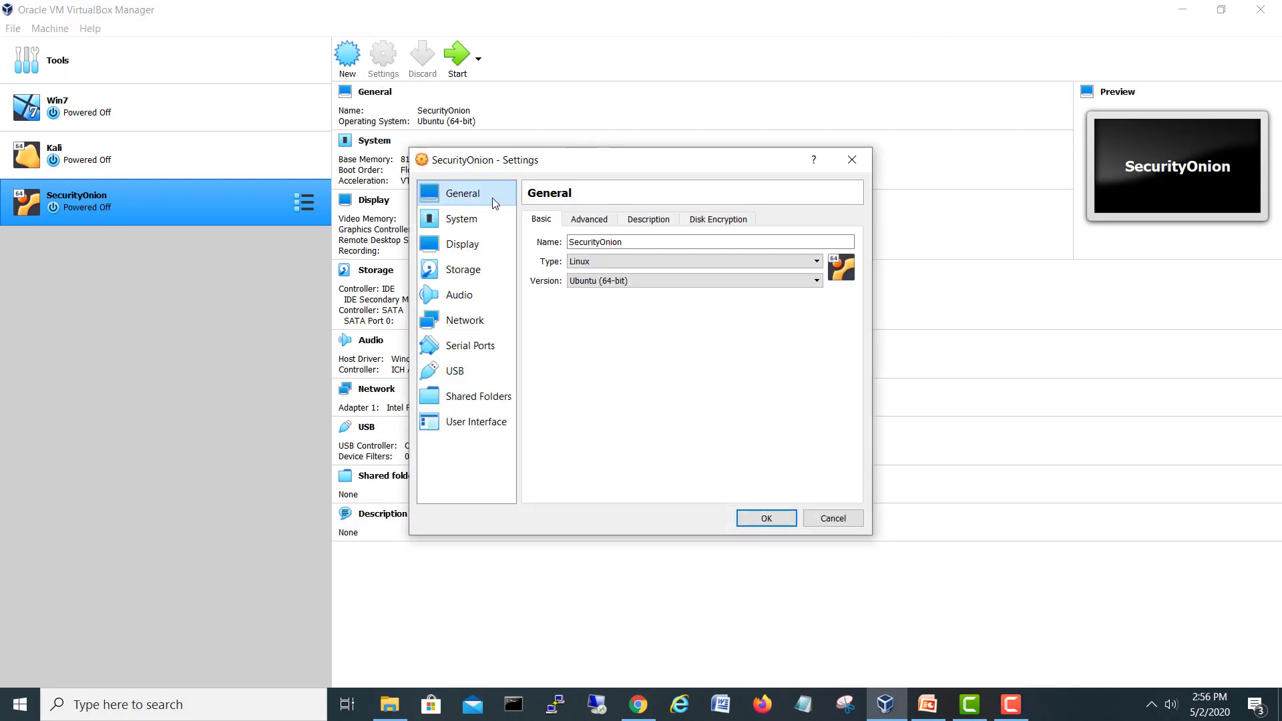
{"action": "left_click", "coordinate": [480, 217]}
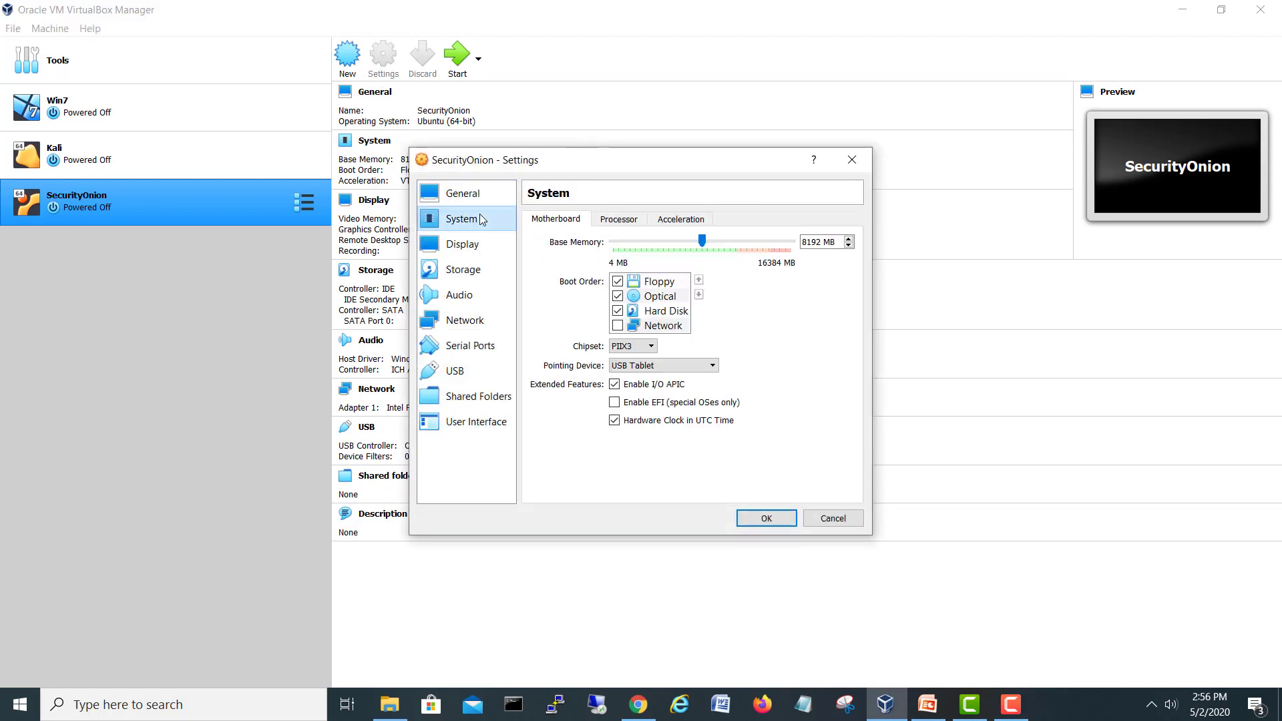
{"action": "left_click", "coordinate": [624, 221]}
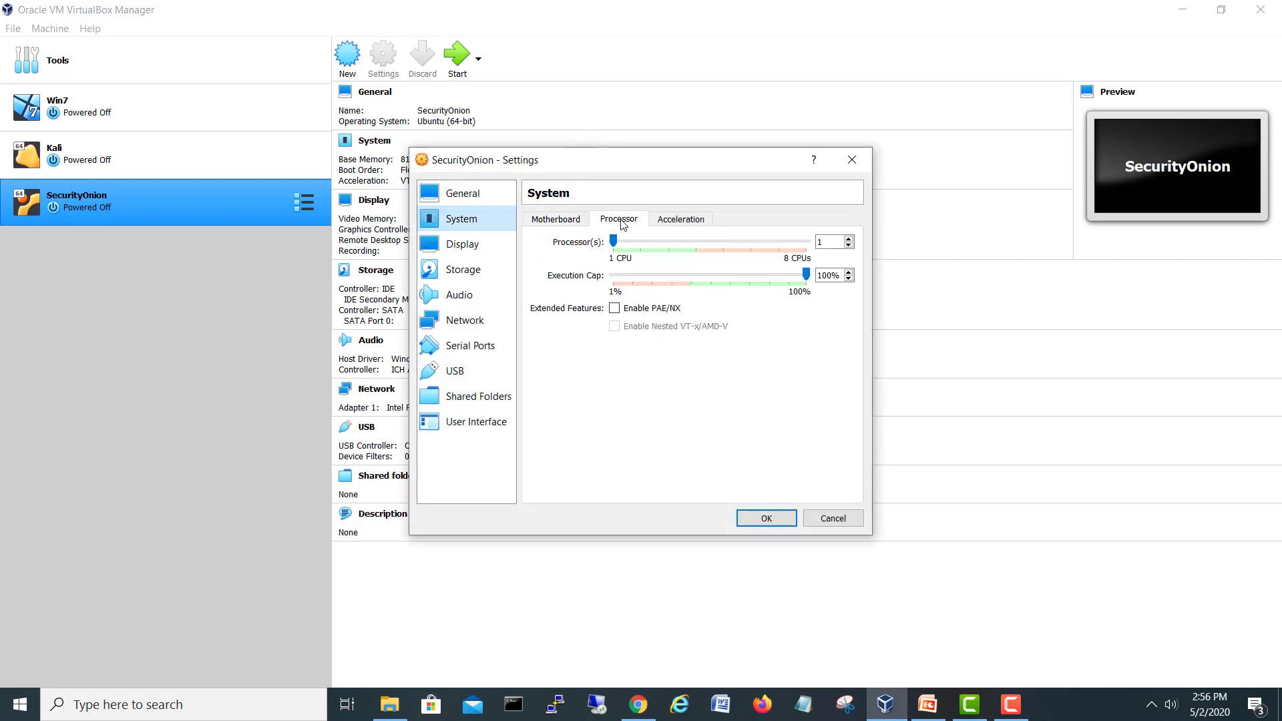
{"action": "left_click", "coordinate": [851, 246]}
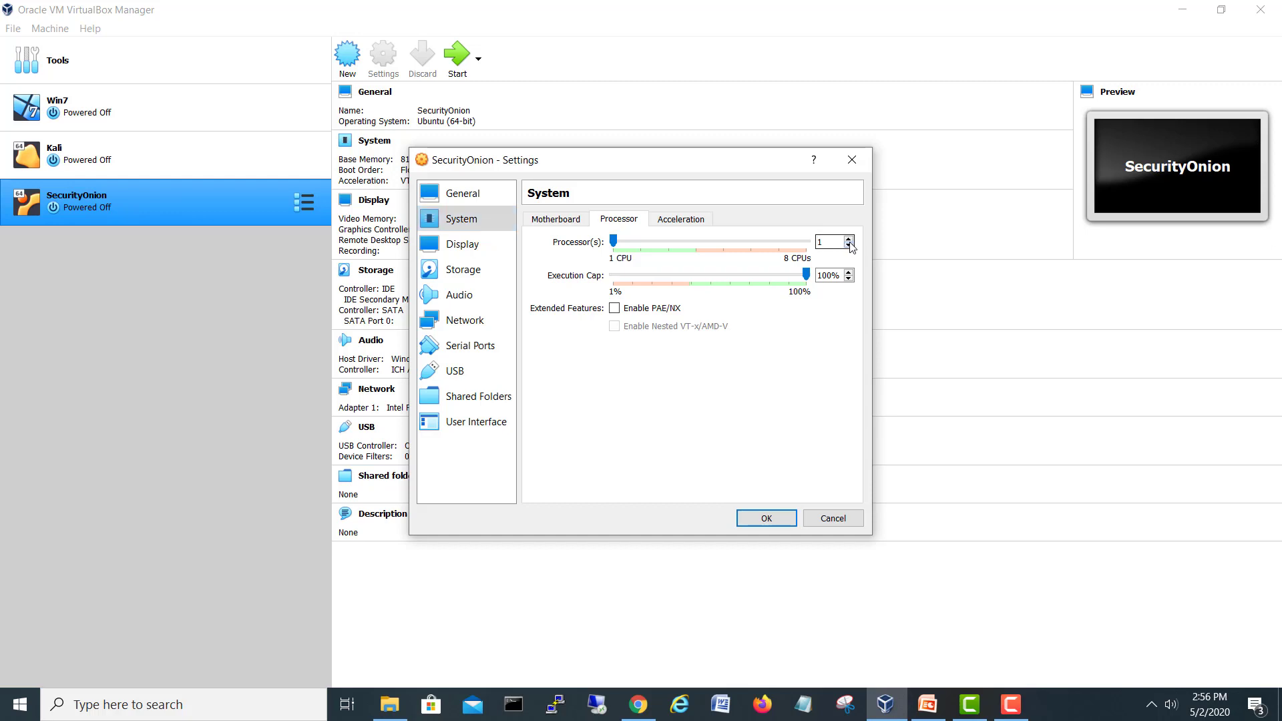
{"action": "left_click_drag", "start_coordinate": [825, 243], "coordinate": [809, 243]}
{"action": "type", "text": "2"}
{"action": "left_click", "coordinate": [766, 521]}
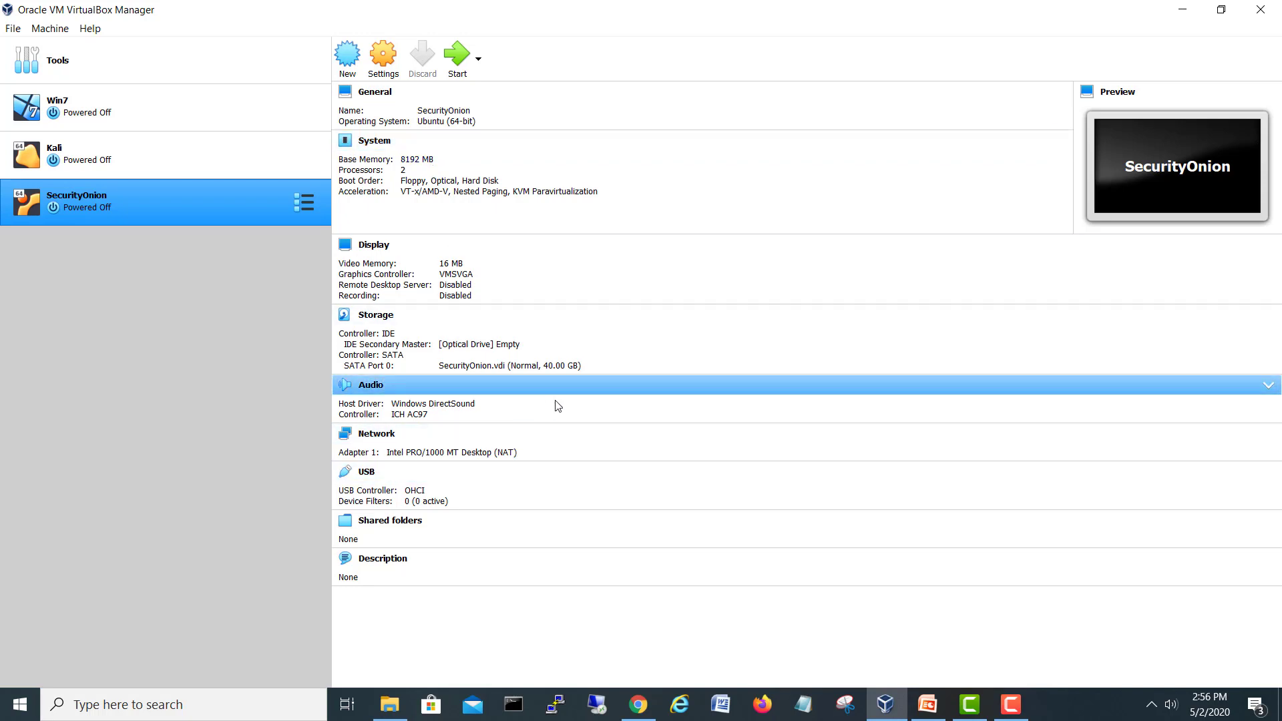
Enable network Adapter 2 in the SecurityOnion machine's network settings
{"action": "left_click", "coordinate": [382, 67]}
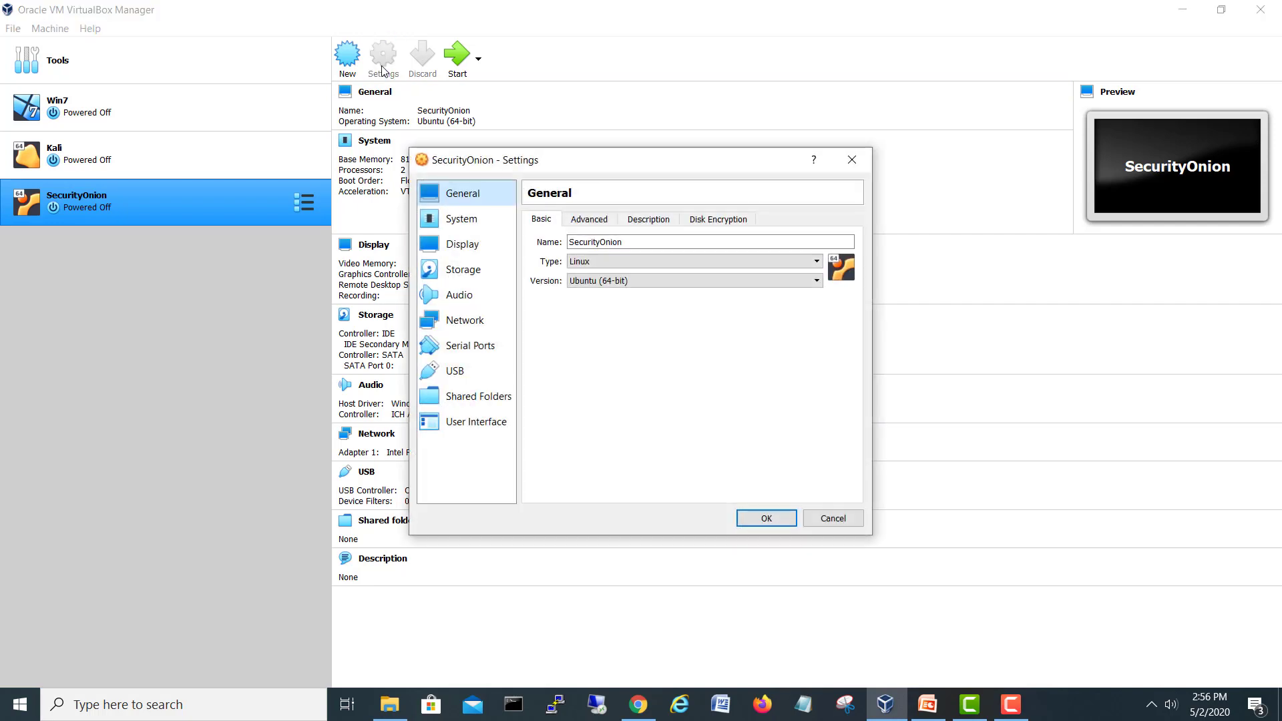
{"action": "left_click", "coordinate": [500, 322]}
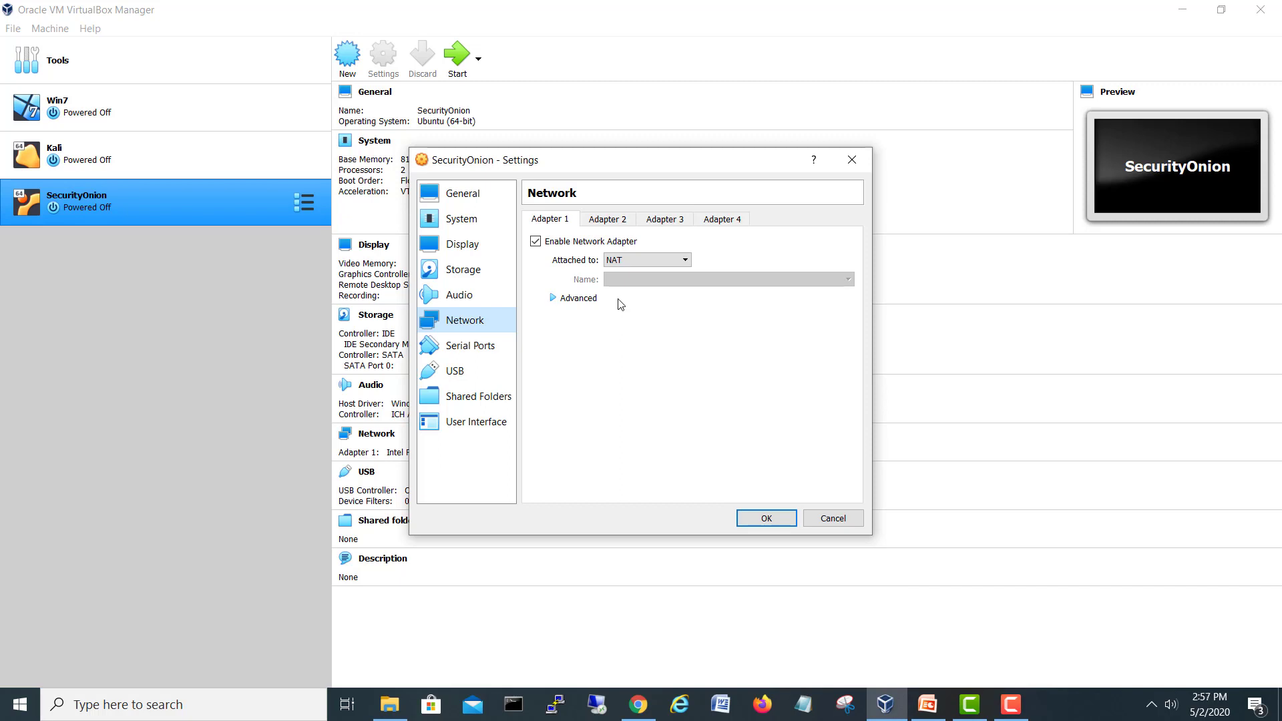
{"action": "left_click", "coordinate": [602, 223]}
{"action": "left_click", "coordinate": [585, 243]}
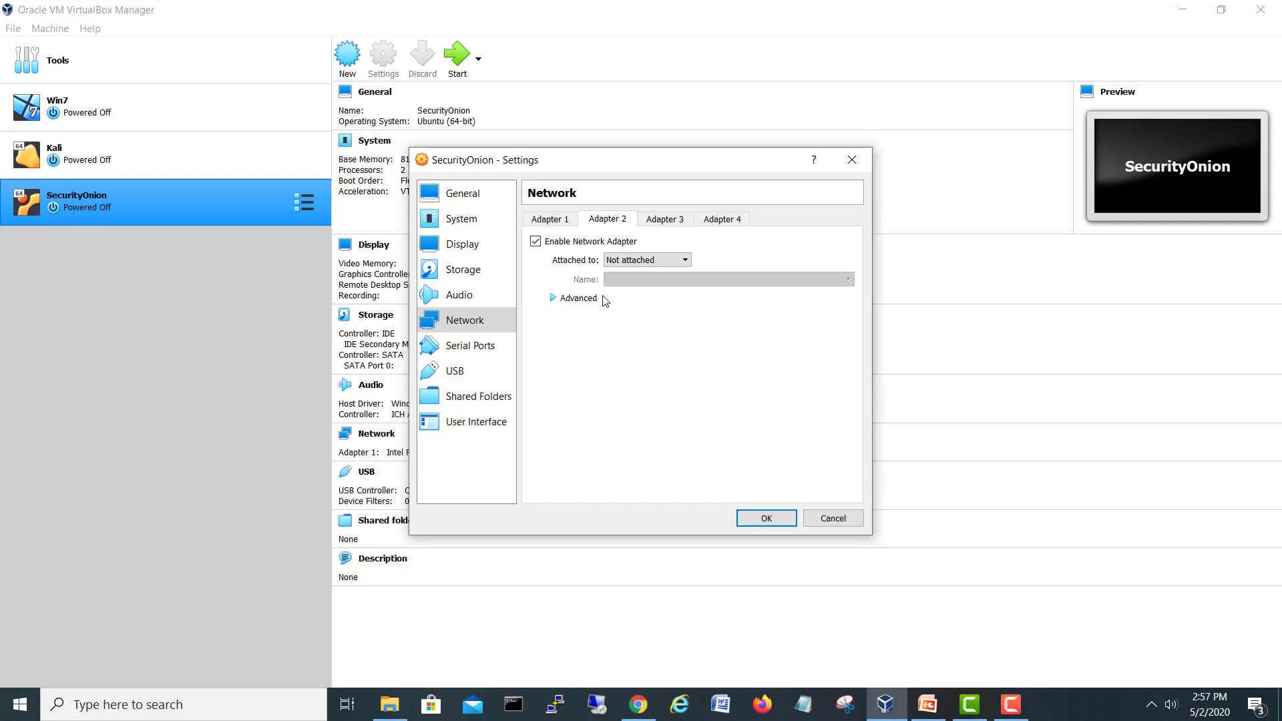
Attach network Adapter 1 to the Host-only Adapter and expand its advanced options
{"action": "left_click", "coordinate": [554, 224]}
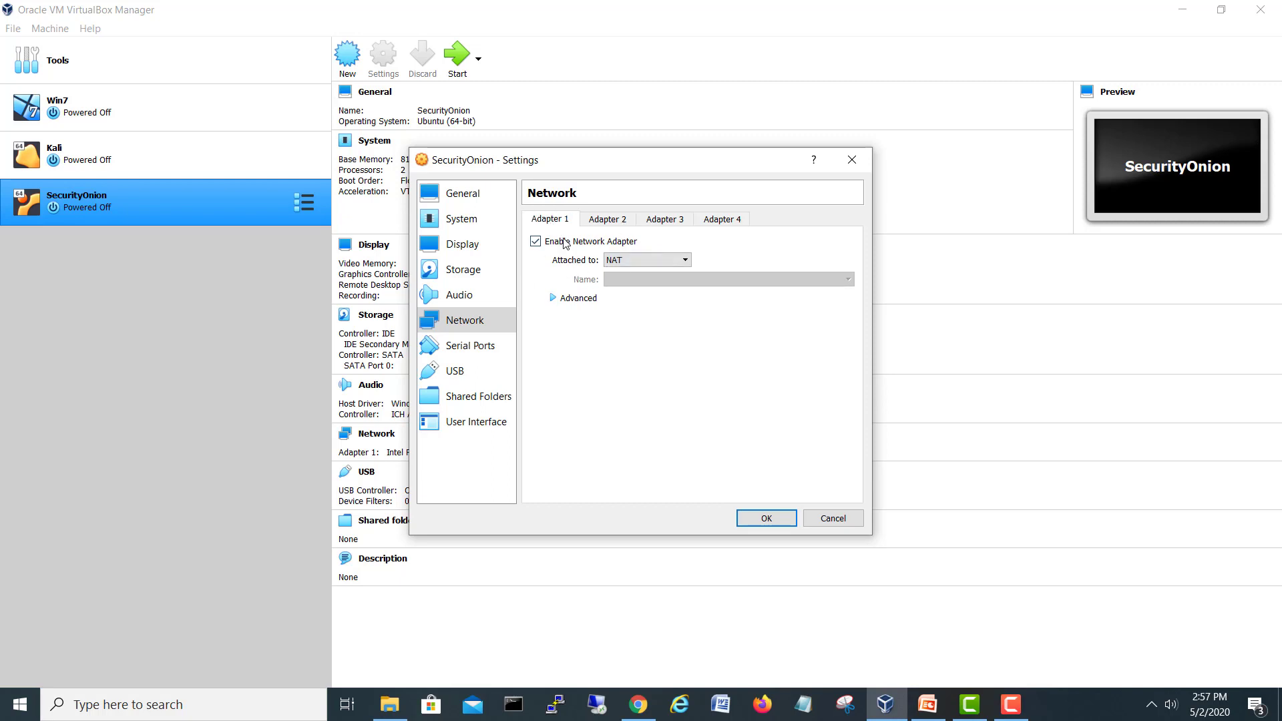
{"action": "left_click", "coordinate": [619, 260]}
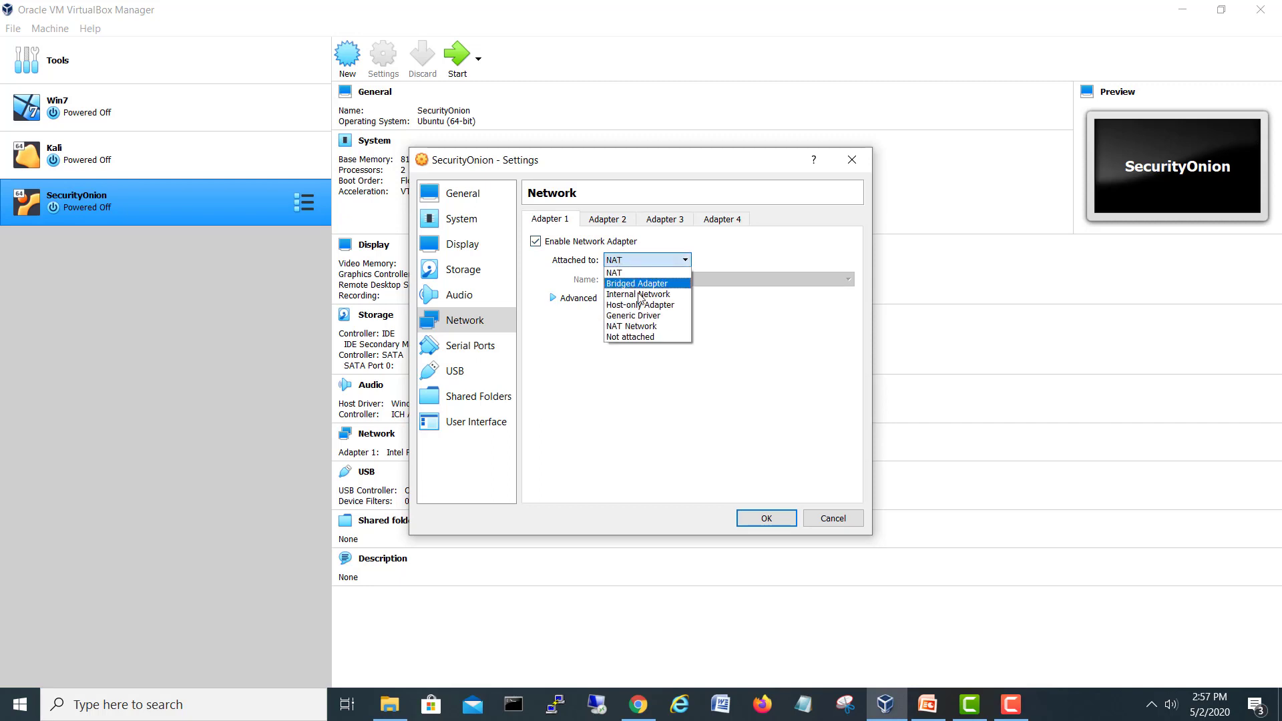
{"action": "left_click", "coordinate": [645, 305]}
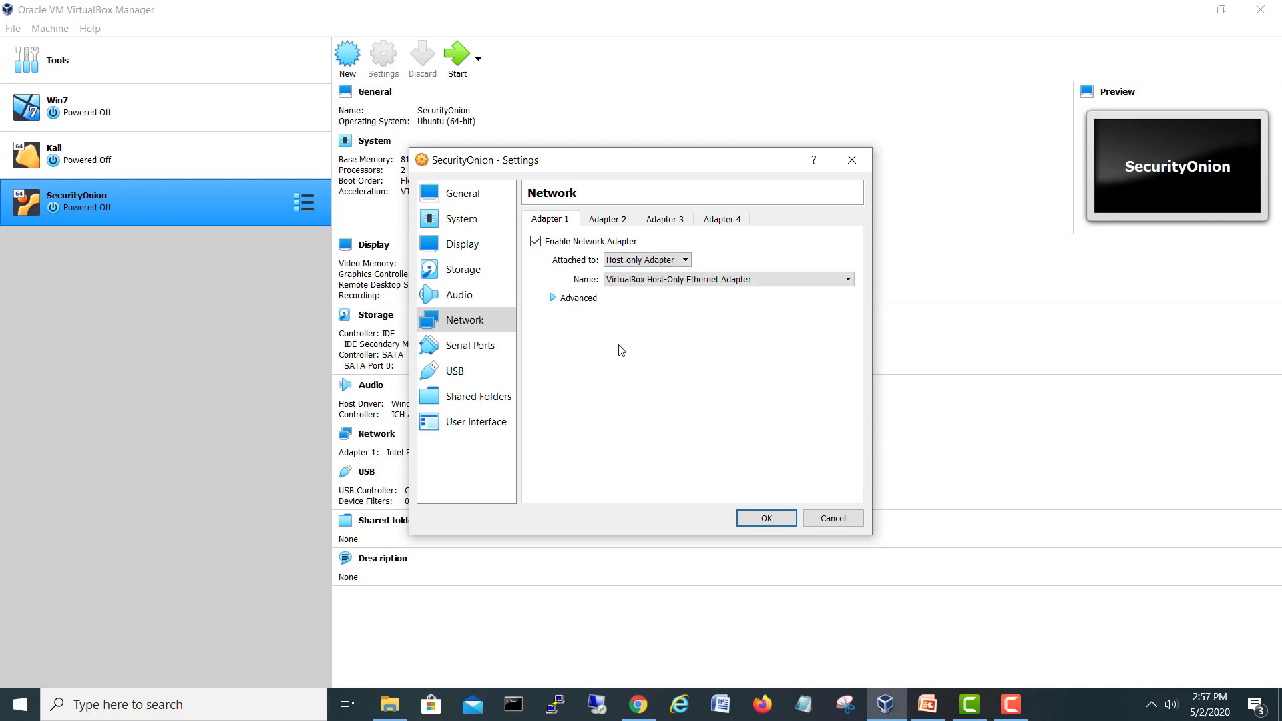
{"action": "left_click", "coordinate": [554, 298]}
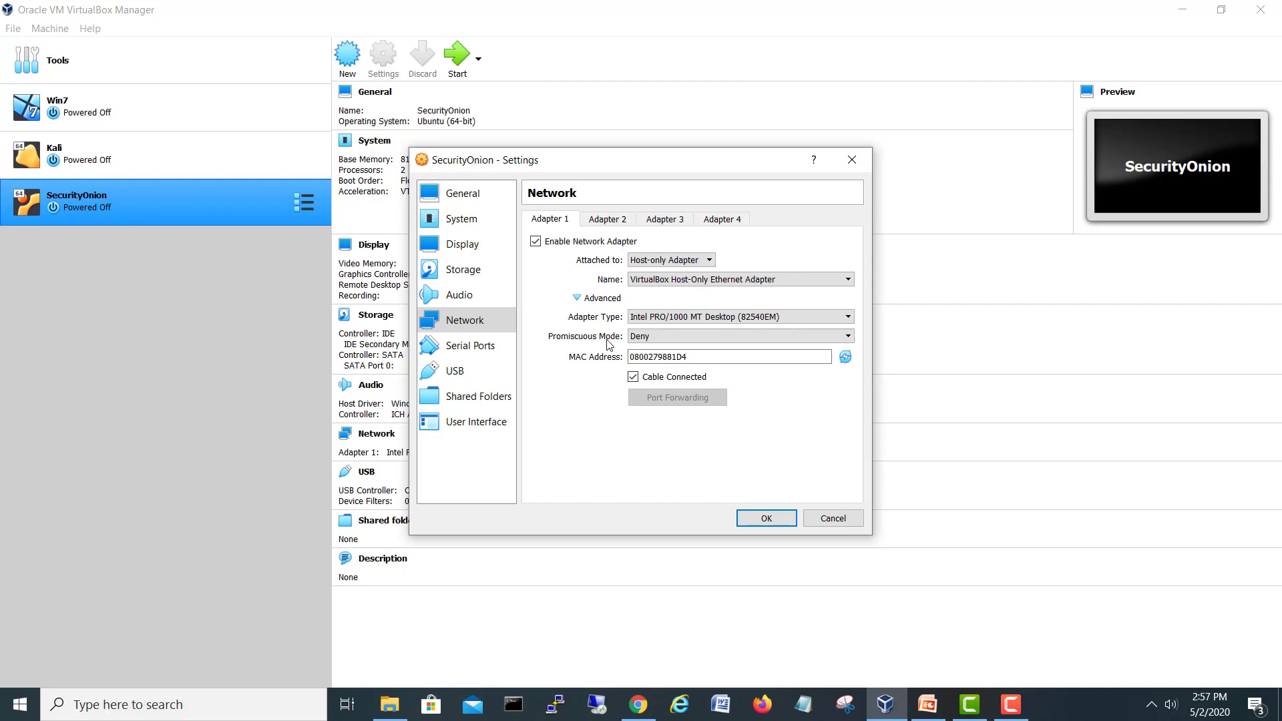
Attach network Adapter 2 to the Host-only Adapter, set its promiscuous mode to Allow All, and save the settings
{"action": "left_click", "coordinate": [604, 219]}
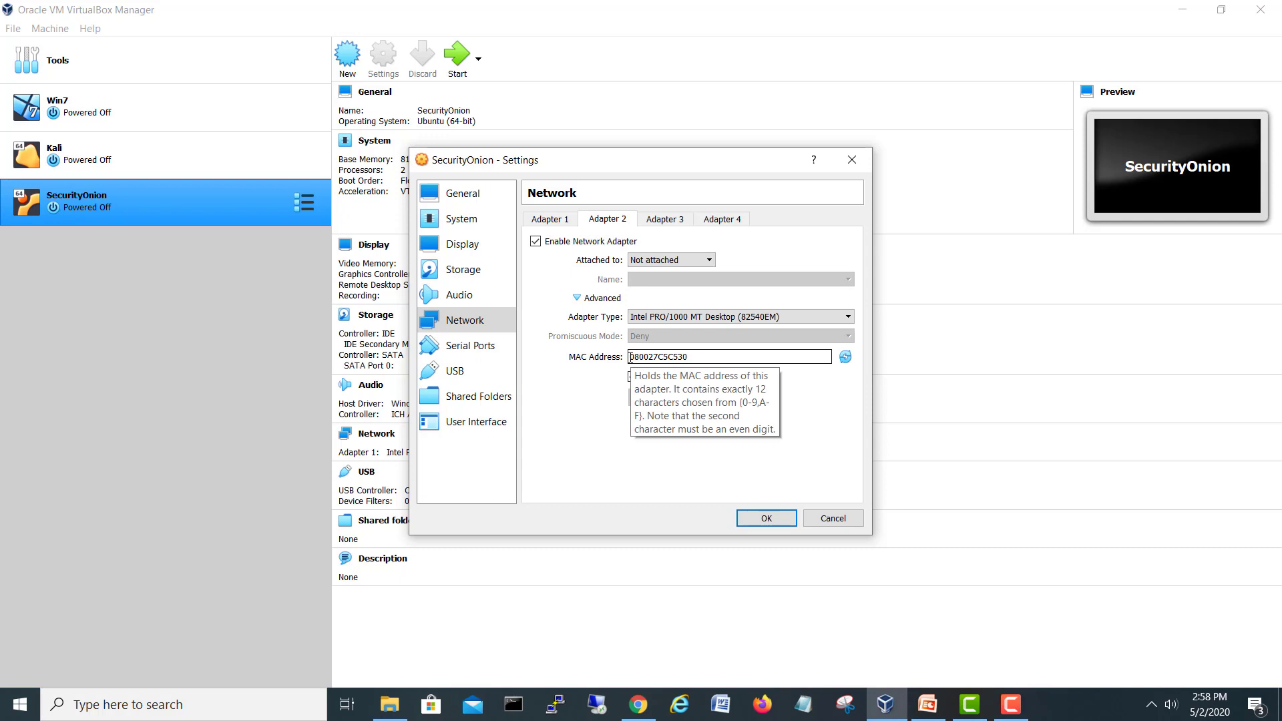
{"action": "left_click", "coordinate": [670, 259]}
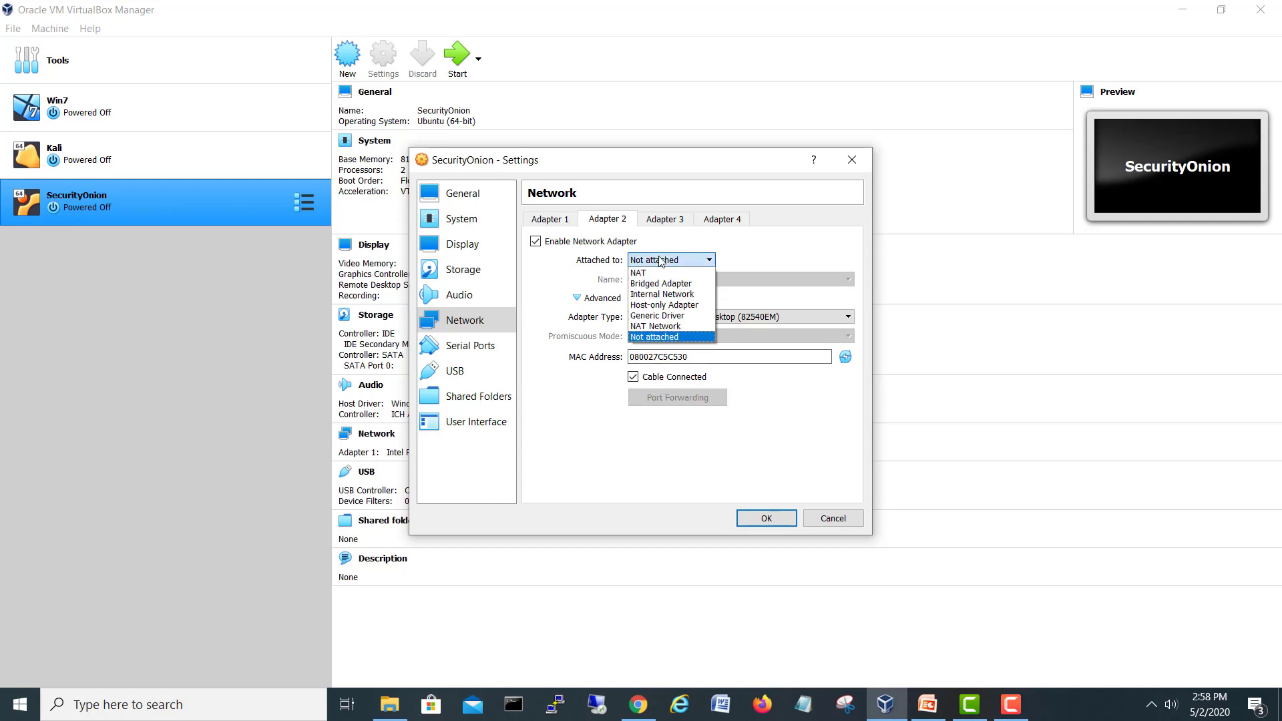
{"action": "left_click", "coordinate": [665, 306]}
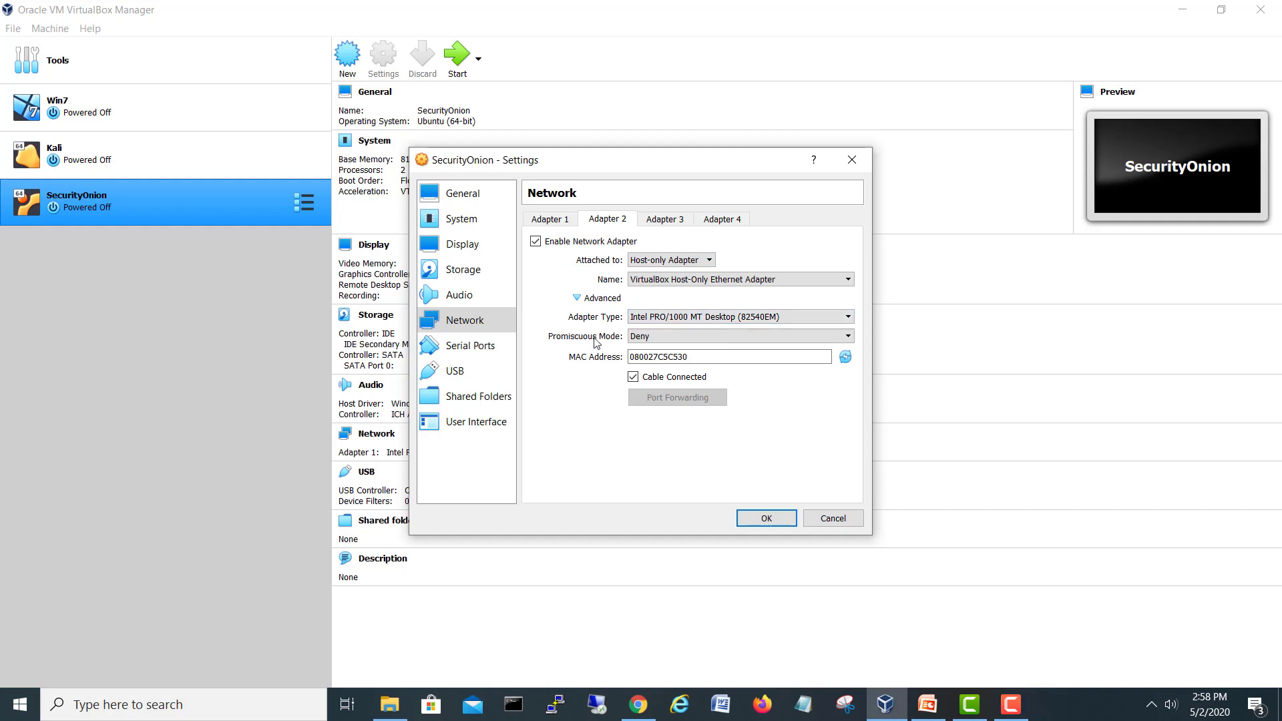
{"action": "left_click", "coordinate": [642, 336]}
{"action": "left_click", "coordinate": [659, 371]}
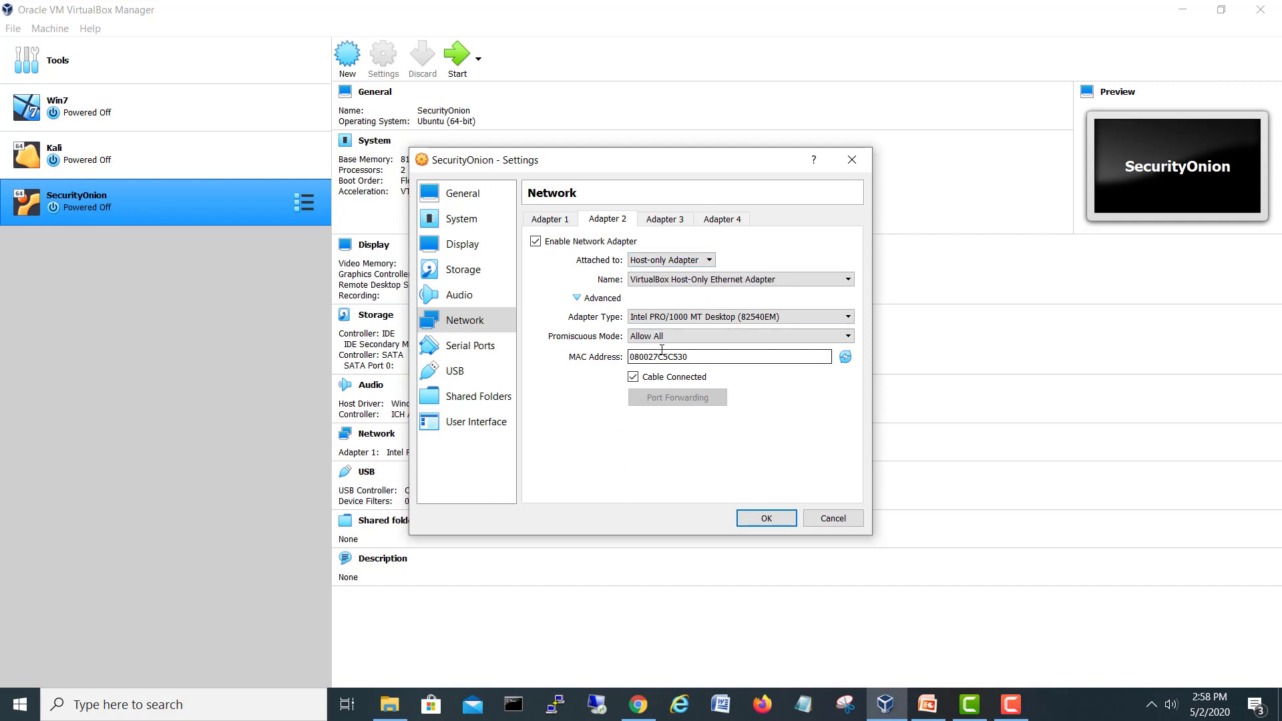
{"action": "left_click", "coordinate": [767, 519]}
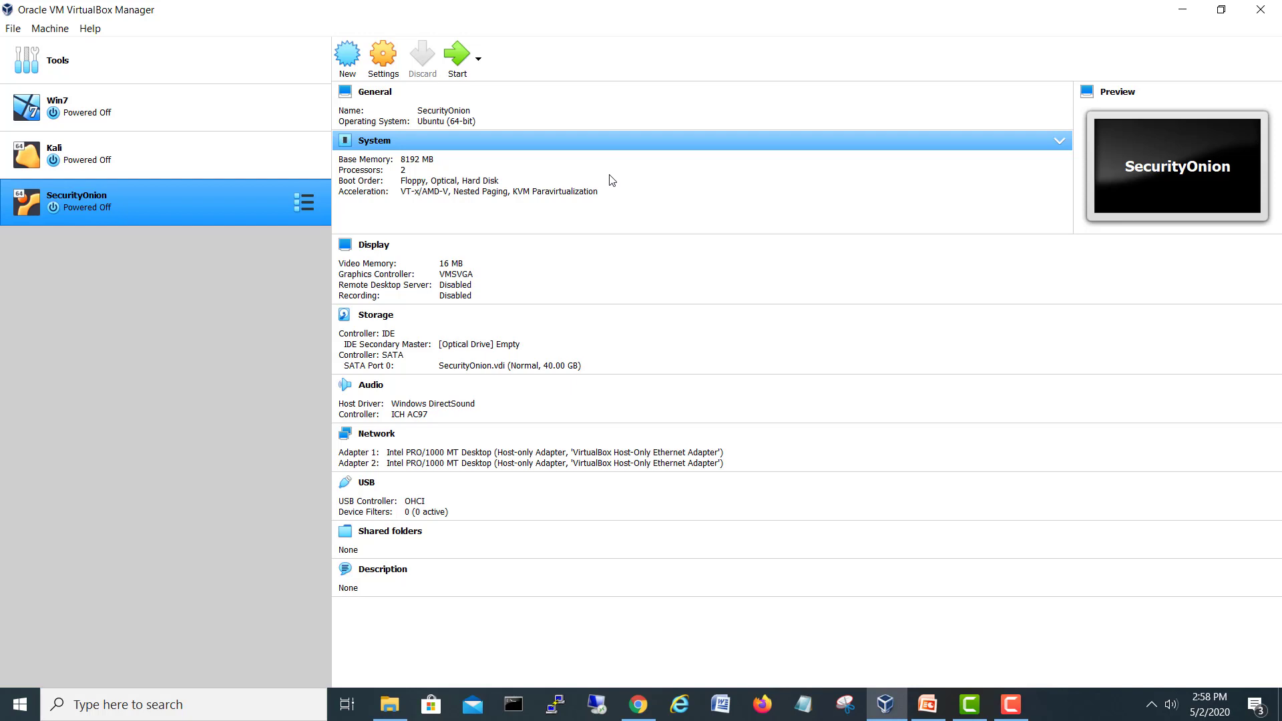
Load the securityonion-16.04.6.5 disk image from D:\Softwares\Security Softwares into the empty IDE optical drive and save the settings
{"action": "left_click", "coordinate": [381, 67]}
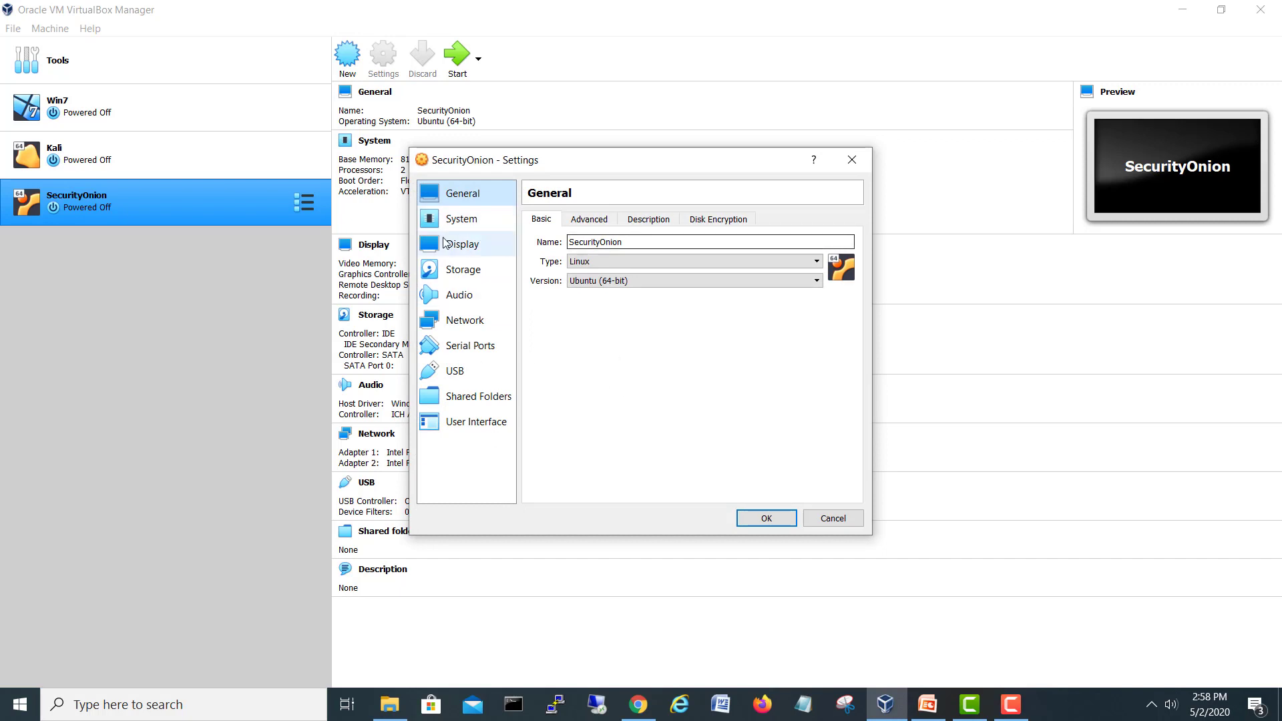
{"action": "left_click", "coordinate": [467, 274]}
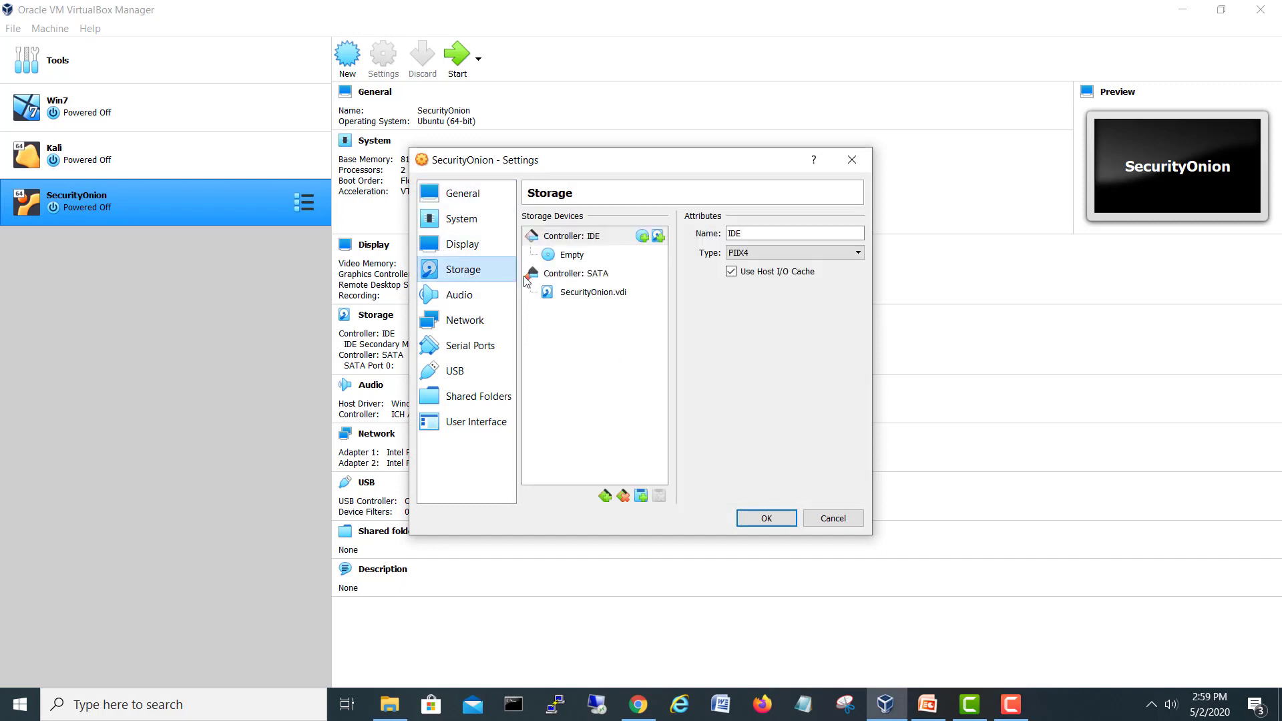
{"action": "left_click", "coordinate": [595, 294]}
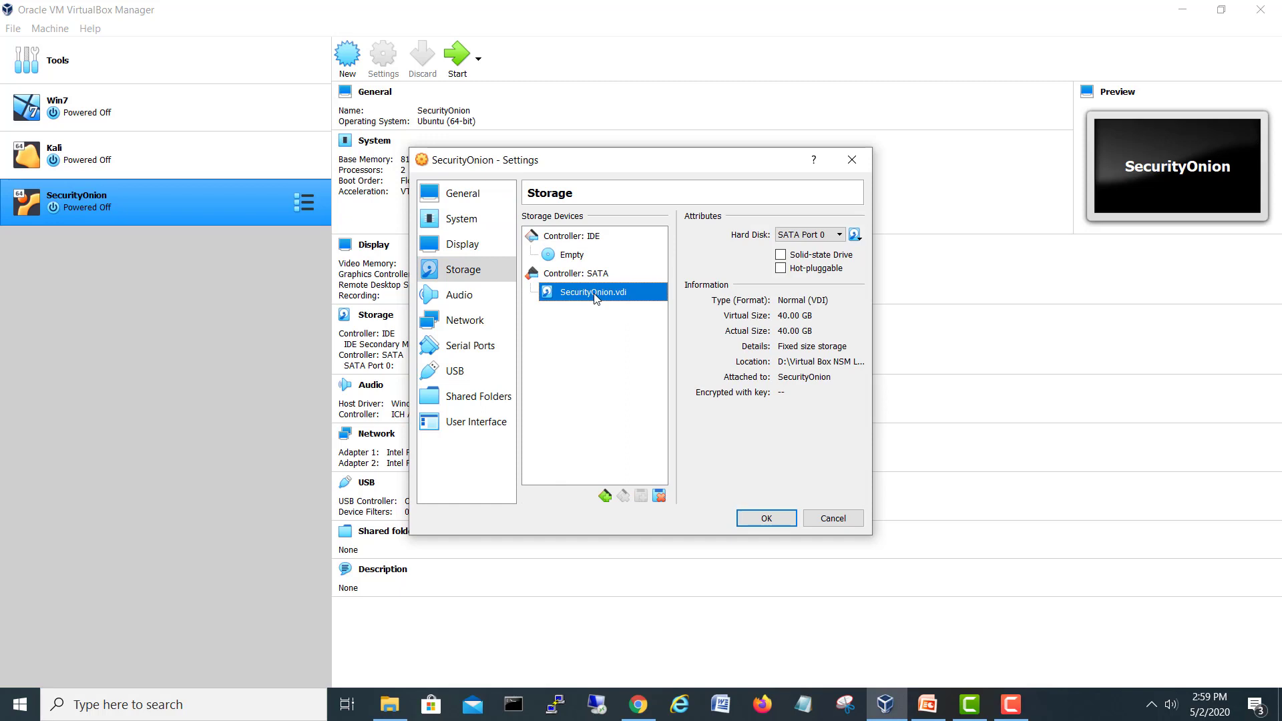
{"action": "left_click", "coordinate": [857, 235]}
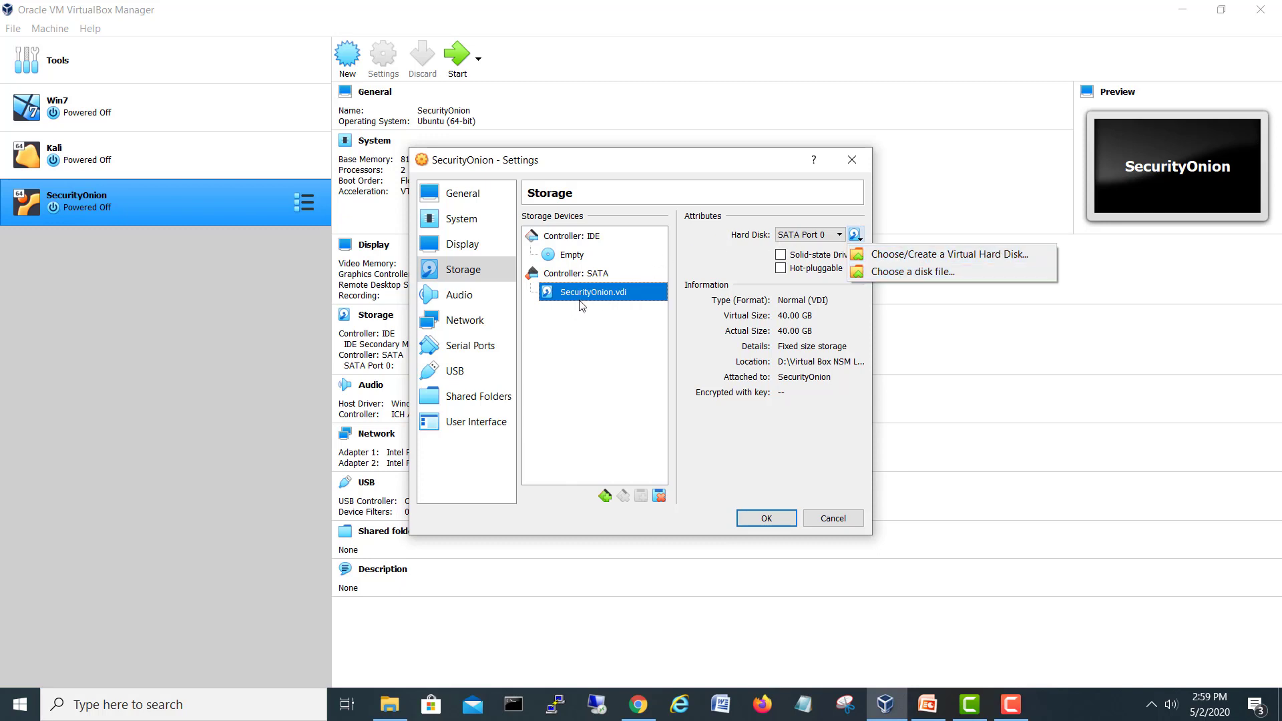
{"action": "left_click", "coordinate": [576, 253]}
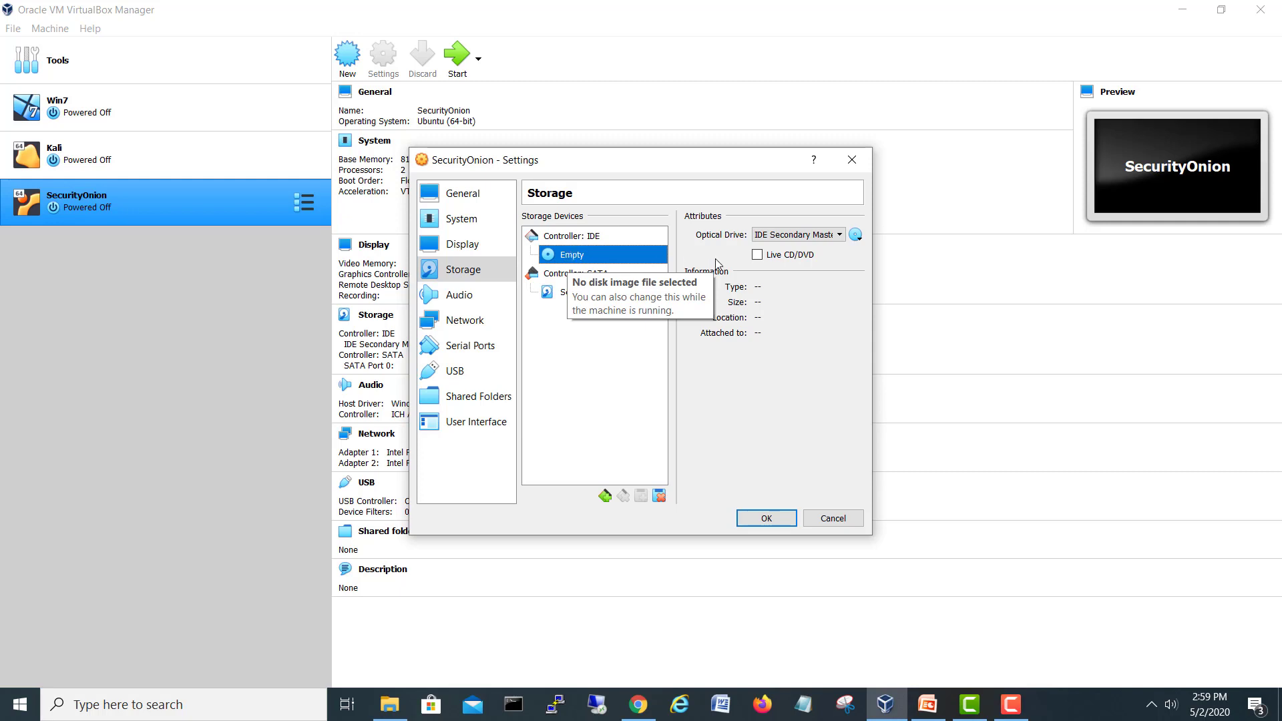
{"action": "left_click", "coordinate": [856, 235]}
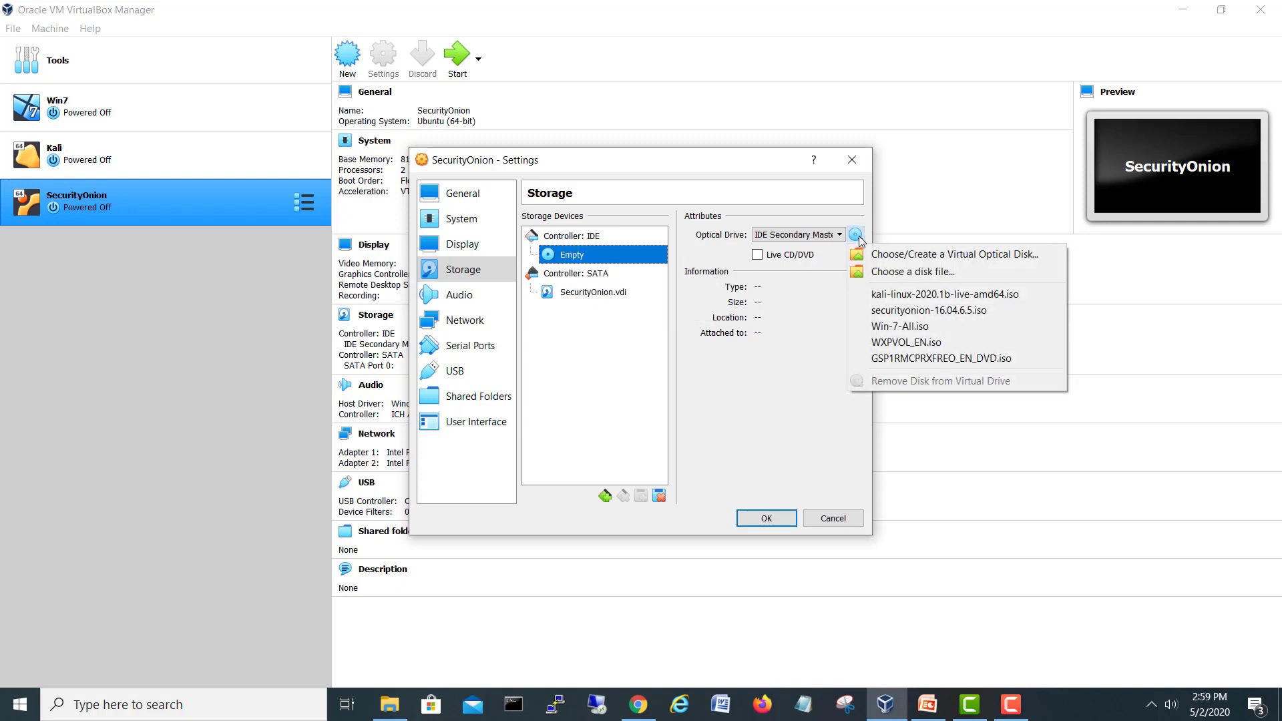
{"action": "left_click", "coordinate": [940, 275]}
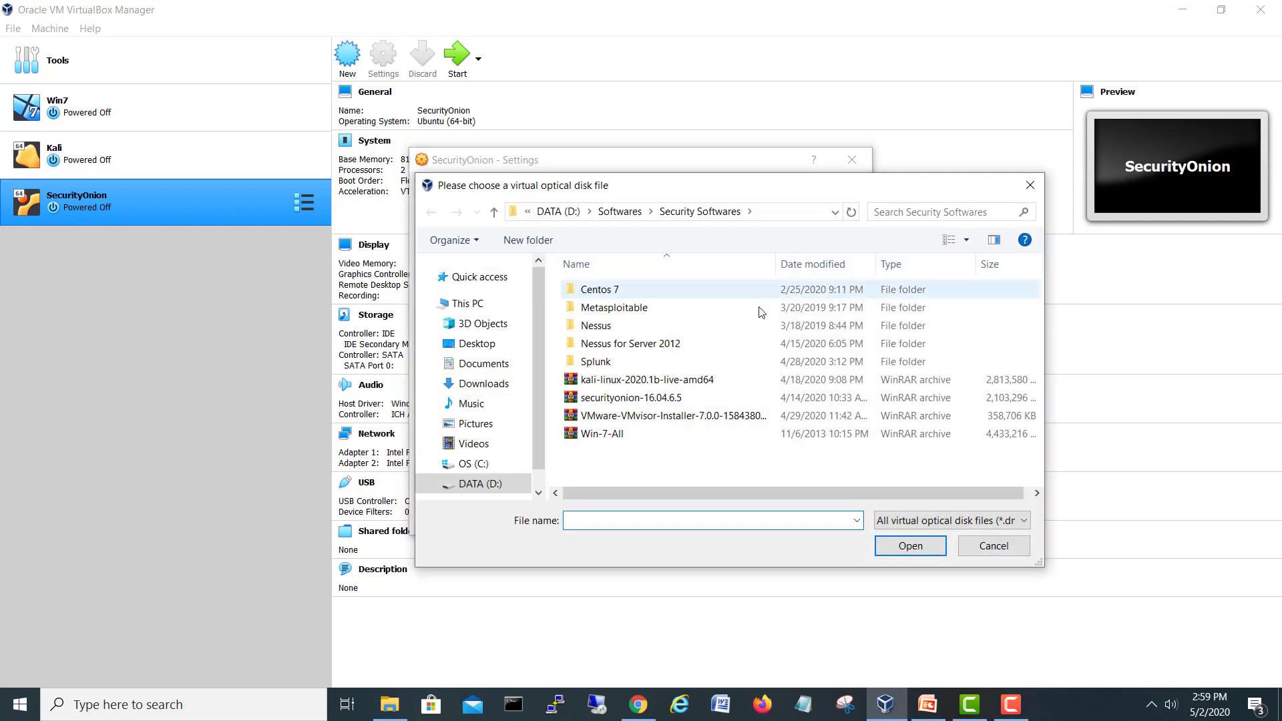
{"action": "left_click", "coordinate": [628, 398]}
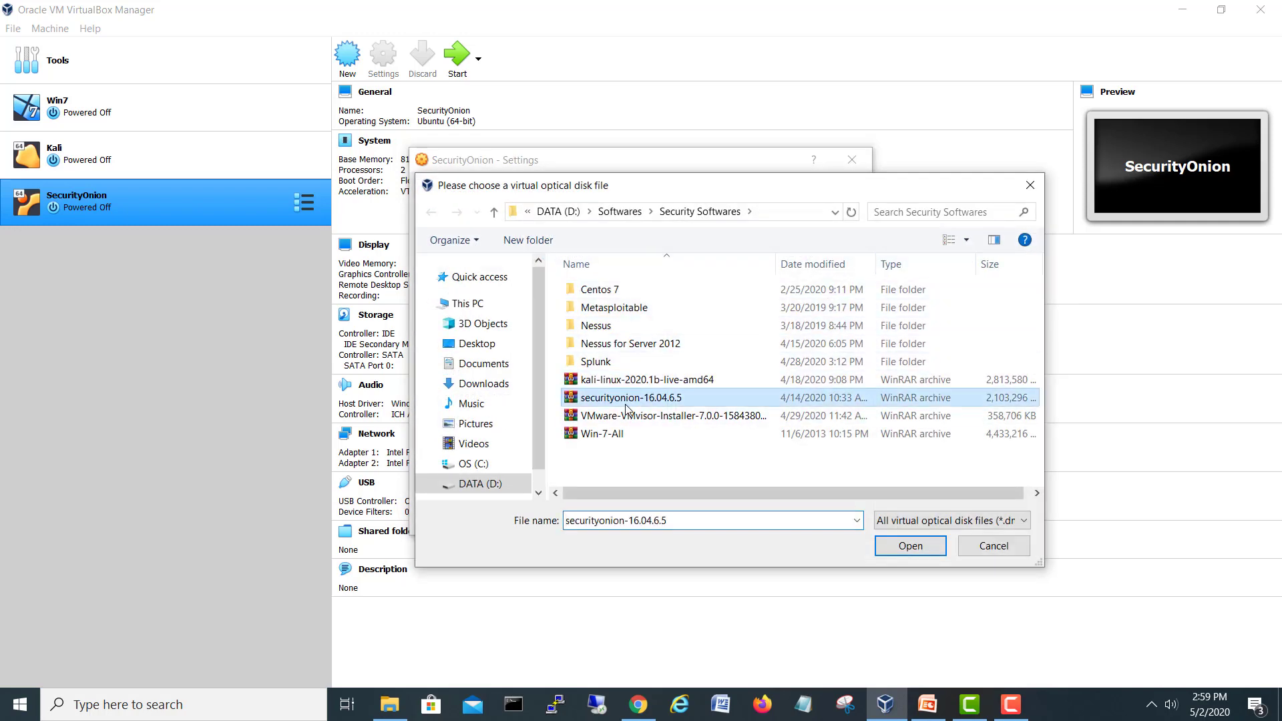
{"action": "left_click", "coordinate": [911, 546]}
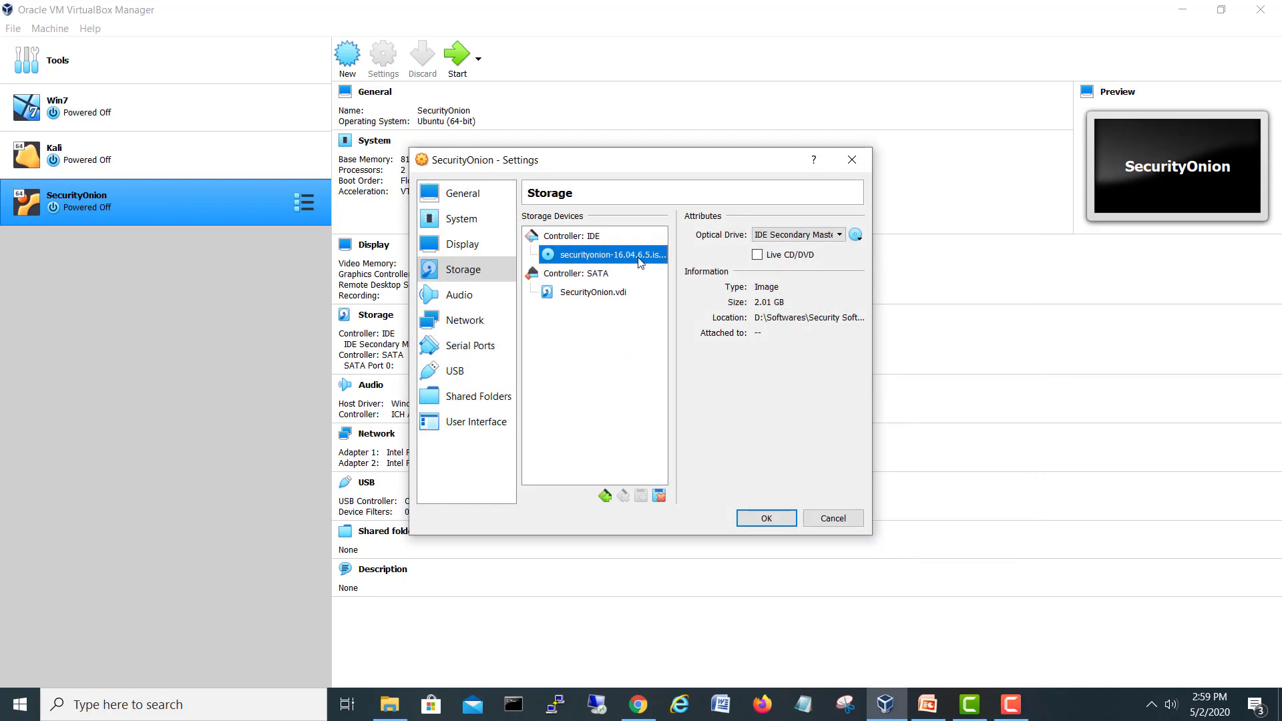
{"action": "left_click", "coordinate": [761, 519]}
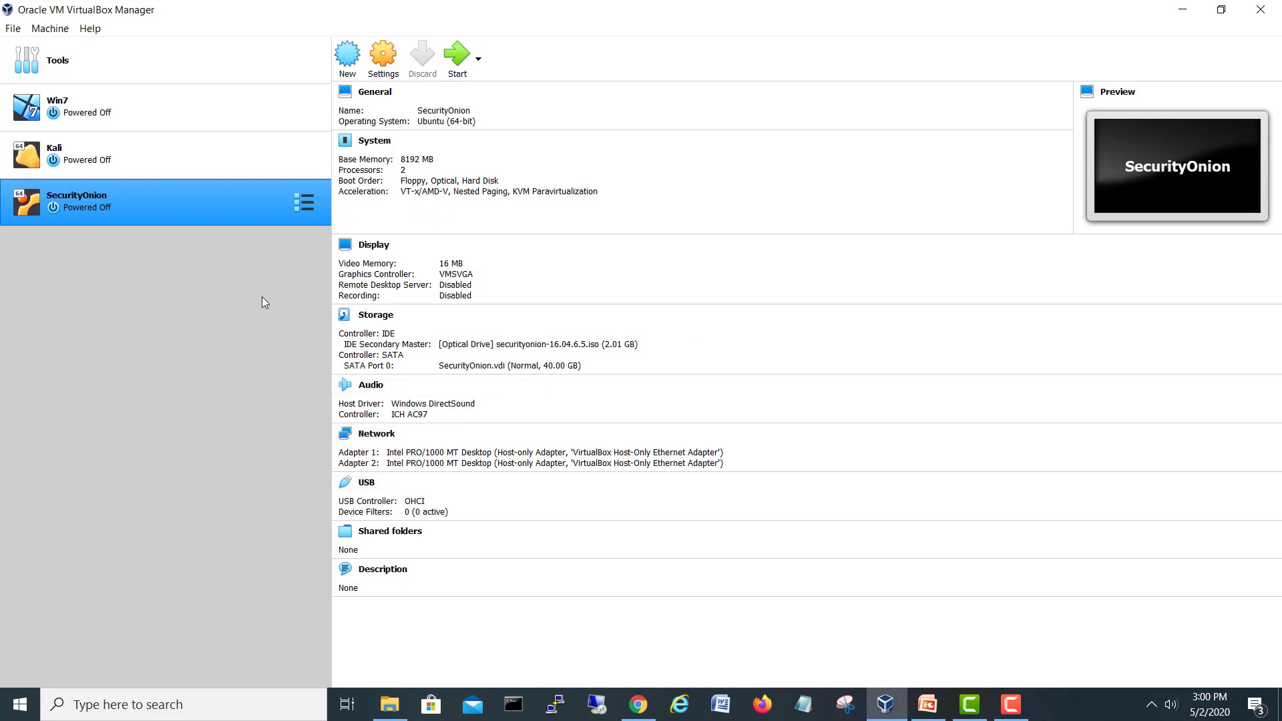
Start the SecurityOnion machine with securityonion-16.04.6.5.iso as the start-up disk and dismiss the keyboard capture notice
{"action": "left_click", "coordinate": [460, 55]}
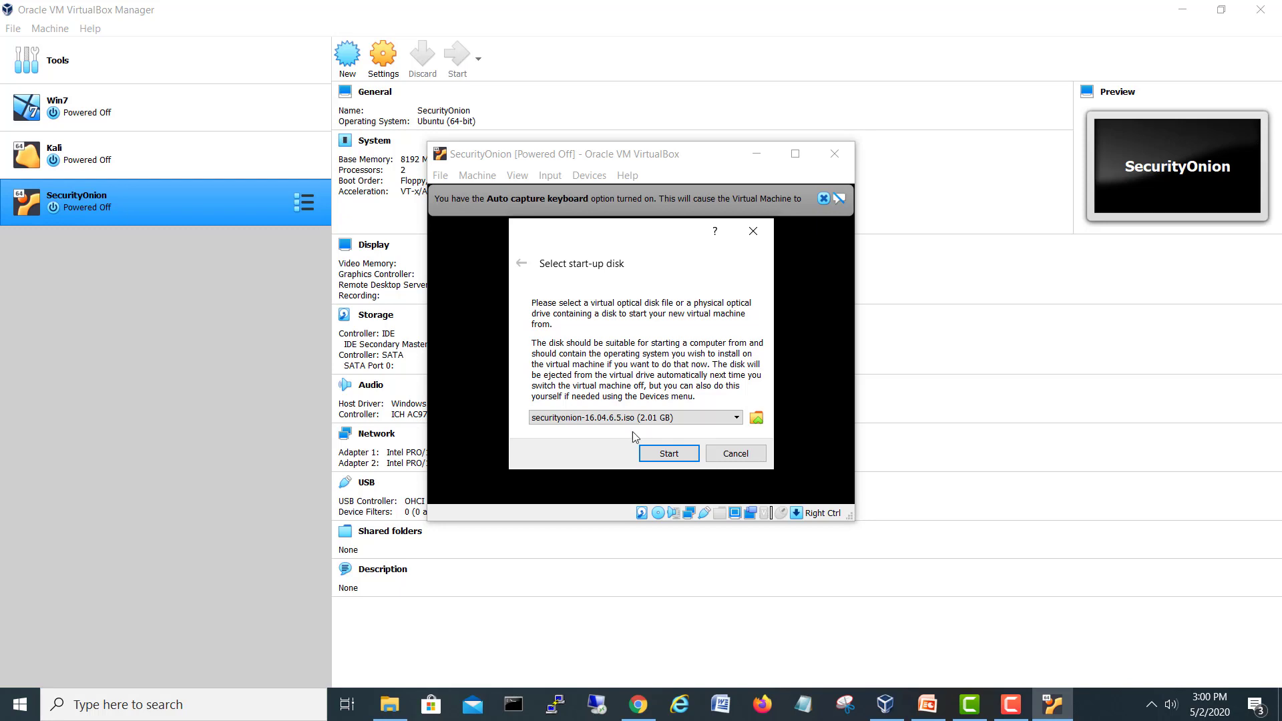
{"action": "left_click", "coordinate": [667, 456]}
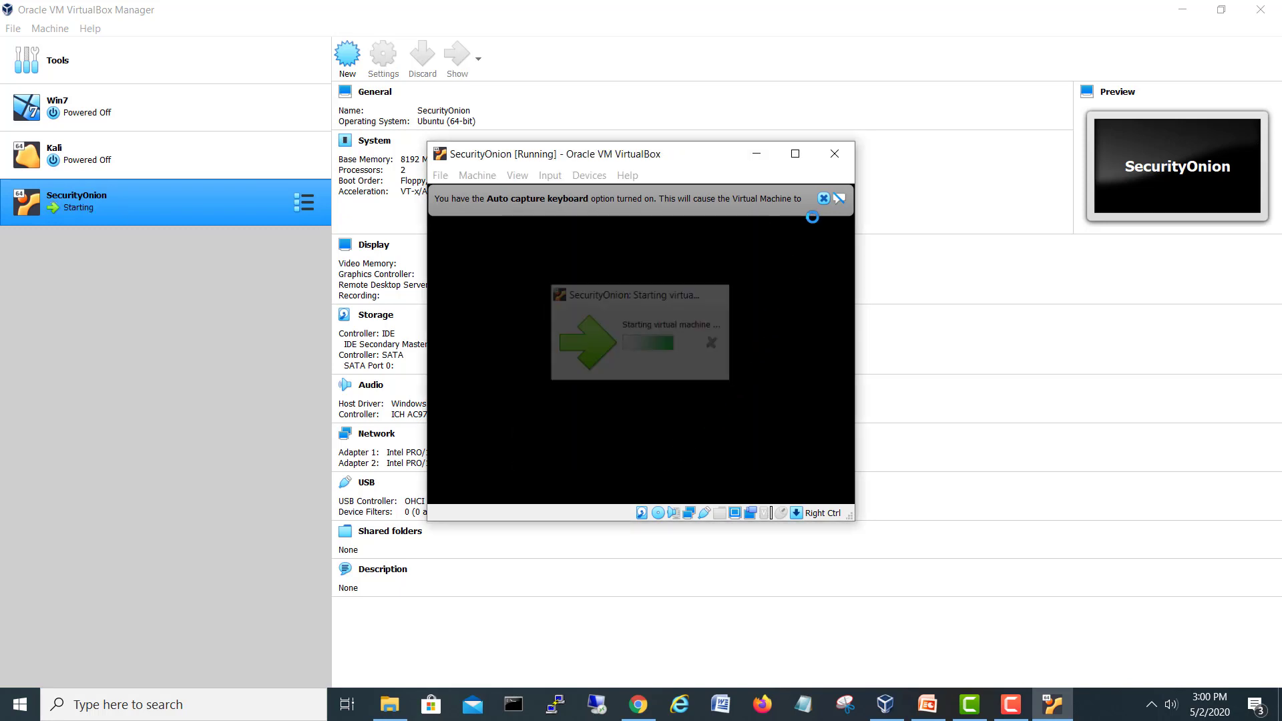
{"action": "left_click", "coordinate": [824, 199]}
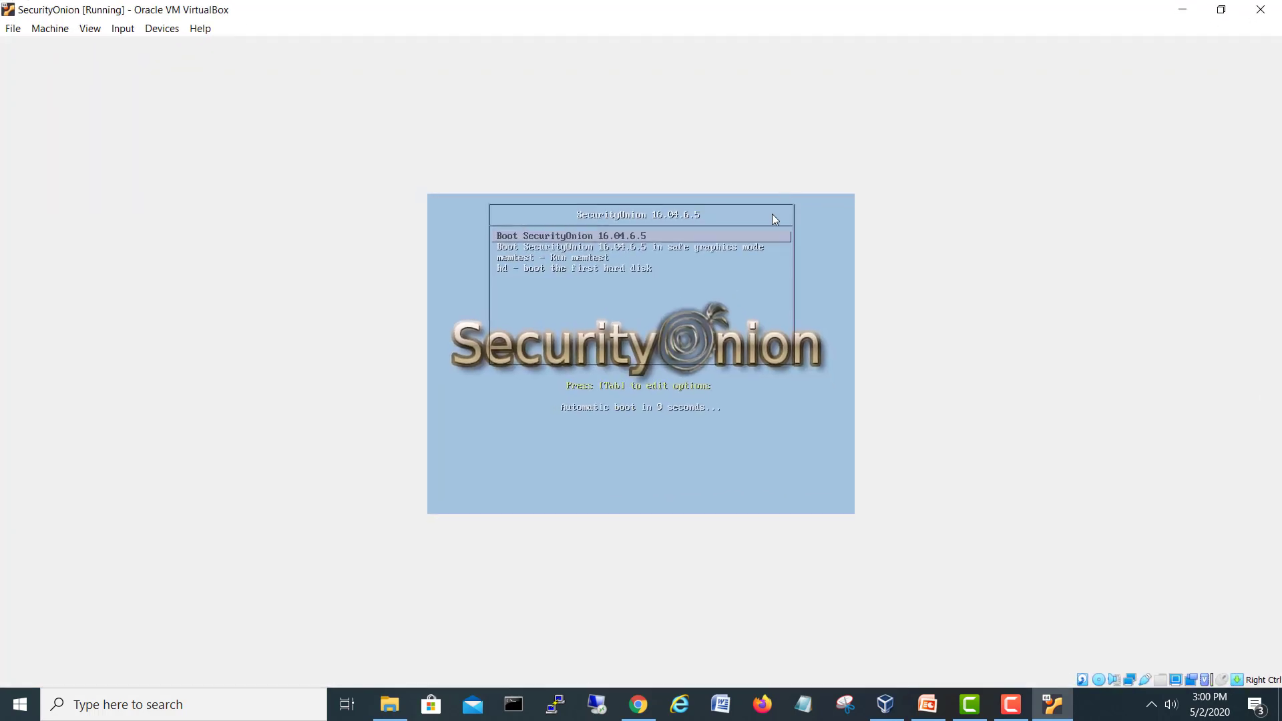
Boot the standard SecurityOnion 16.04.6.5 entry, not the safe graphics mode, and dismiss the mouse pointer integration notice
{"action": "key", "text": "Down"}
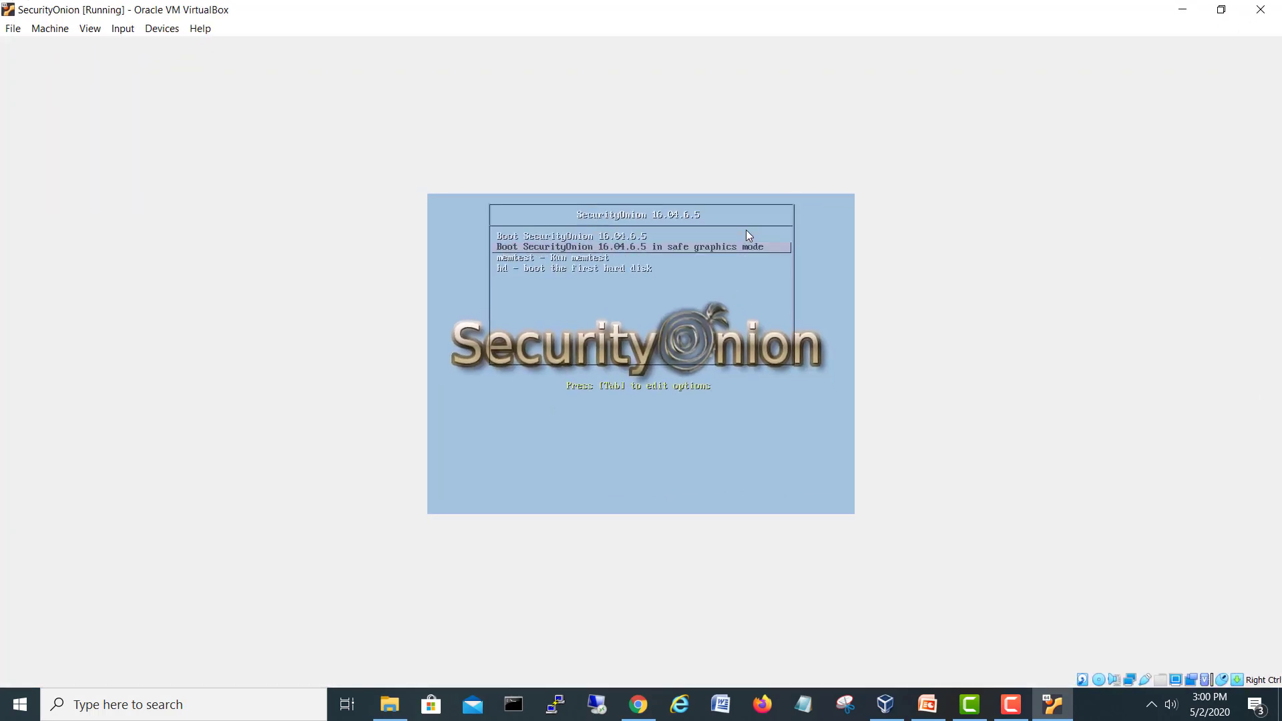
{"action": "key", "text": "Up"}
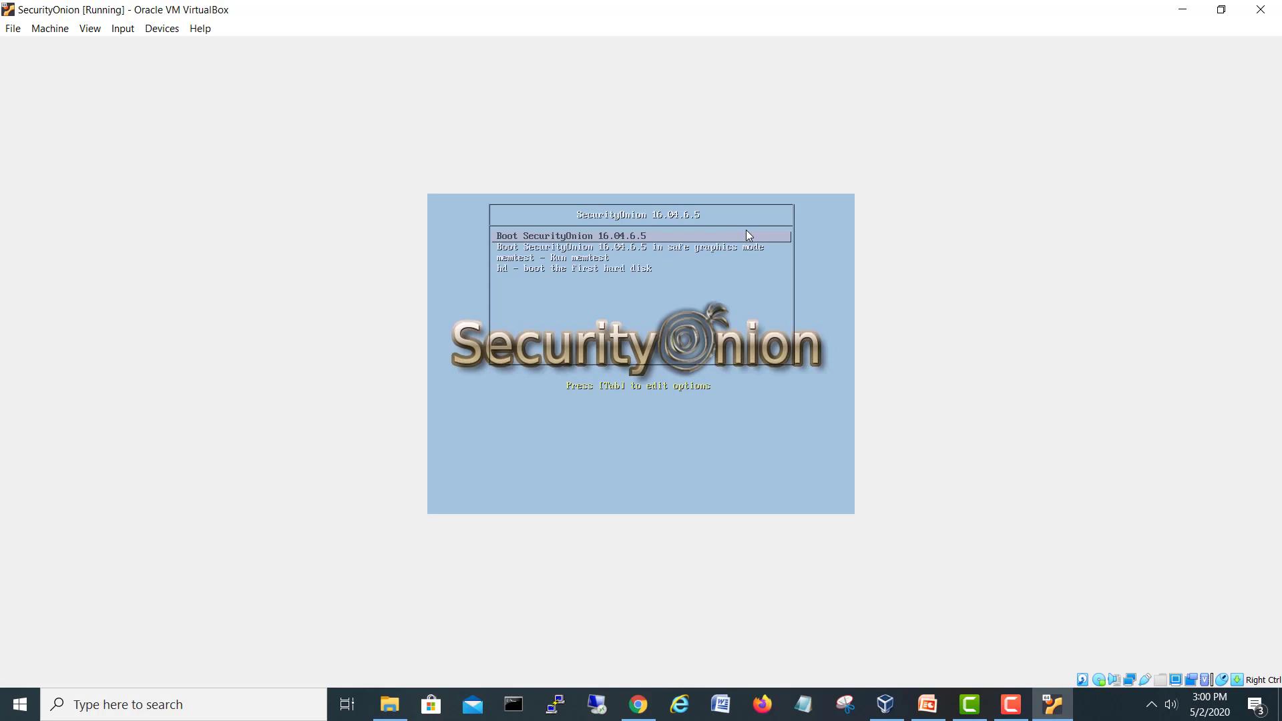
{"action": "key", "text": "Return"}
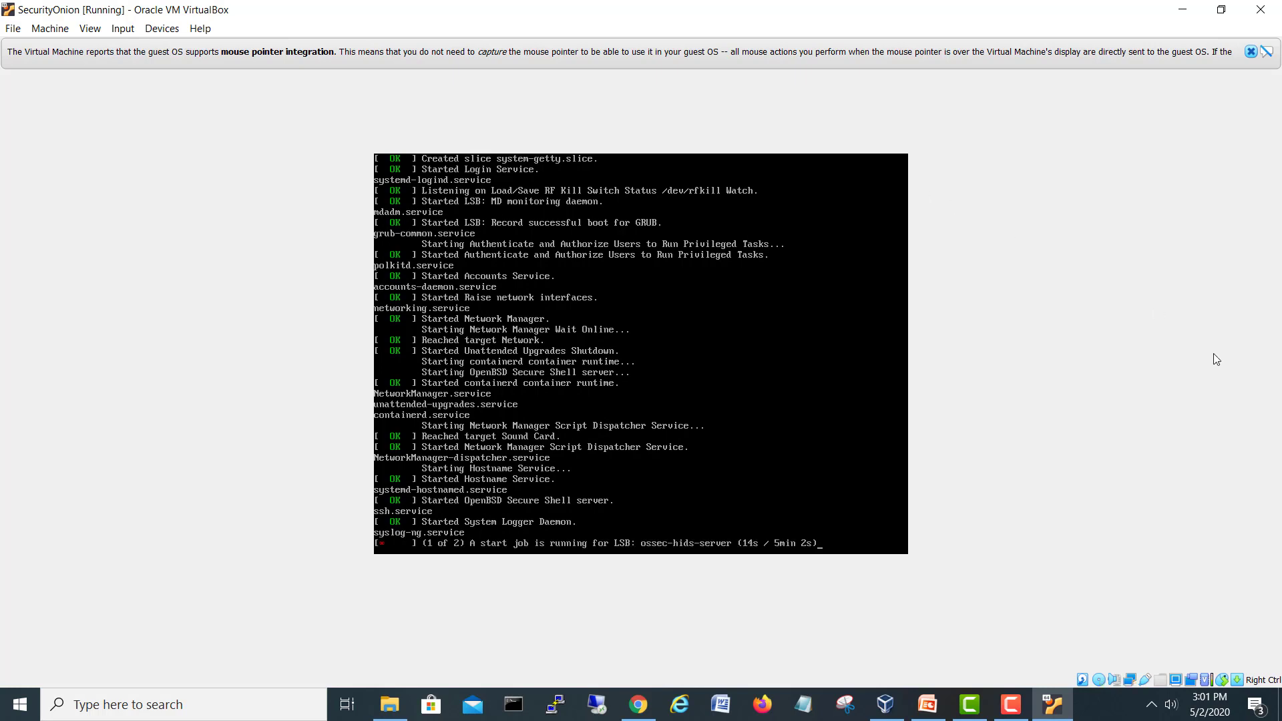
{"action": "left_click", "coordinate": [1251, 51]}
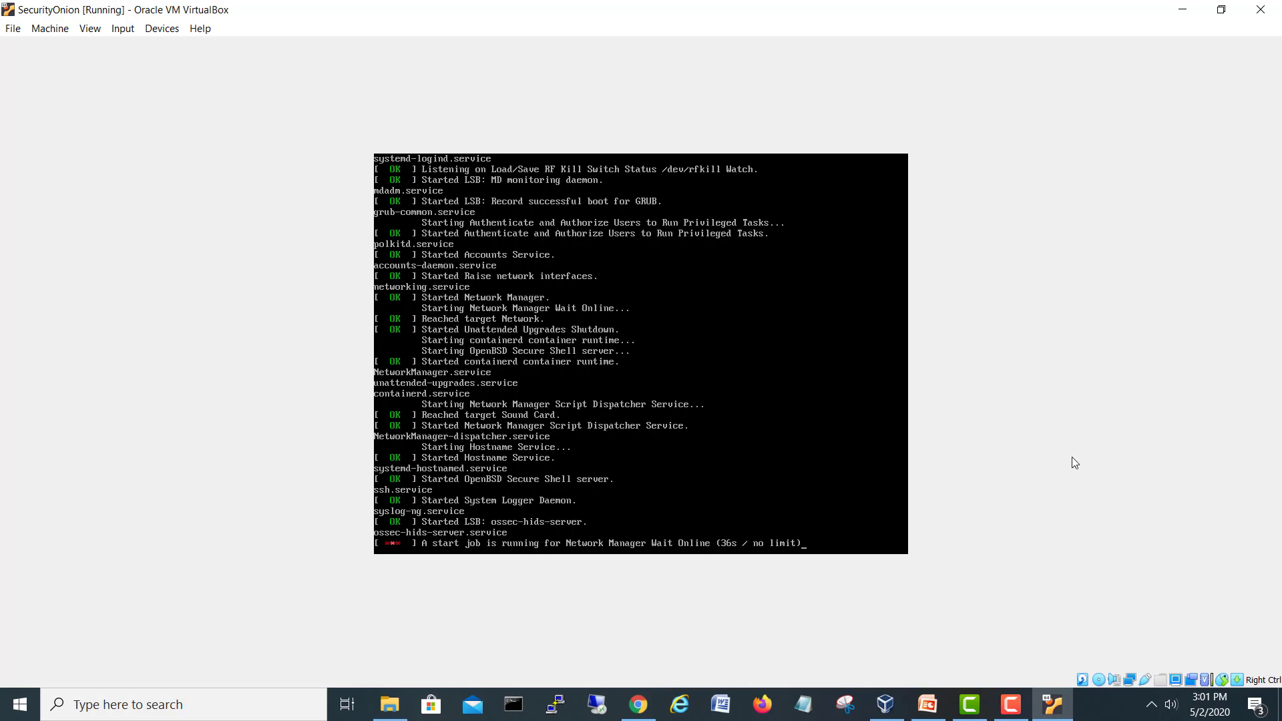
Check the advanced settings of network Adapter 2 on the running SecurityOnion machine, leave without changes, and return to its console
{"action": "left_click", "coordinate": [885, 704]}
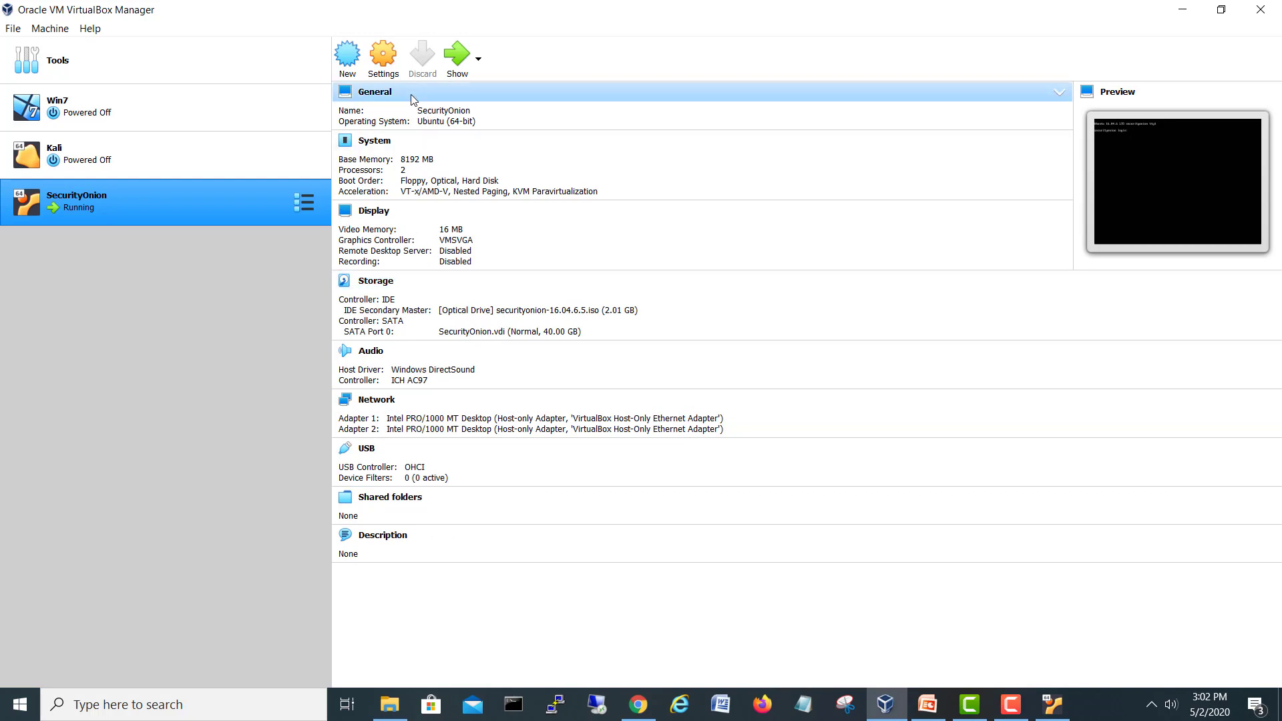
{"action": "left_click", "coordinate": [393, 66]}
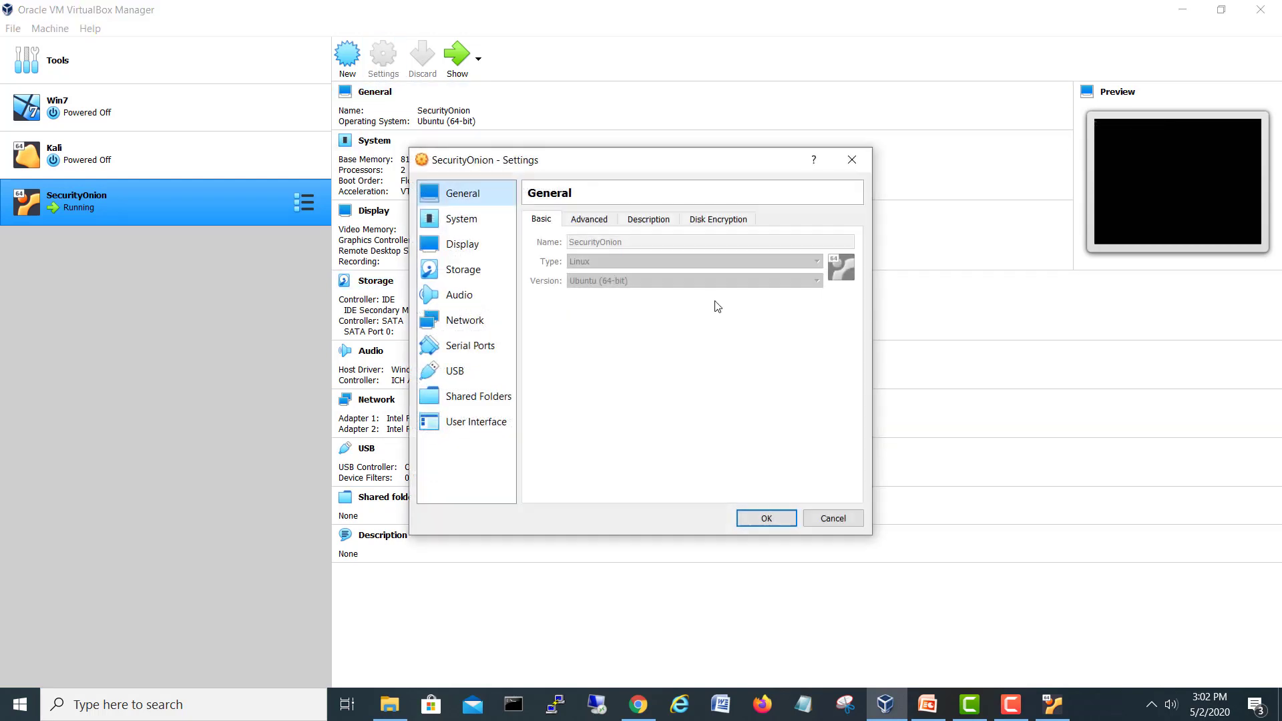
{"action": "left_click", "coordinate": [446, 322]}
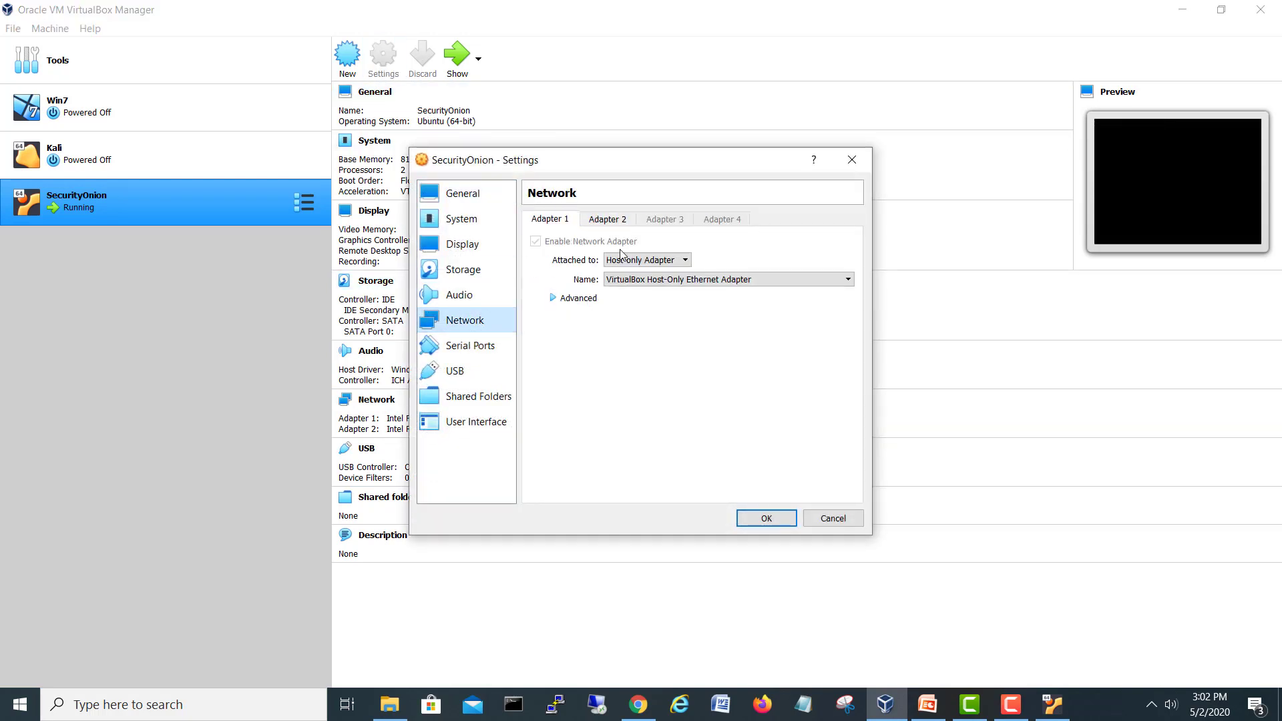
{"action": "left_click", "coordinate": [622, 219]}
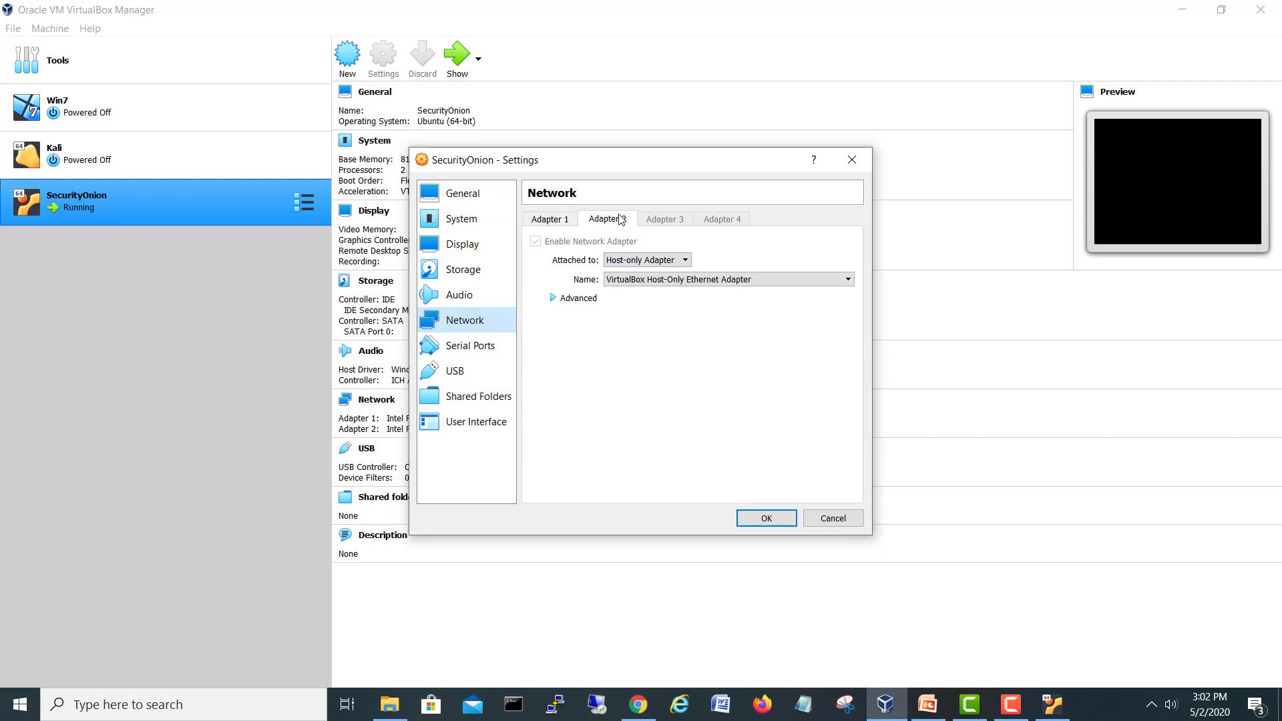
{"action": "left_click", "coordinate": [578, 300]}
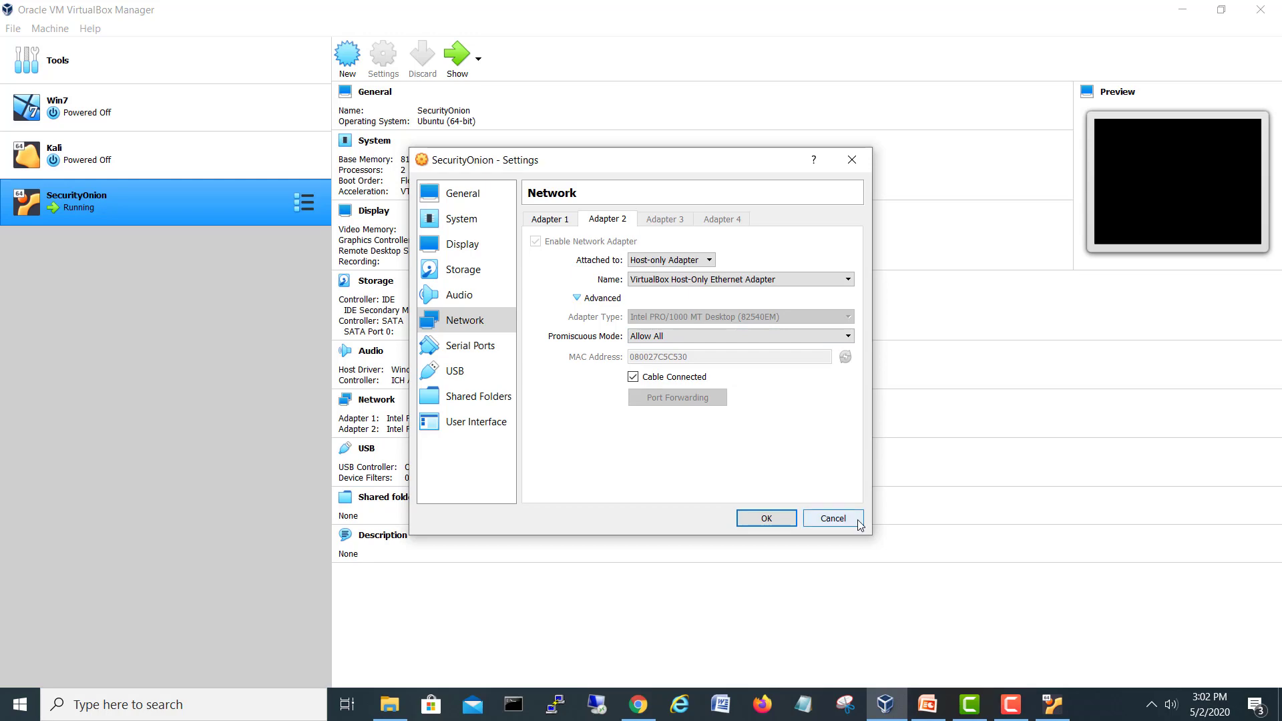
{"action": "left_click", "coordinate": [835, 519]}
{"action": "left_click", "coordinate": [1183, 15]}
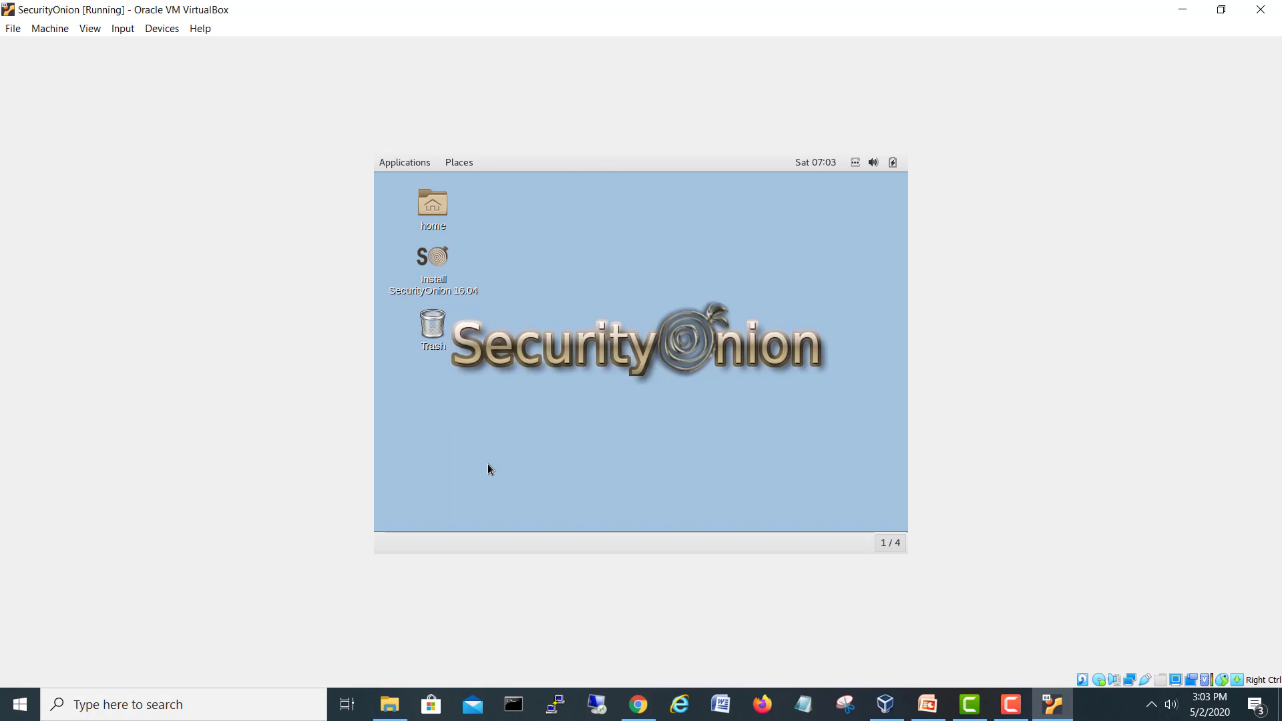
Open a terminal in the SecurityOnion desktop and list the available display resolutions with xrandr
{"action": "left_click", "coordinate": [394, 164]}
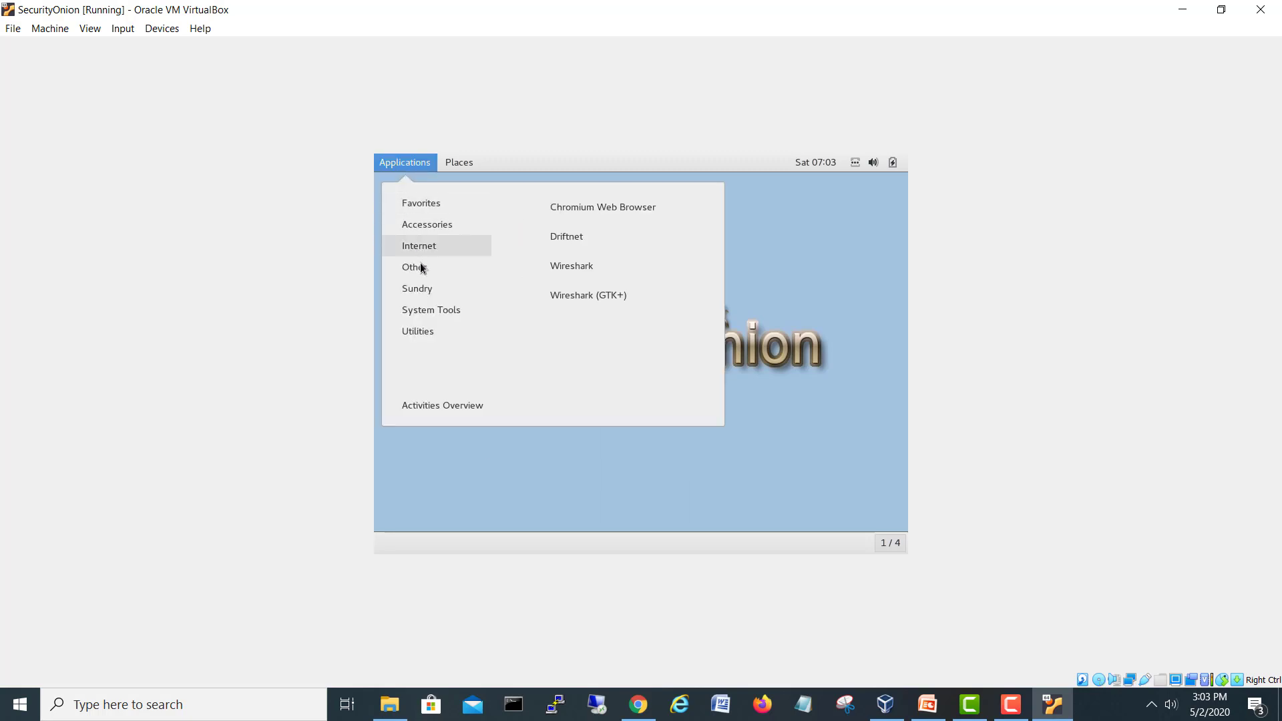
{"action": "mouse_move", "coordinate": [421, 267]}
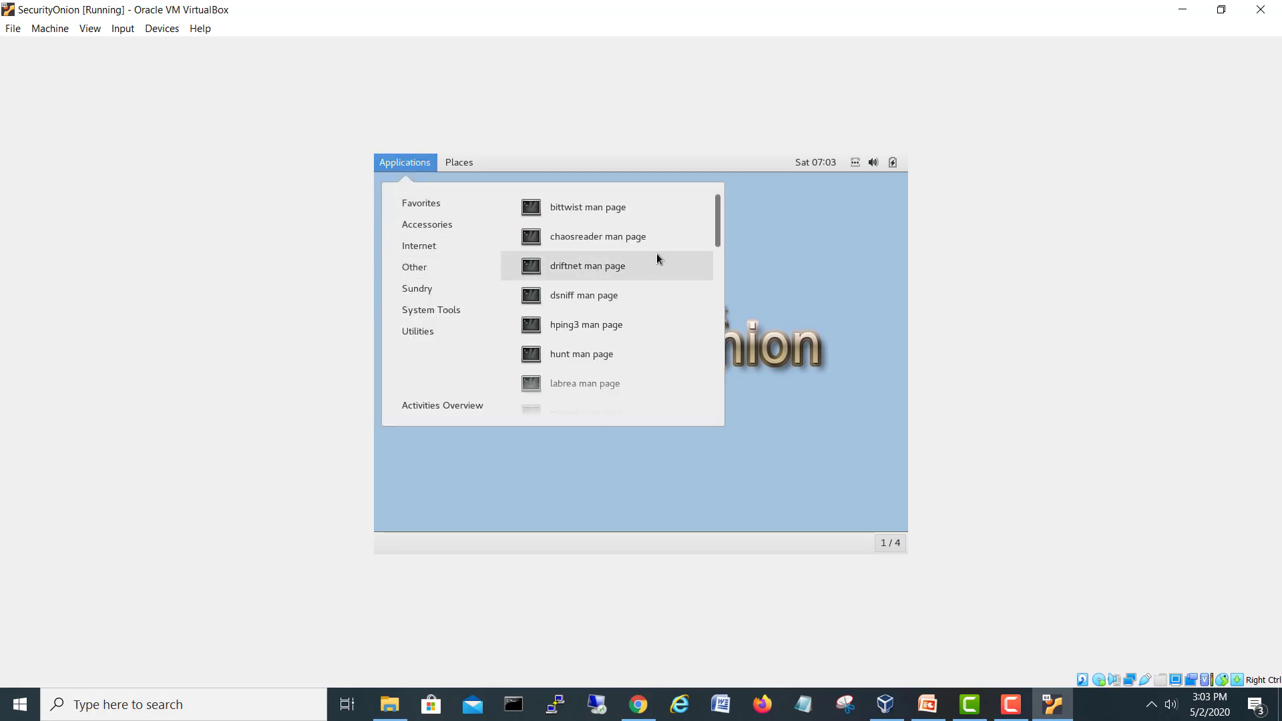
{"action": "left_click_drag", "start_coordinate": [719, 228], "coordinate": [724, 400]}
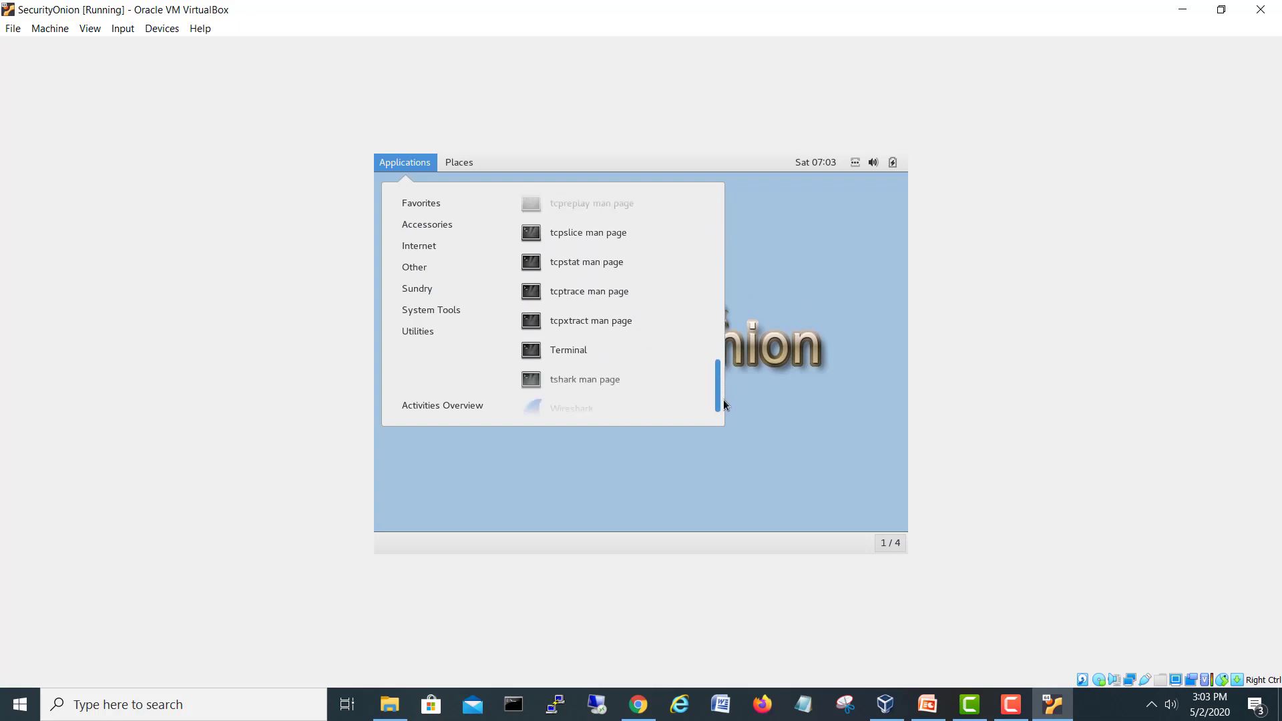
{"action": "left_click", "coordinate": [587, 349]}
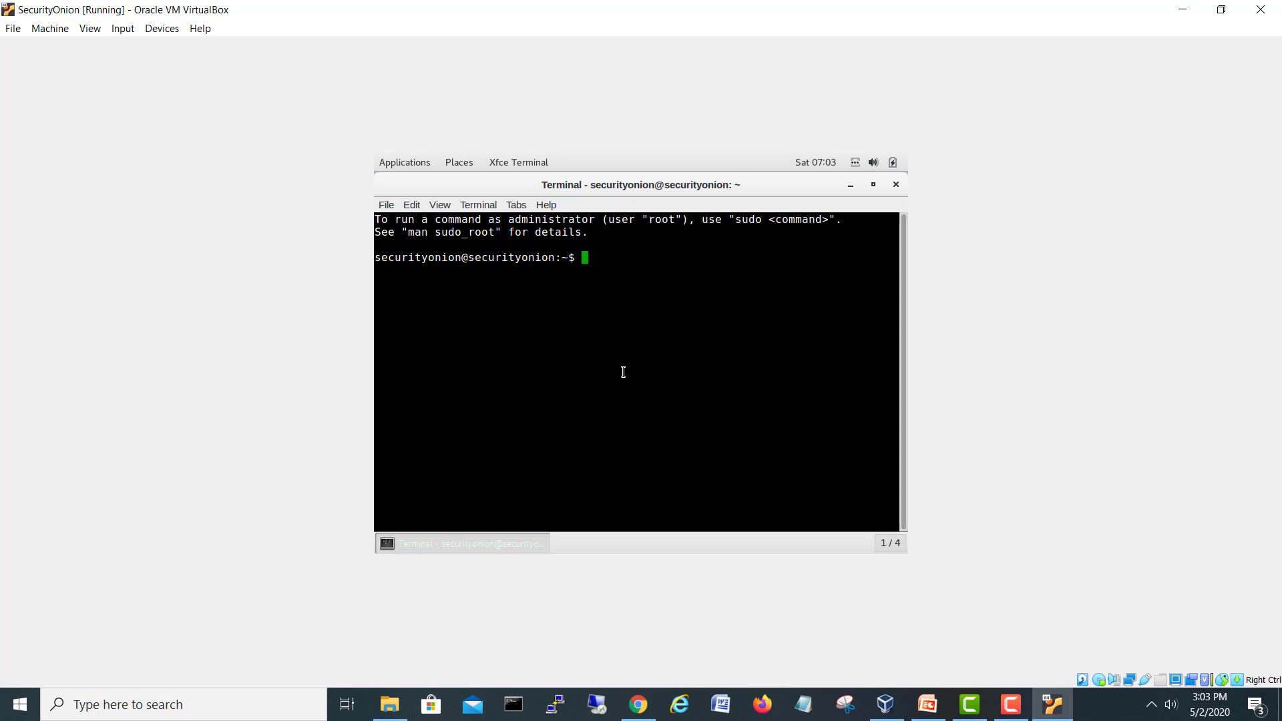
{"action": "type", "text": "xrandr"}
{"action": "key", "text": "Return"}
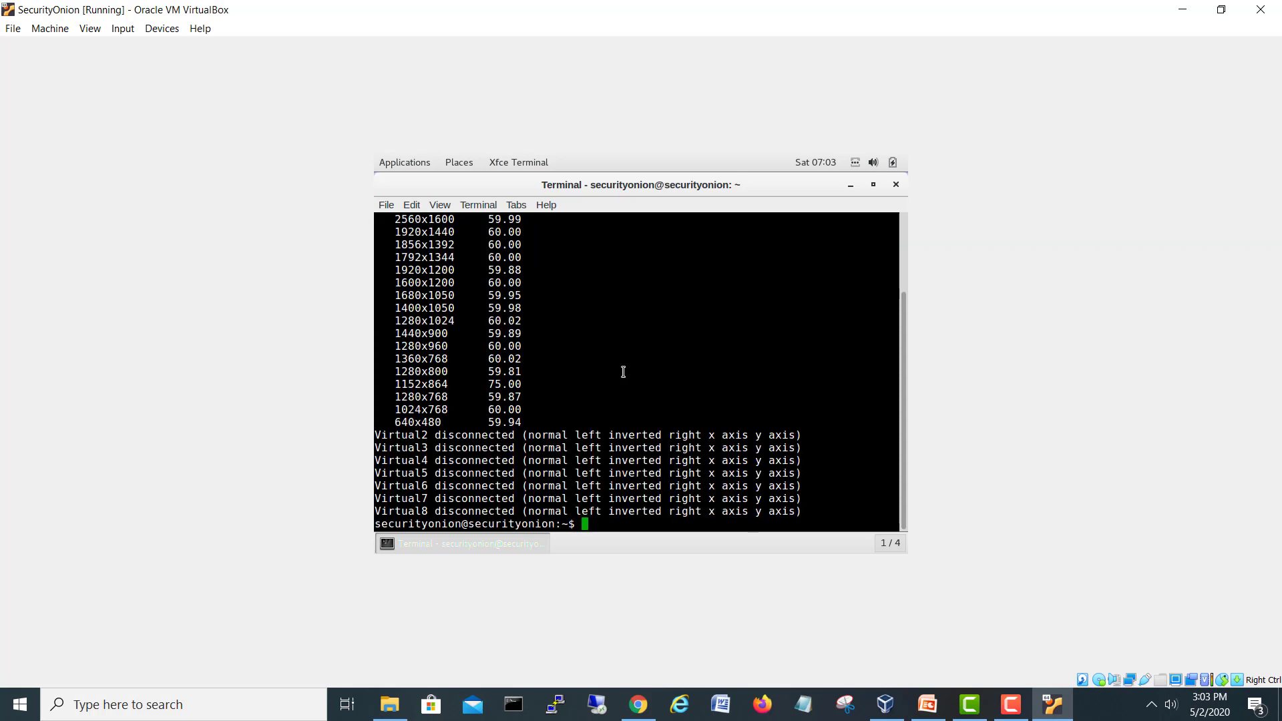
{"action": "scroll", "coordinate": [623, 372], "scroll_direction": "up", "scroll_amount": 2}
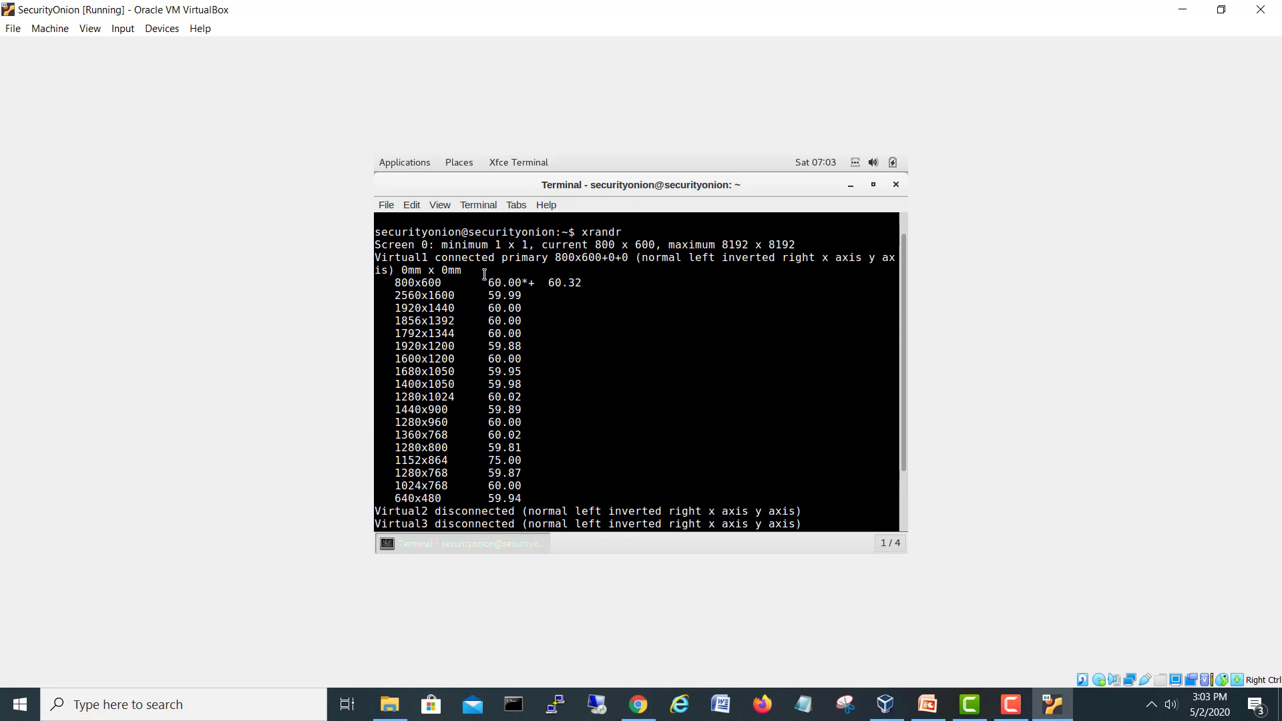
{"action": "scroll", "coordinate": [558, 314], "scroll_direction": "down", "scroll_amount": 2}
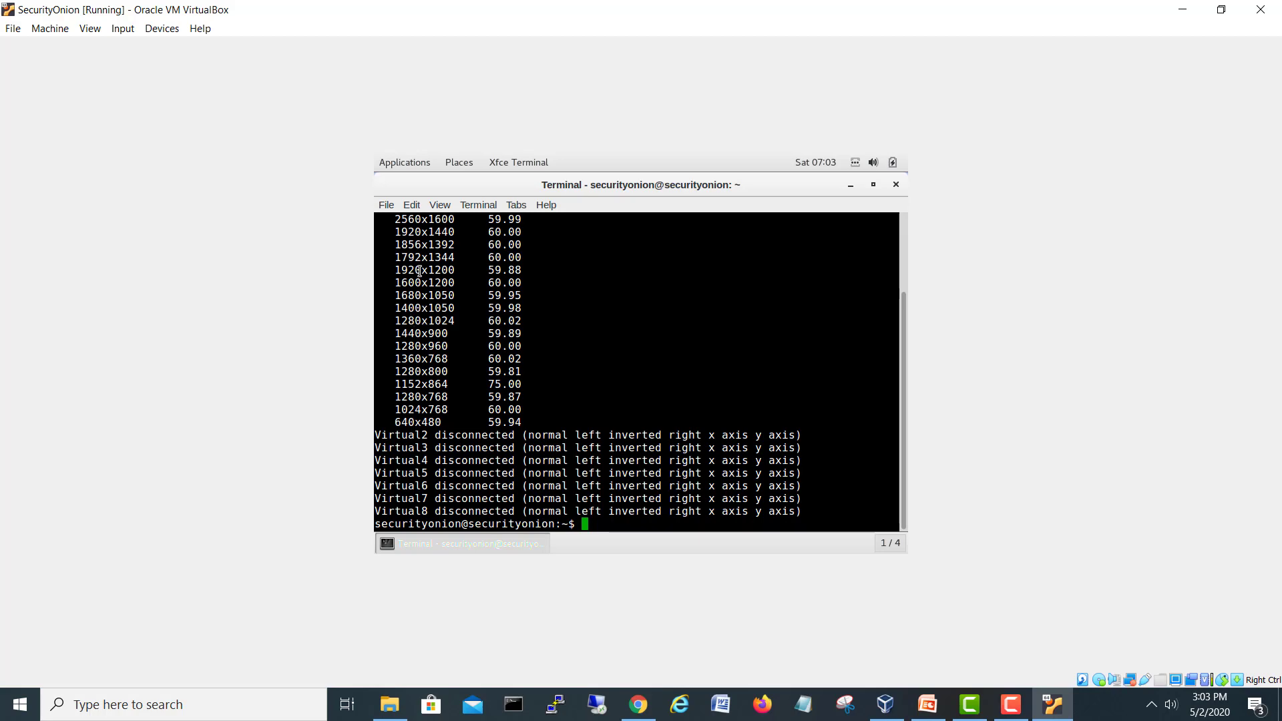
Set the guest display resolution to 1920x1200 with xrandr -s and close the terminal
{"action": "left_click_drag", "start_coordinate": [394, 270], "coordinate": [461, 271]}
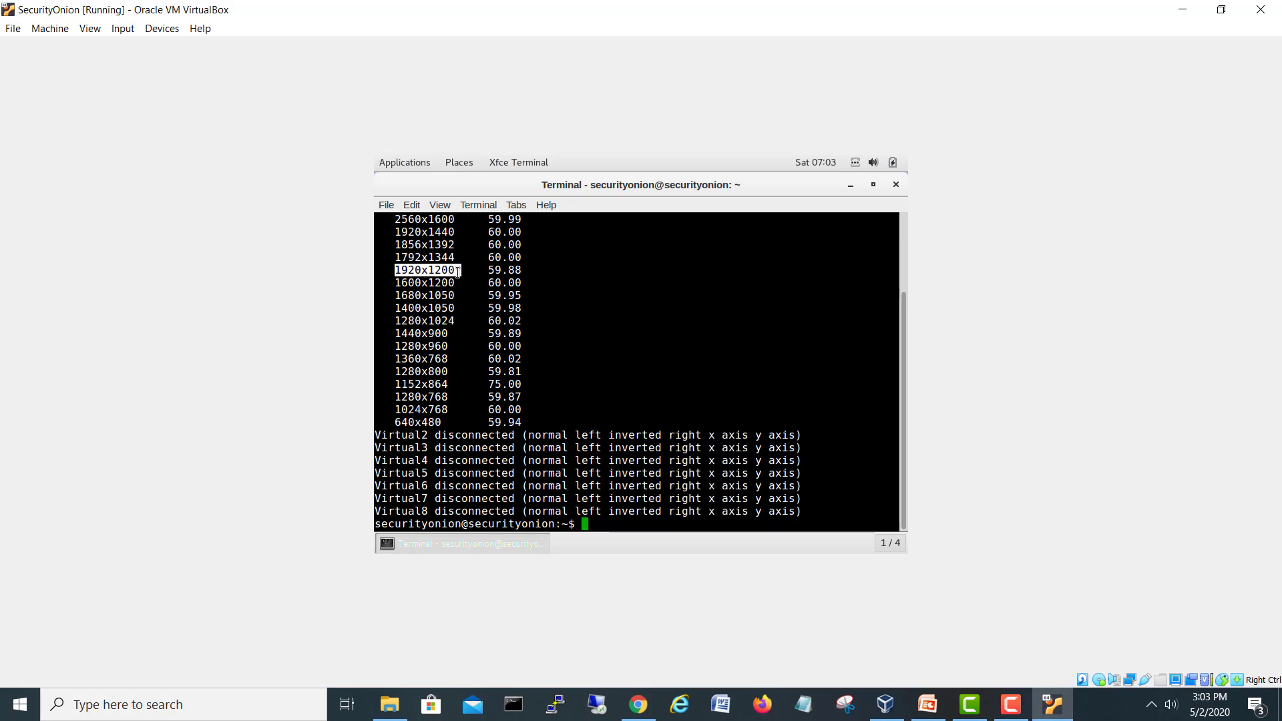
{"action": "left_click", "coordinate": [605, 512]}
{"action": "type", "text": "xrandr"}
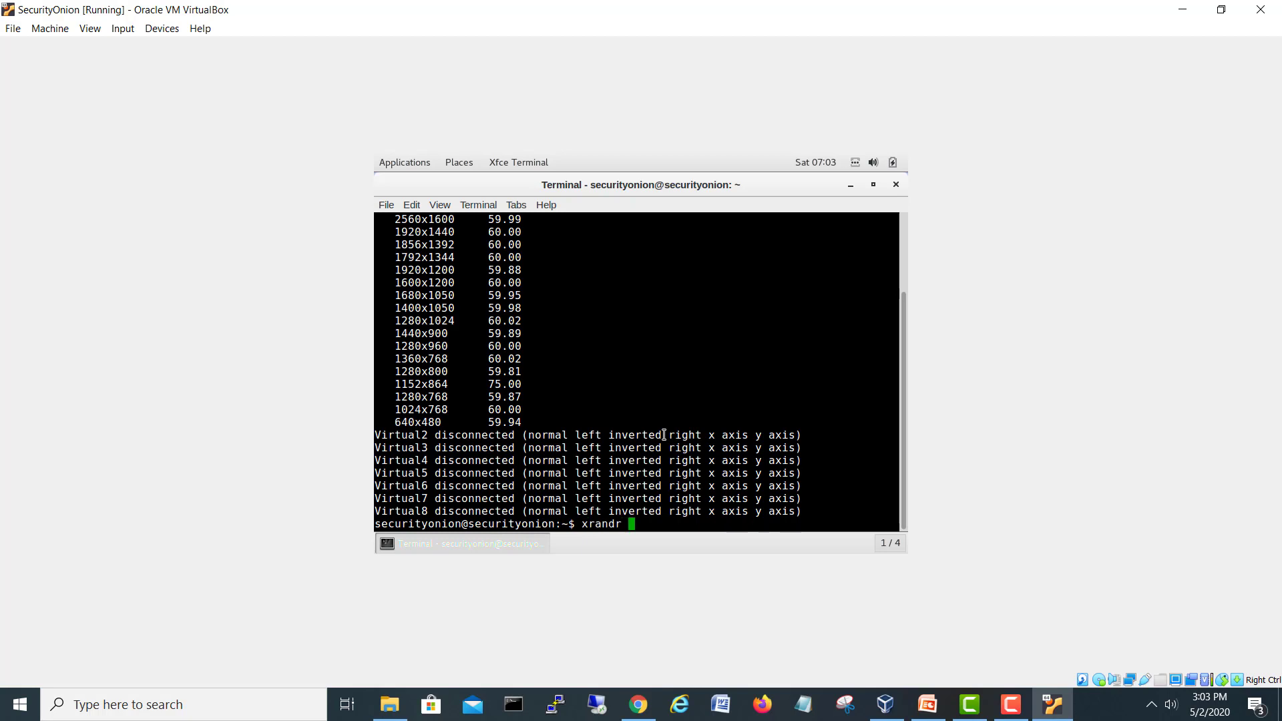
{"action": "type", "text": " -s 1920x1200"}
{"action": "key", "text": "Return"}
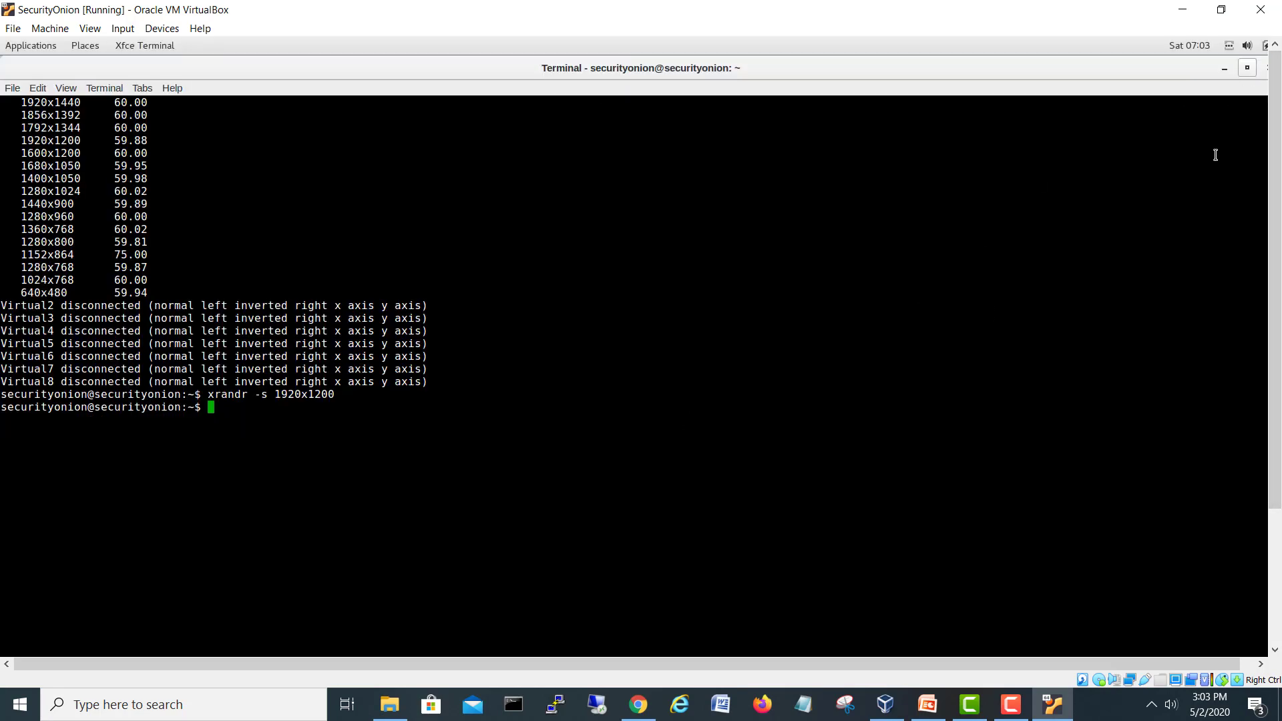
{"action": "left_click_drag", "start_coordinate": [1120, 660], "coordinate": [1134, 660]}
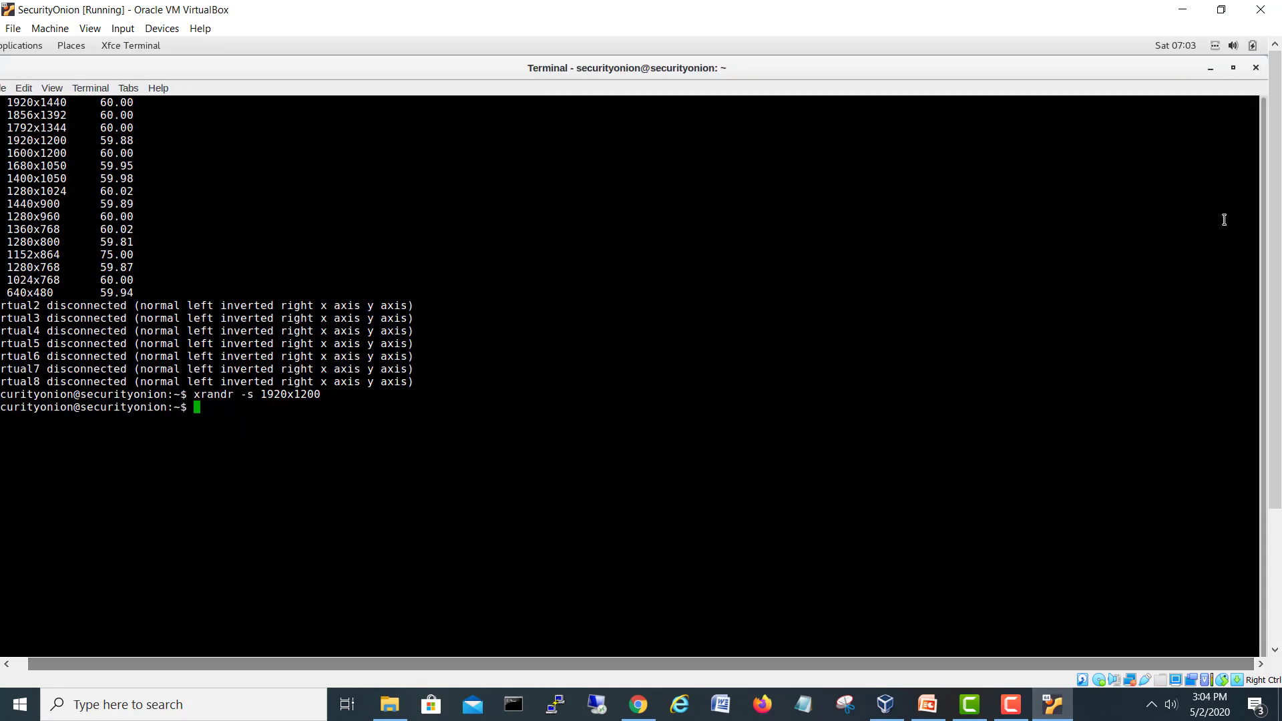
{"action": "left_click", "coordinate": [1255, 68]}
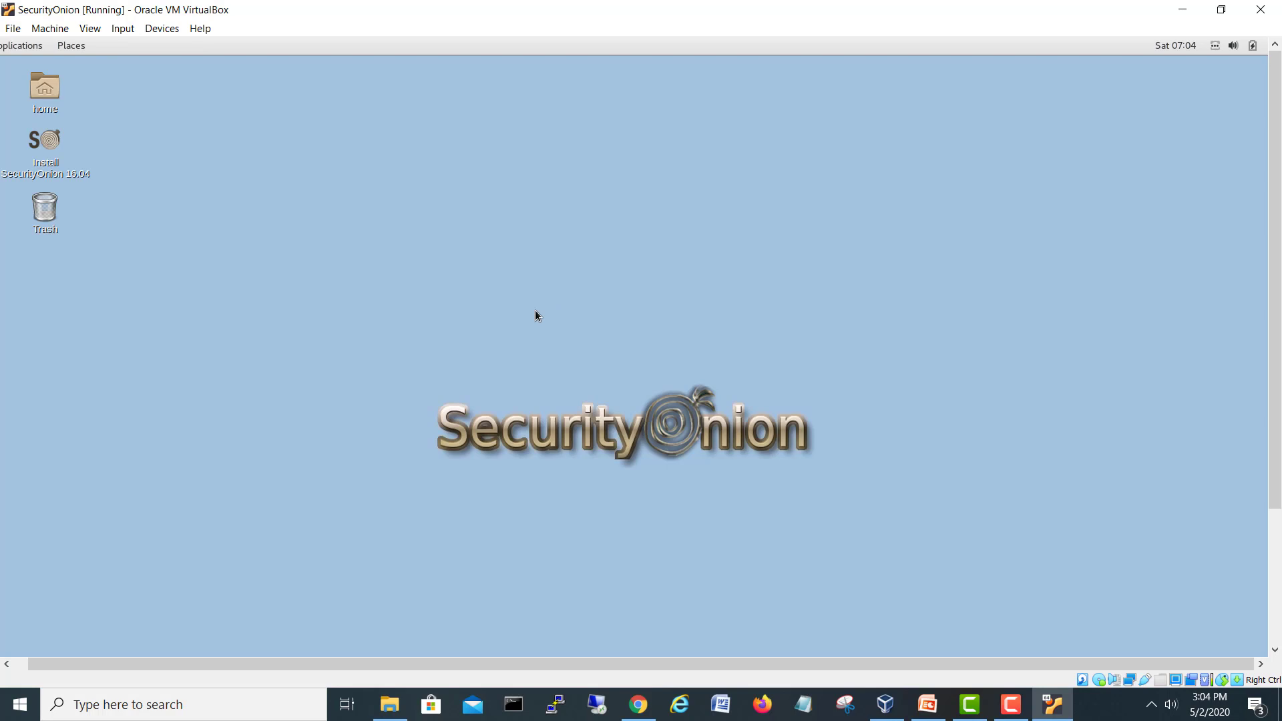
Launch the SecurityOnion 16.04 installer from the desktop and continue with English as the installation language
{"action": "left_click_drag", "start_coordinate": [1277, 263], "coordinate": [1270, 321]}
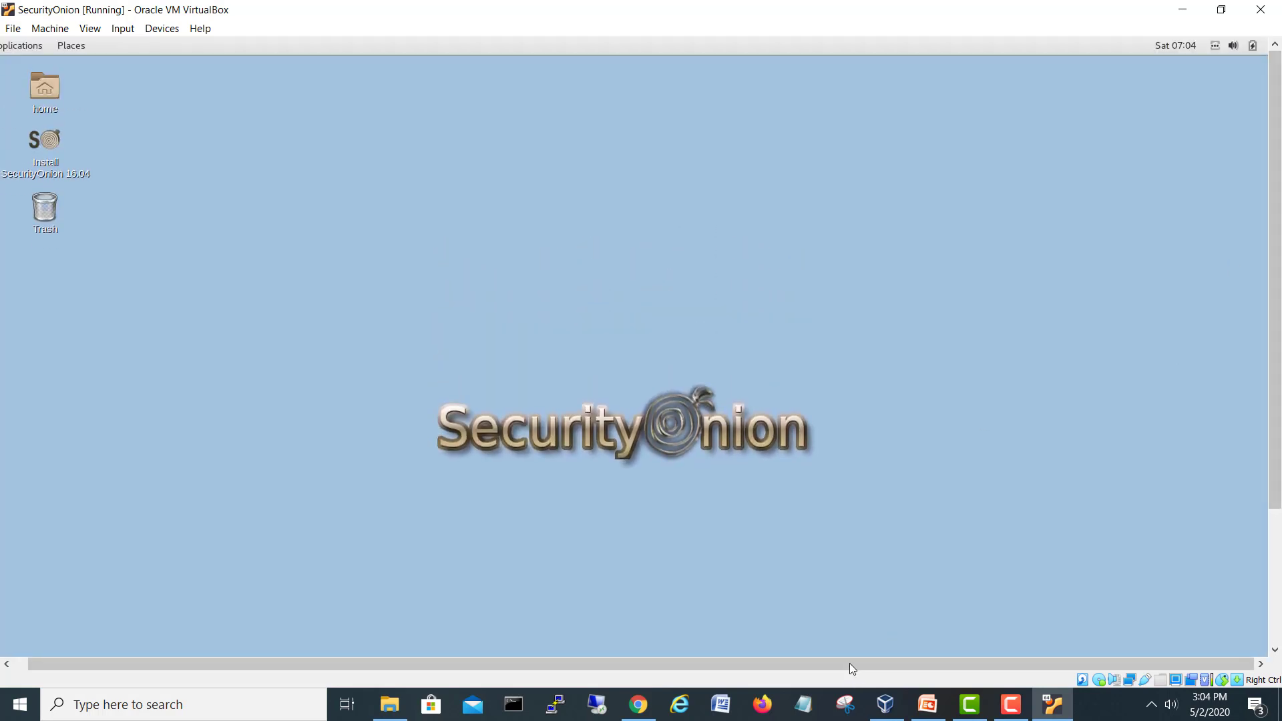
{"action": "left_click_drag", "start_coordinate": [849, 664], "coordinate": [795, 665]}
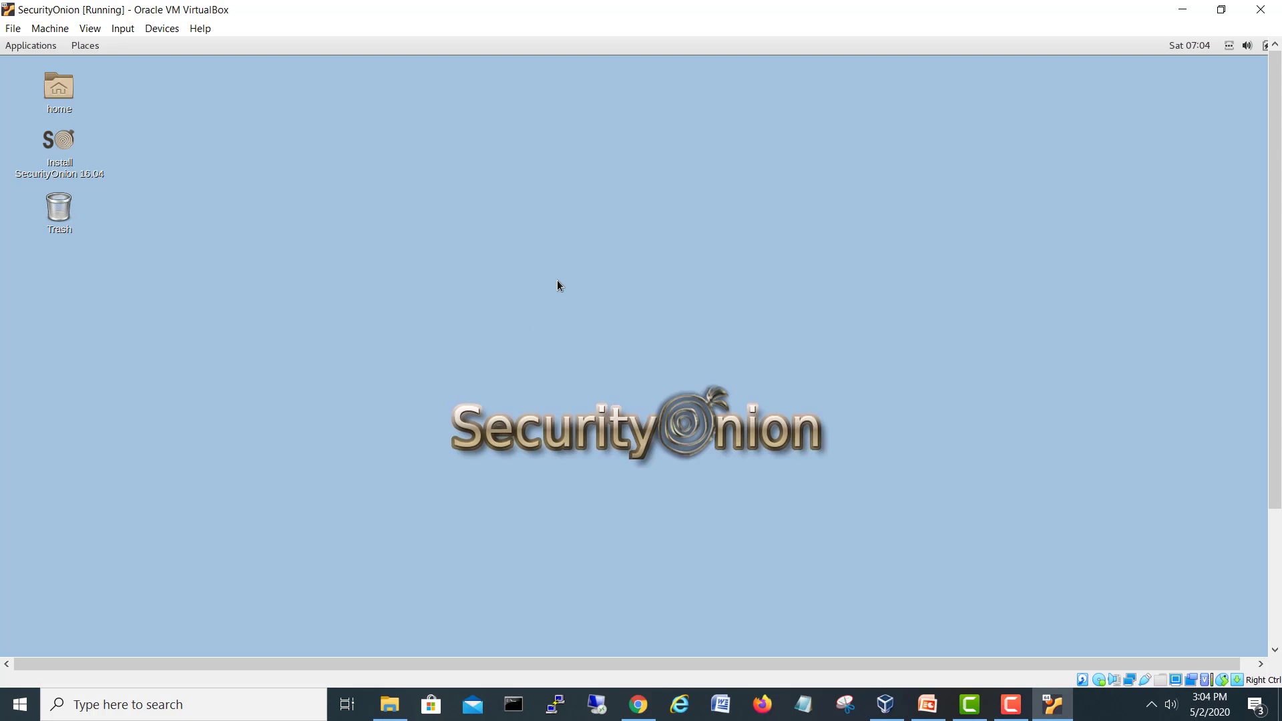
{"action": "left_click", "coordinate": [64, 147]}
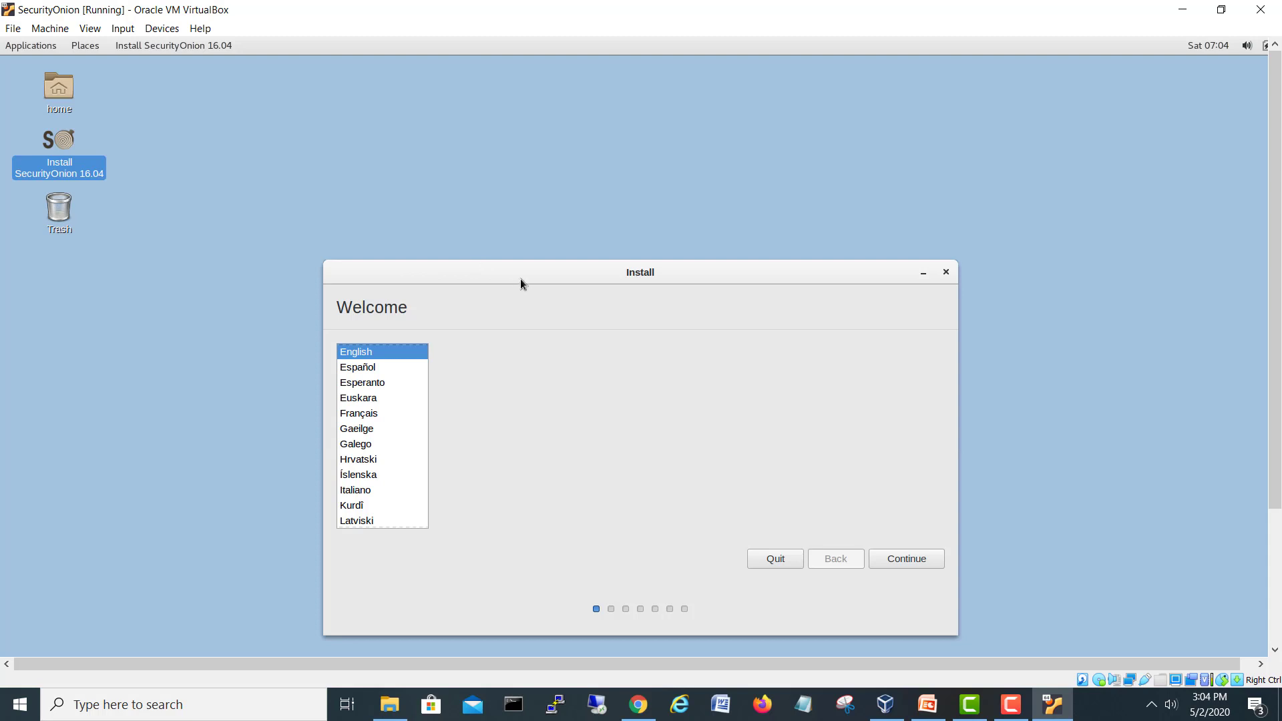
{"action": "left_click_drag", "start_coordinate": [520, 279], "coordinate": [480, 198]}
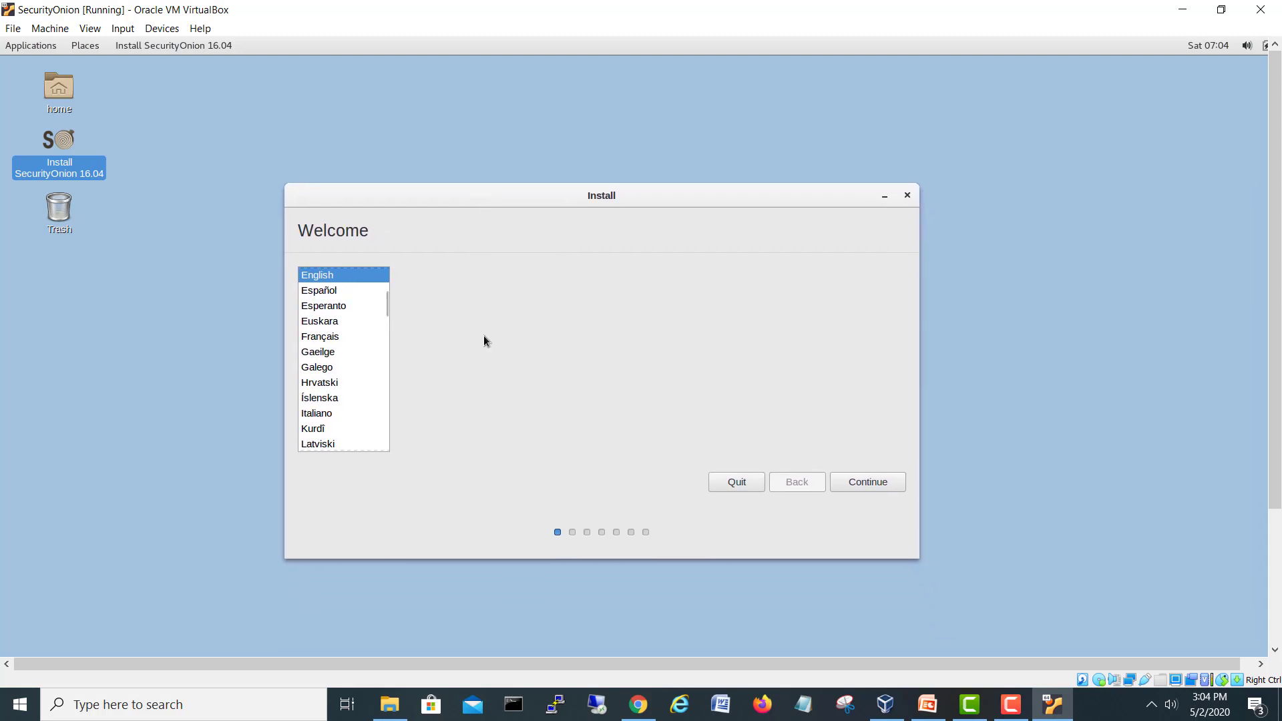
{"action": "left_click", "coordinate": [866, 484]}
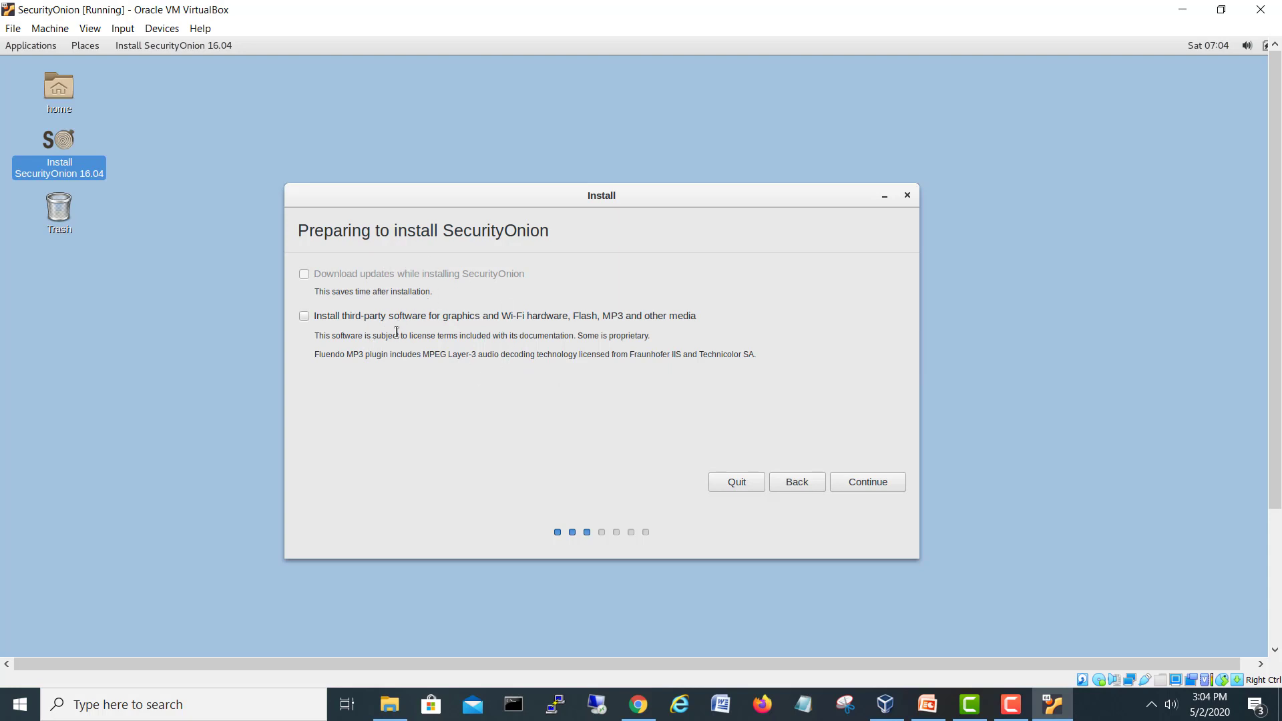
Continue without updates or third-party software, choose to erase the disk and install SecurityOnion, and approve writing the changes
{"action": "left_click", "coordinate": [878, 484]}
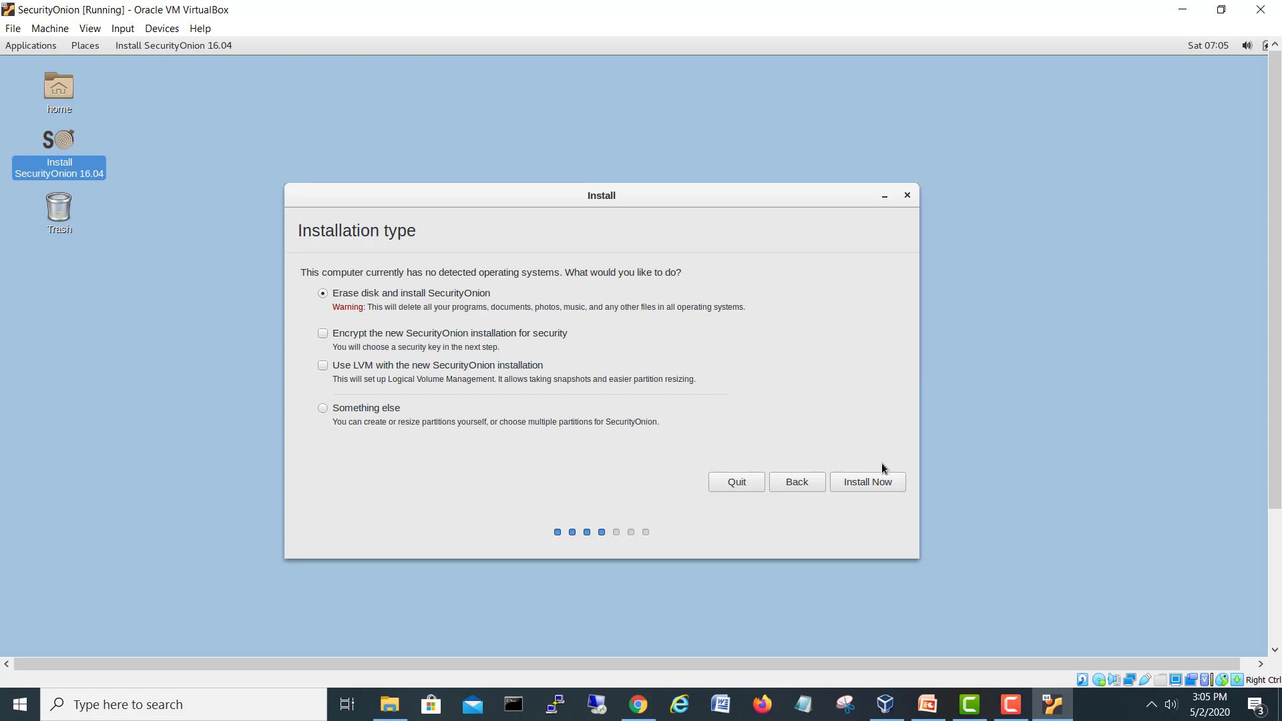
{"action": "left_click", "coordinate": [874, 482]}
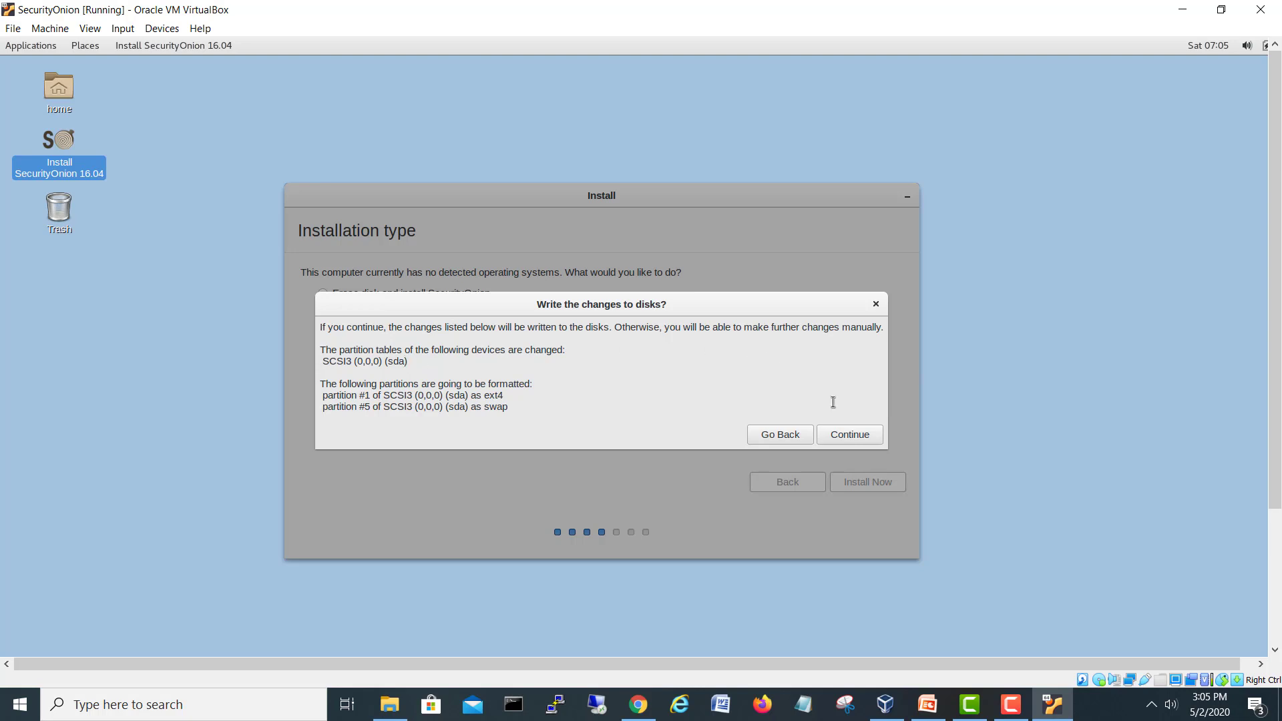
{"action": "left_click", "coordinate": [856, 437]}
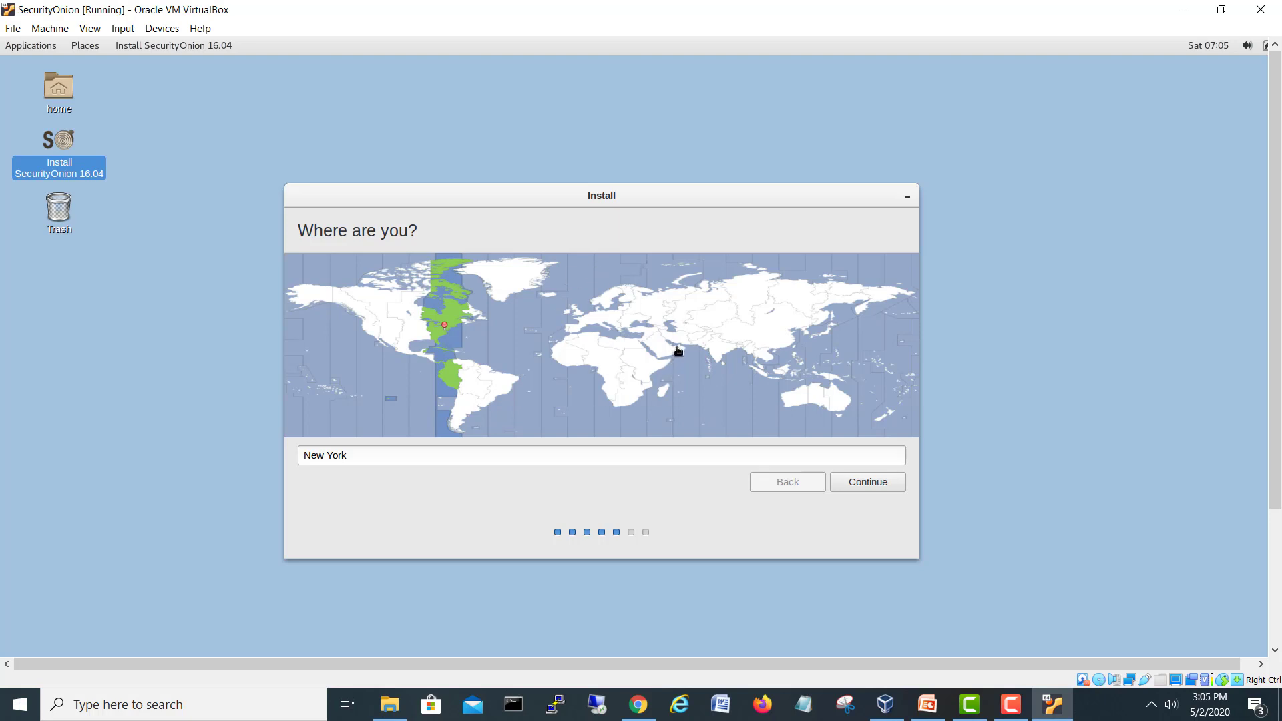
Set the installer's location to the Gulf side of the Arabian Peninsula and accept the English (US) keyboard layout
{"action": "left_click", "coordinate": [679, 351]}
{"action": "left_click", "coordinate": [878, 488]}
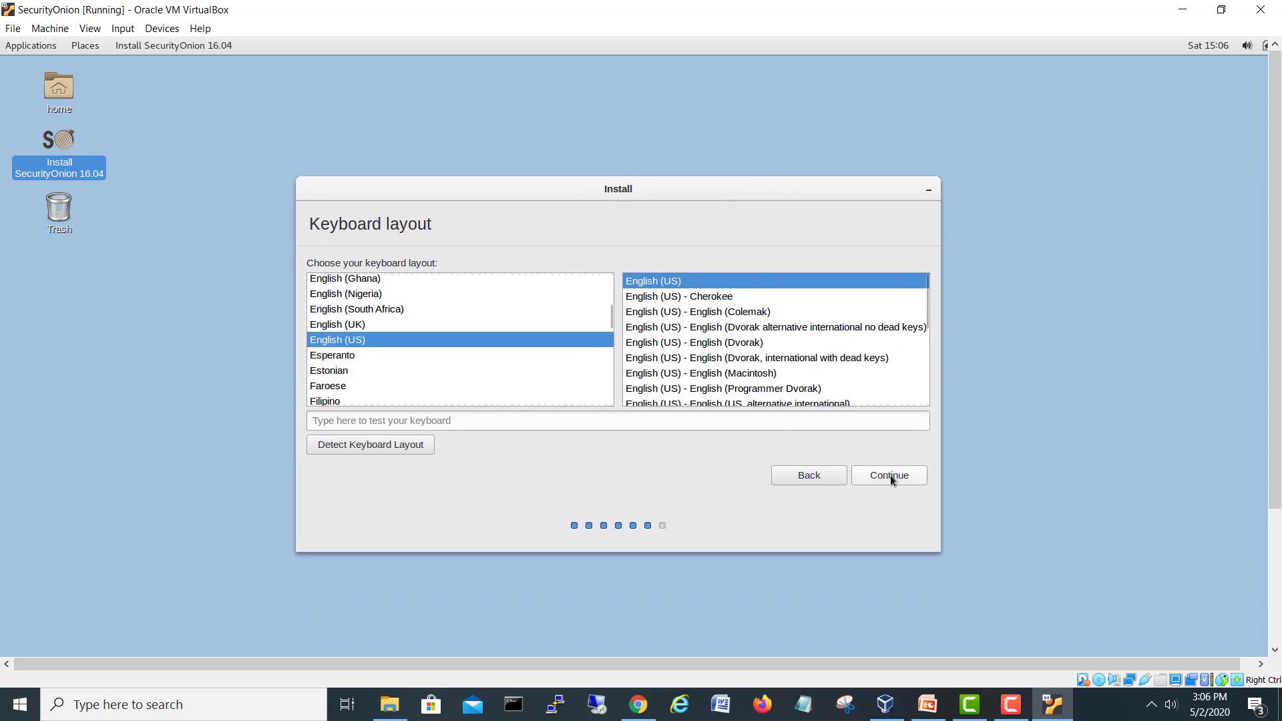
{"action": "left_click", "coordinate": [891, 475]}
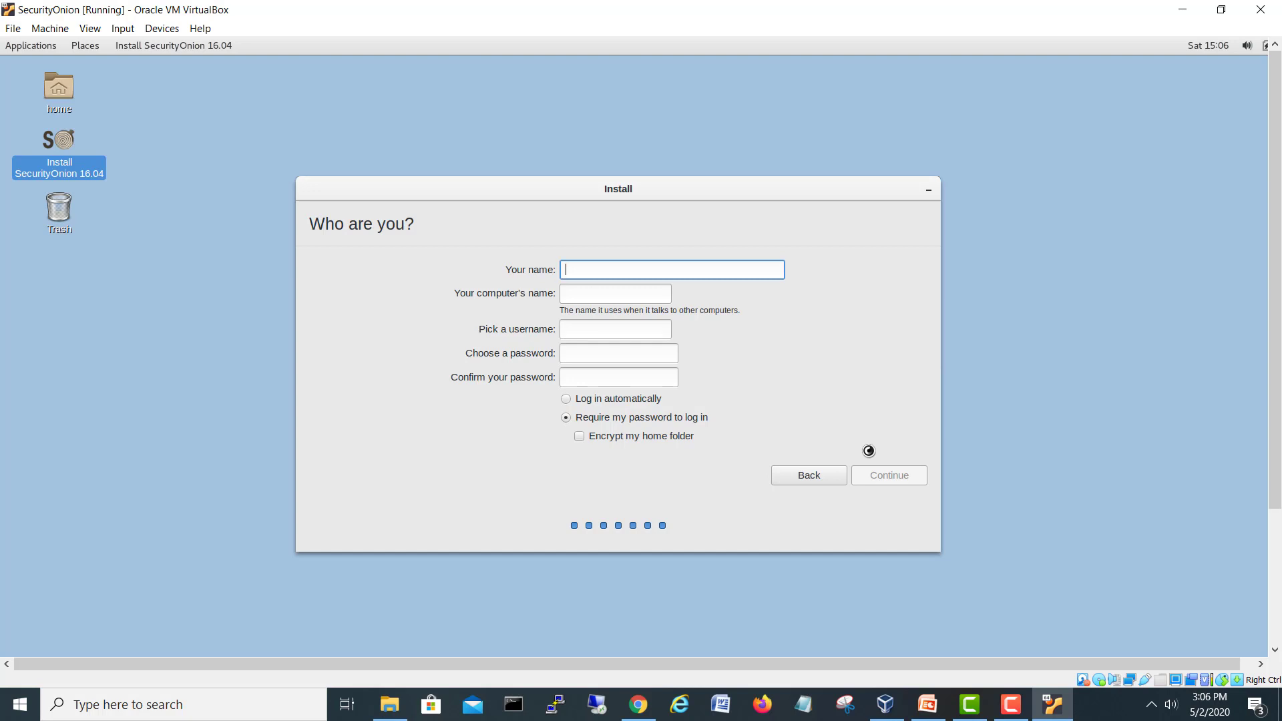
Enter the user's name in the installer's account form and set the computer's name to SecurityOnionVirtualBox
{"action": "type", "text": "shehzad"}
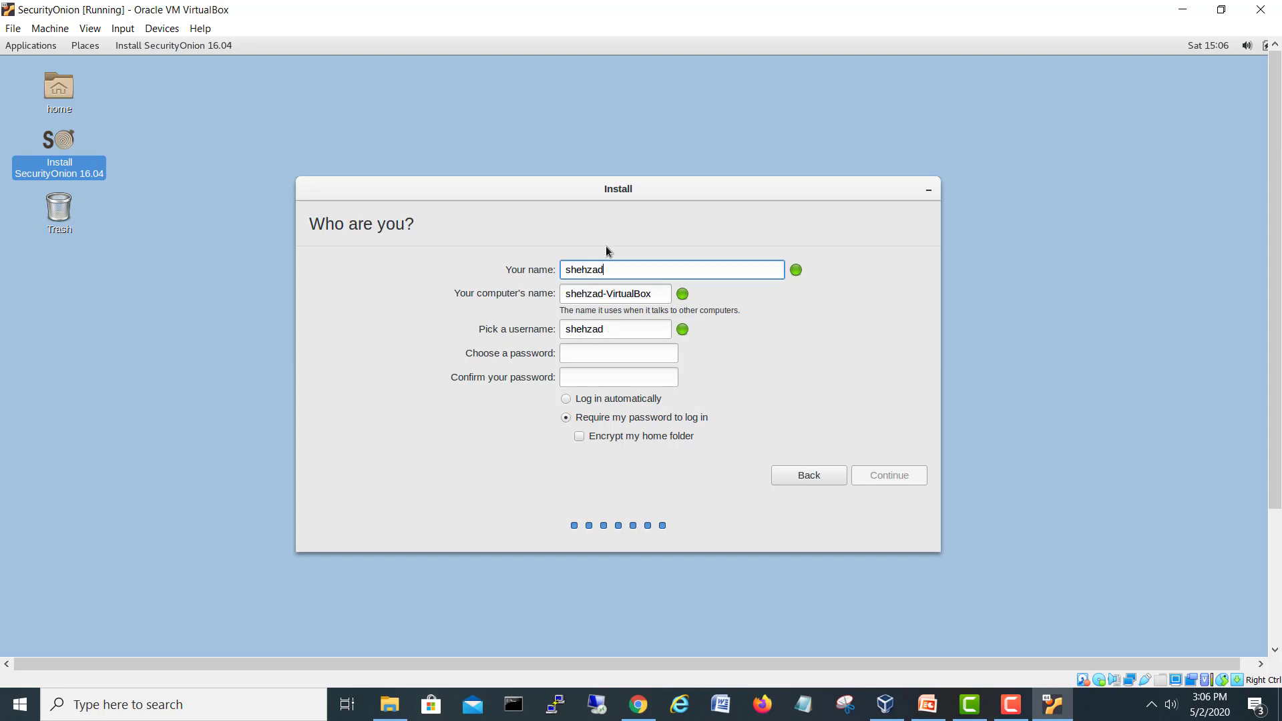
{"action": "left_click", "coordinate": [600, 292]}
{"action": "left_click_drag", "start_coordinate": [600, 292], "coordinate": [537, 292]}
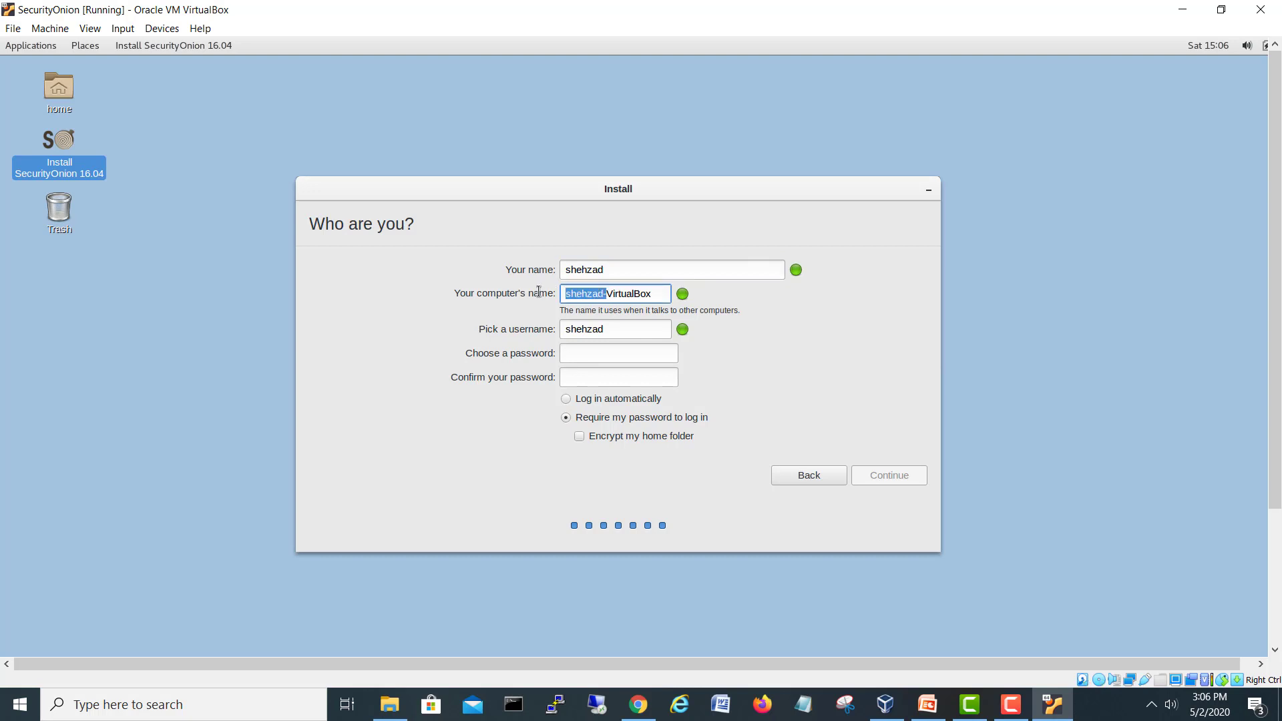
{"action": "type", "text": "SecurityO"}
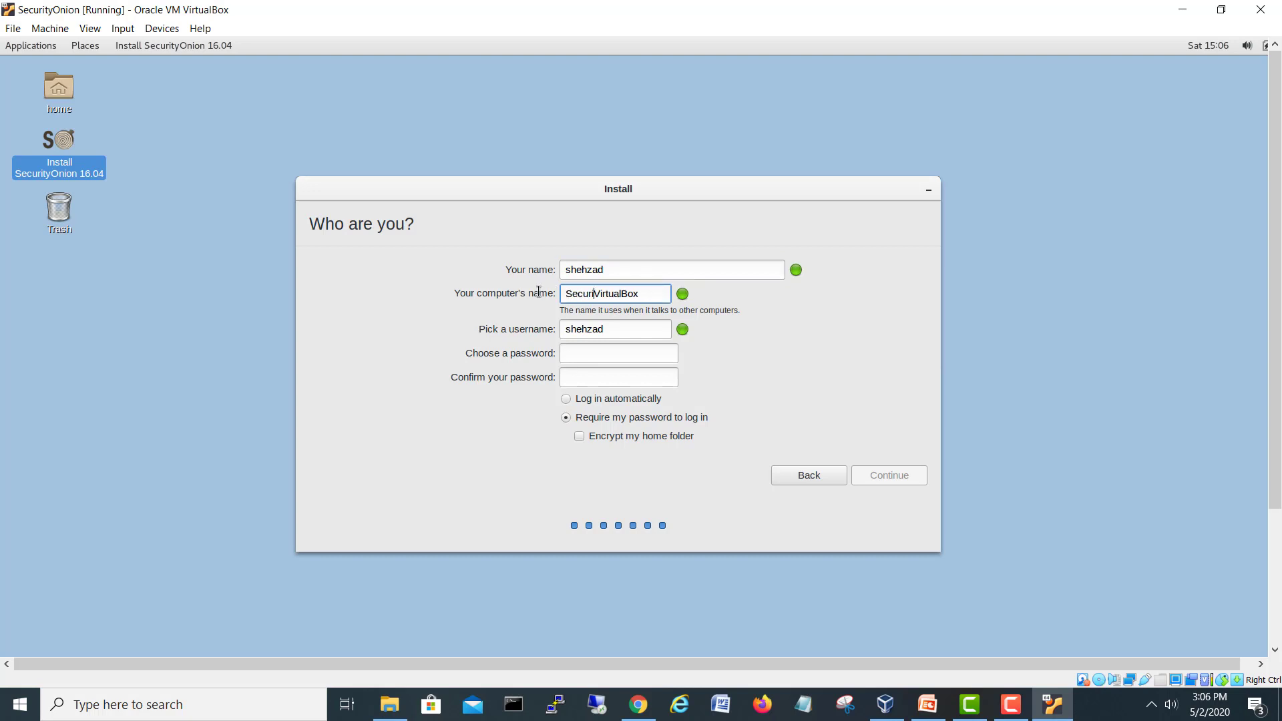
{"action": "type", "text": "nionn"}
{"action": "key", "text": "BackSpace"}
{"action": "left_click", "coordinate": [644, 273]}
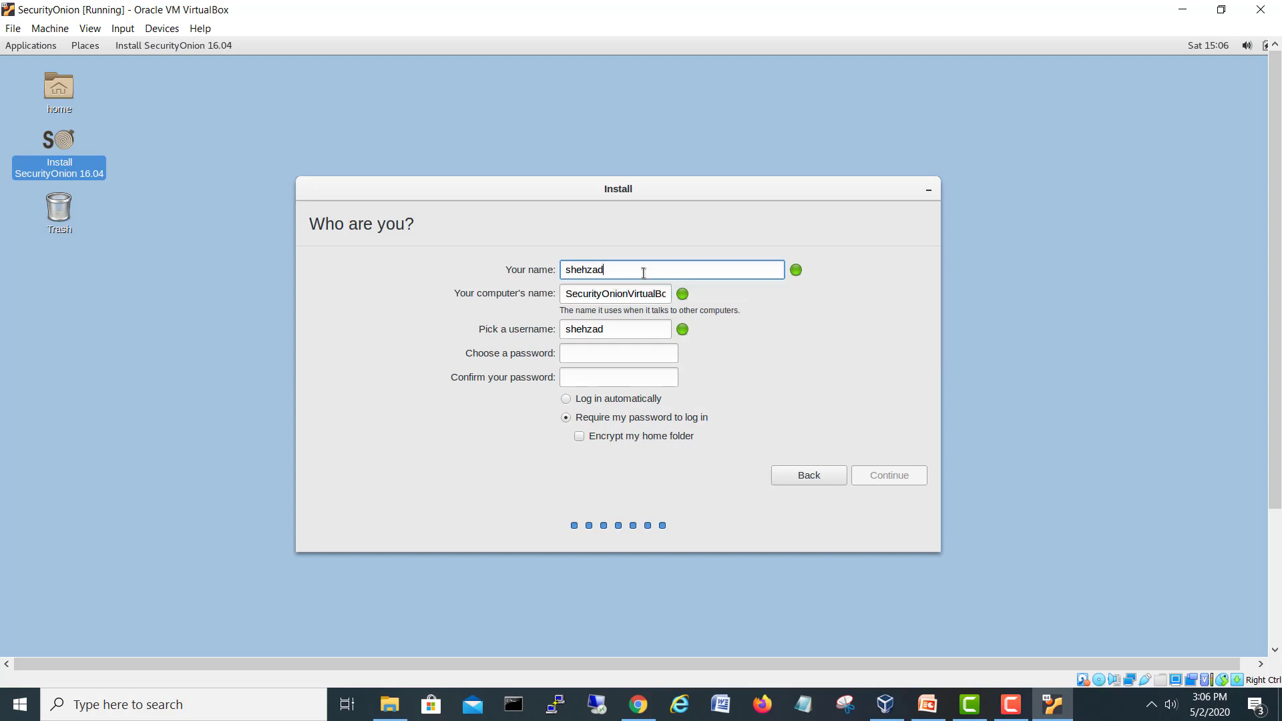
Enter and confirm the account password, keep the password required at login, and continue to start the installation
{"action": "left_click", "coordinate": [610, 330]}
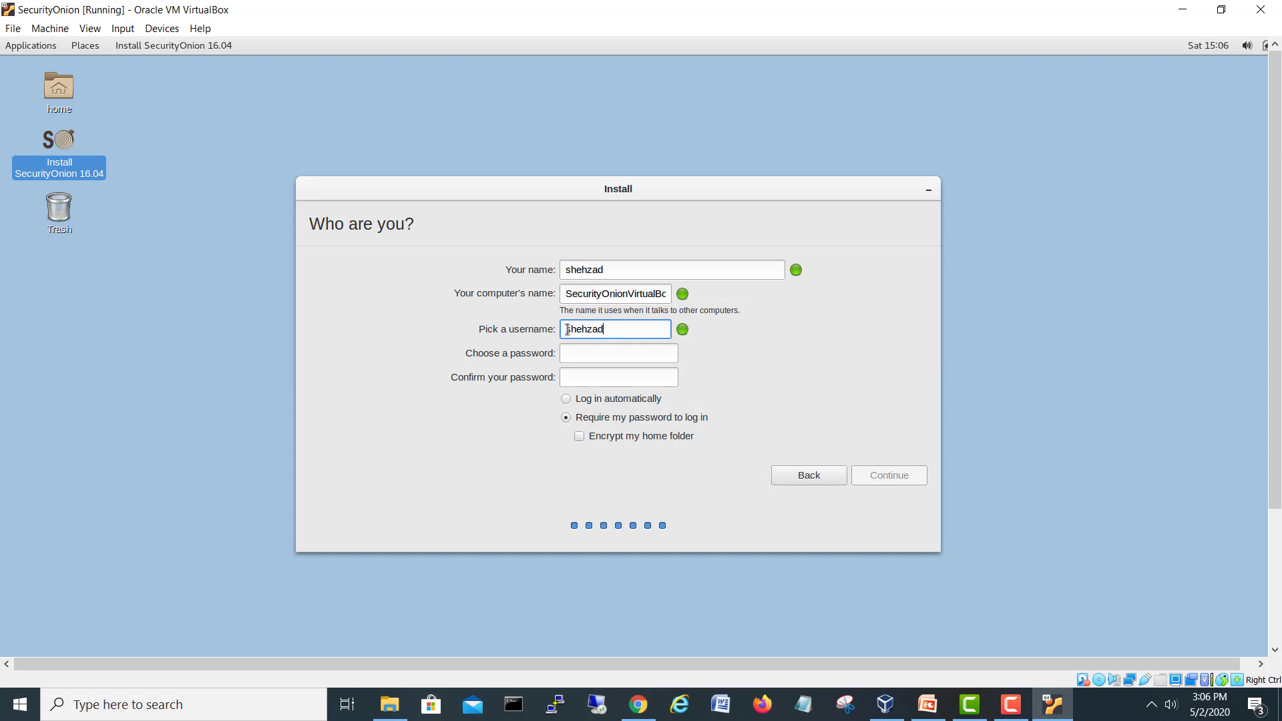
{"action": "left_click", "coordinate": [591, 352]}
{"action": "type", "text": "•••"}
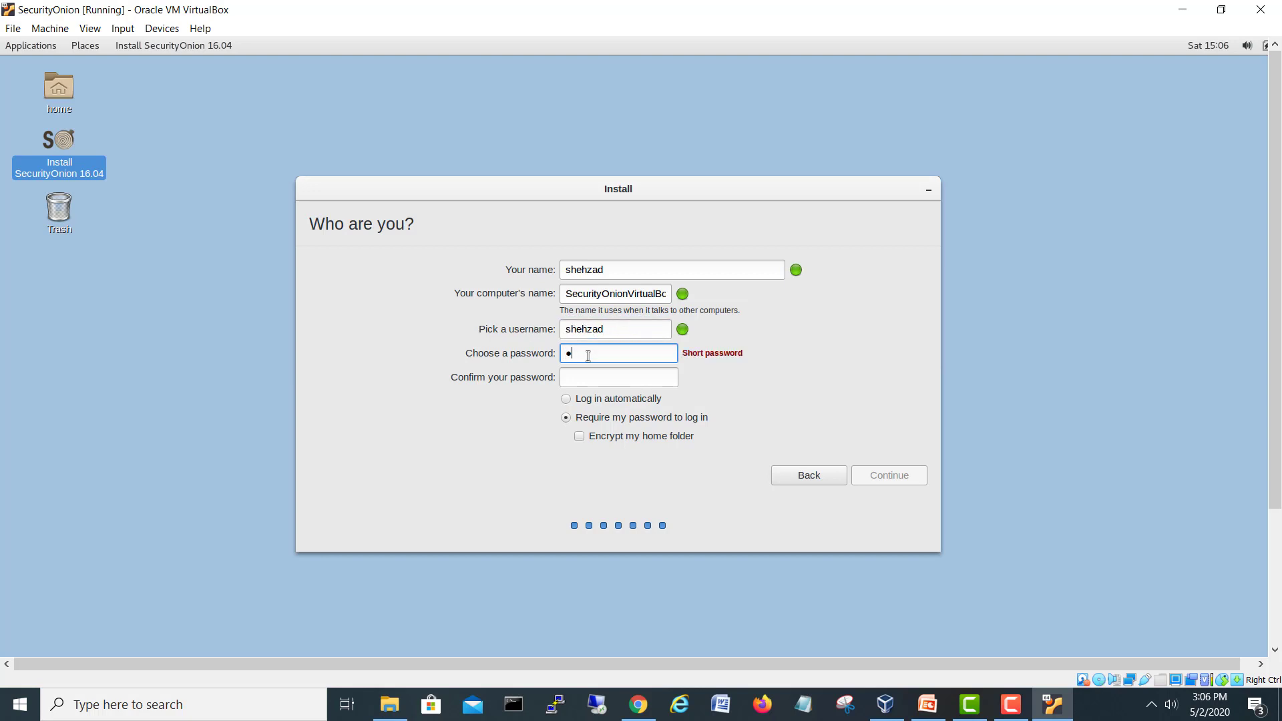
{"action": "type", "text": "••••"}
{"action": "left_click", "coordinate": [607, 381]}
{"action": "type", "text": "•••••••"}
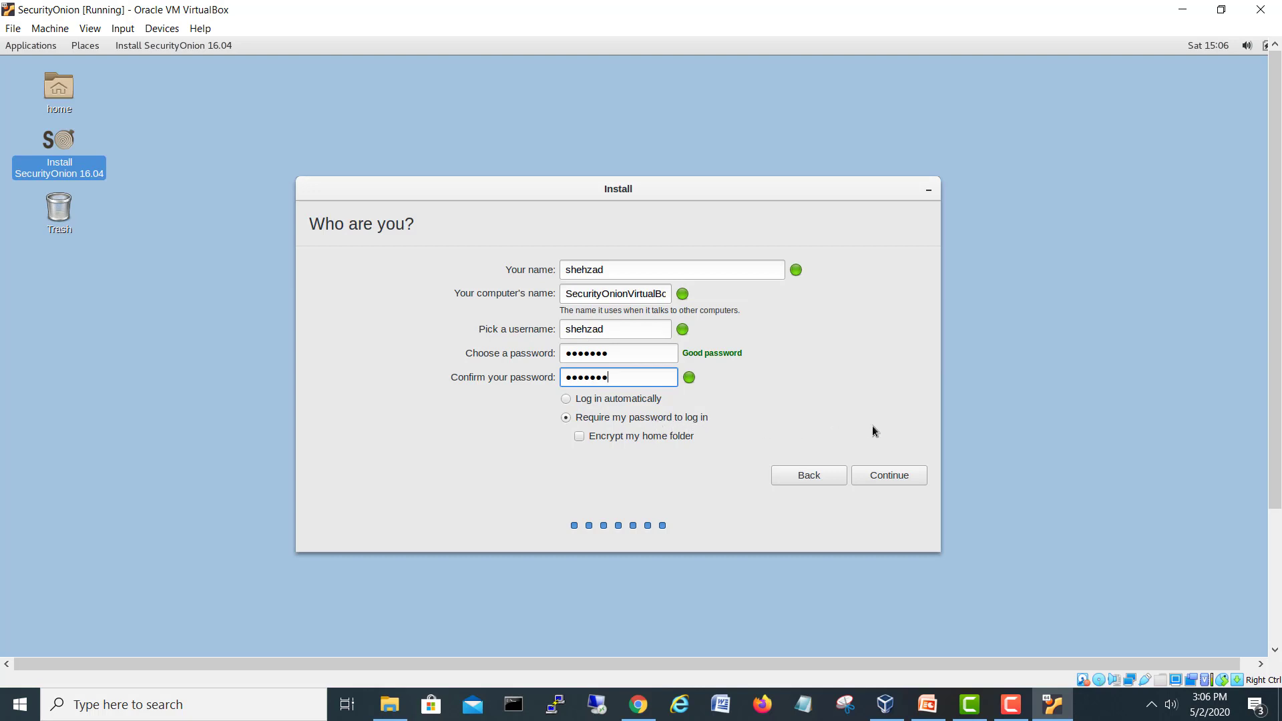
{"action": "left_click", "coordinate": [891, 477]}
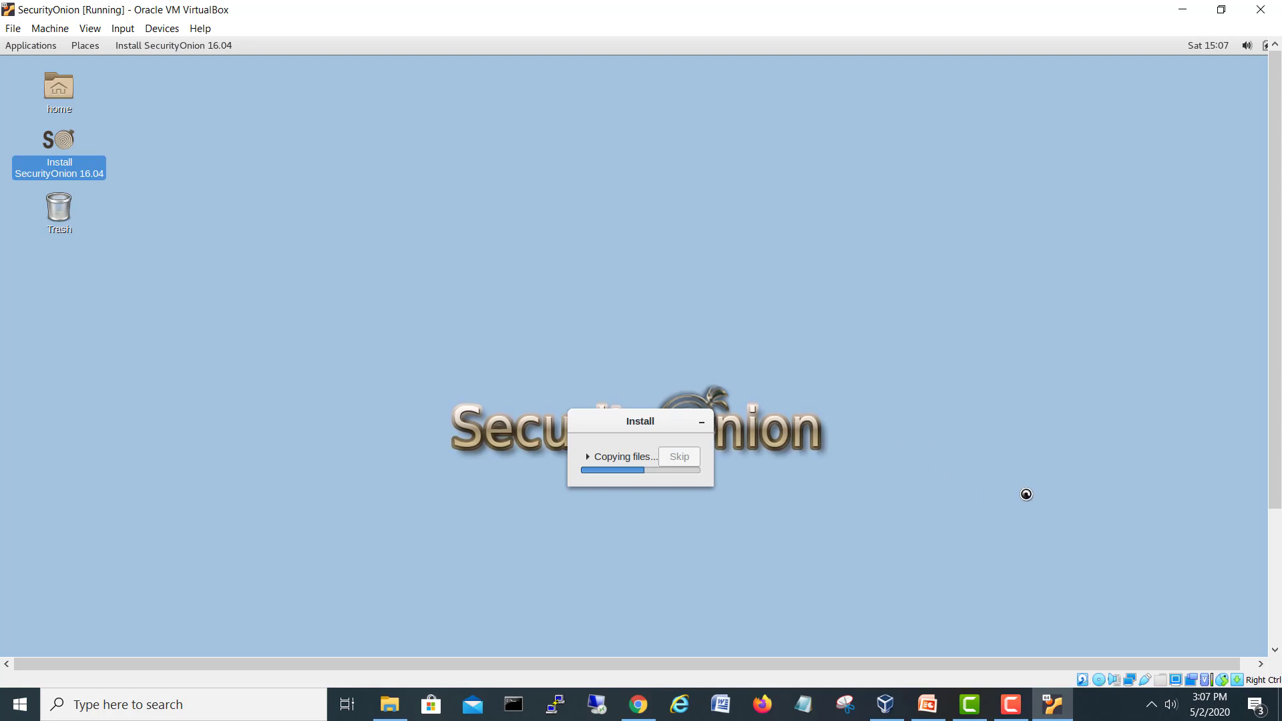
{"action": "left_click", "coordinate": [1011, 705]}
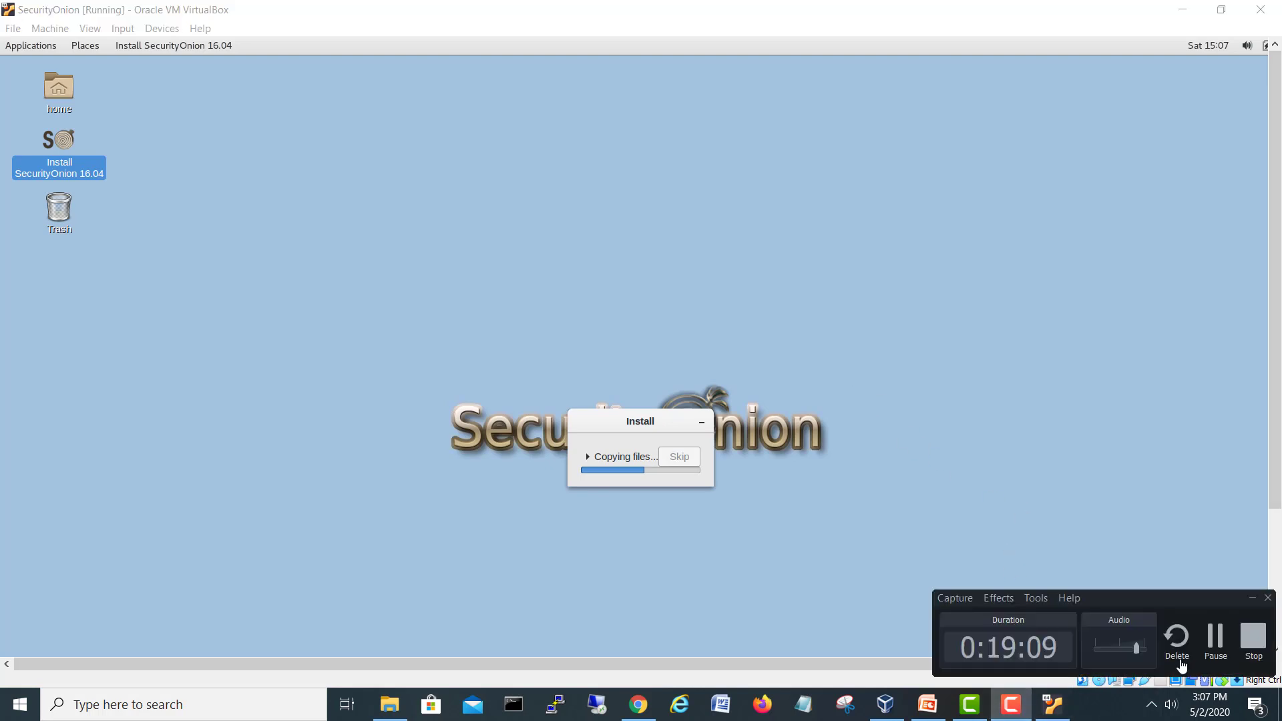
{"action": "left_click", "coordinate": [1217, 637]}
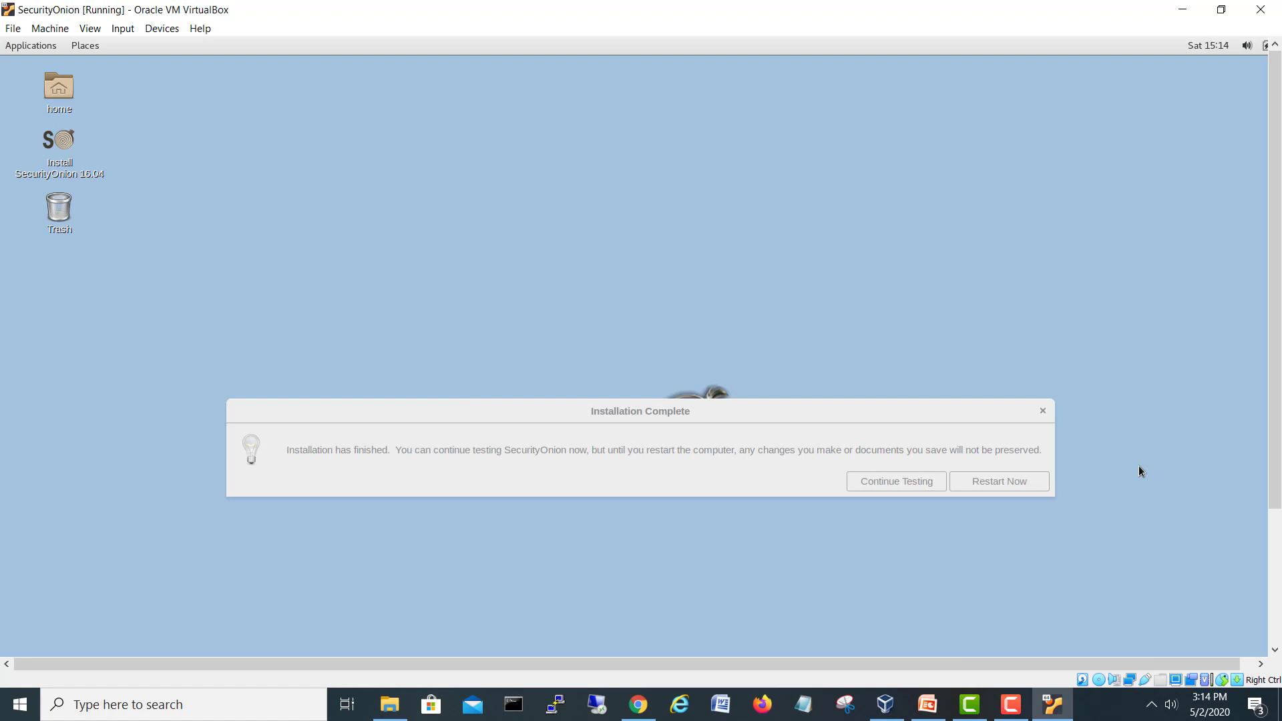
Restart the guest from the Installation Complete dialog and acknowledge the request to remove the installation medium
{"action": "left_click_drag", "start_coordinate": [666, 412], "coordinate": [672, 302]}
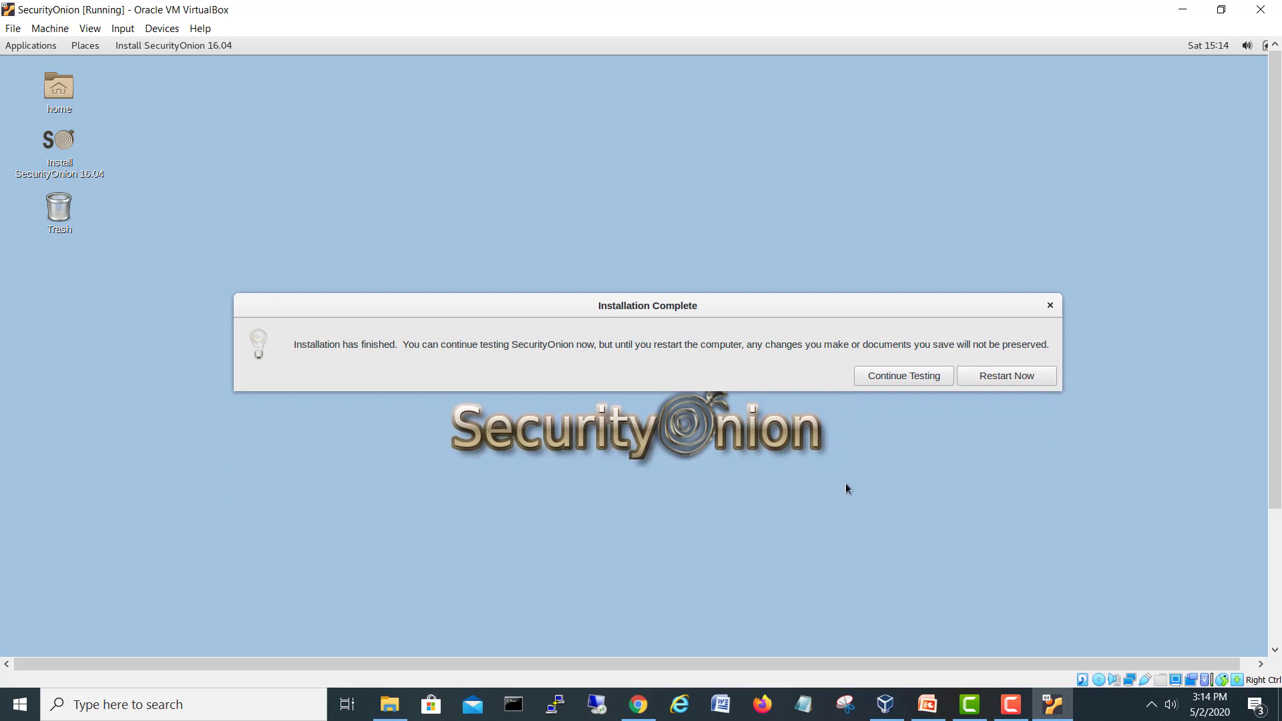
{"action": "left_click", "coordinate": [1000, 377]}
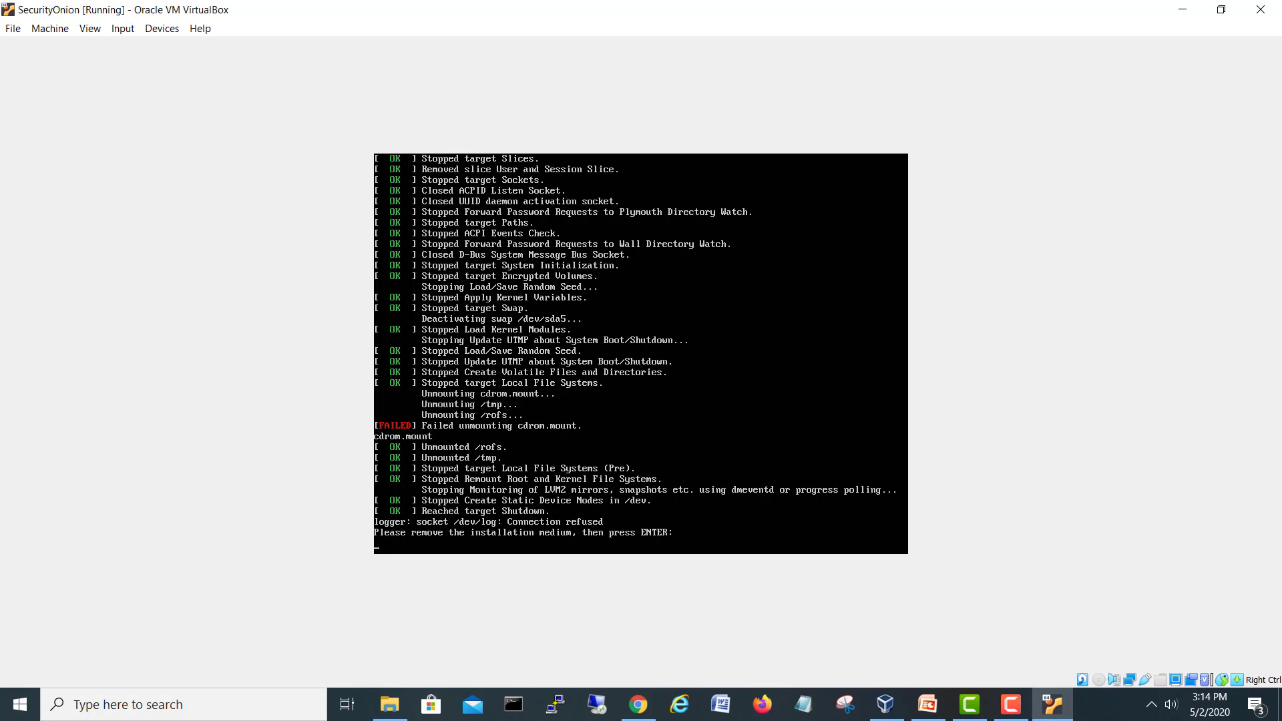
{"action": "key", "text": "Return"}
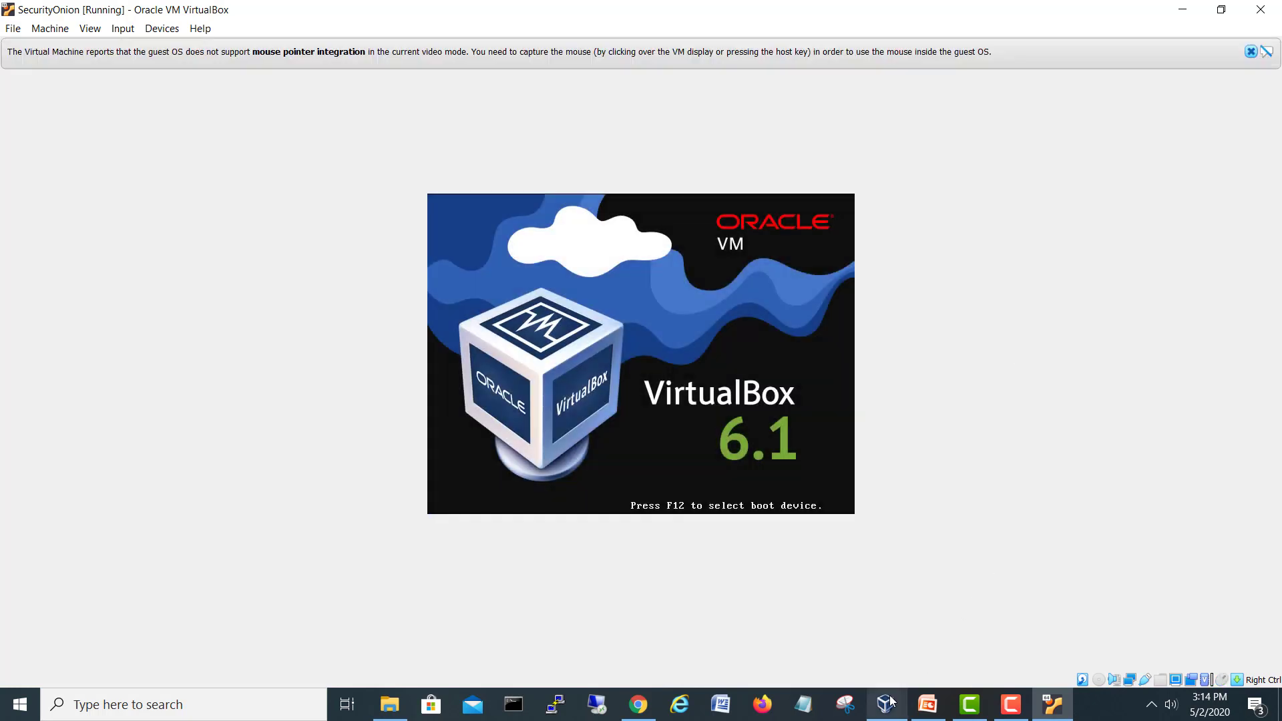
Check the optical drive entry of the SecurityOnion machine in VirtualBox Manager, dismissing the mouse pointer integration notice in the machine window
{"action": "left_click", "coordinate": [888, 703]}
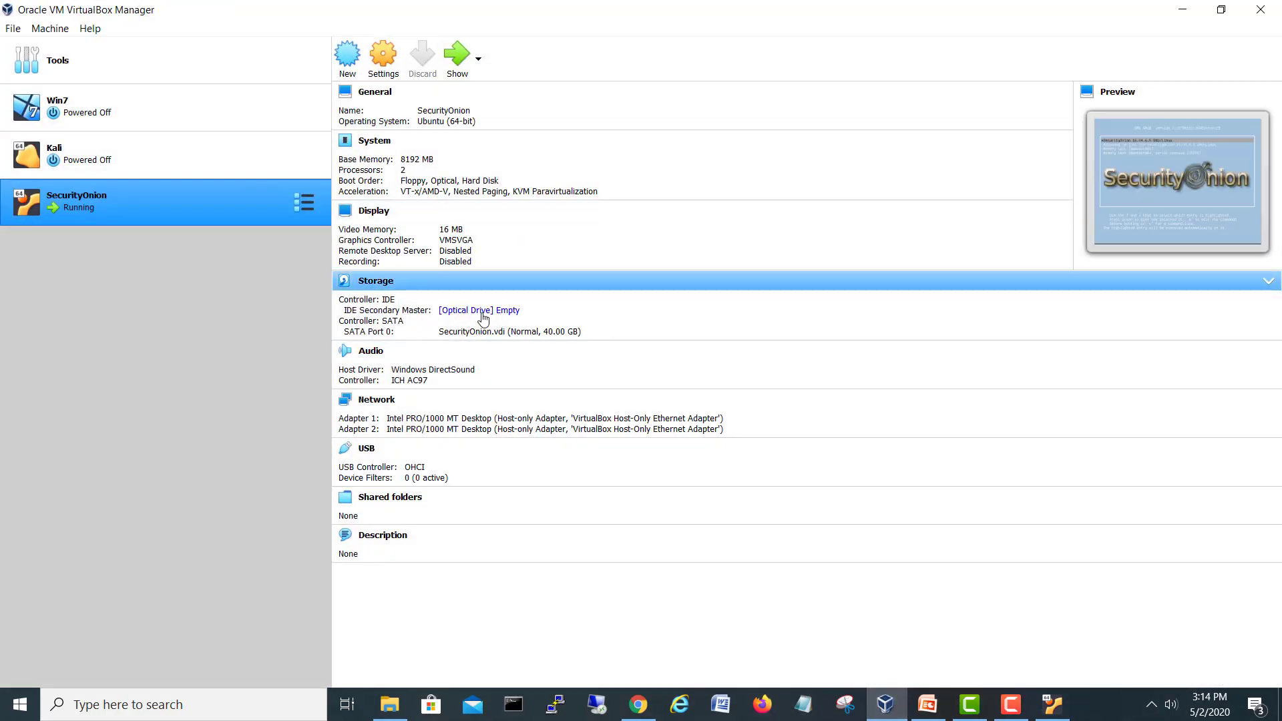
{"action": "left_click", "coordinate": [1184, 14]}
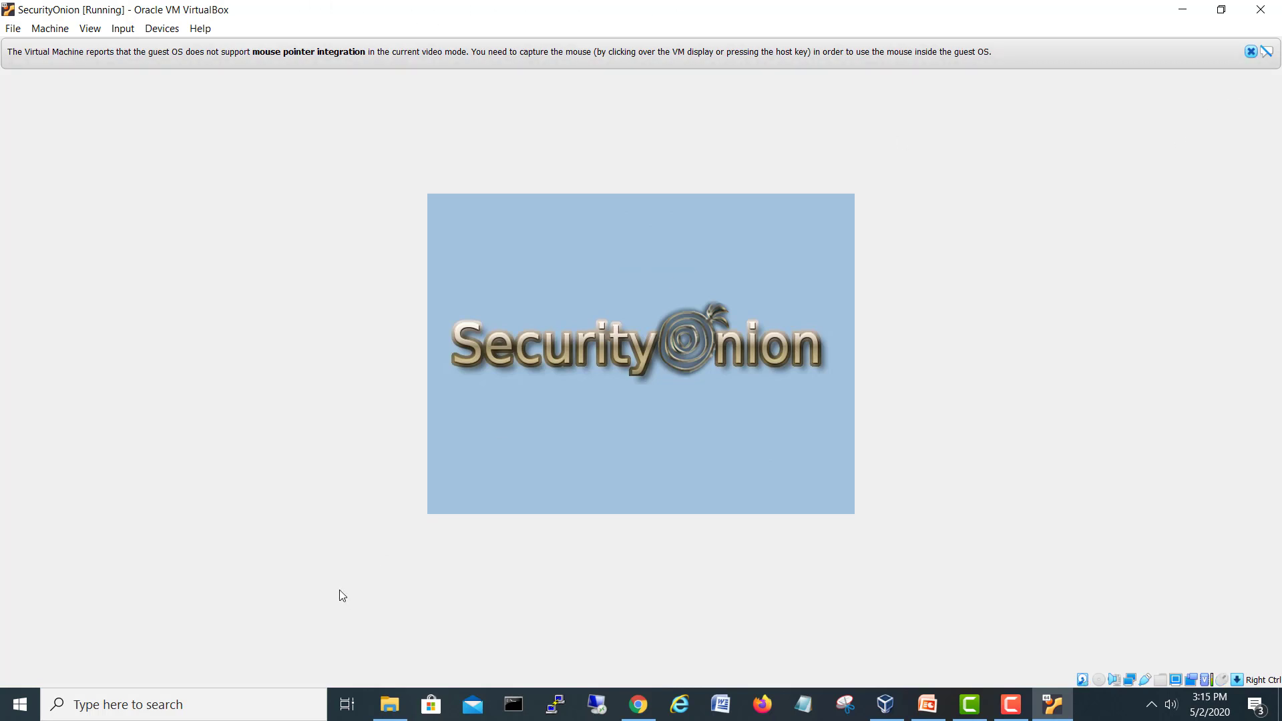
{"action": "left_click", "coordinate": [1251, 52]}
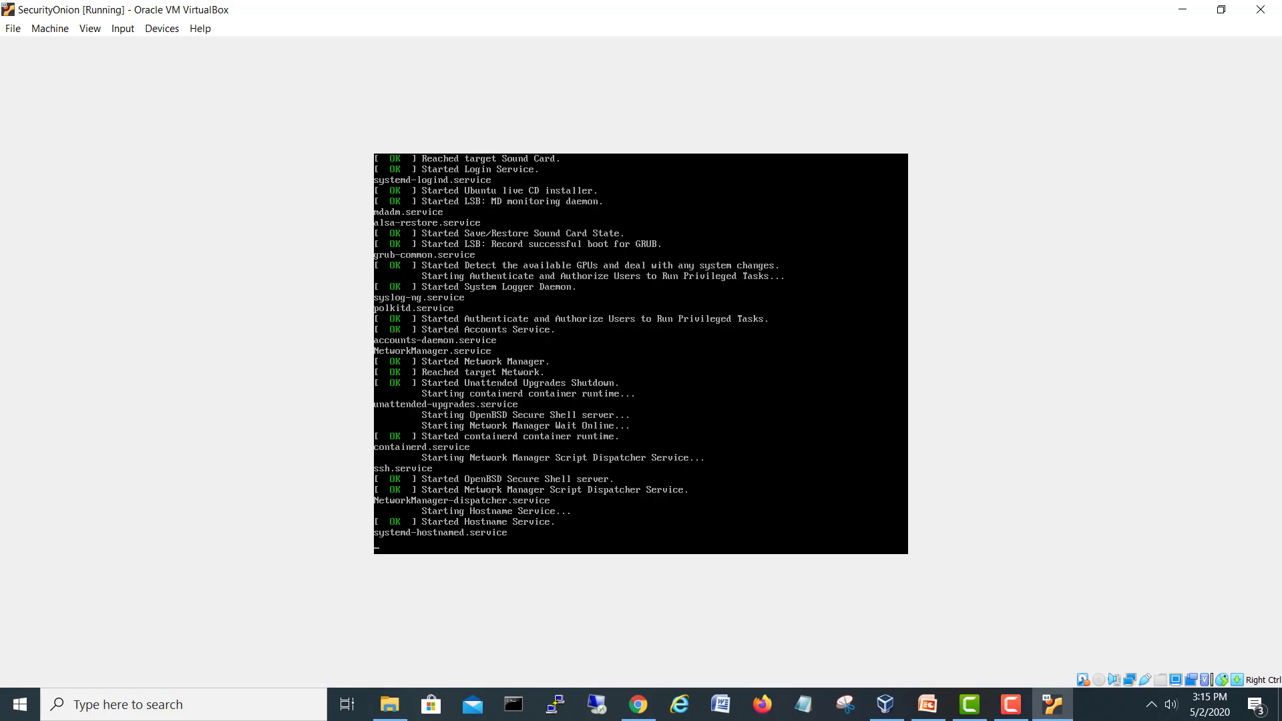
{"action": "left_click", "coordinate": [886, 704]}
{"action": "left_click", "coordinate": [115, 152]}
{"action": "left_click", "coordinate": [104, 199]}
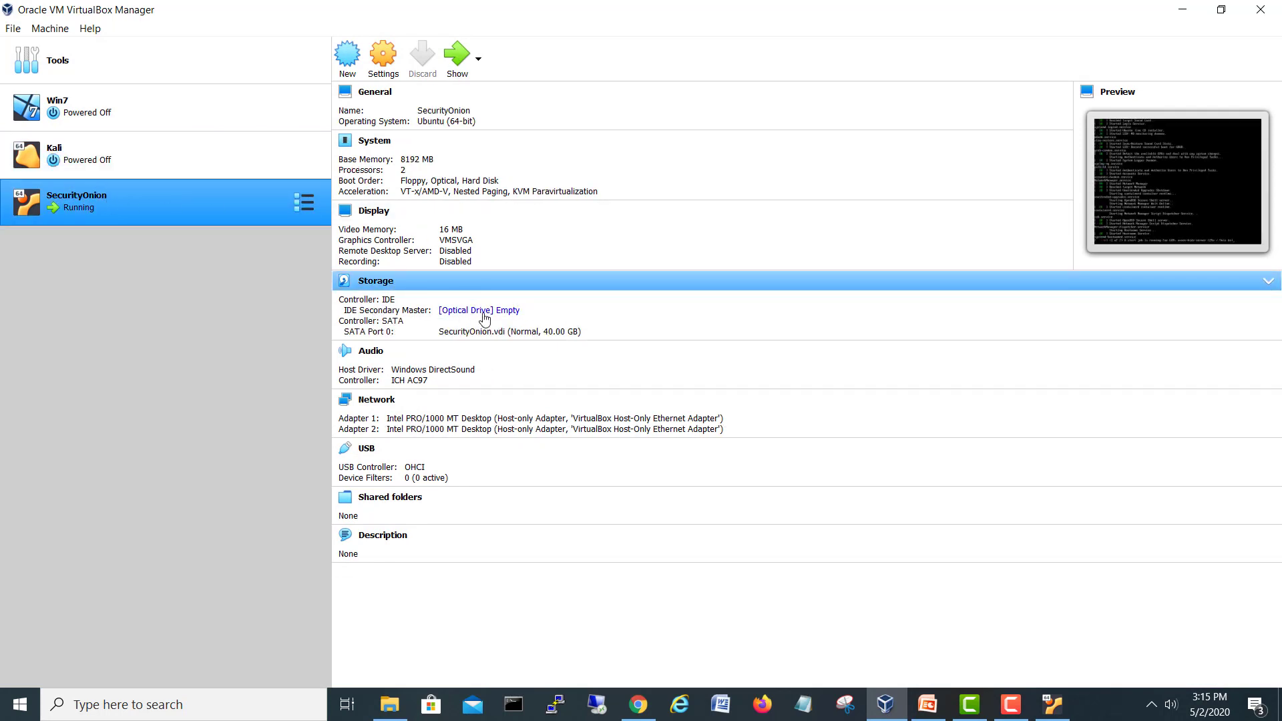
{"action": "left_click", "coordinate": [1224, 8]}
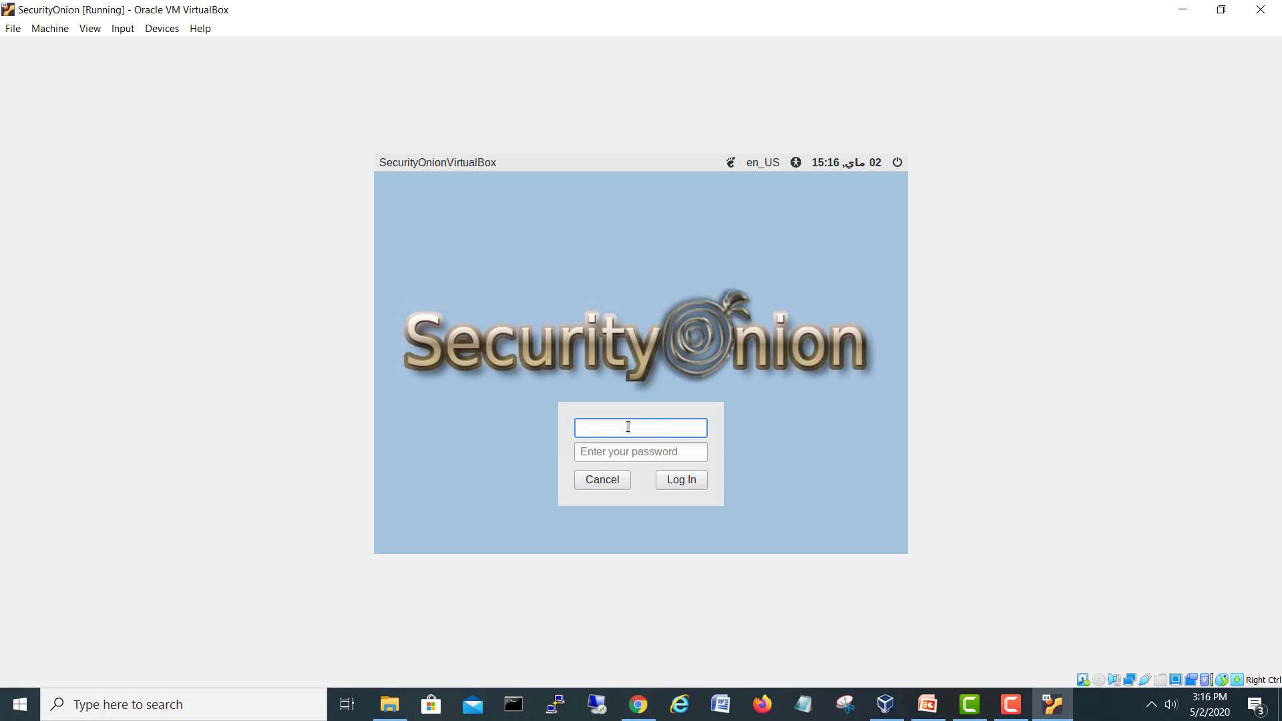
Log in to the installed Security Onion system with the account's username and password
{"action": "type", "text": "shehzae"}
{"action": "key", "text": "Tab"}
{"action": "type", "text": "•••••••"}
{"action": "key", "text": "Return"}
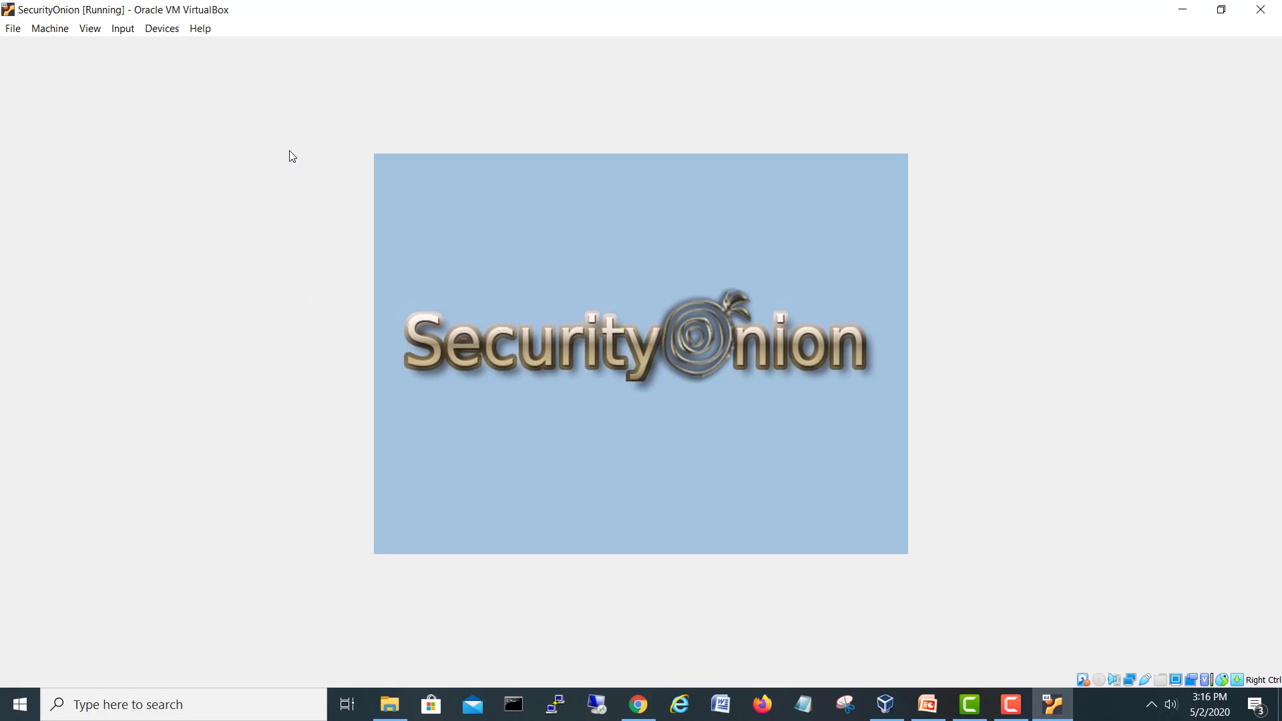
{"action": "left_click", "coordinate": [102, 30]}
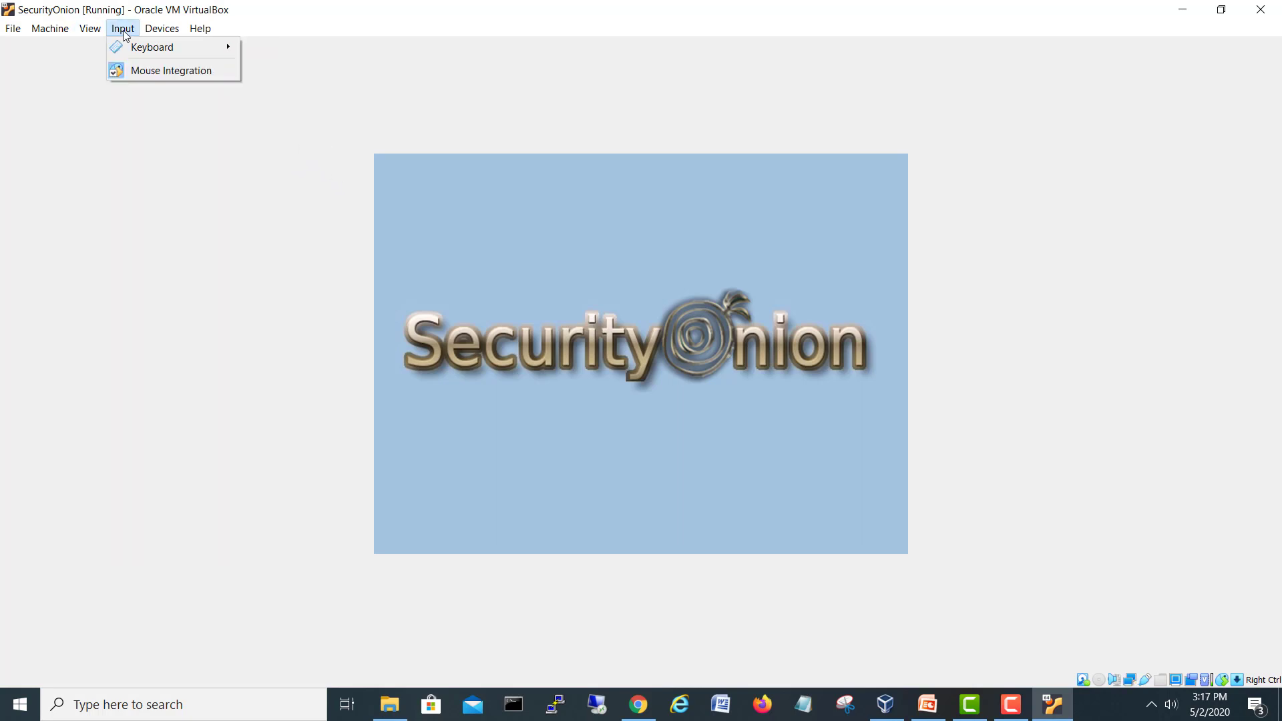
{"action": "mouse_move", "coordinate": [147, 33]}
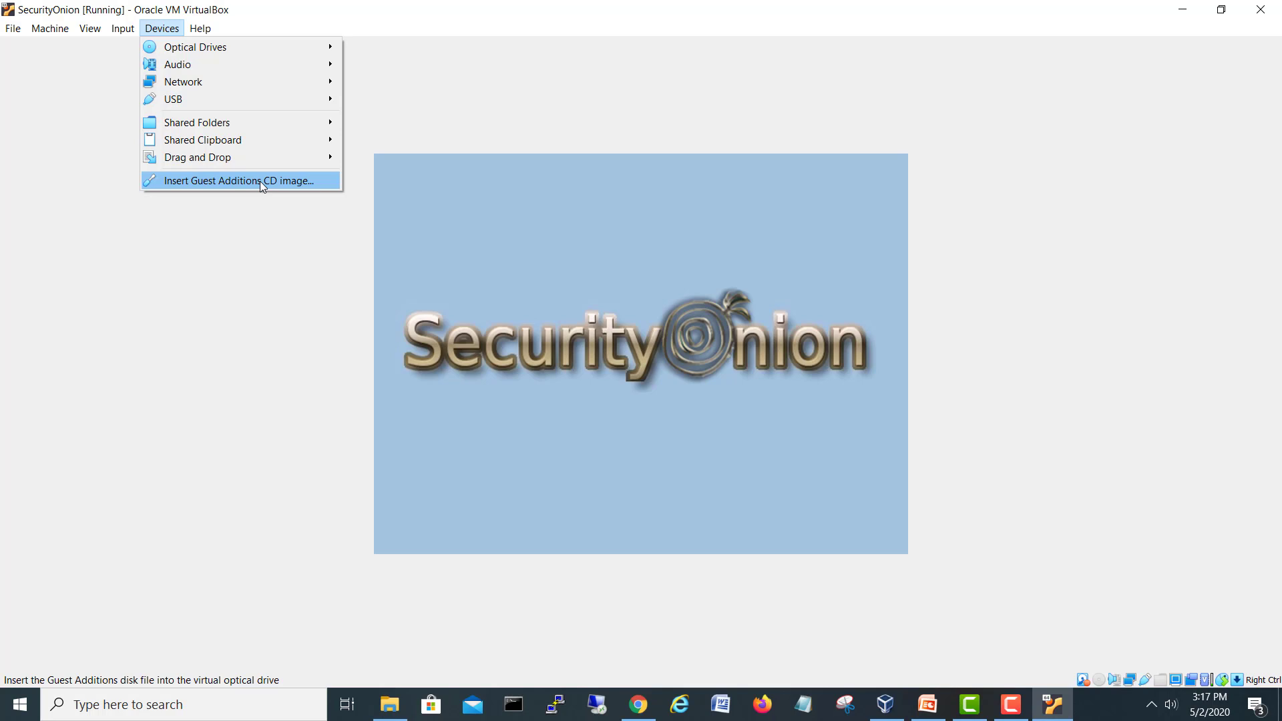
{"action": "left_click", "coordinate": [326, 352]}
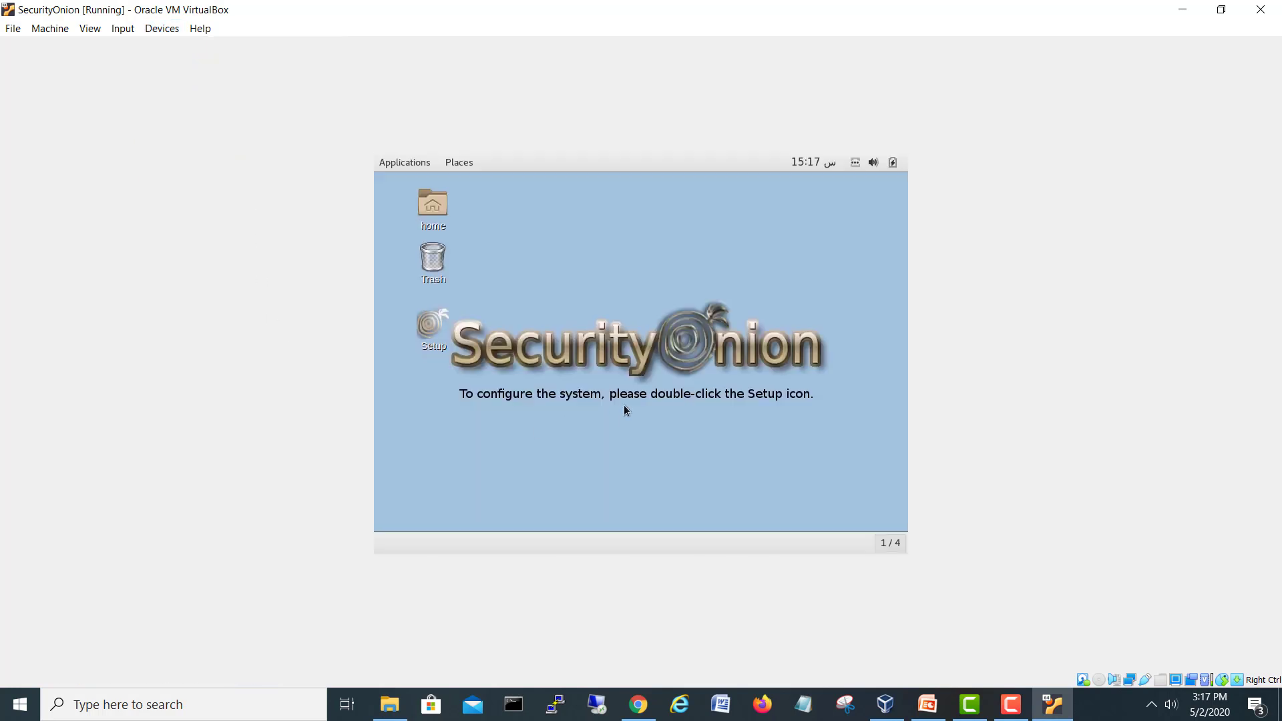
Open Terminal from the guest's list of applications
{"action": "left_click", "coordinate": [387, 169]}
{"action": "mouse_move", "coordinate": [420, 277]}
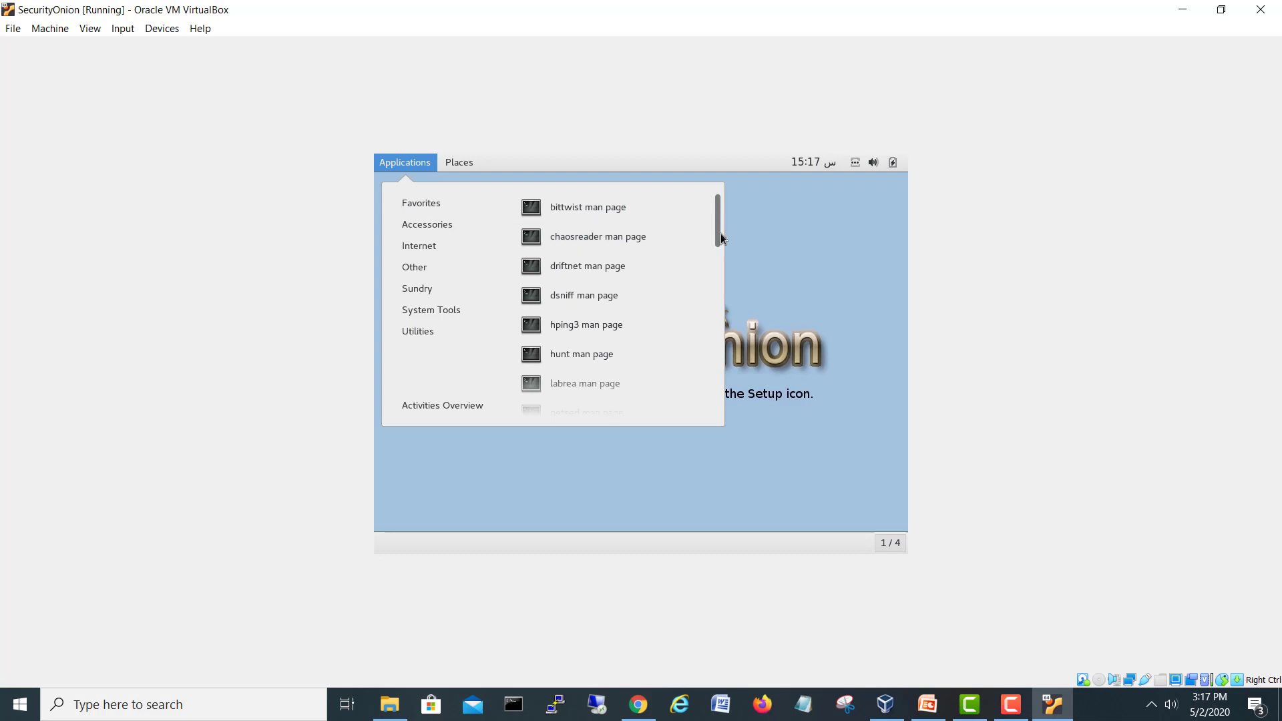
{"action": "scroll", "coordinate": [709, 375], "scroll_direction": "down", "scroll_amount": 5}
{"action": "scroll", "coordinate": [711, 387], "scroll_direction": "down", "scroll_amount": 1}
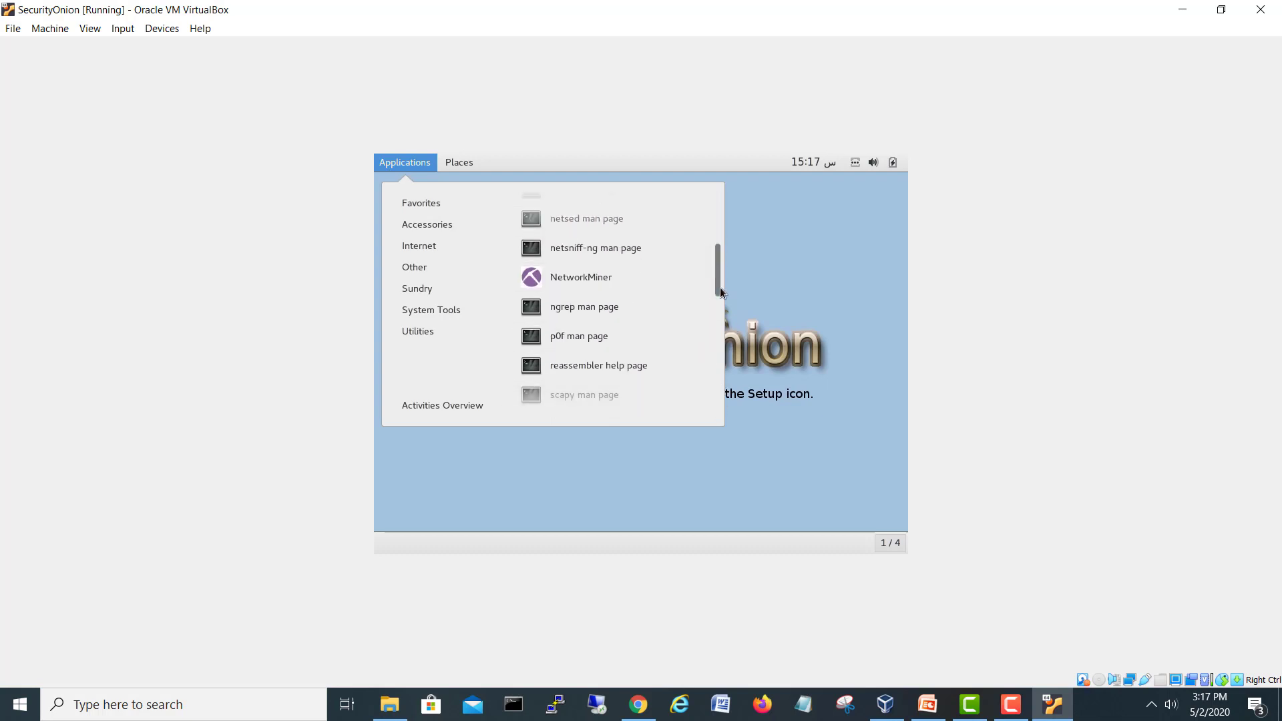
{"action": "scroll", "coordinate": [720, 283], "scroll_direction": "down", "scroll_amount": 5}
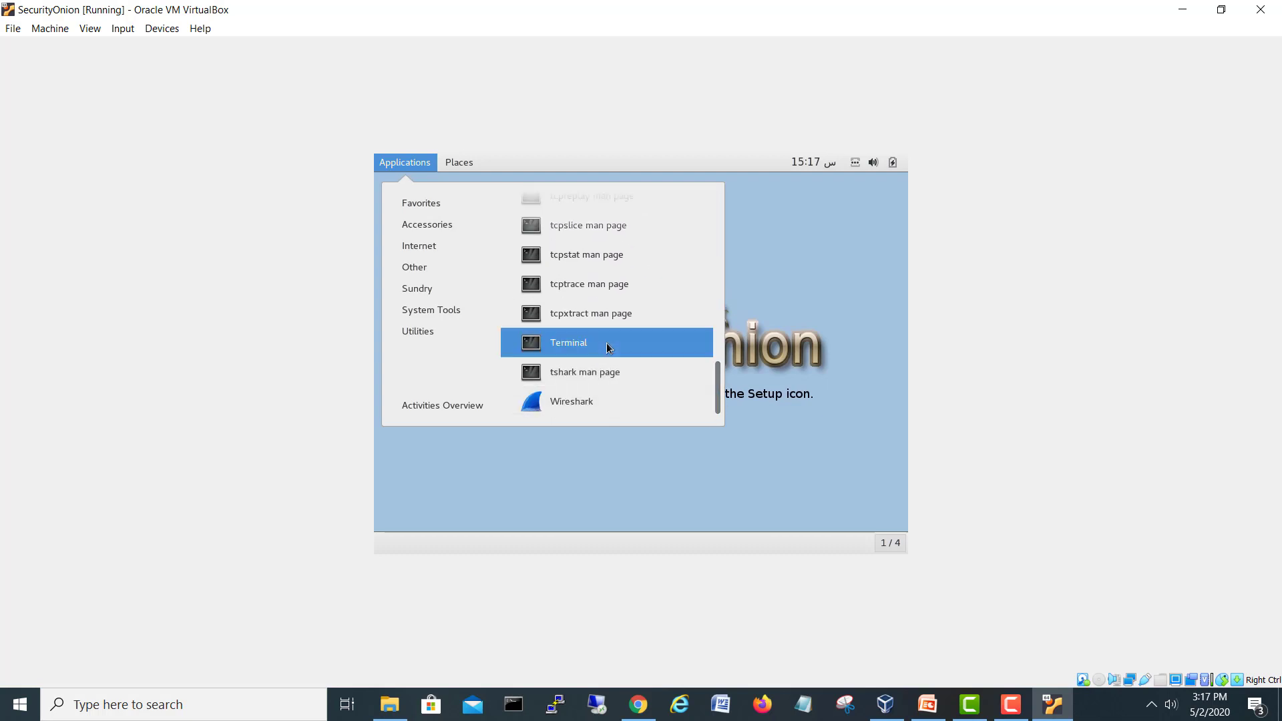
{"action": "left_click", "coordinate": [607, 342]}
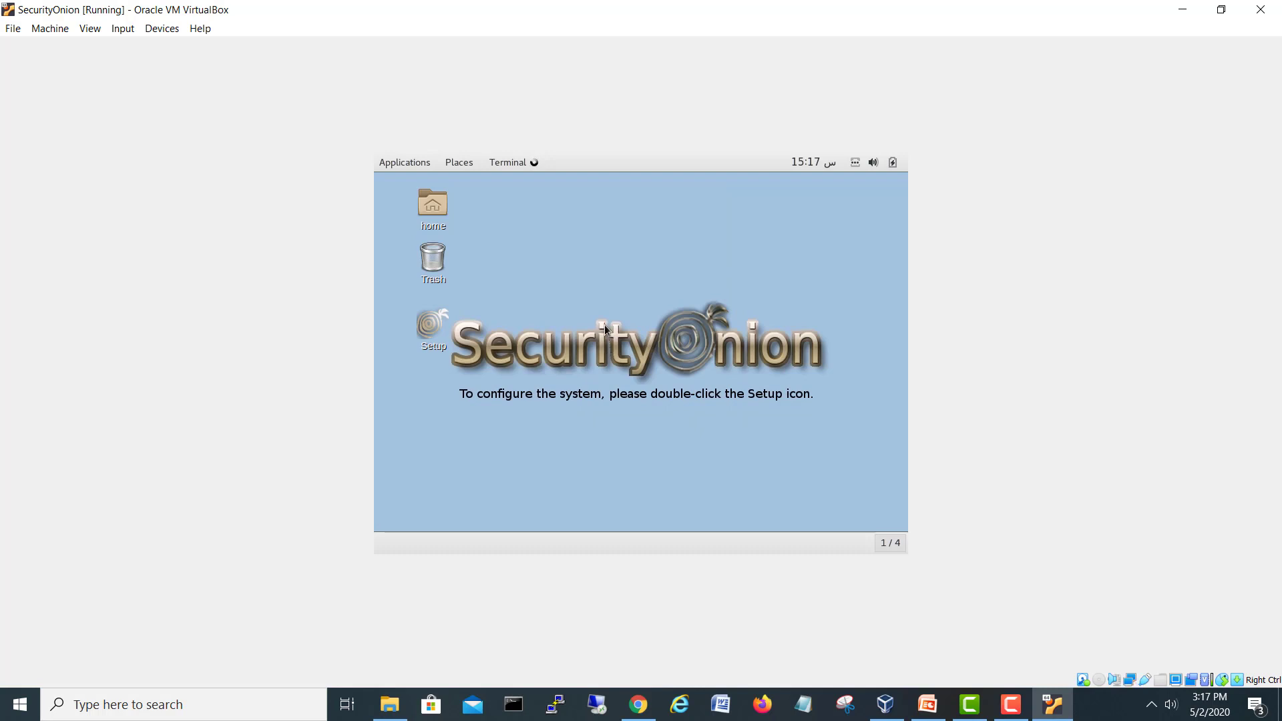
Try to change the guest display resolution by running xrandr -x 1920x1200
{"action": "type", "text": "xrndr"}
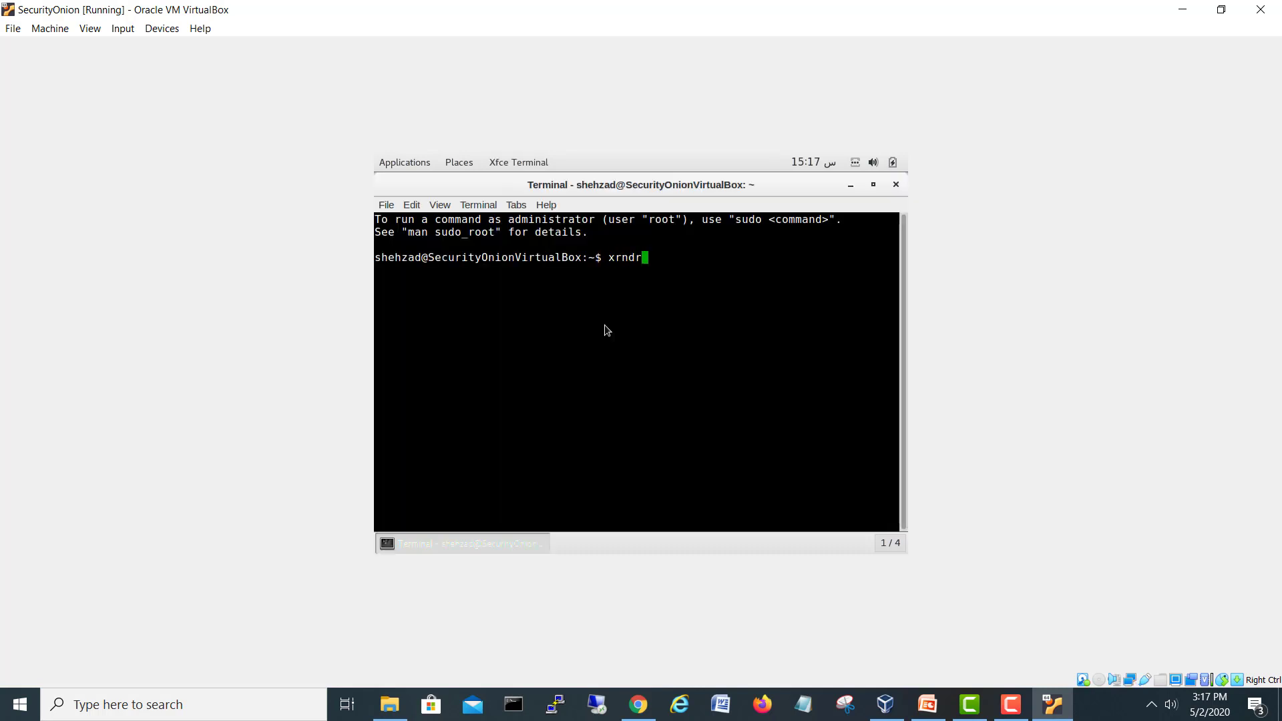
{"action": "key", "text": "BackSpace"}
{"action": "key", "text": "BackSpace"}
{"action": "type", "text": "andr -x 1920x1200"}
{"action": "key", "text": "Return"}
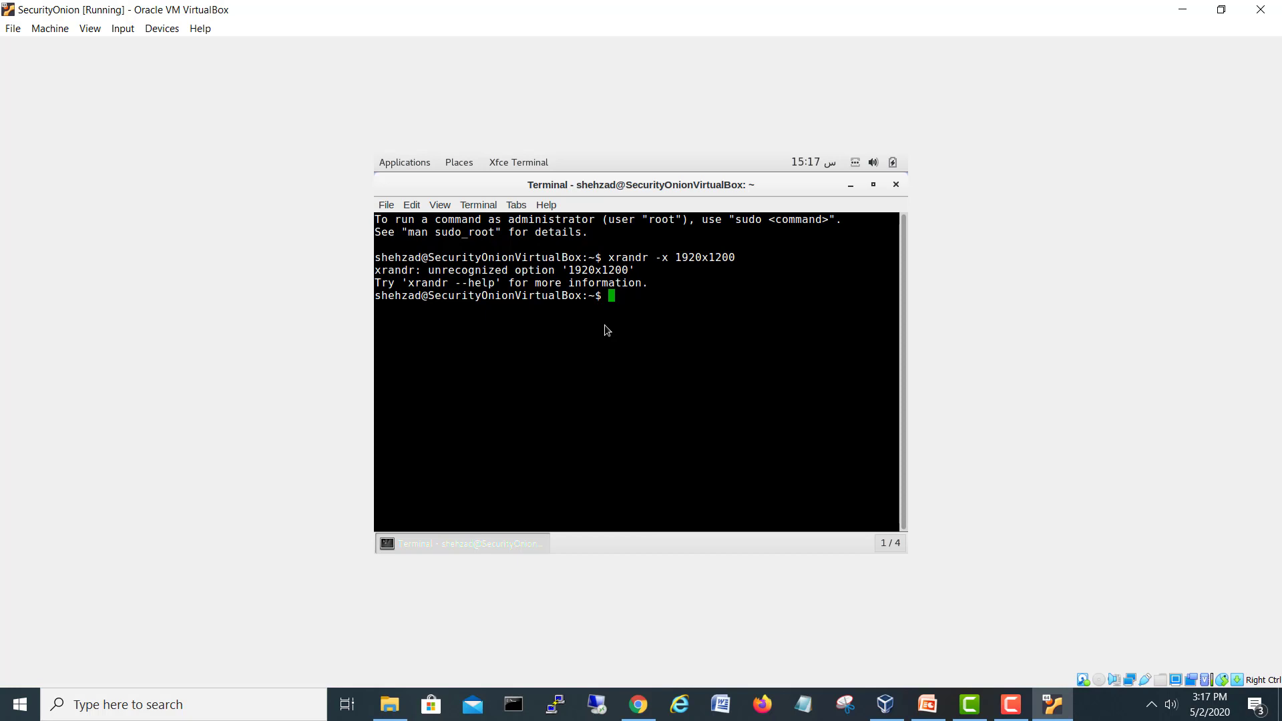
Recall the previous command, correct it to xrandr -s 1920x1200, run it, and close the terminal
{"action": "key", "text": "Up"}
{"action": "key", "text": "Left"}
{"action": "key", "text": "Left"}
{"action": "key", "text": "Left"}
{"action": "key", "text": "Left"}
{"action": "key", "text": "Left"}
{"action": "key", "text": "Left"}
{"action": "key", "text": "Left"}
{"action": "key", "text": "Left"}
{"action": "key", "text": "Left"}
{"action": "key", "text": "Left"}
{"action": "key", "text": "BackSpace"}
{"action": "type", "text": "s"}
{"action": "key", "text": "Return"}
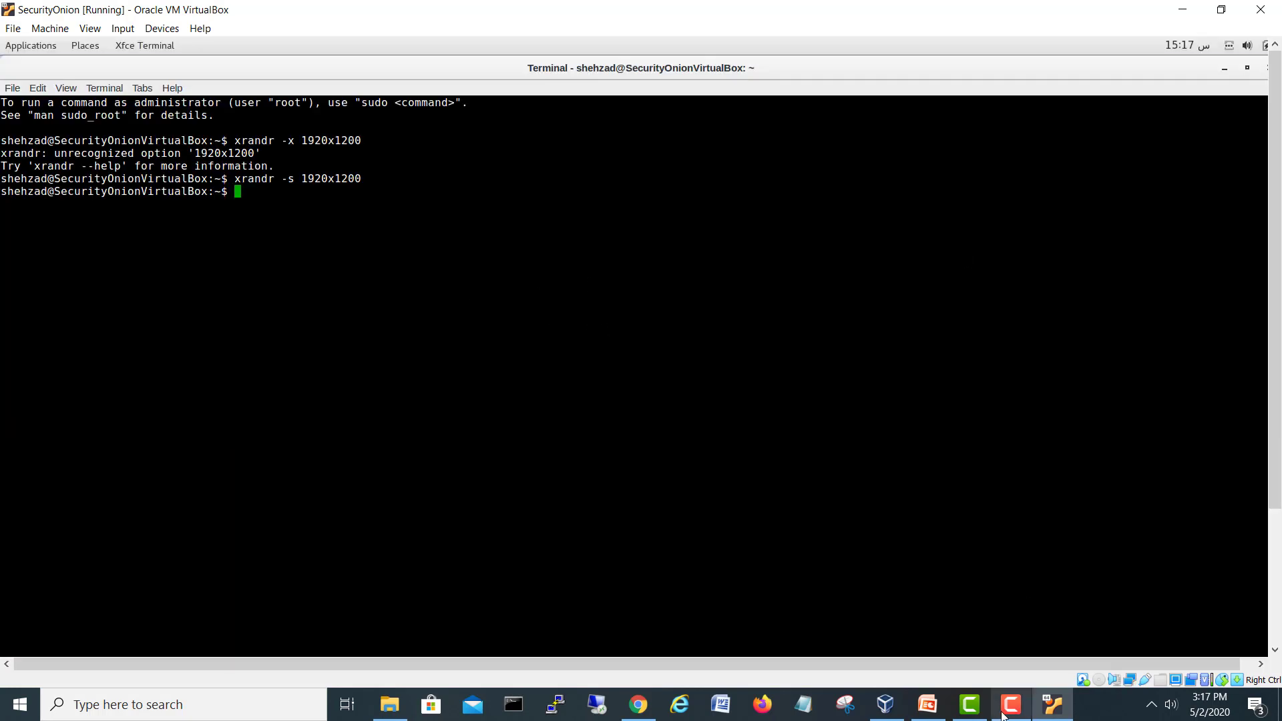
{"action": "left_click_drag", "start_coordinate": [1064, 662], "coordinate": [1180, 658]}
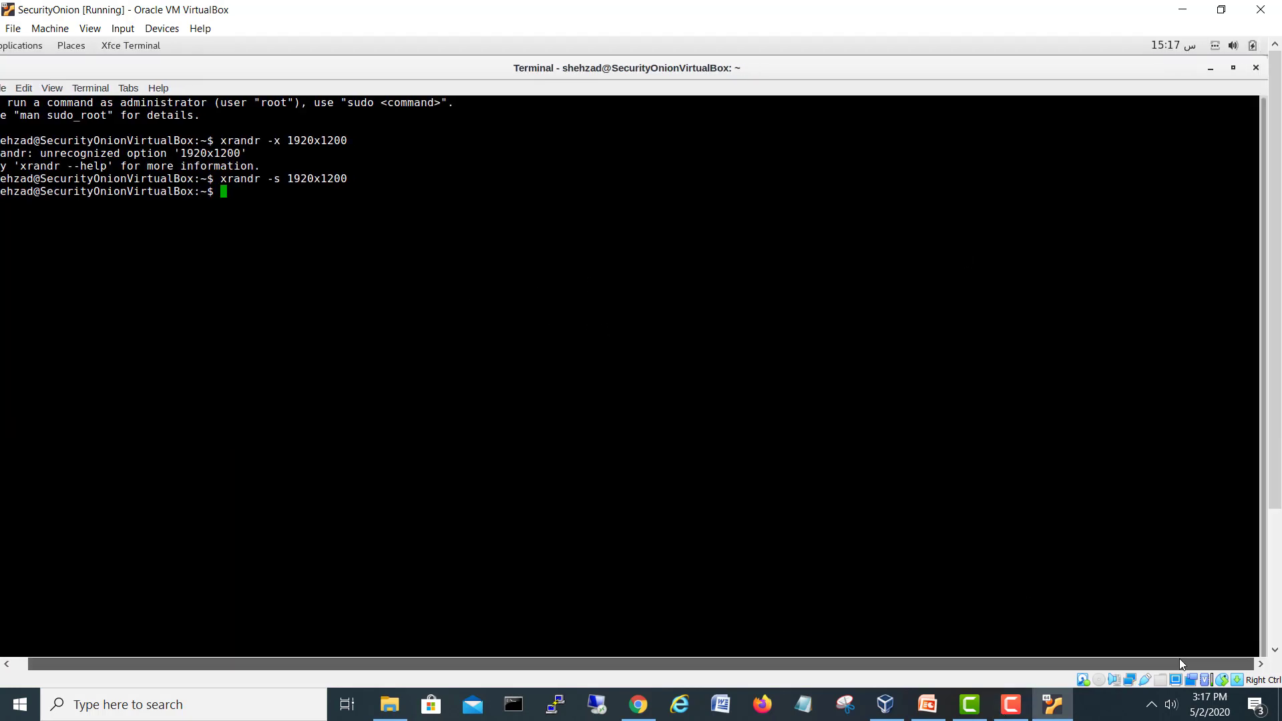
{"action": "left_click", "coordinate": [1253, 68]}
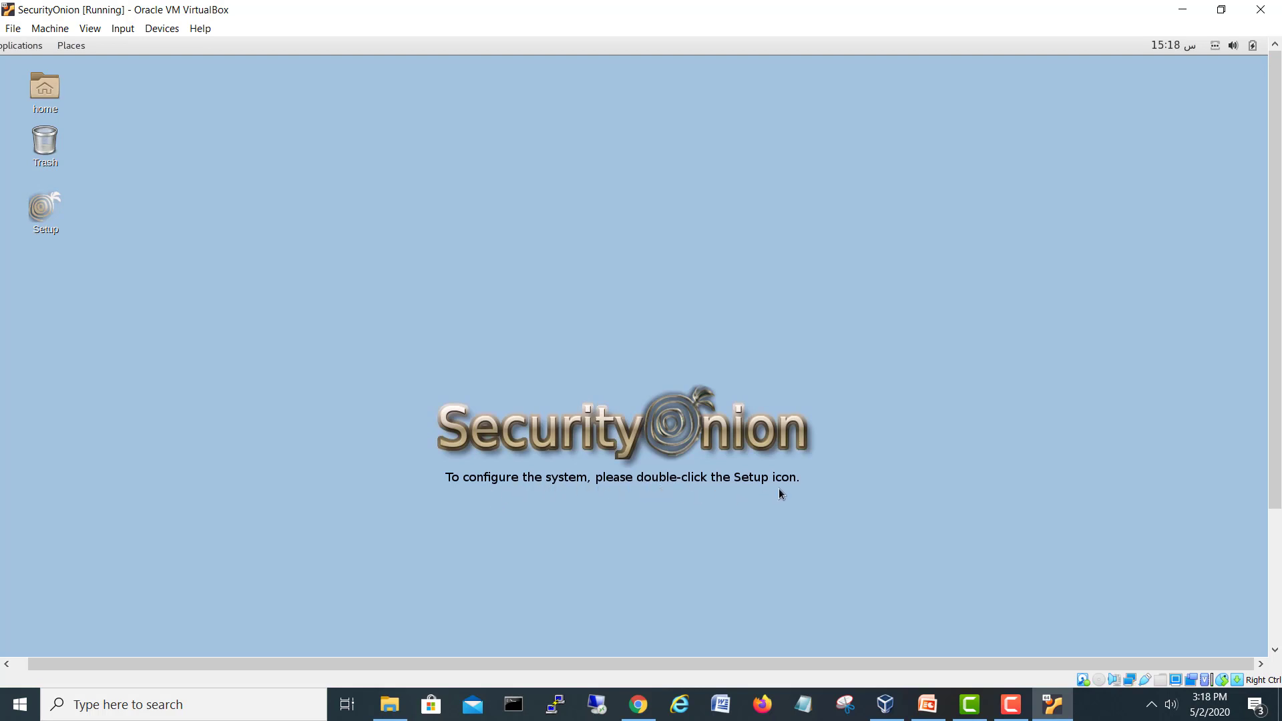
Launch Security Onion Setup from the desktop, authorize it with the administrator password, and agree to continue configuring the services
{"action": "double_click", "coordinate": [46, 207]}
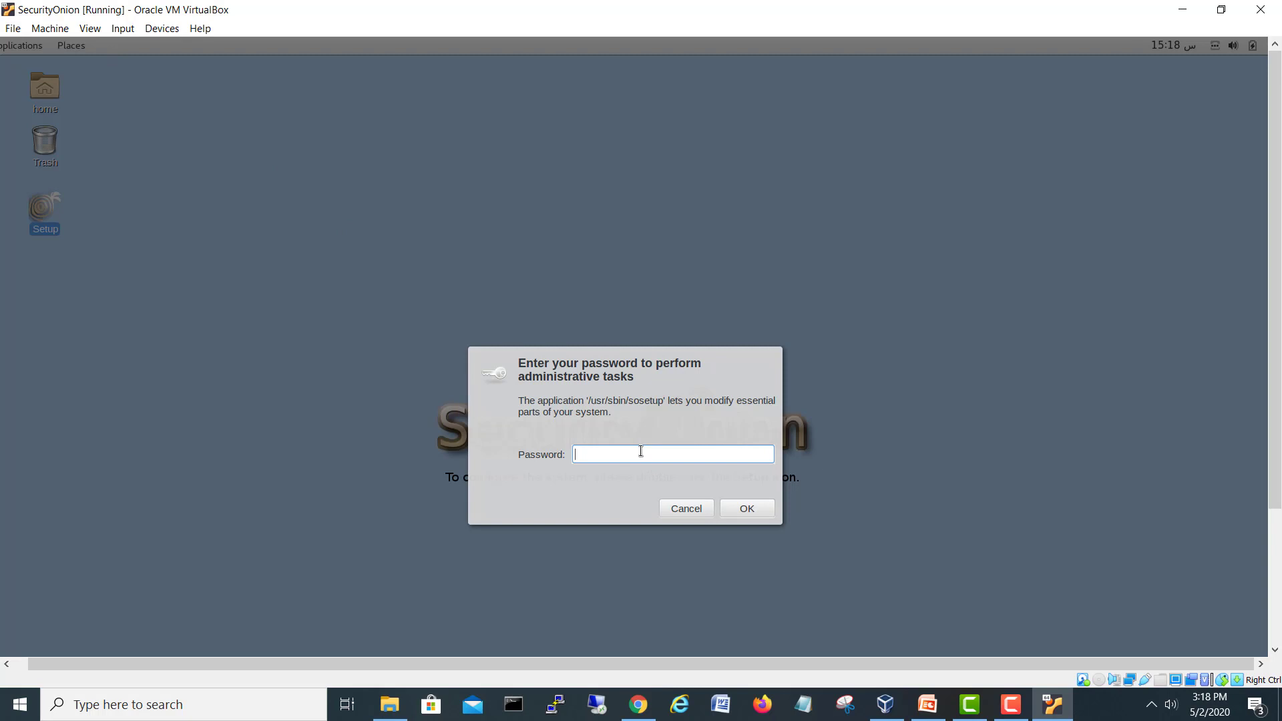
{"action": "type", "text": "*******"}
{"action": "left_click", "coordinate": [747, 509]}
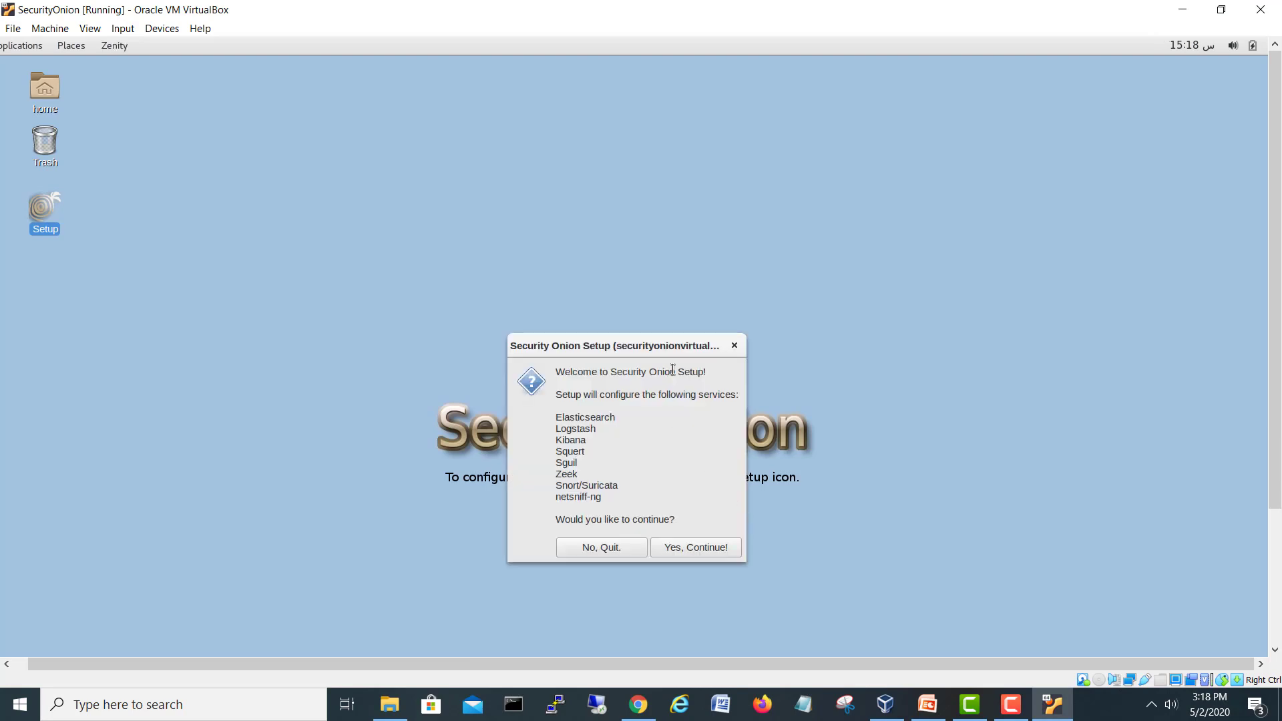
{"action": "left_click_drag", "start_coordinate": [661, 347], "coordinate": [625, 235]}
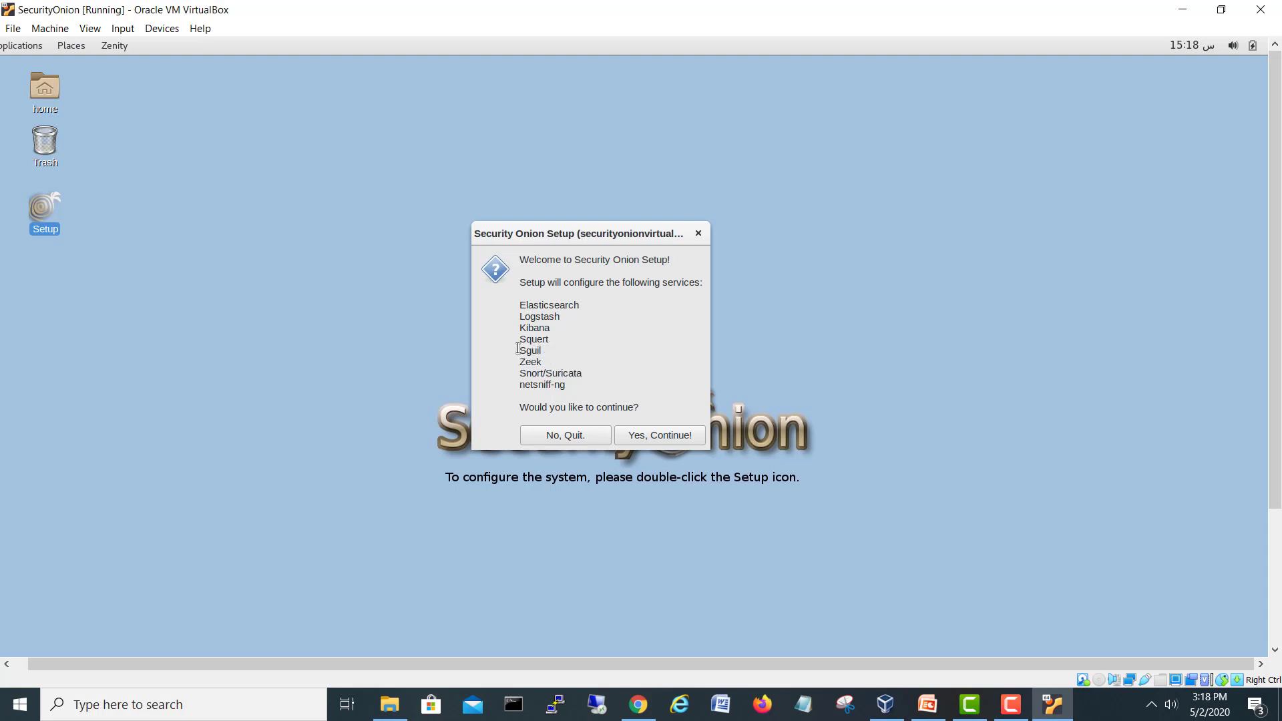
{"action": "left_click", "coordinate": [667, 439]}
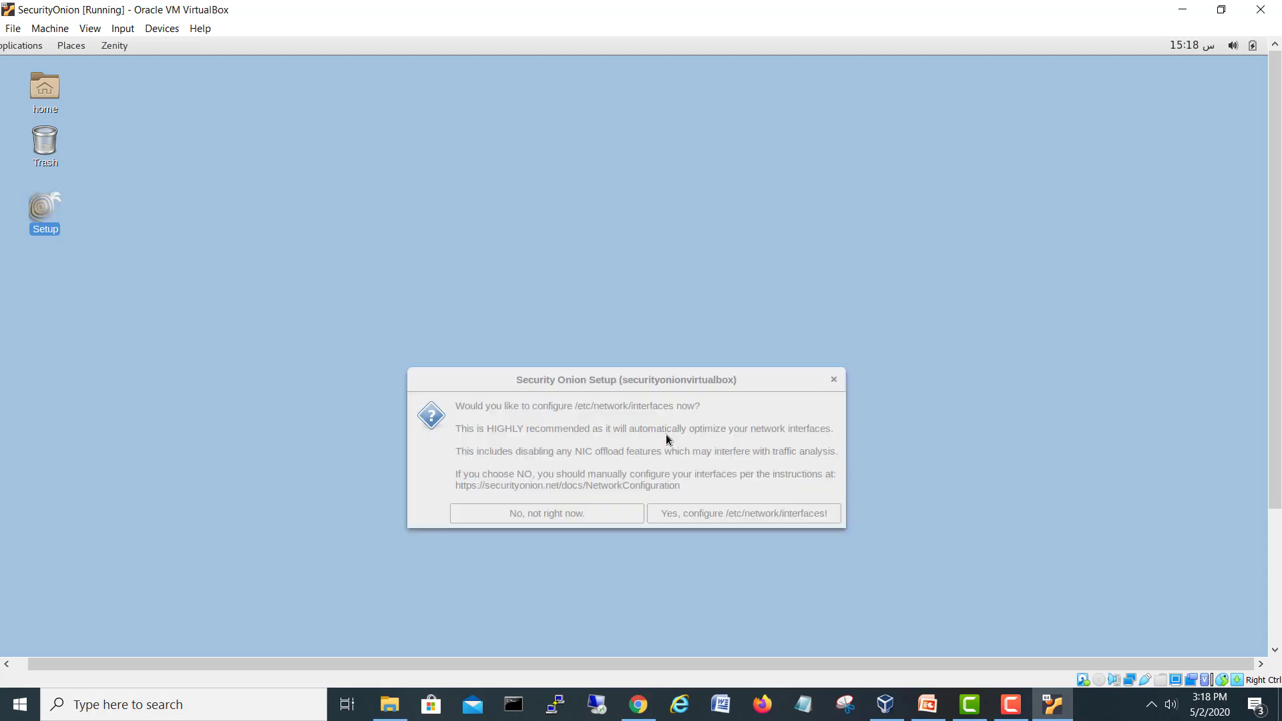
Agree to configure /etc/network/interfaces, check the virtual machine's adapters in VirtualBox Manager, and accept enp0s3 as the management interface
{"action": "left_click_drag", "start_coordinate": [649, 382], "coordinate": [639, 260]}
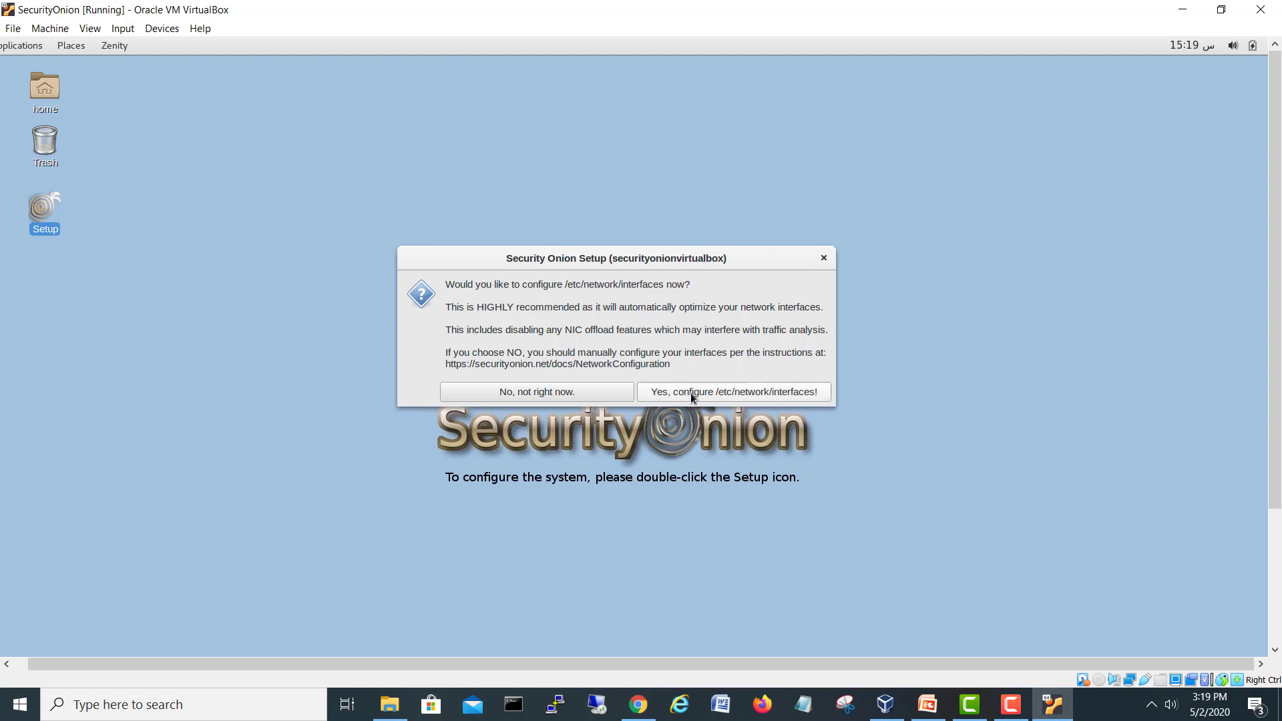
{"action": "left_click", "coordinate": [772, 392]}
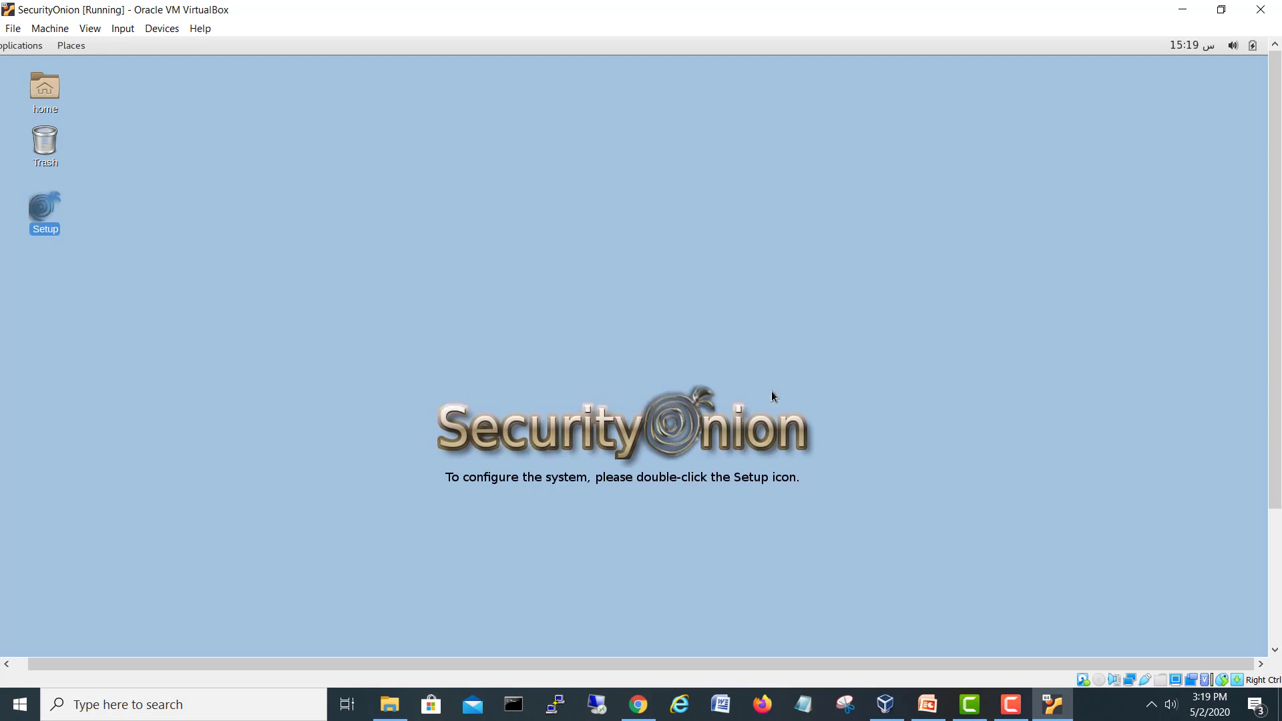
{"action": "left_click_drag", "start_coordinate": [694, 385], "coordinate": [696, 255]}
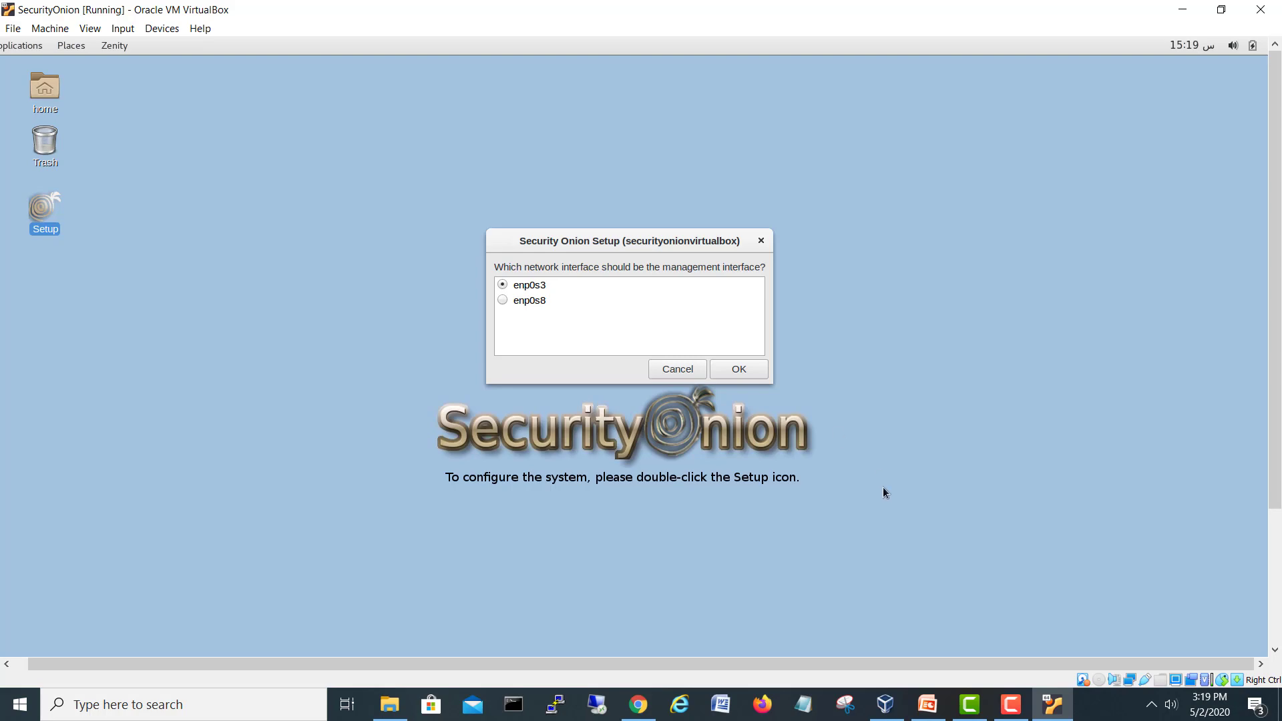
{"action": "left_click", "coordinate": [885, 705]}
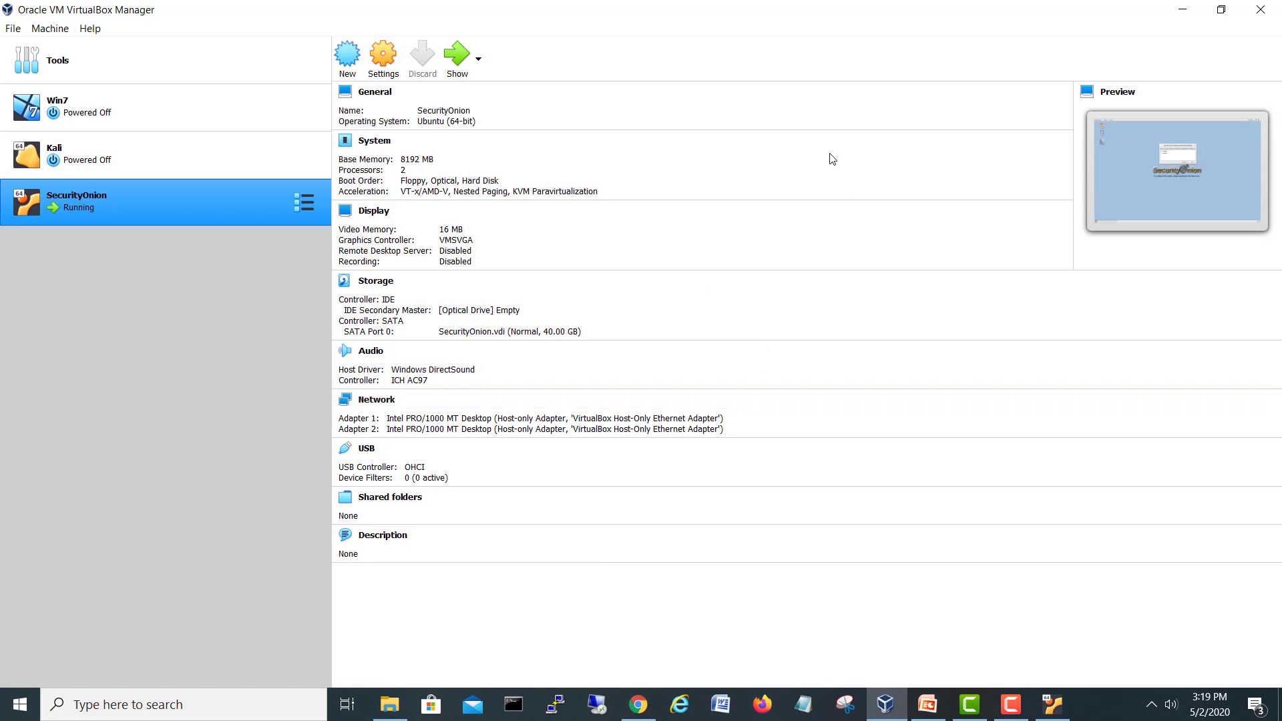
{"action": "left_click", "coordinate": [1182, 9]}
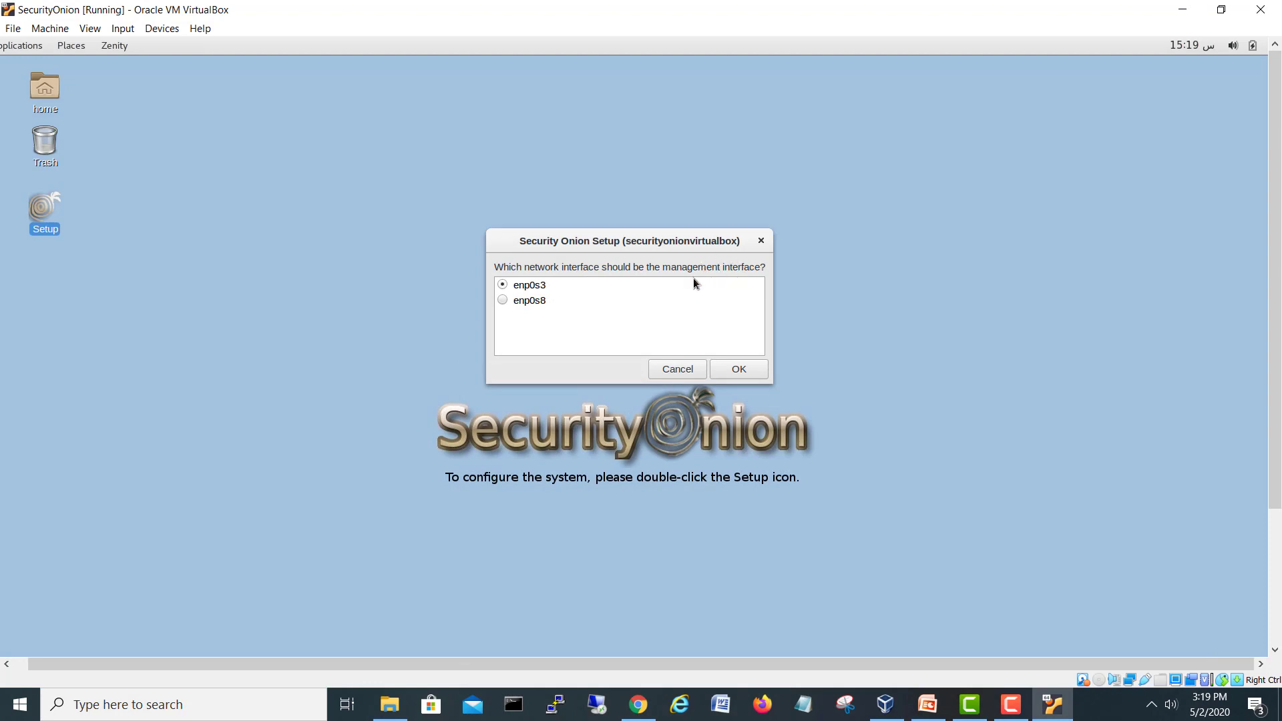
{"action": "left_click", "coordinate": [741, 370]}
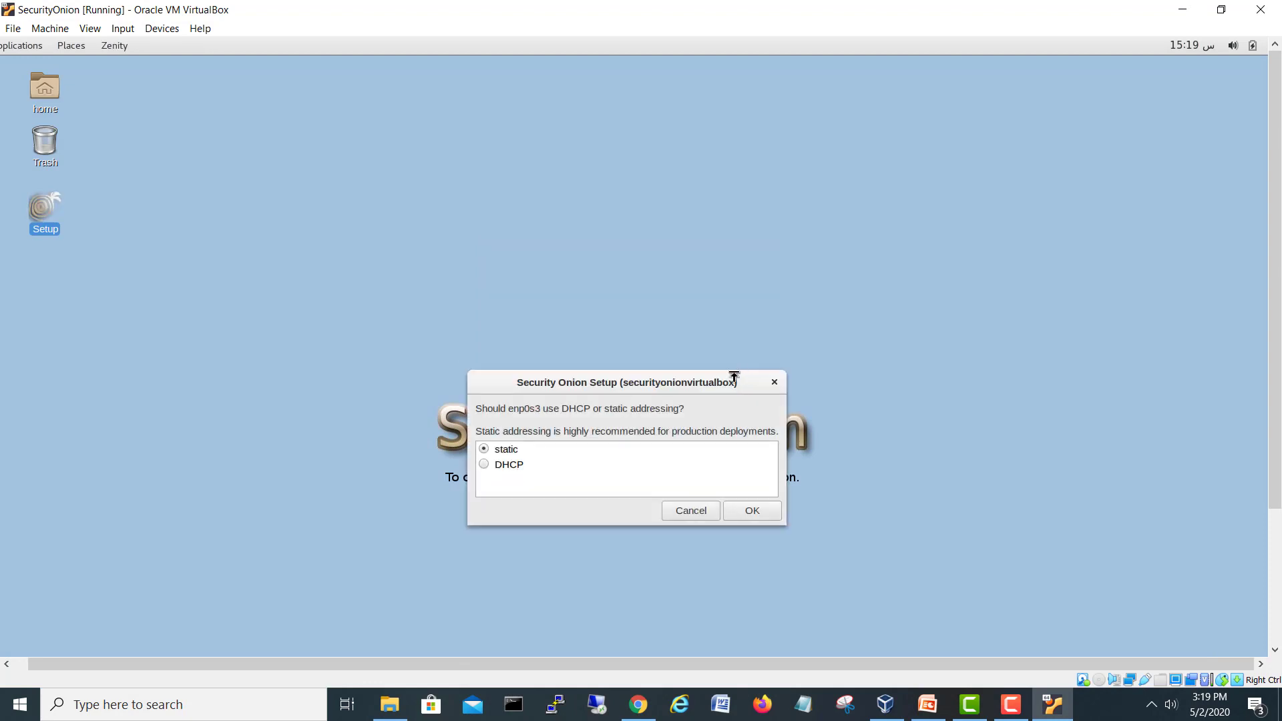
Choose static addressing for enp0s3 and set the management interface's IP address to 10.10.10.3
{"action": "left_click_drag", "start_coordinate": [716, 374], "coordinate": [698, 220]}
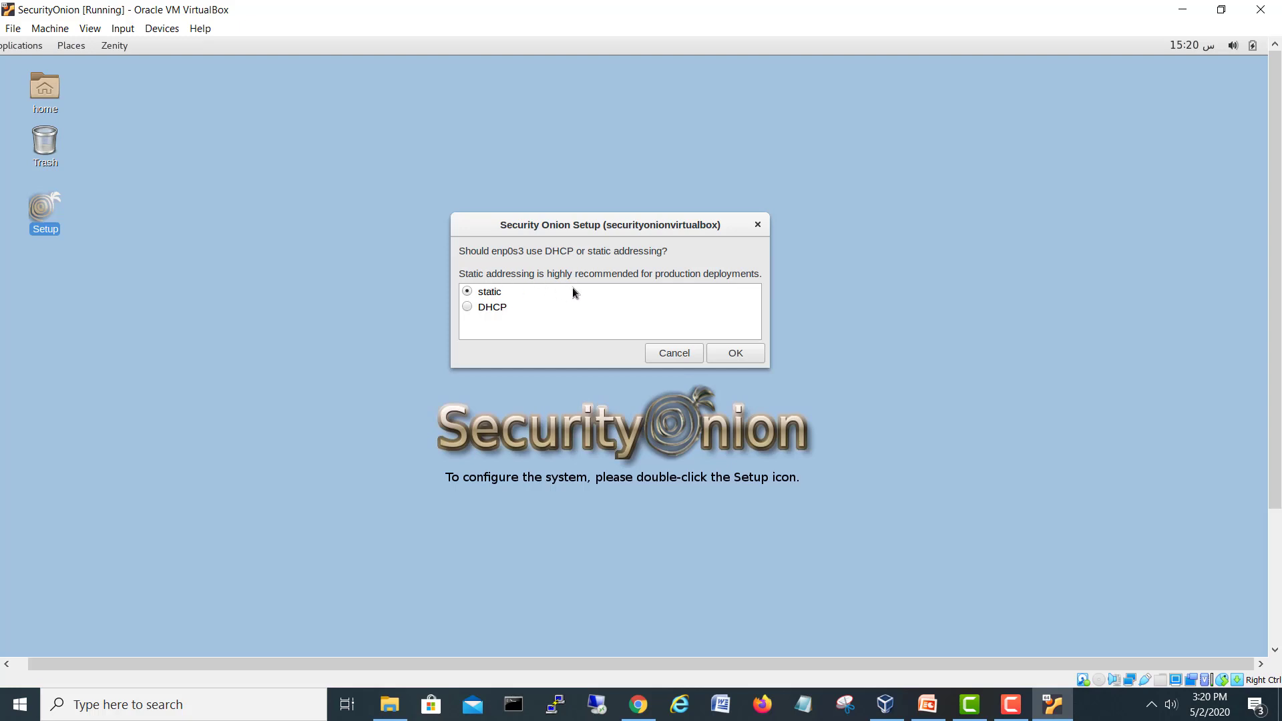
{"action": "left_click", "coordinate": [738, 353]}
{"action": "left_click_drag", "start_coordinate": [700, 410], "coordinate": [713, 294]}
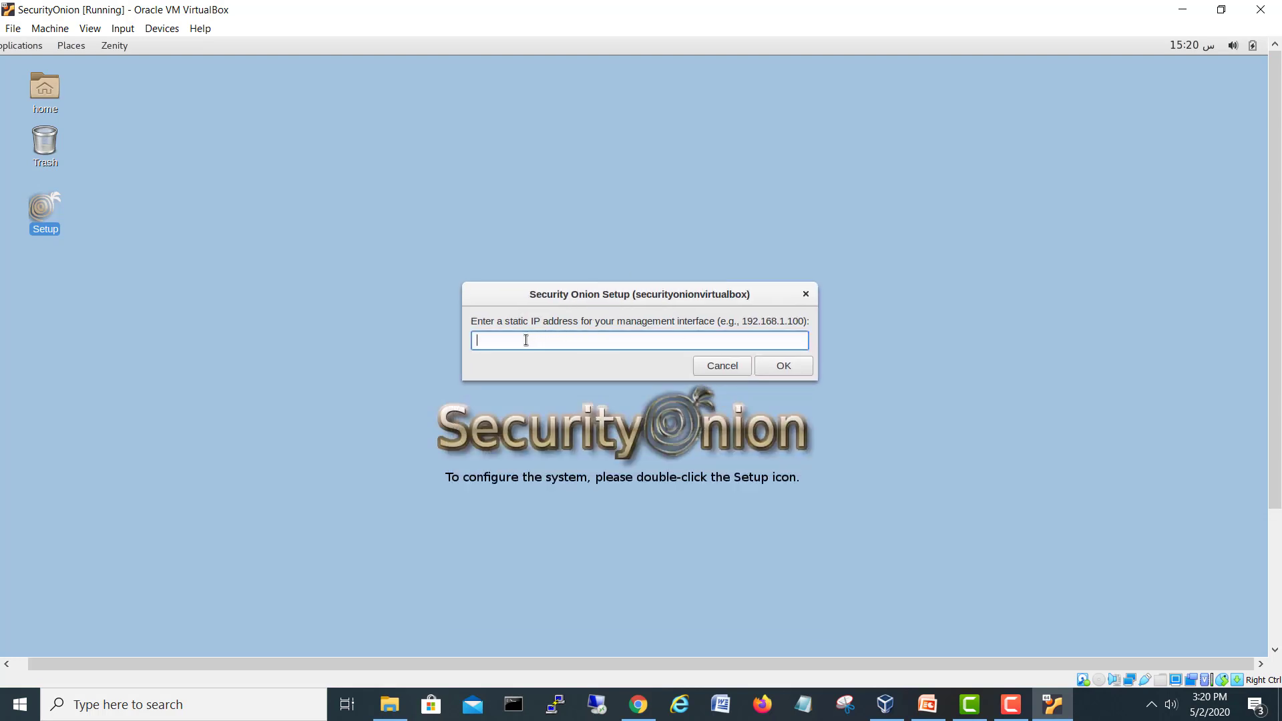
{"action": "key", "text": "Insert"}
{"action": "type", "text": "0.10.10.3"}
{"action": "left_click", "coordinate": [795, 369]}
Set the network's subnet mask to 255.255.255.0 and the gateway's IP address to 10.10.10.1
{"action": "left_click_drag", "start_coordinate": [693, 412], "coordinate": [720, 233]}
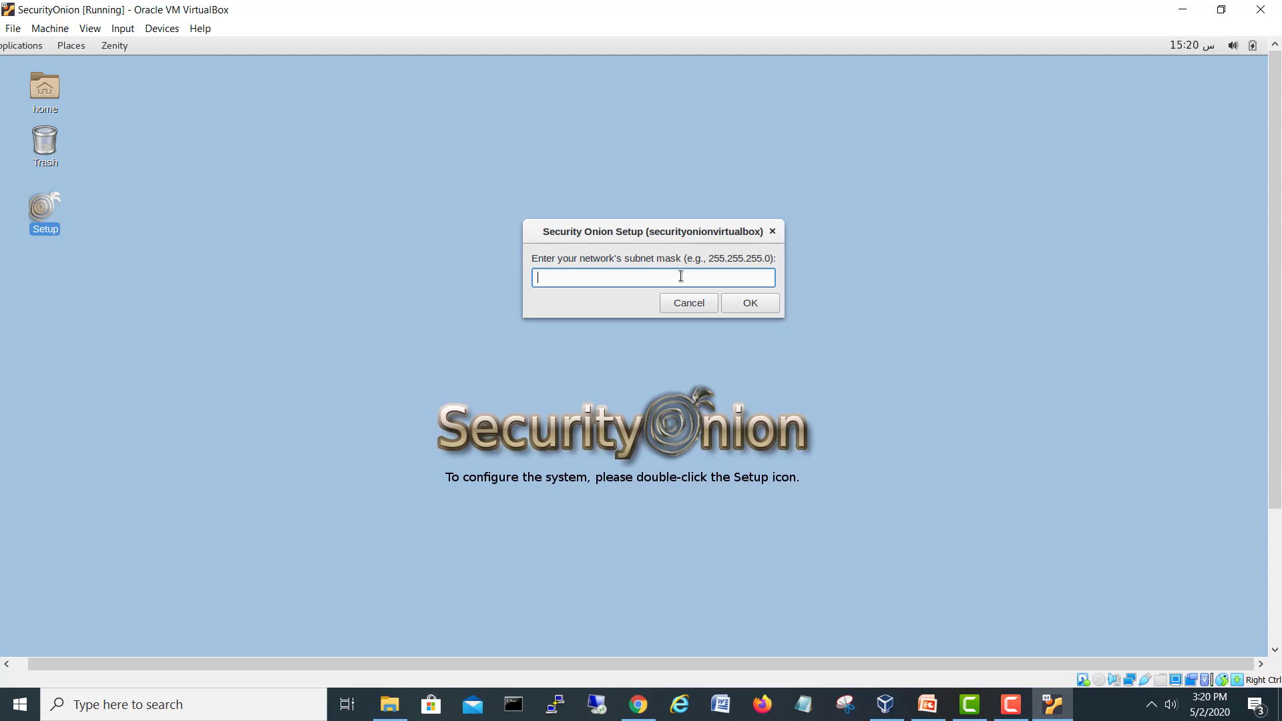
{"action": "type", "text": "255.255.255.0"}
{"action": "left_click", "coordinate": [759, 305]}
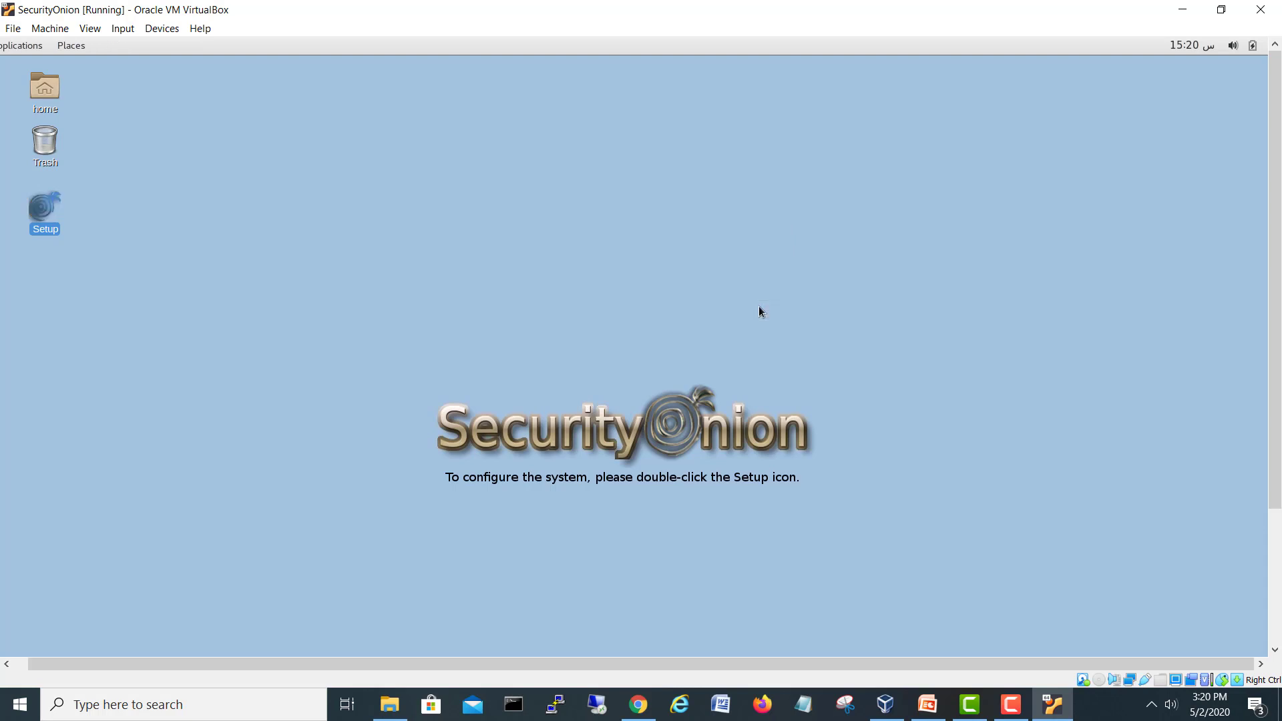
{"action": "left_click_drag", "start_coordinate": [681, 411], "coordinate": [683, 248]}
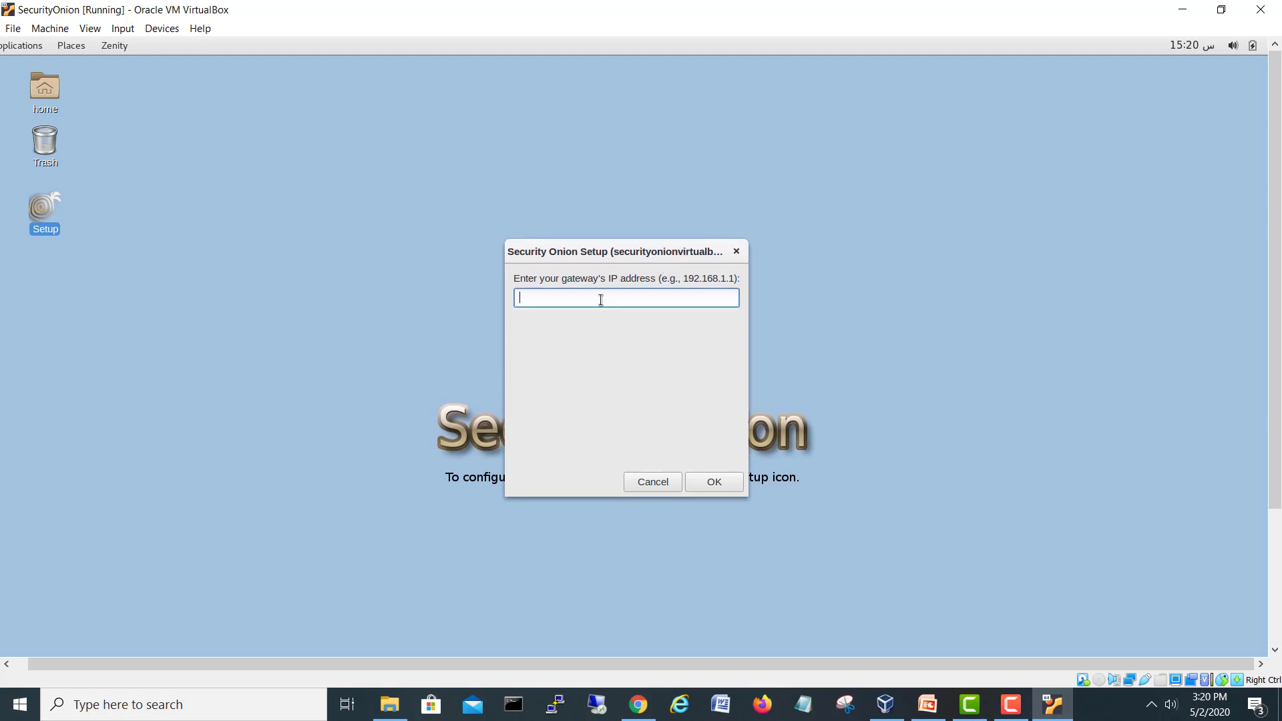
{"action": "type", "text": "10.10.10.1"}
{"action": "left_click", "coordinate": [711, 487]}
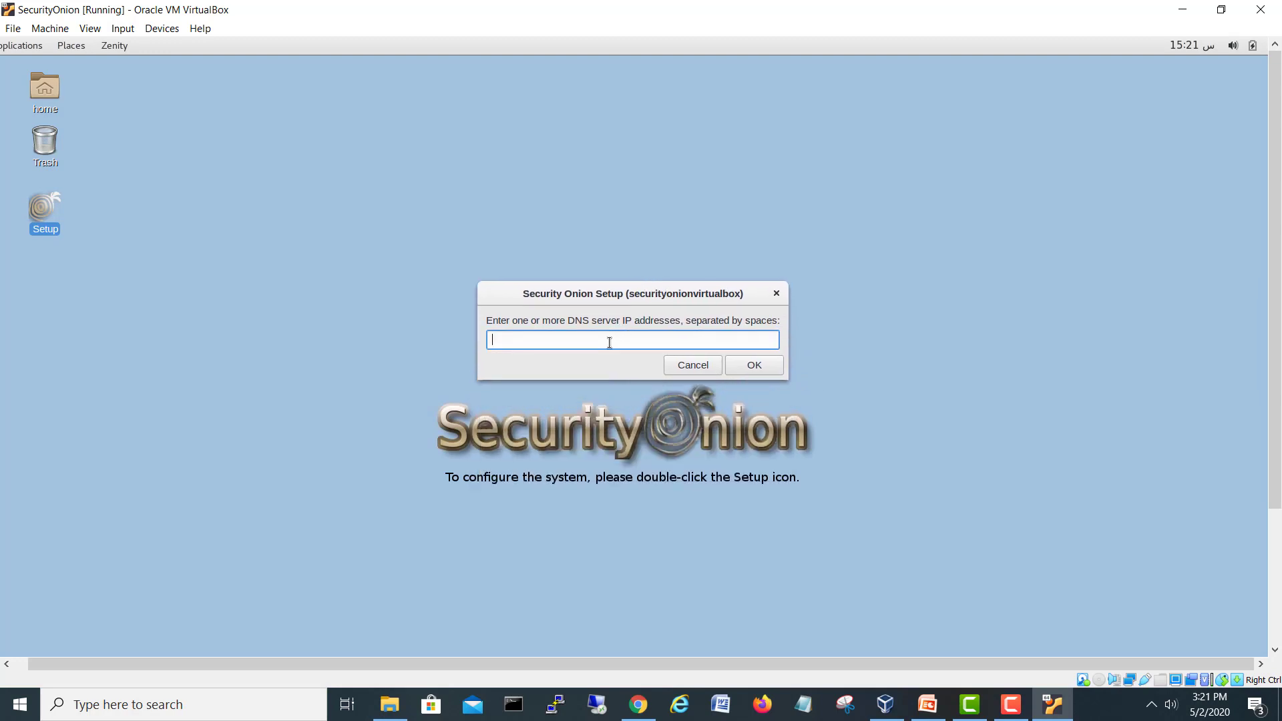
Set the DNS server address to 10.10.10.1 and the local domain name to homelab.local
{"action": "type", "text": "10.10.10.1"}
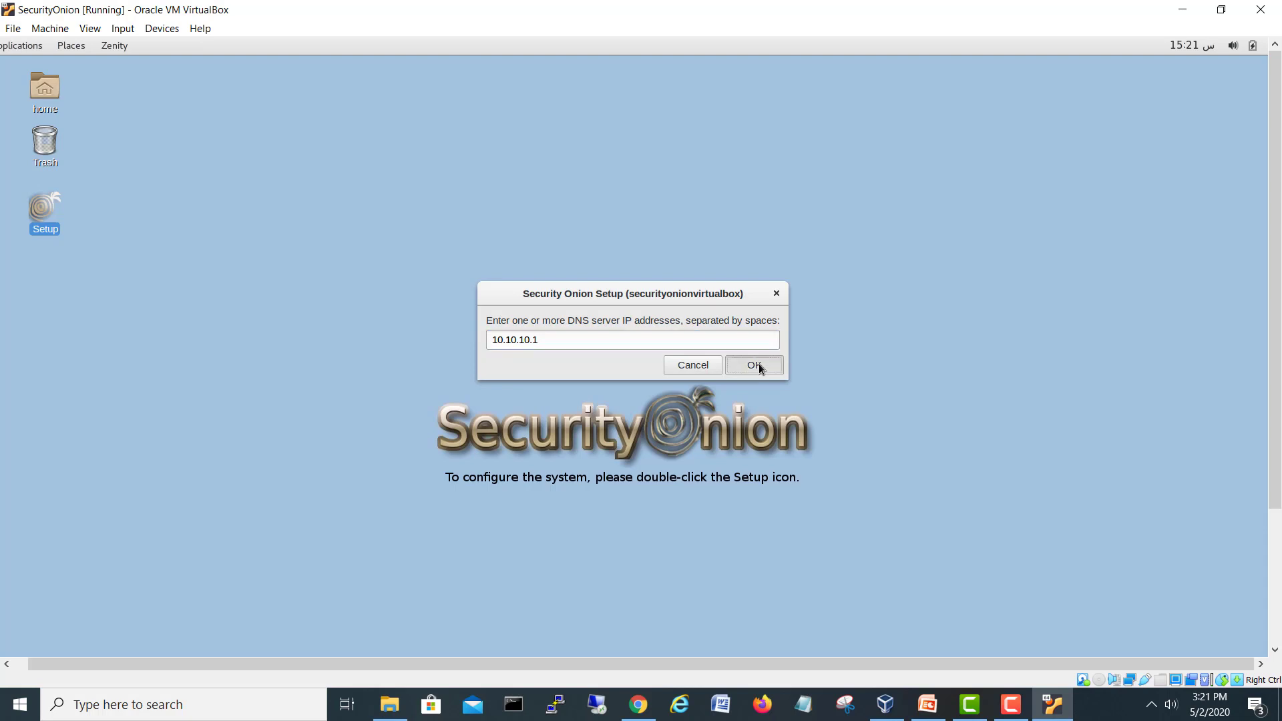
{"action": "left_click", "coordinate": [759, 366]}
{"action": "left_click_drag", "start_coordinate": [659, 410], "coordinate": [621, 257]}
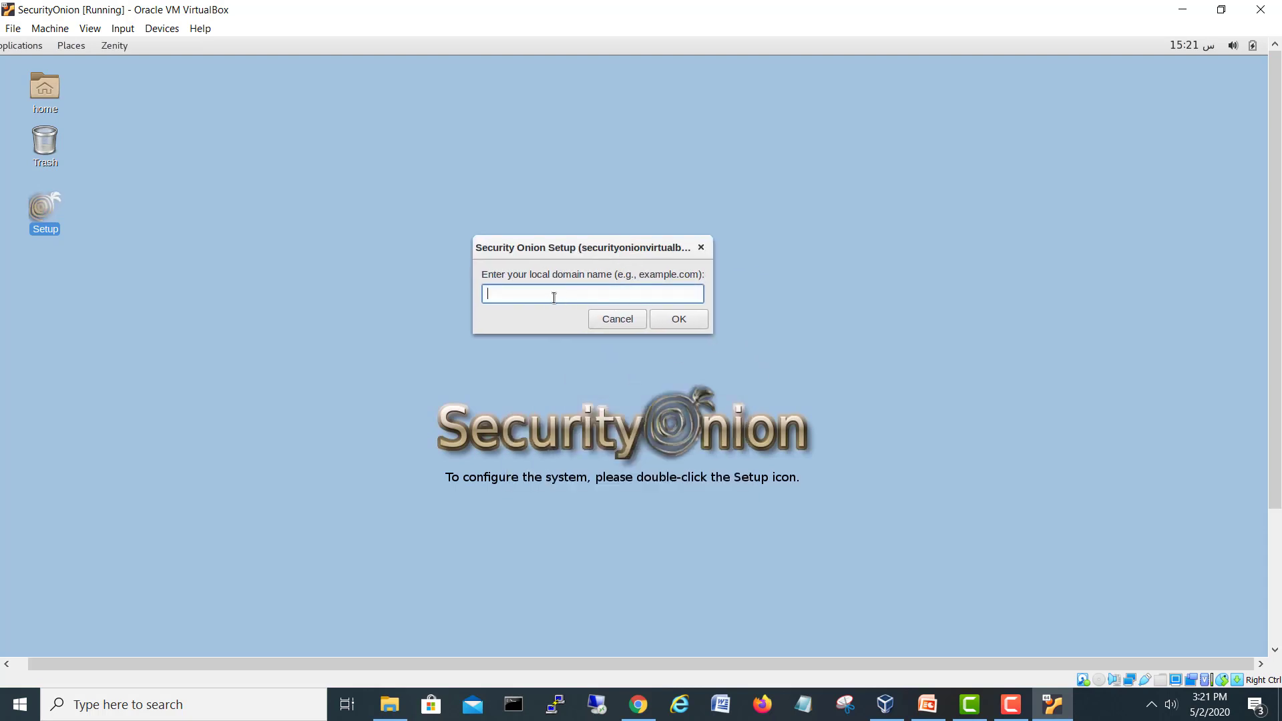
{"action": "type", "text": "homelali.local"}
{"action": "left_click", "coordinate": [696, 319]}
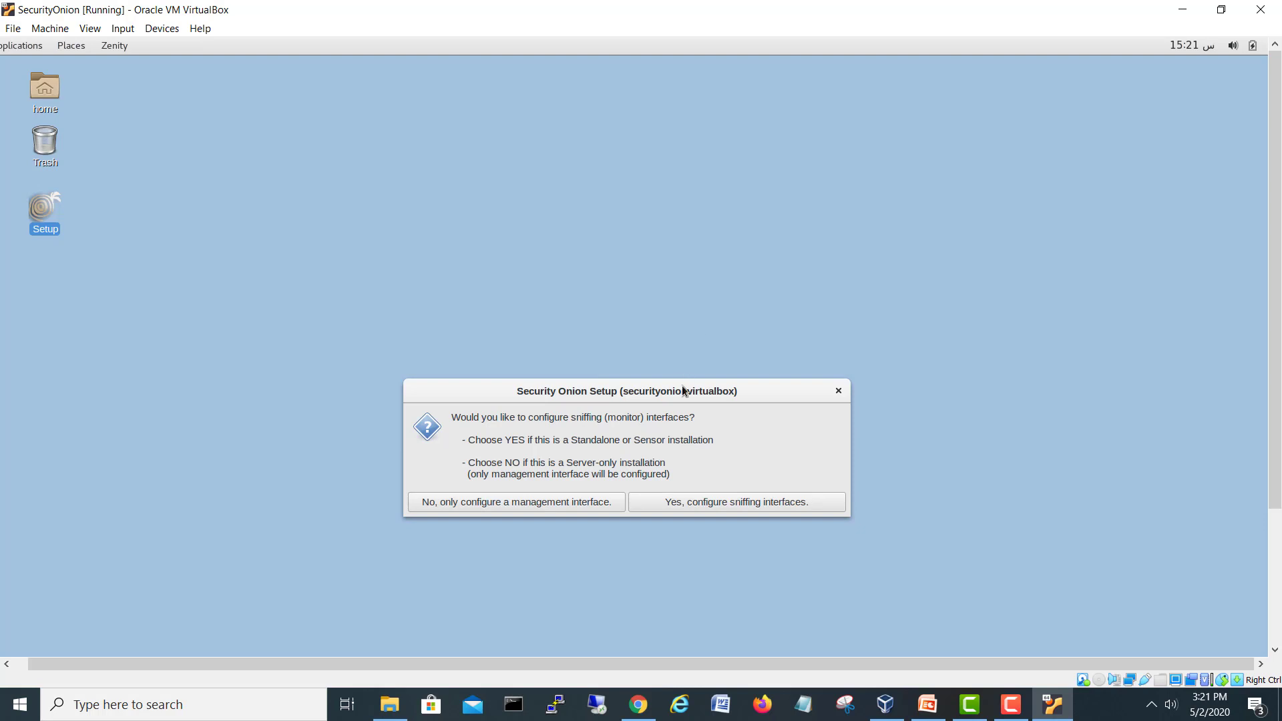
Choose to configure sniffing interfaces, check the adapters in VirtualBox Manager, and accept enp0s8 as the sniffing interface
{"action": "left_click_drag", "start_coordinate": [681, 389], "coordinate": [668, 256]}
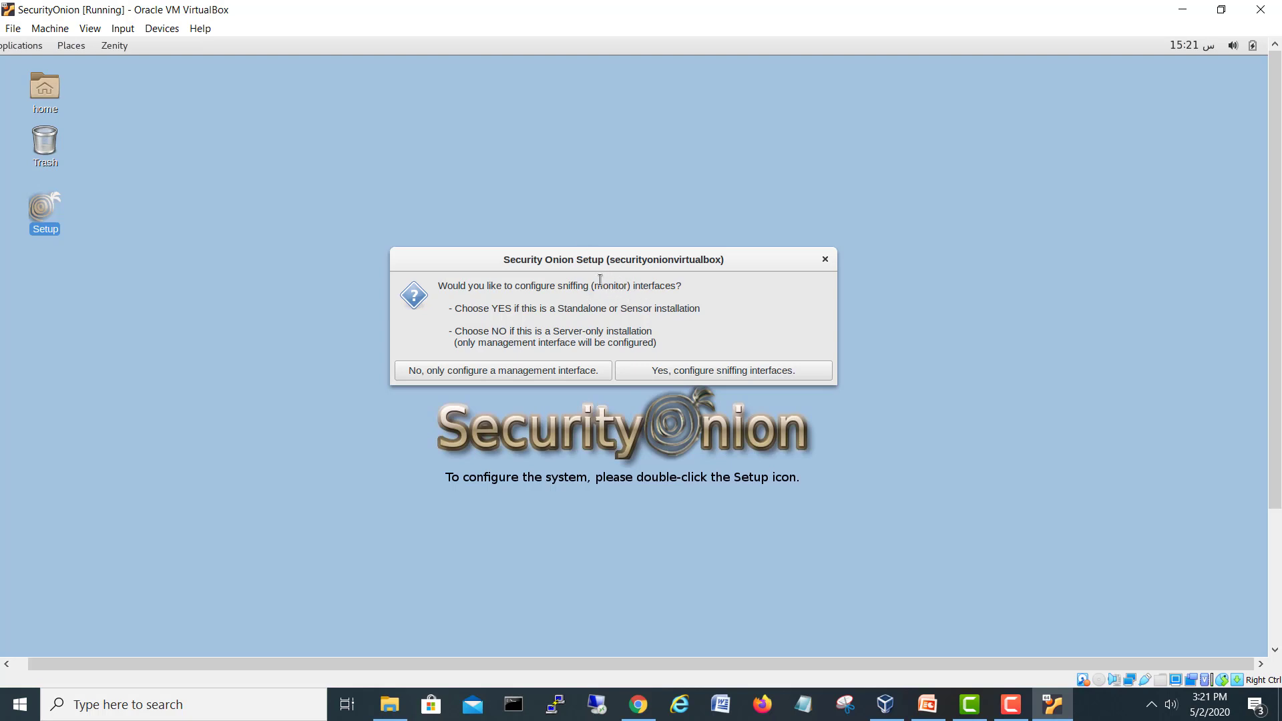
{"action": "left_click_drag", "start_coordinate": [558, 285], "coordinate": [695, 281]}
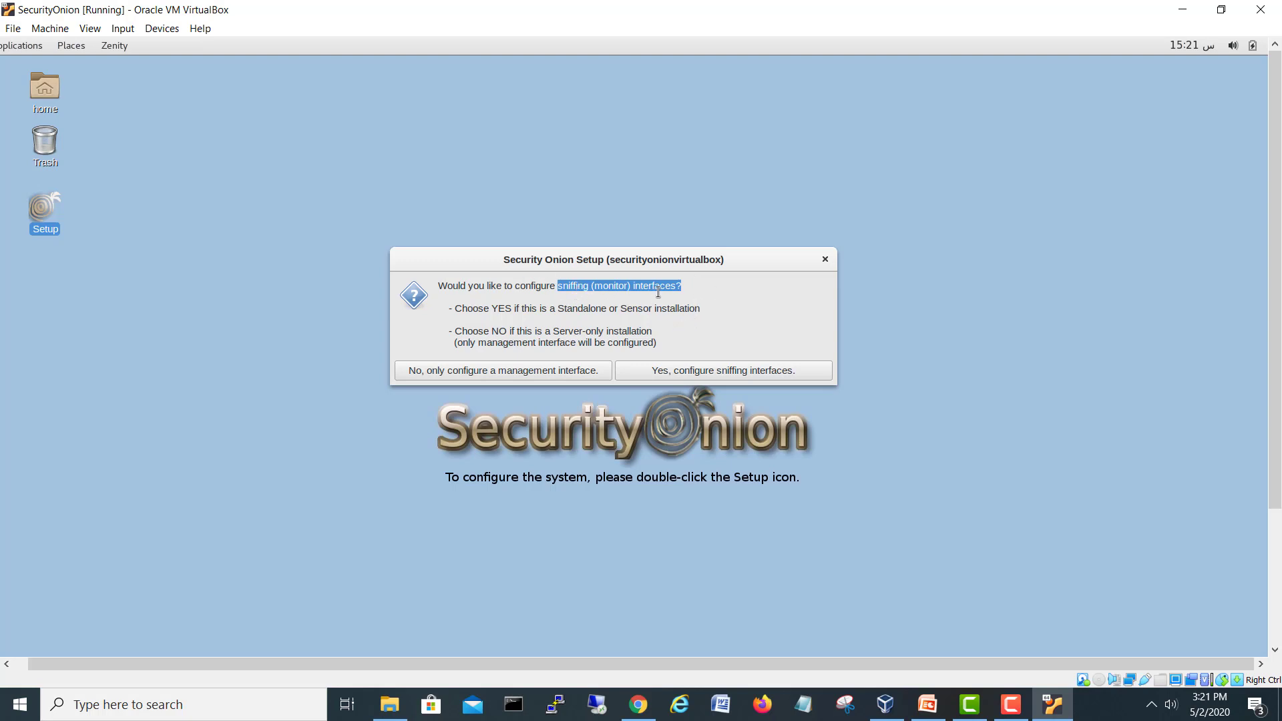
{"action": "left_click", "coordinate": [681, 287]}
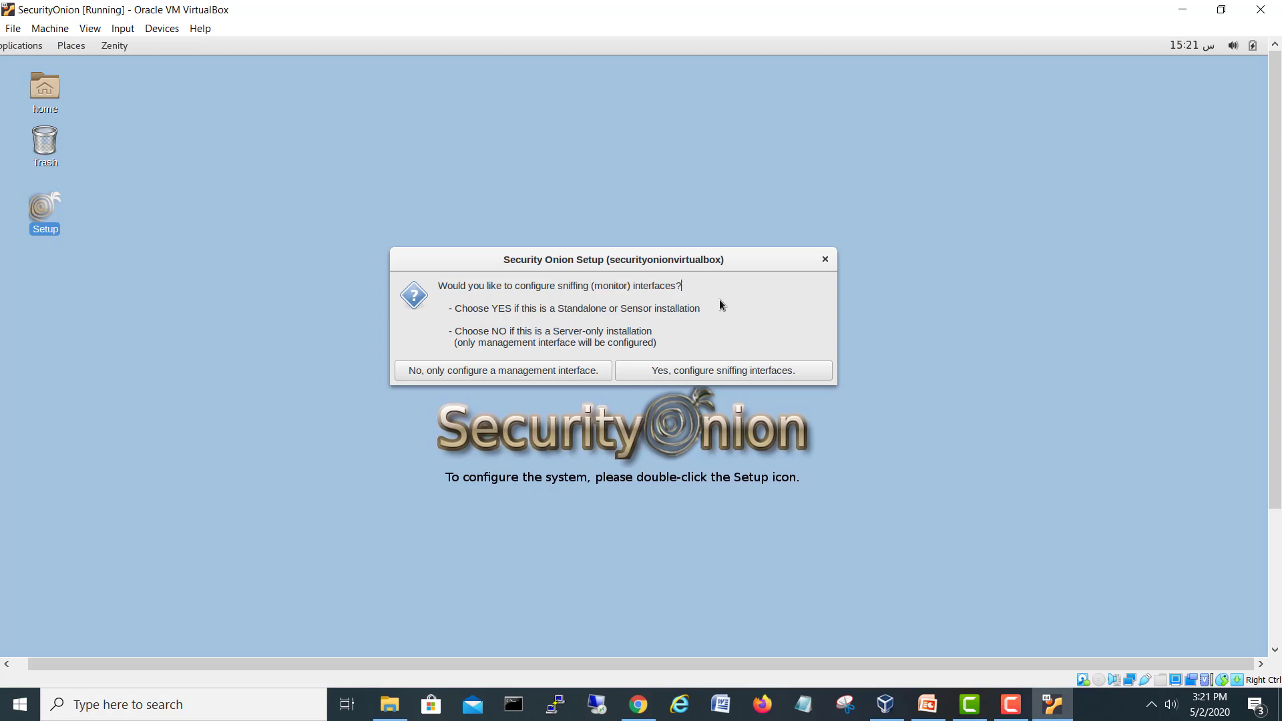
{"action": "left_click", "coordinate": [739, 372]}
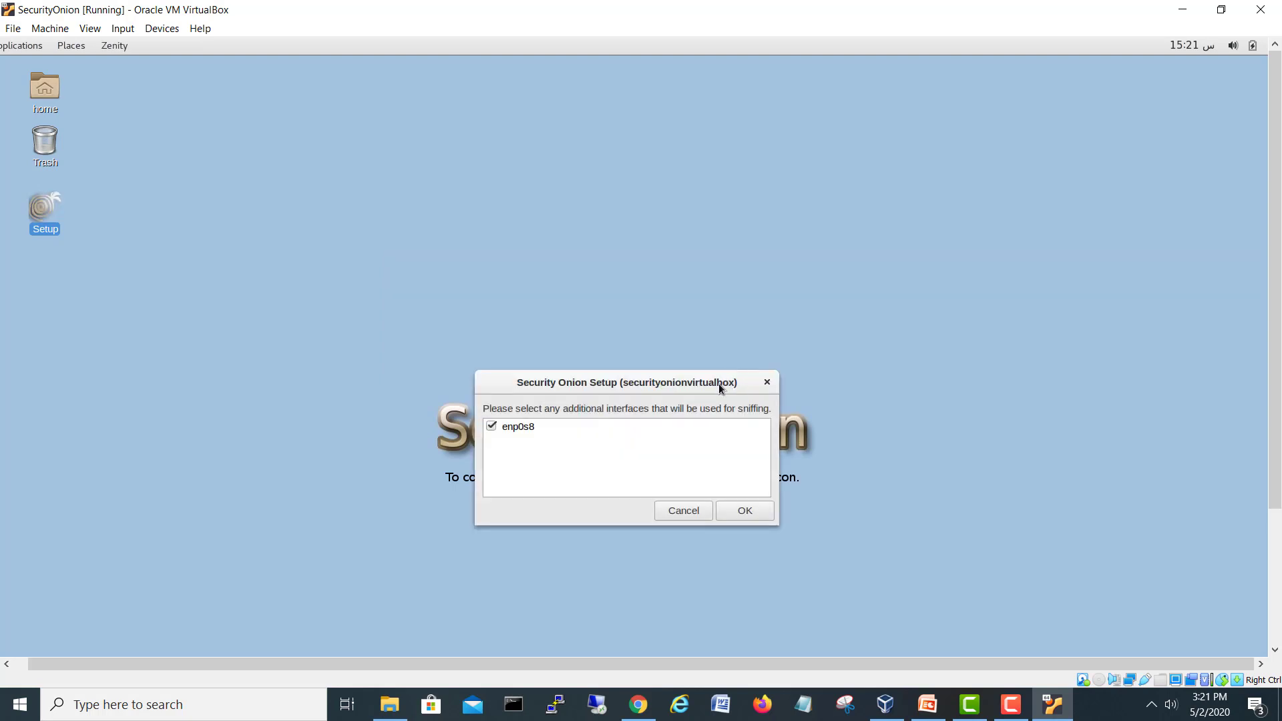
{"action": "left_click_drag", "start_coordinate": [720, 364], "coordinate": [704, 222]}
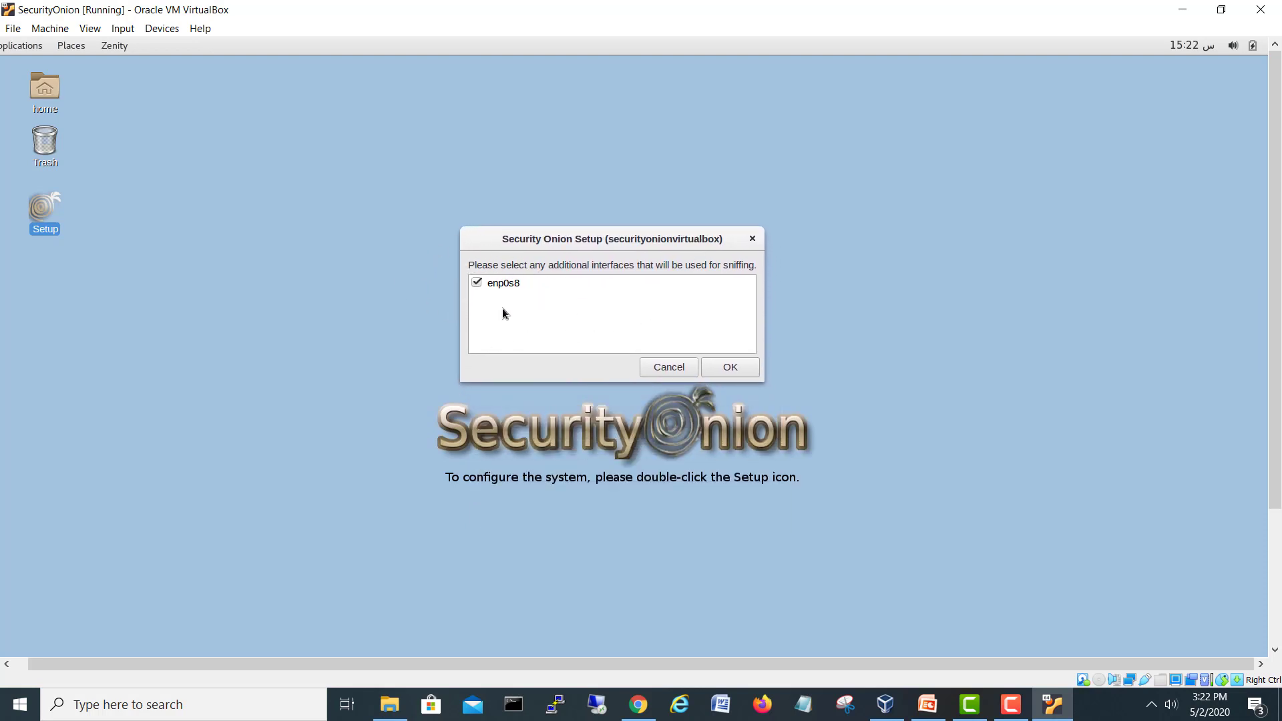
{"action": "left_click", "coordinate": [887, 703]}
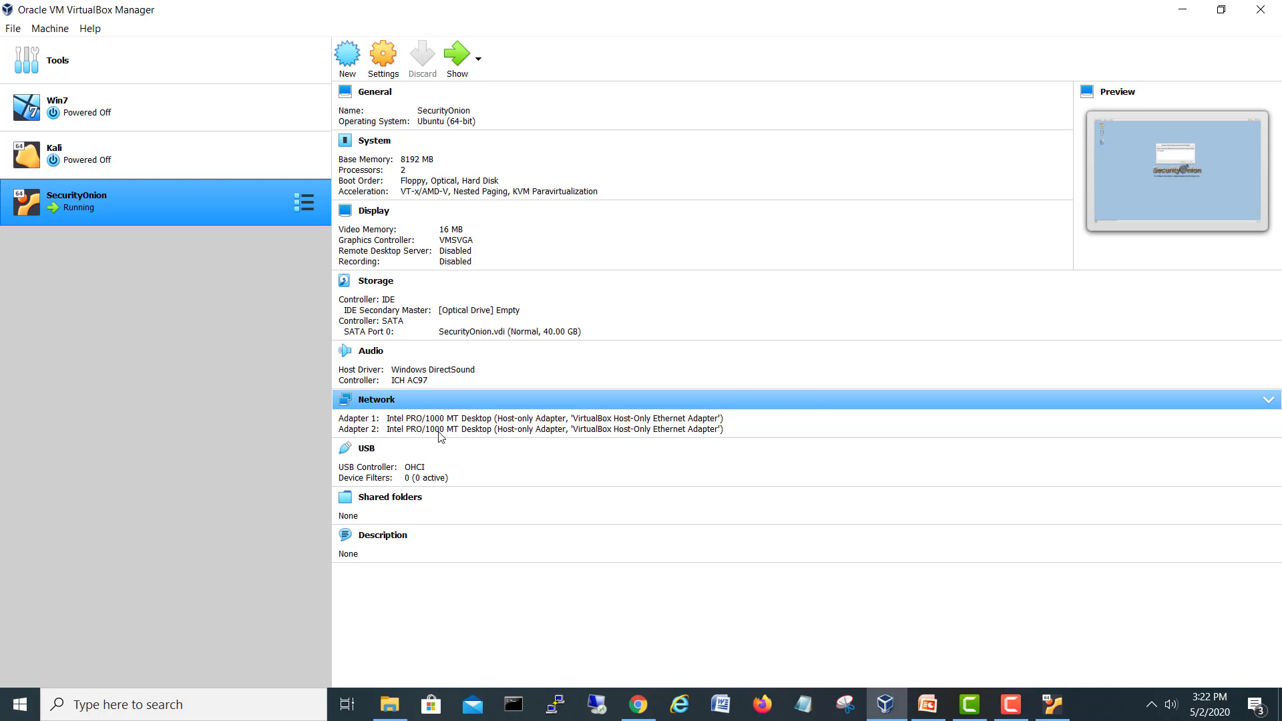
{"action": "left_click", "coordinate": [1182, 9]}
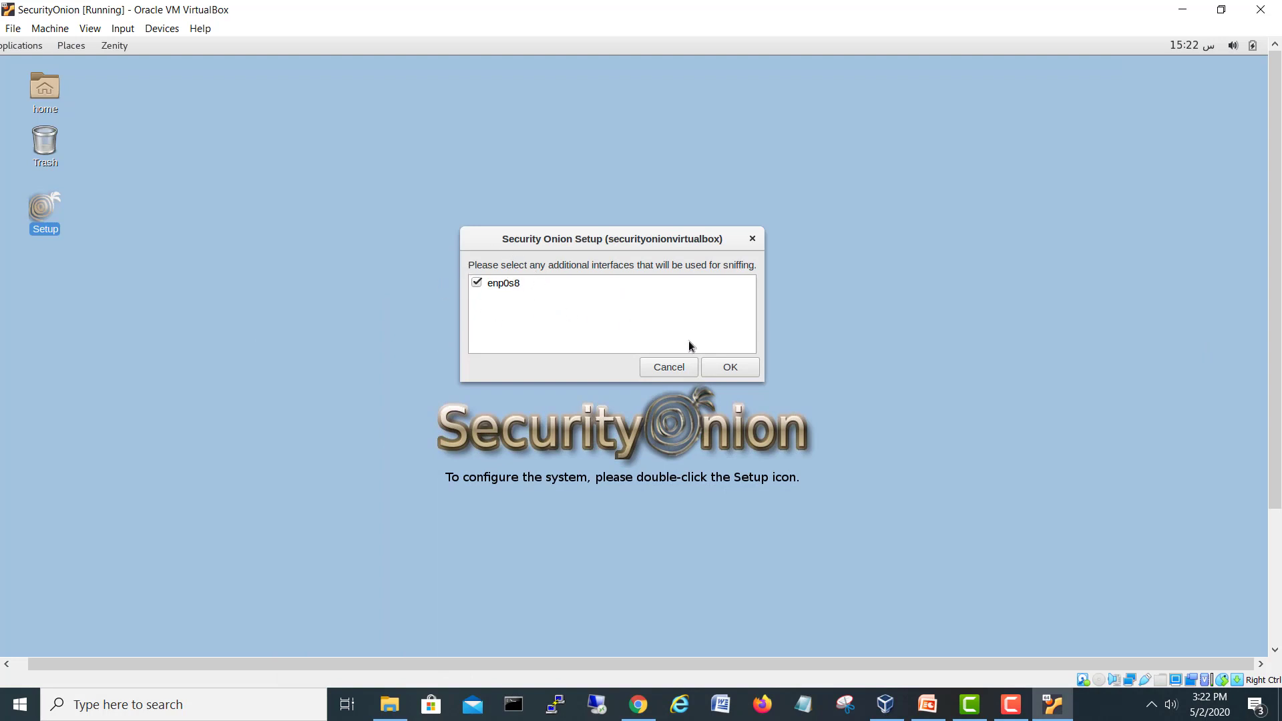
{"action": "left_click", "coordinate": [733, 373]}
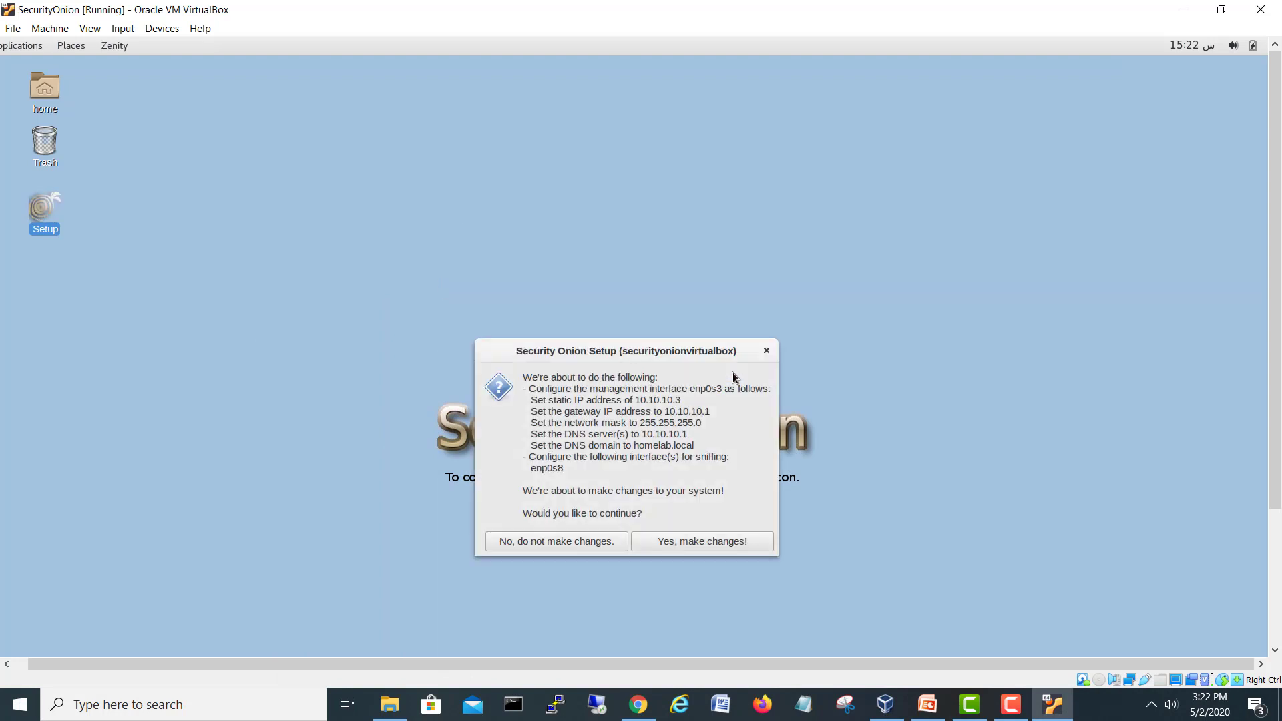
Review the summary of management and sniffing interface settings and agree to make the changes to the system
{"action": "left_click_drag", "start_coordinate": [724, 349], "coordinate": [724, 174]}
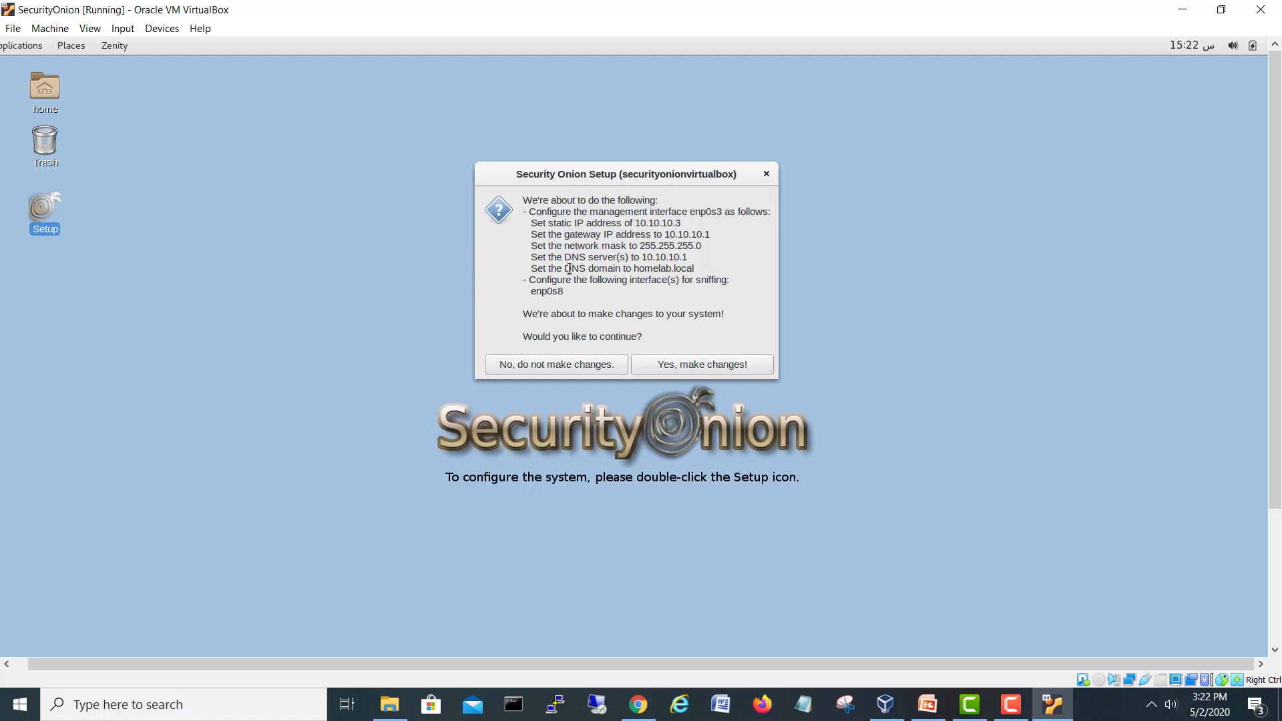
{"action": "left_click_drag", "start_coordinate": [701, 265], "coordinate": [520, 209]}
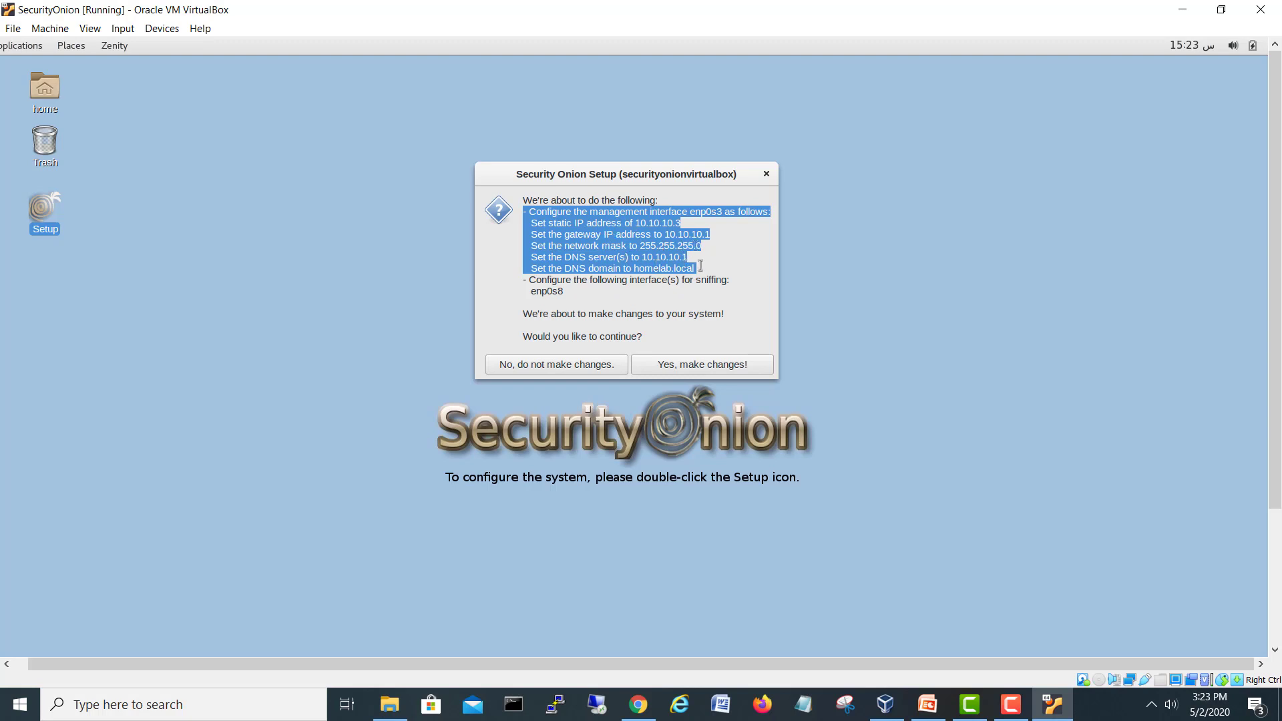
{"action": "left_click_drag", "start_coordinate": [524, 278], "coordinate": [583, 300]}
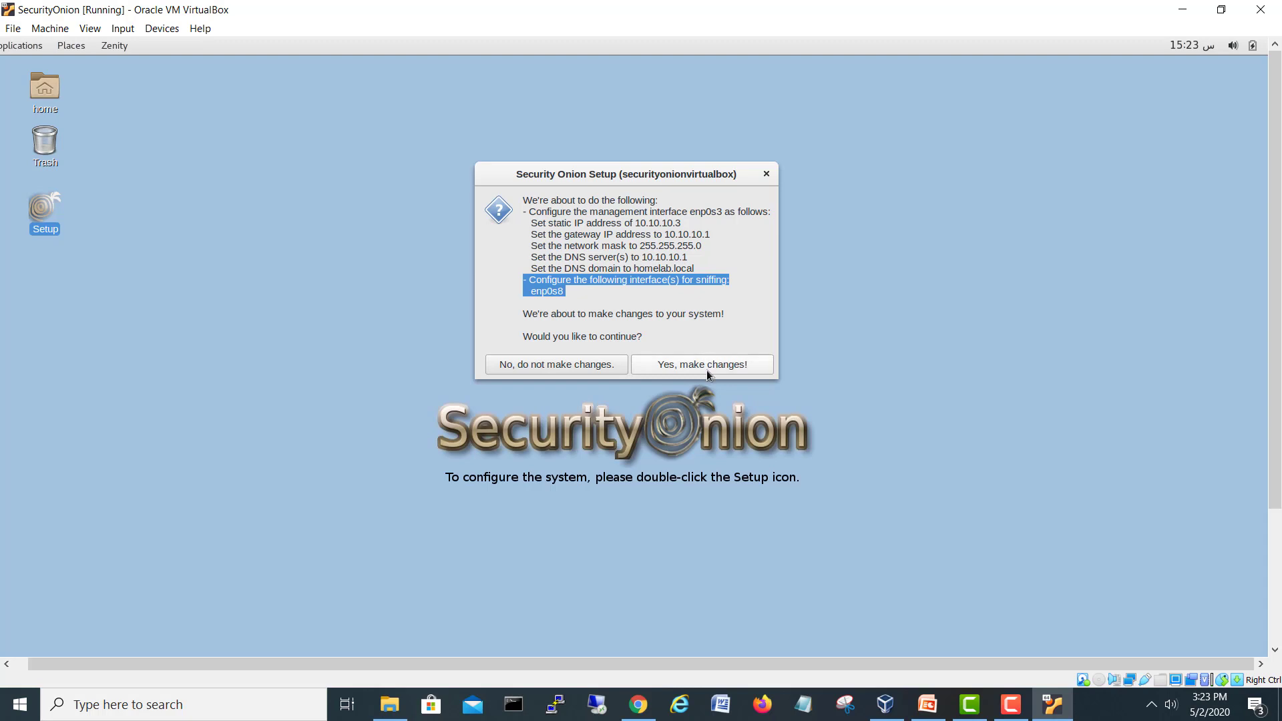
{"action": "left_click", "coordinate": [669, 223]}
{"action": "left_click_drag", "start_coordinate": [692, 225], "coordinate": [658, 246]}
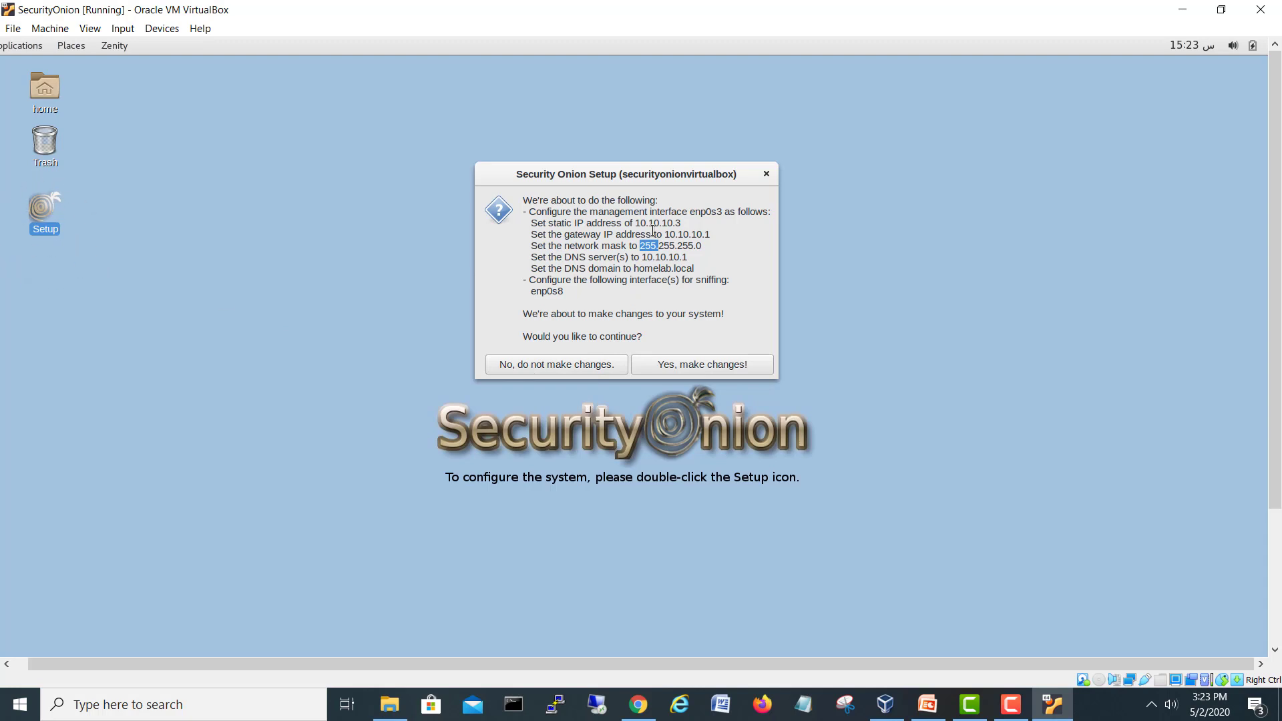
{"action": "left_click", "coordinate": [693, 246]}
{"action": "left_click", "coordinate": [702, 367]}
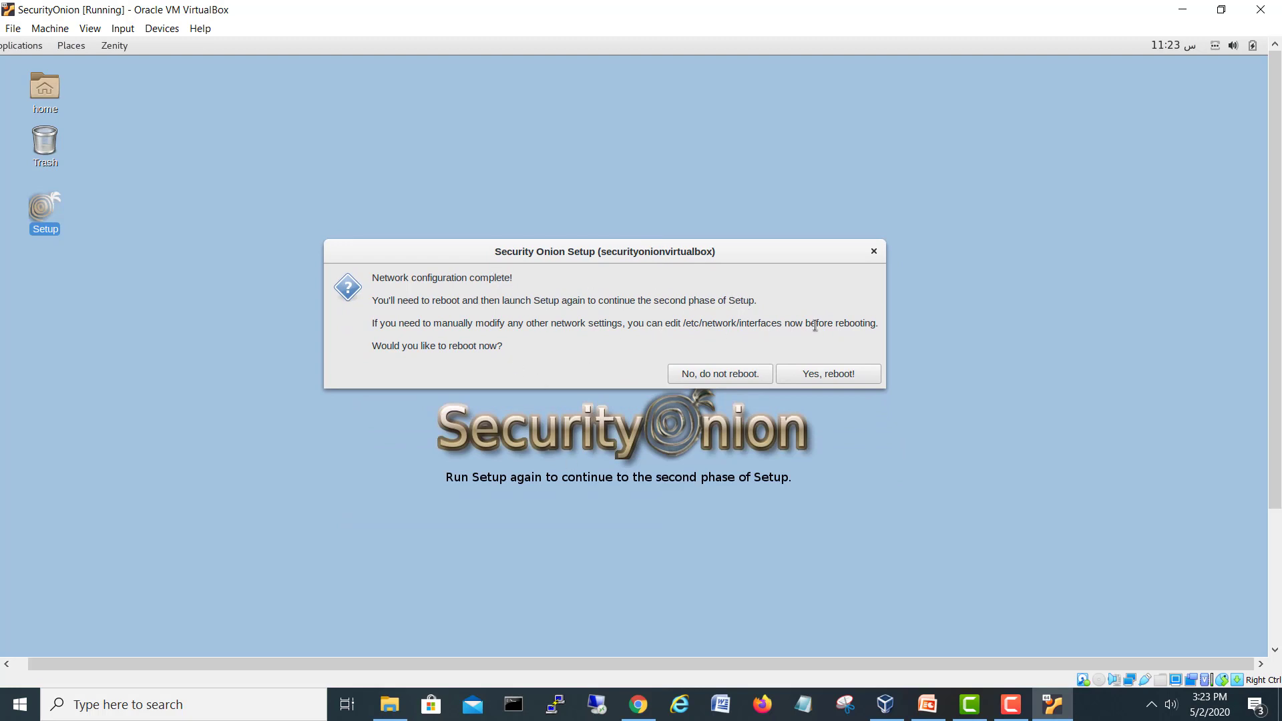
Reboot the guest to complete the network configuration and dismiss the mouse pointer integration notice
{"action": "left_click", "coordinate": [828, 374]}
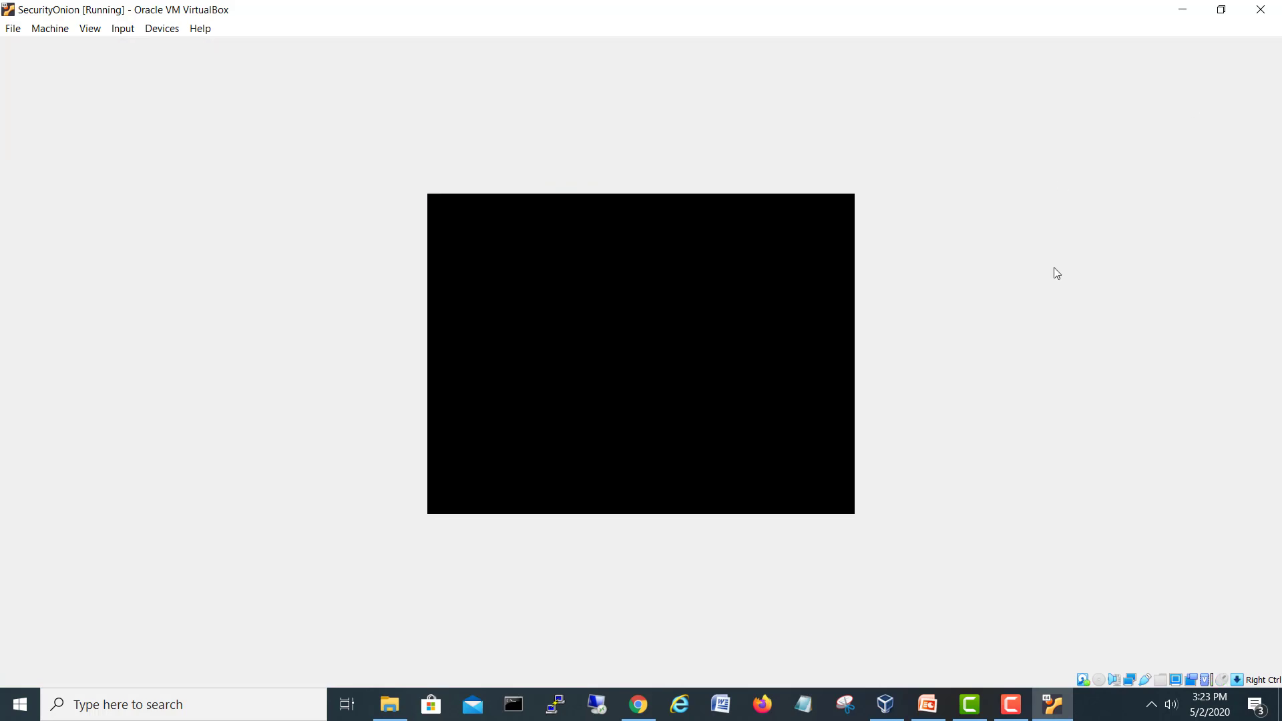
{"action": "left_click", "coordinate": [795, 248]}
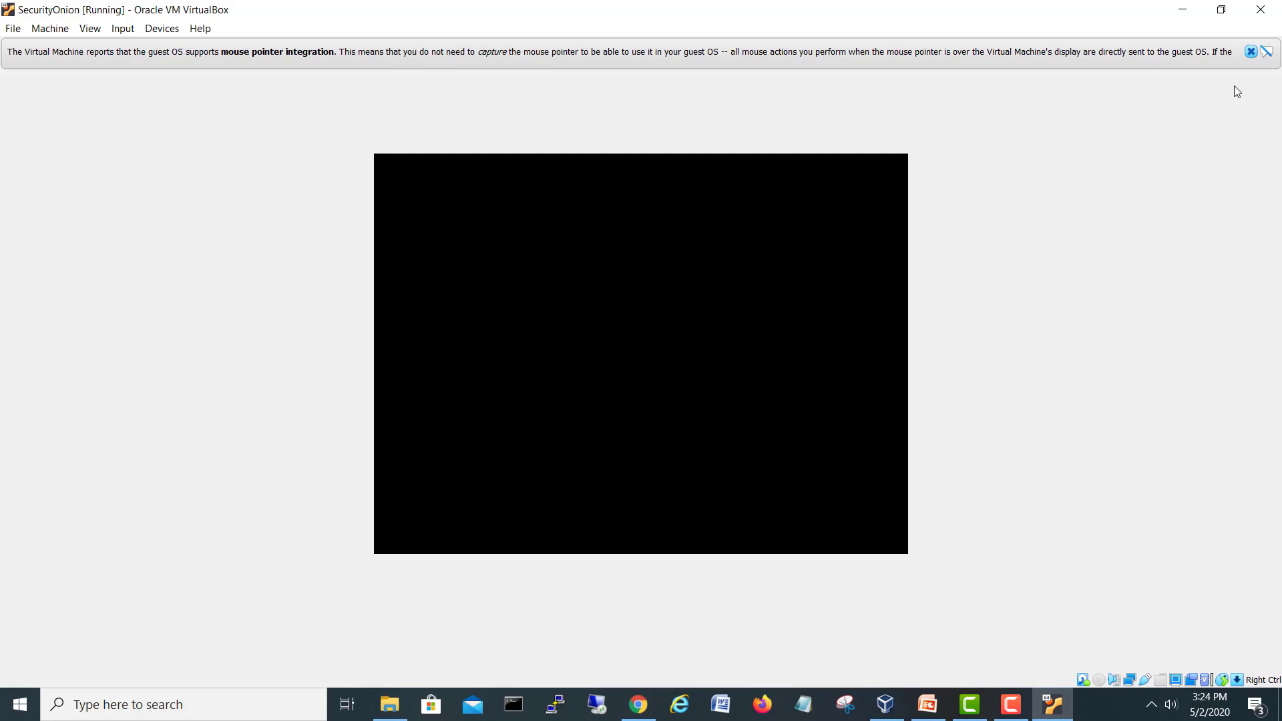
{"action": "left_click", "coordinate": [1249, 53]}
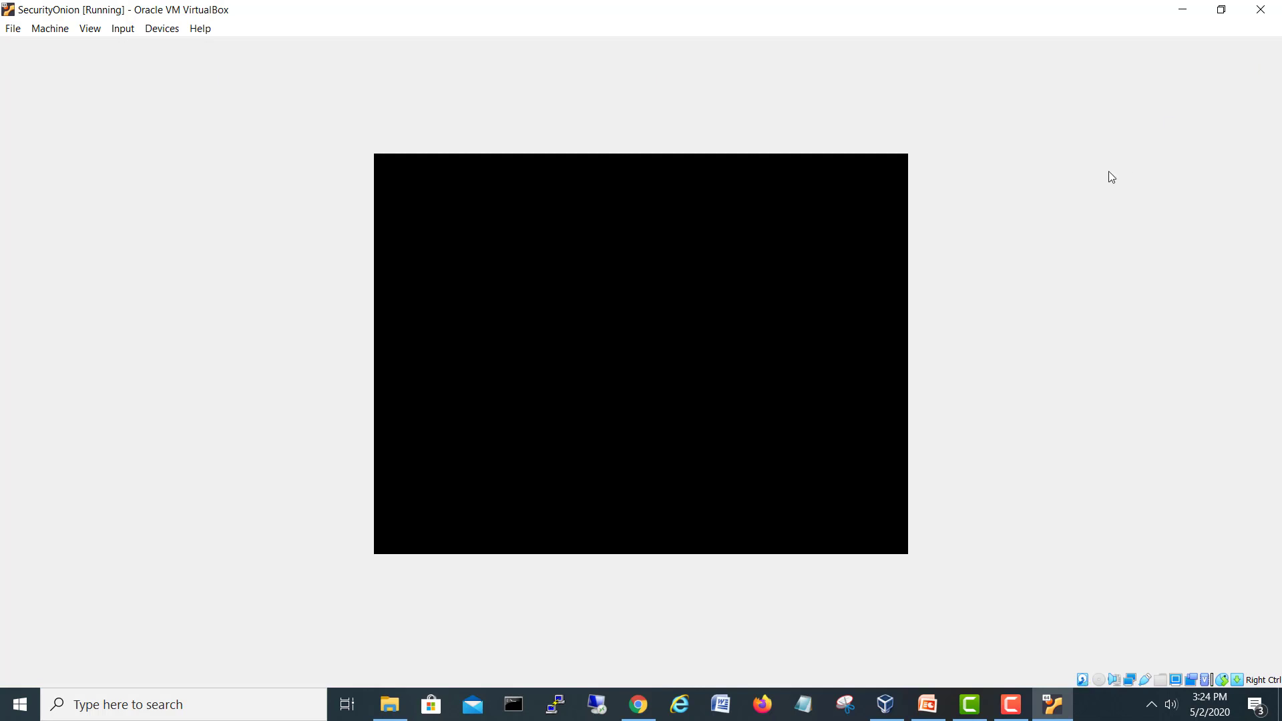
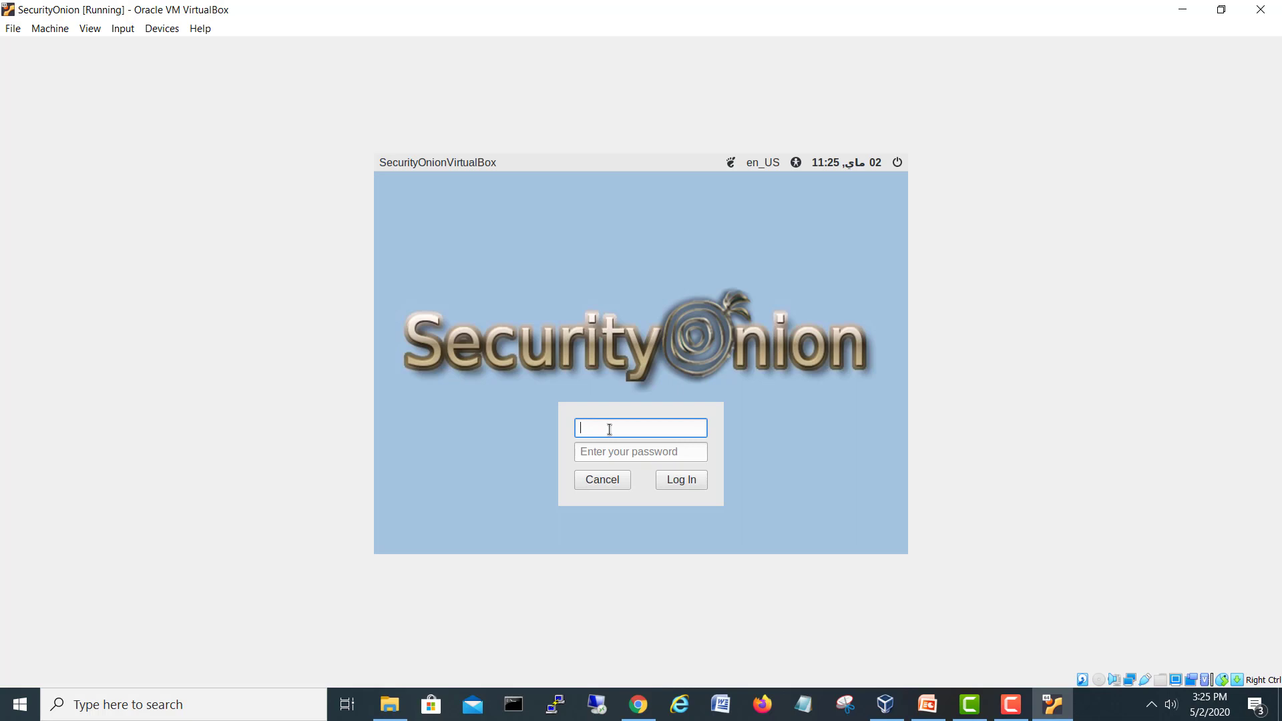
Log in to the rebooted Security Onion guest with the account's username and password
{"action": "type", "text": "shehzad"}
{"action": "key", "text": "Tab"}
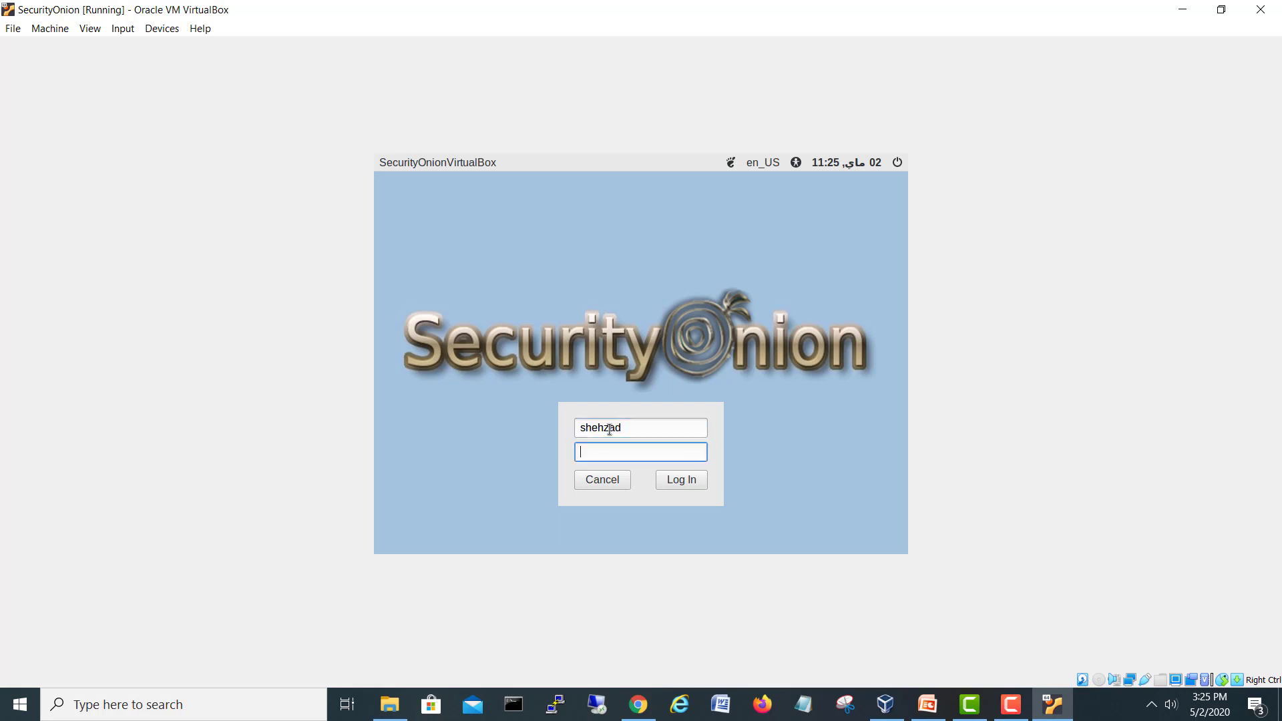
{"action": "type", "text": "•••••••"}
{"action": "key", "text": "Return"}
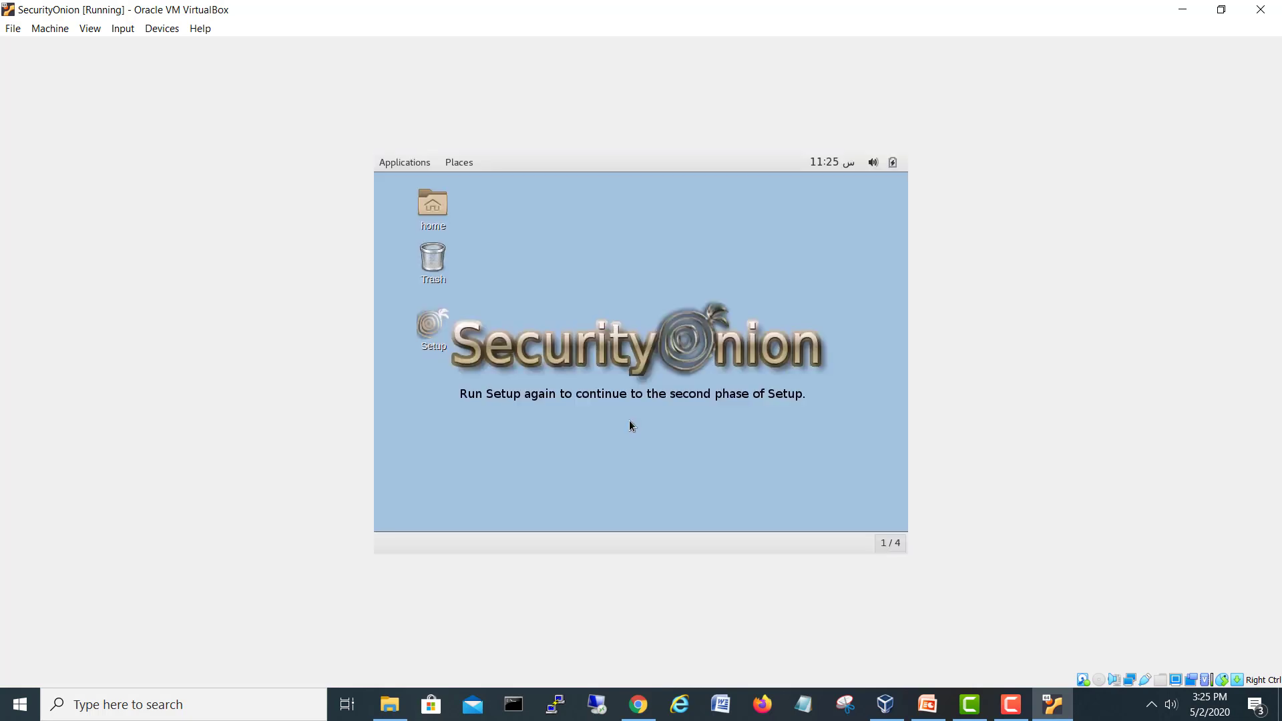
Open a terminal in the guest and set the display resolution to 1920x1200 with xrandr -s 1920x1200
{"action": "left_click", "coordinate": [408, 163]}
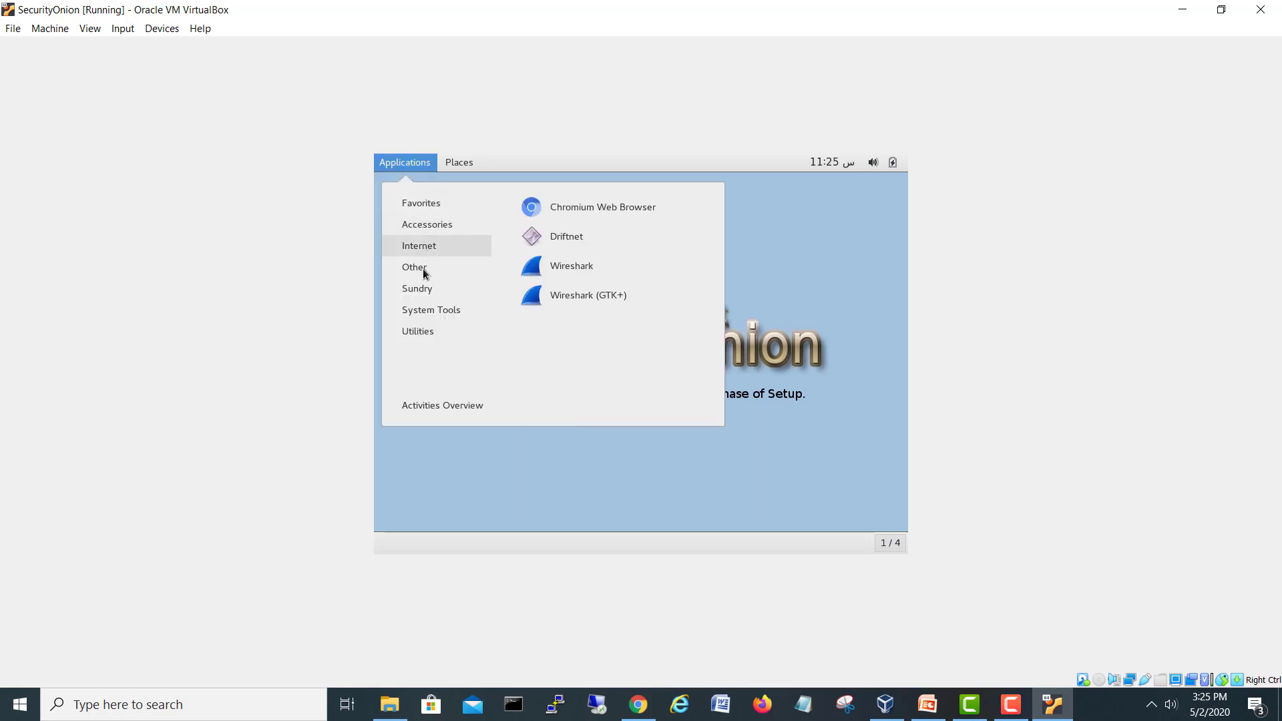
{"action": "mouse_move", "coordinate": [423, 274]}
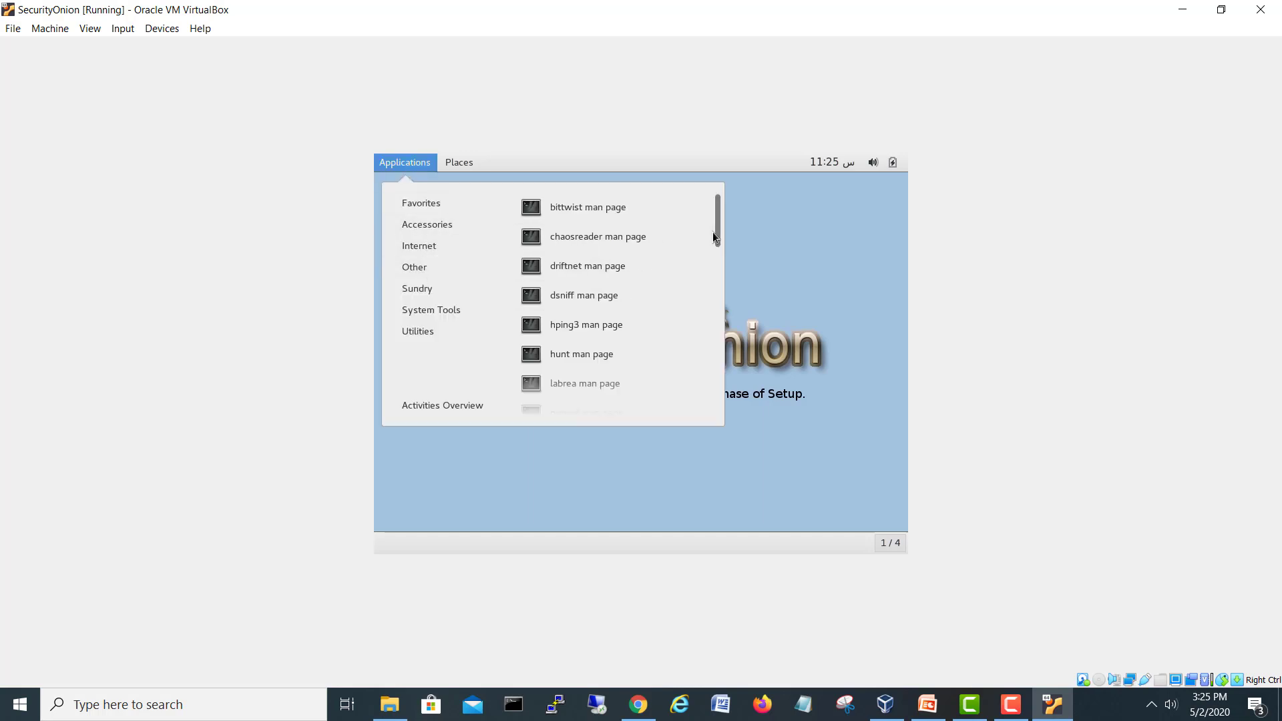
{"action": "left_click_drag", "start_coordinate": [717, 232], "coordinate": [720, 415]}
{"action": "left_click", "coordinate": [612, 343]}
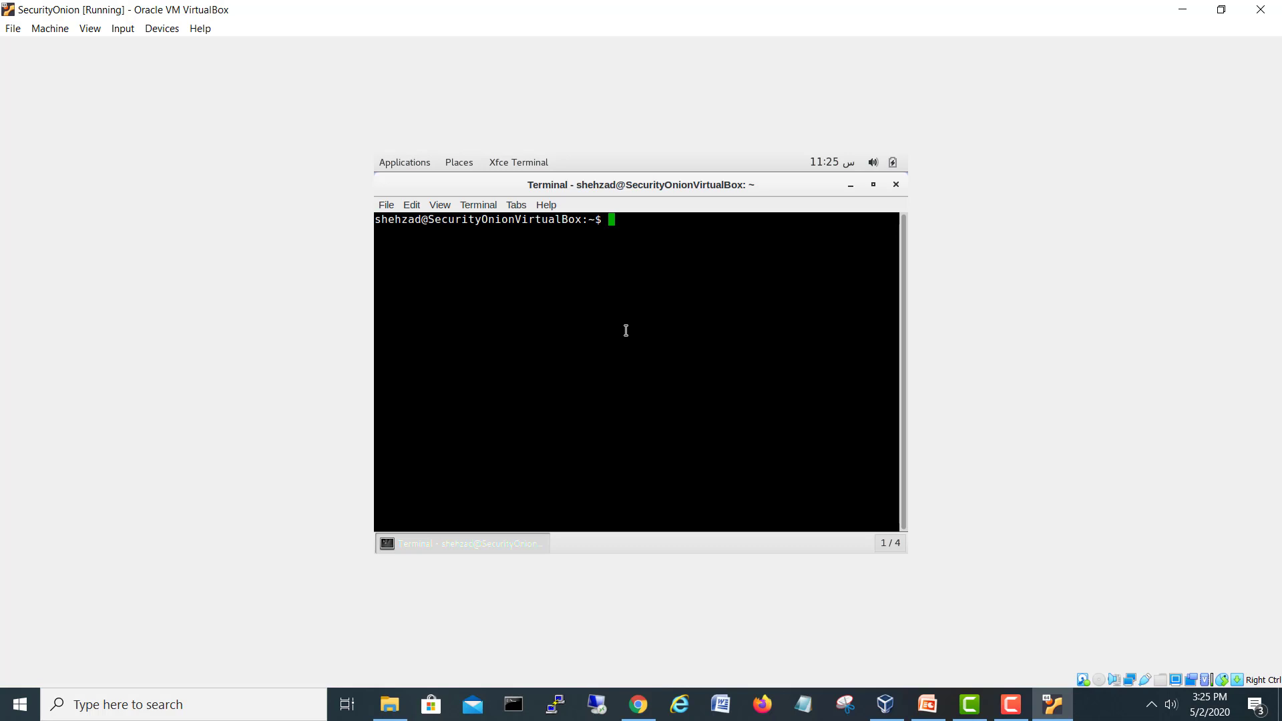
{"action": "type", "text": "xrandr -s 1920x1200"}
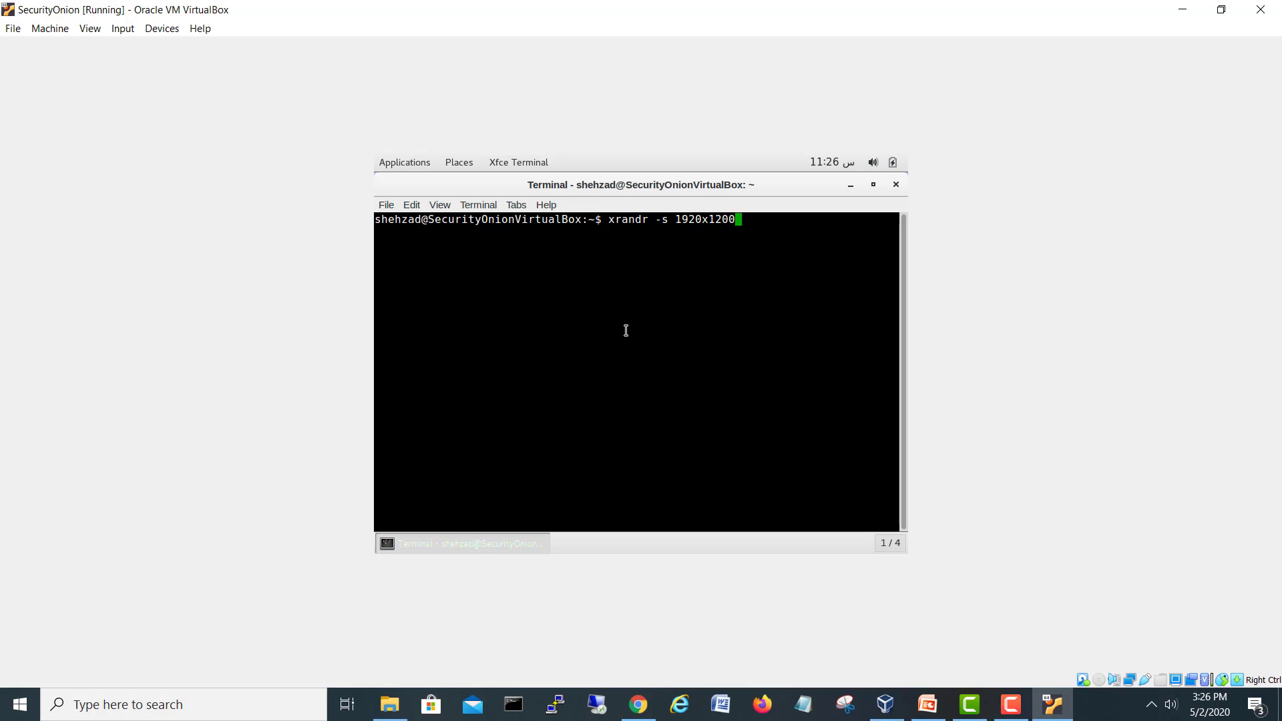
{"action": "key", "text": "Return"}
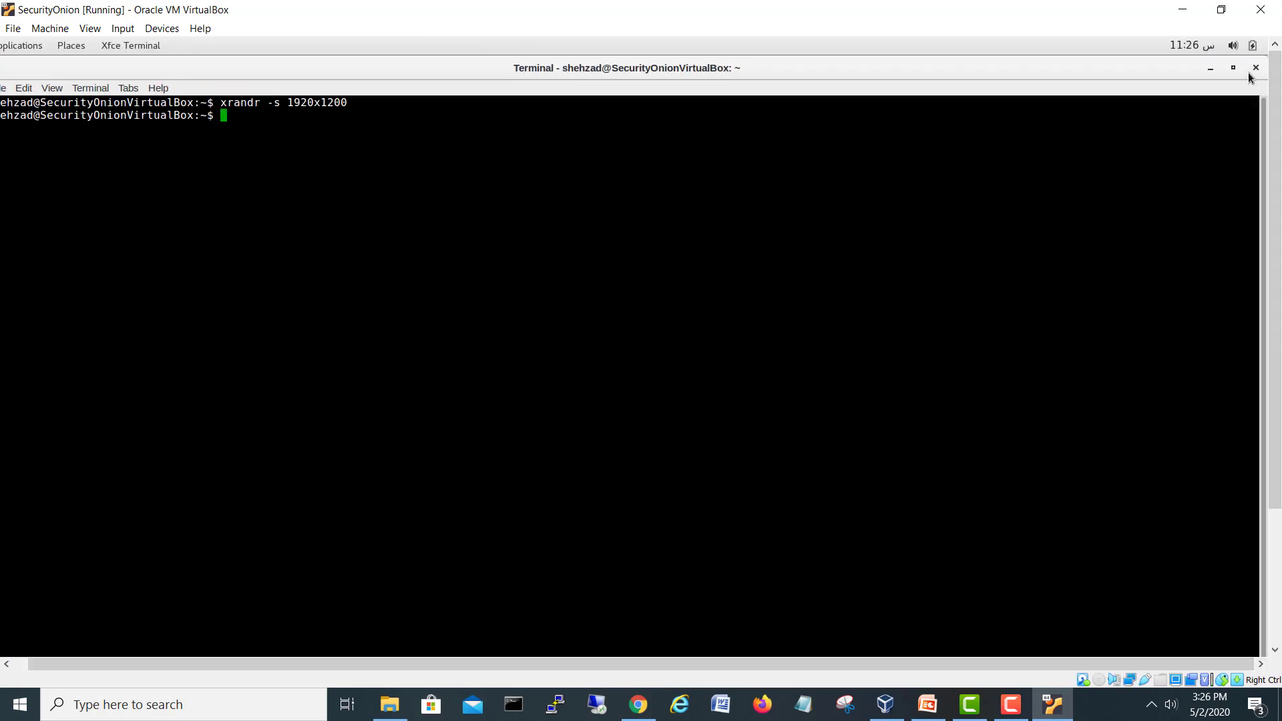
Restore the terminal window to its smaller size, move it clear of the desktop items, and close it
{"action": "left_click", "coordinate": [1233, 67]}
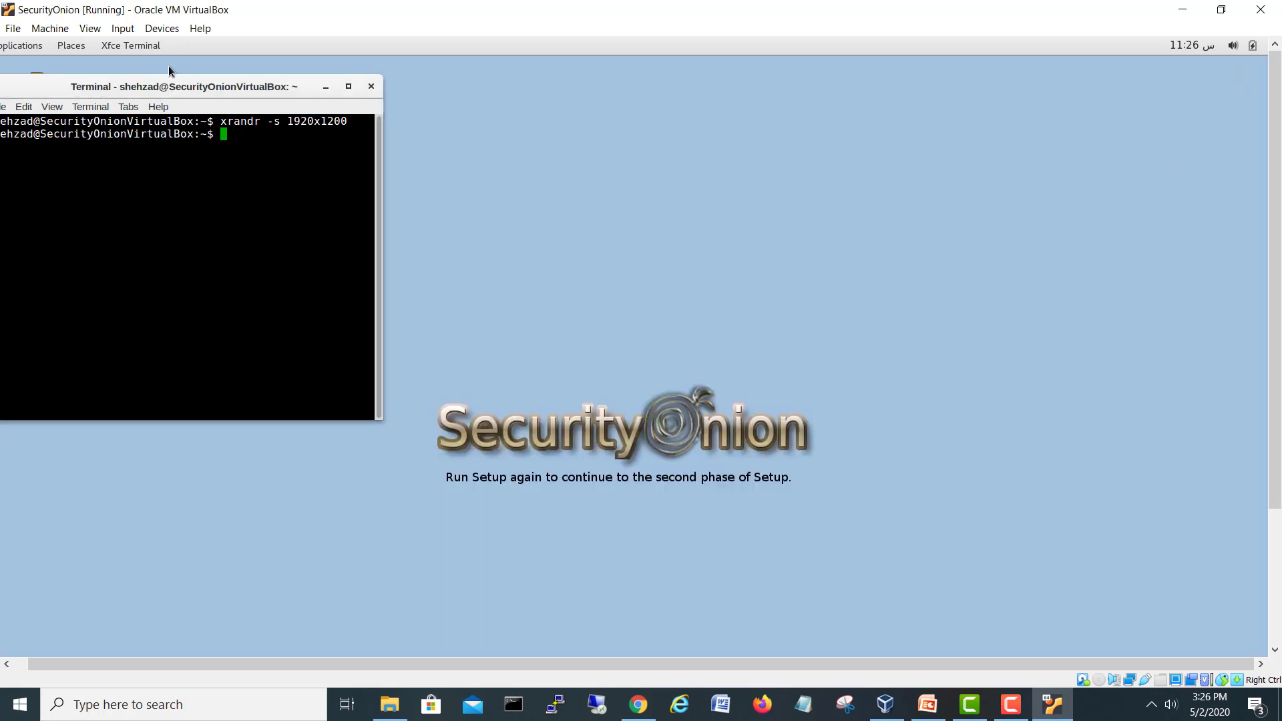
{"action": "left_click_drag", "start_coordinate": [183, 93], "coordinate": [604, 134]}
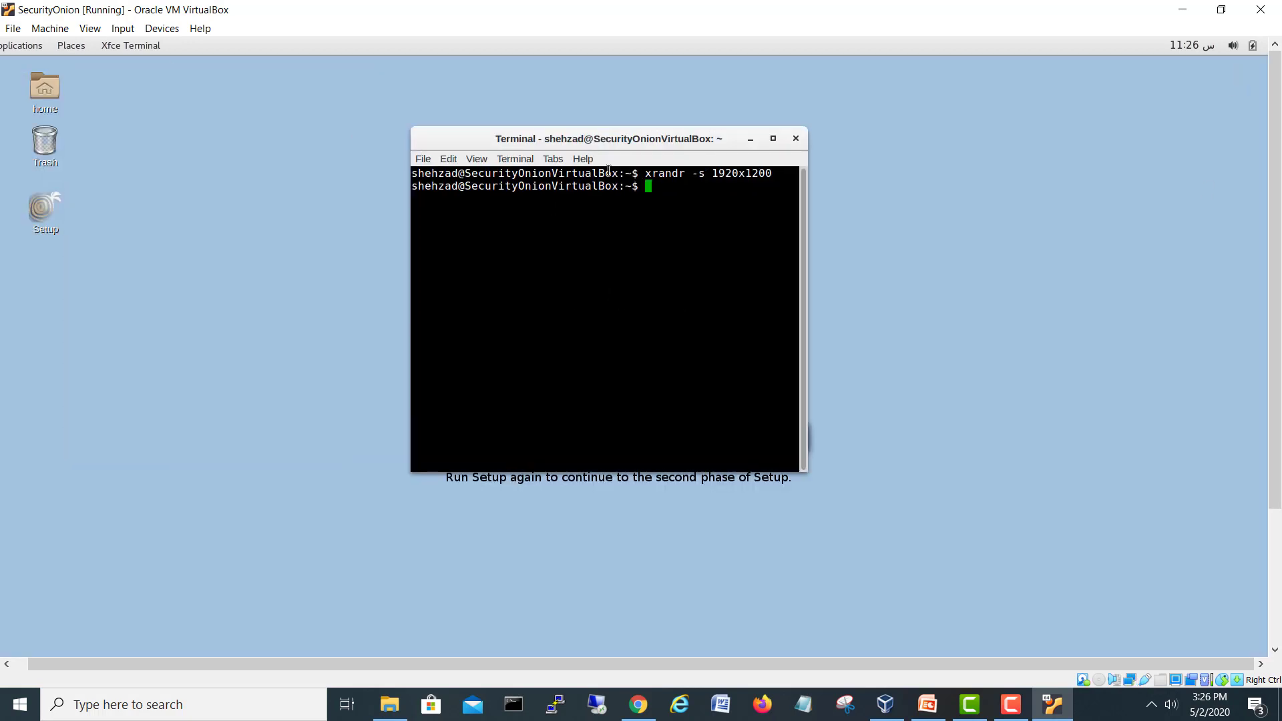
{"action": "left_click", "coordinate": [796, 138]}
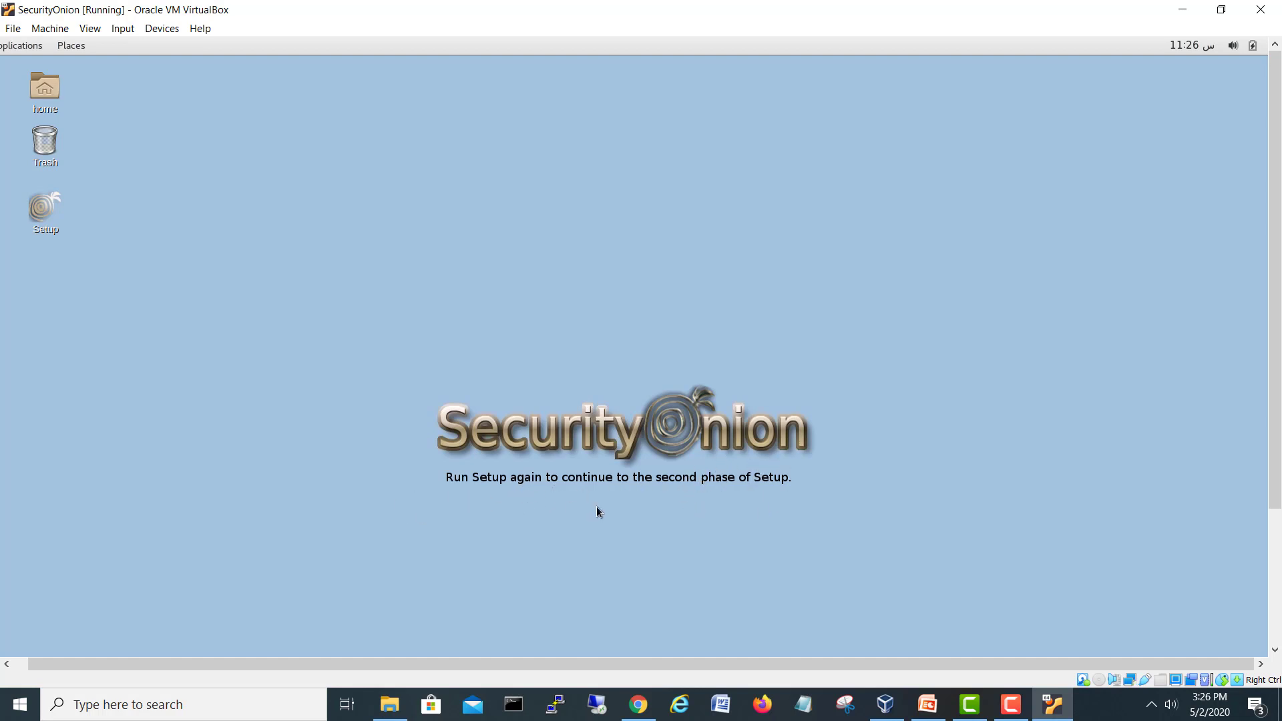
Launch the second phase of Security Onion Setup and authorise it with the account password
{"action": "double_click", "coordinate": [47, 206]}
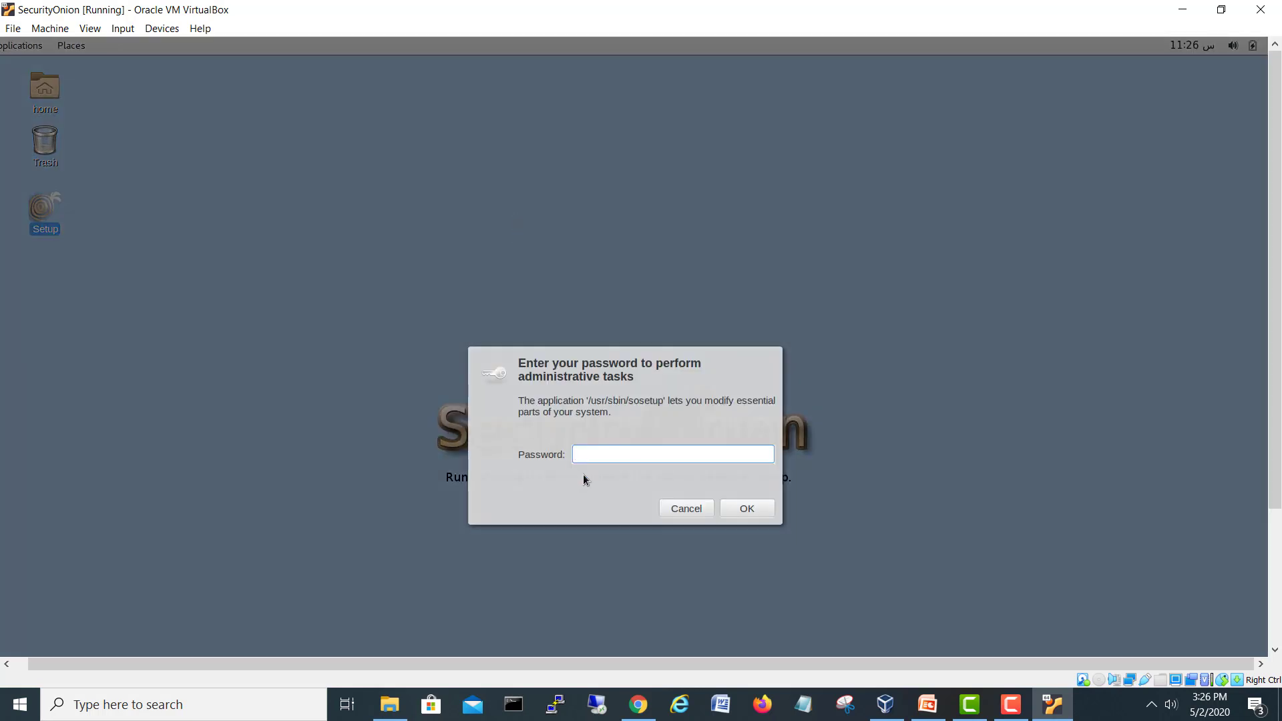
{"action": "type", "text": "*******"}
{"action": "left_click", "coordinate": [747, 514]}
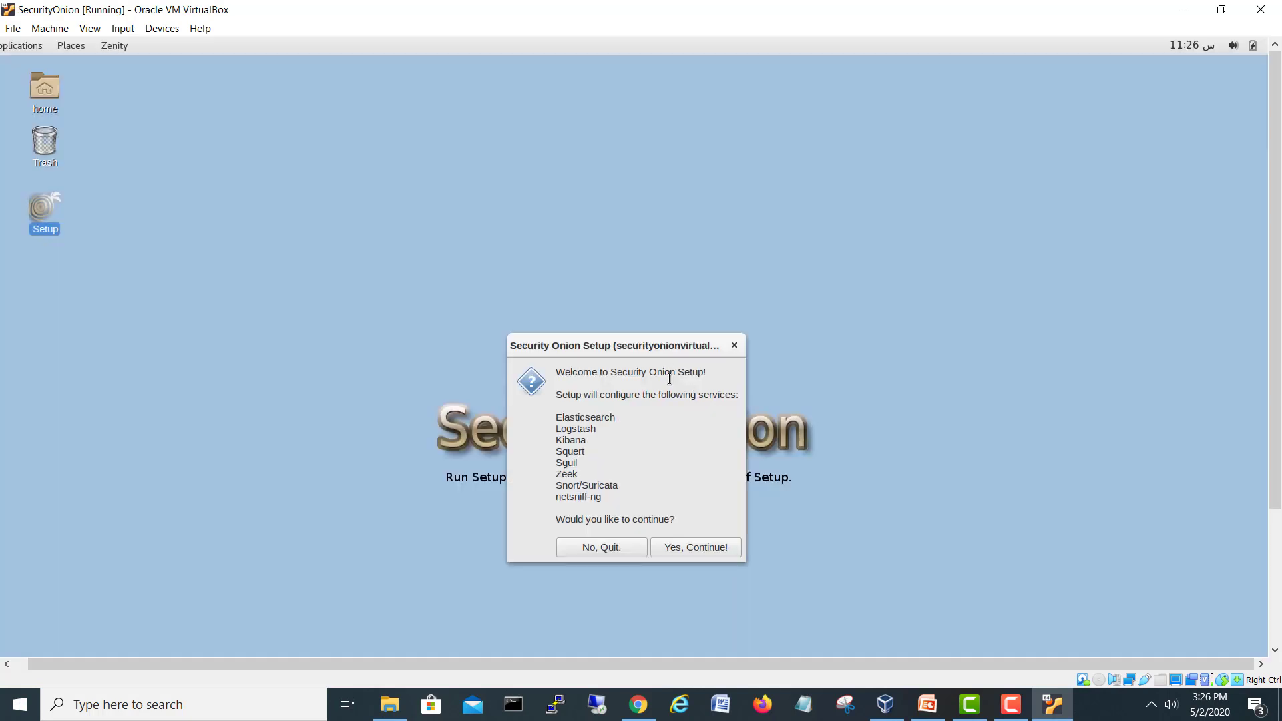
Continue past the welcome list of services and choose to skip network configuration
{"action": "left_click_drag", "start_coordinate": [649, 343], "coordinate": [636, 237]}
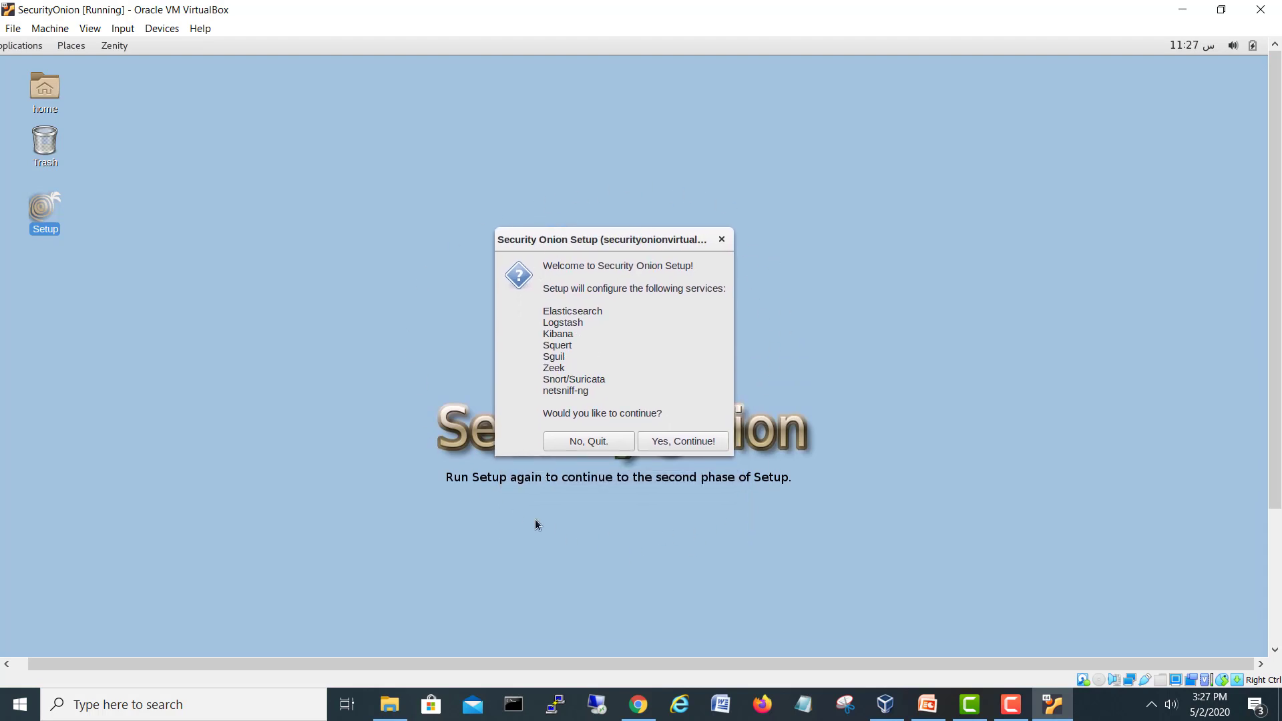
{"action": "left_click", "coordinate": [671, 439]}
{"action": "left_click_drag", "start_coordinate": [648, 406], "coordinate": [642, 310]}
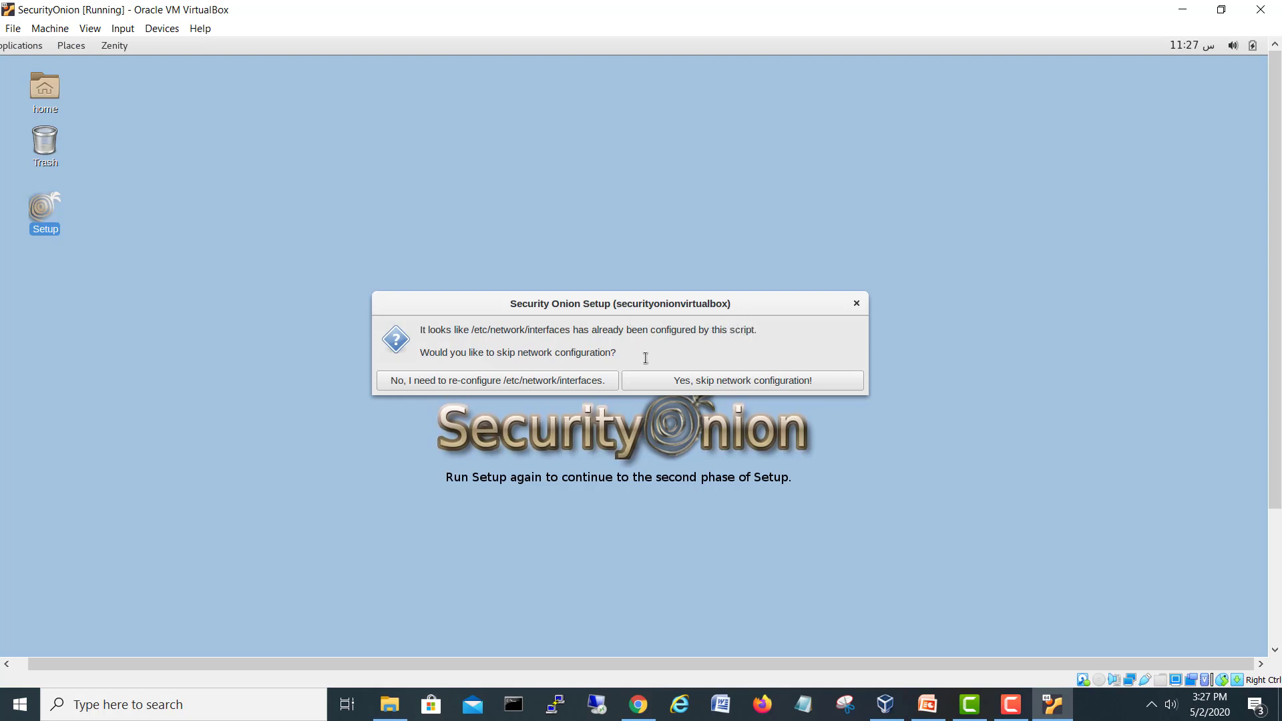
{"action": "left_click", "coordinate": [742, 381]}
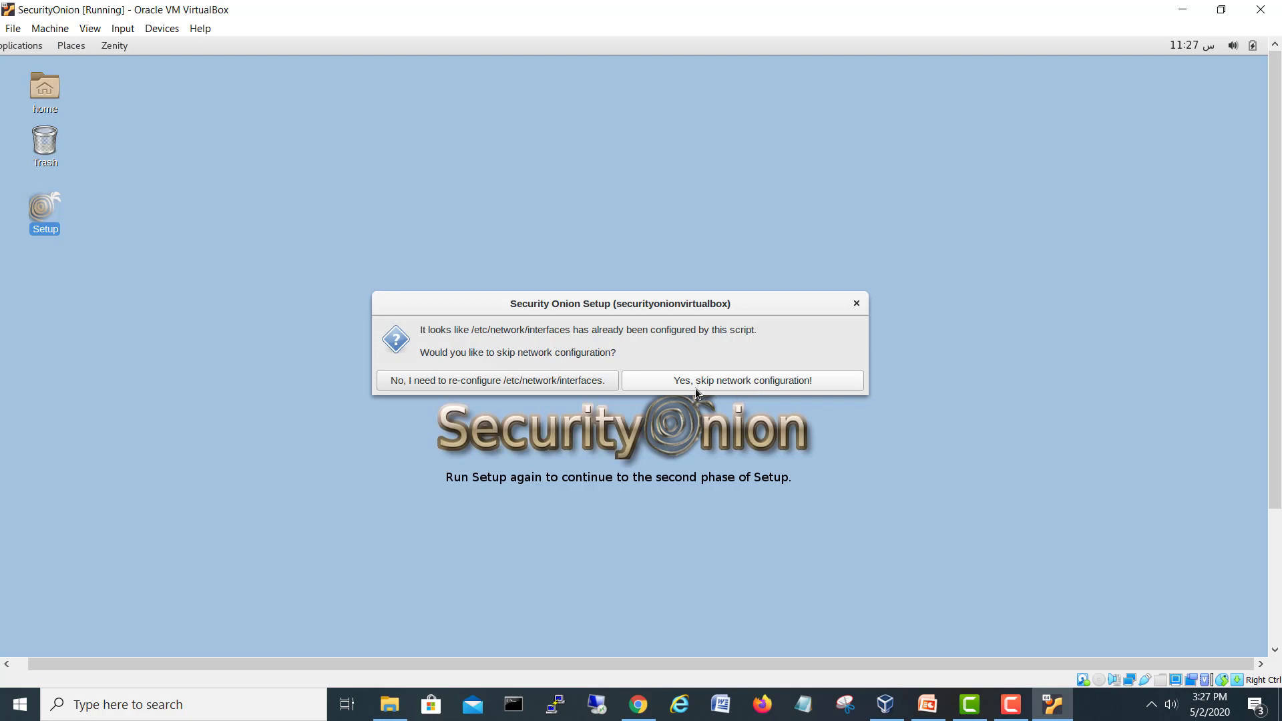
{"action": "left_click", "coordinate": [735, 383]}
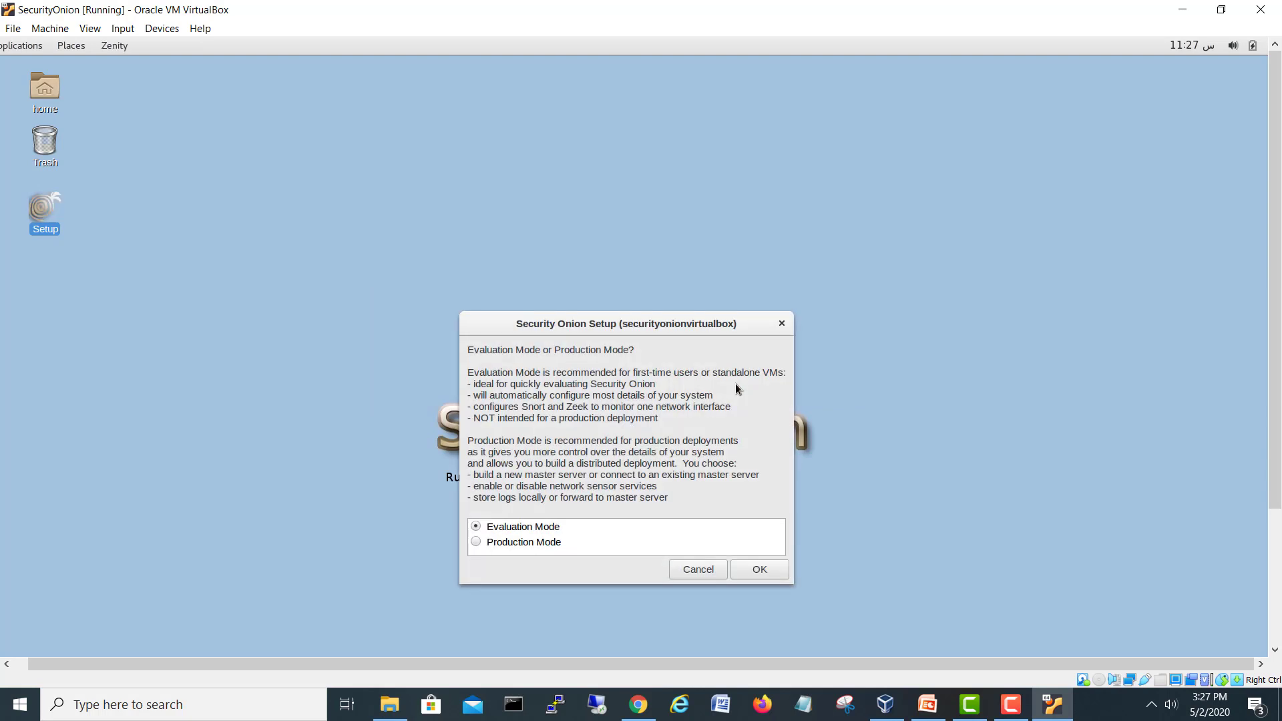
Accept Evaluation Mode and keep enp0s8 as the monitored network interface
{"action": "left_click_drag", "start_coordinate": [679, 322], "coordinate": [651, 250]}
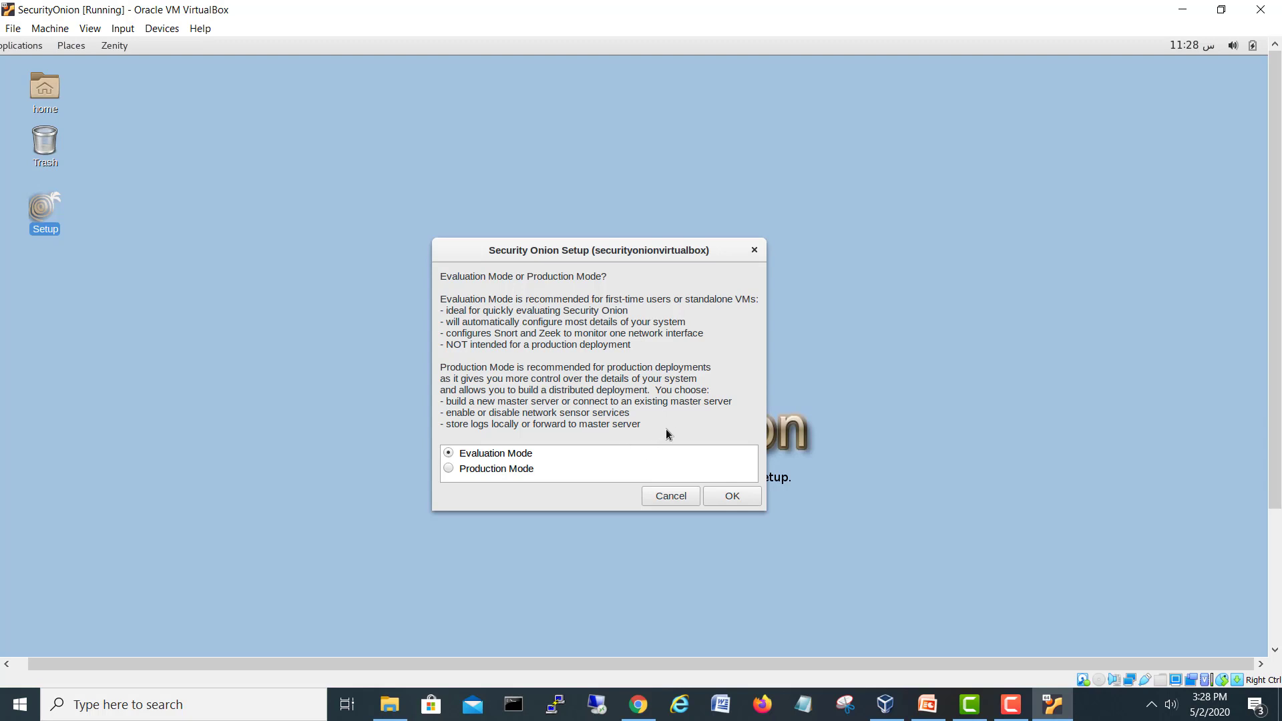
{"action": "left_click", "coordinate": [734, 501]}
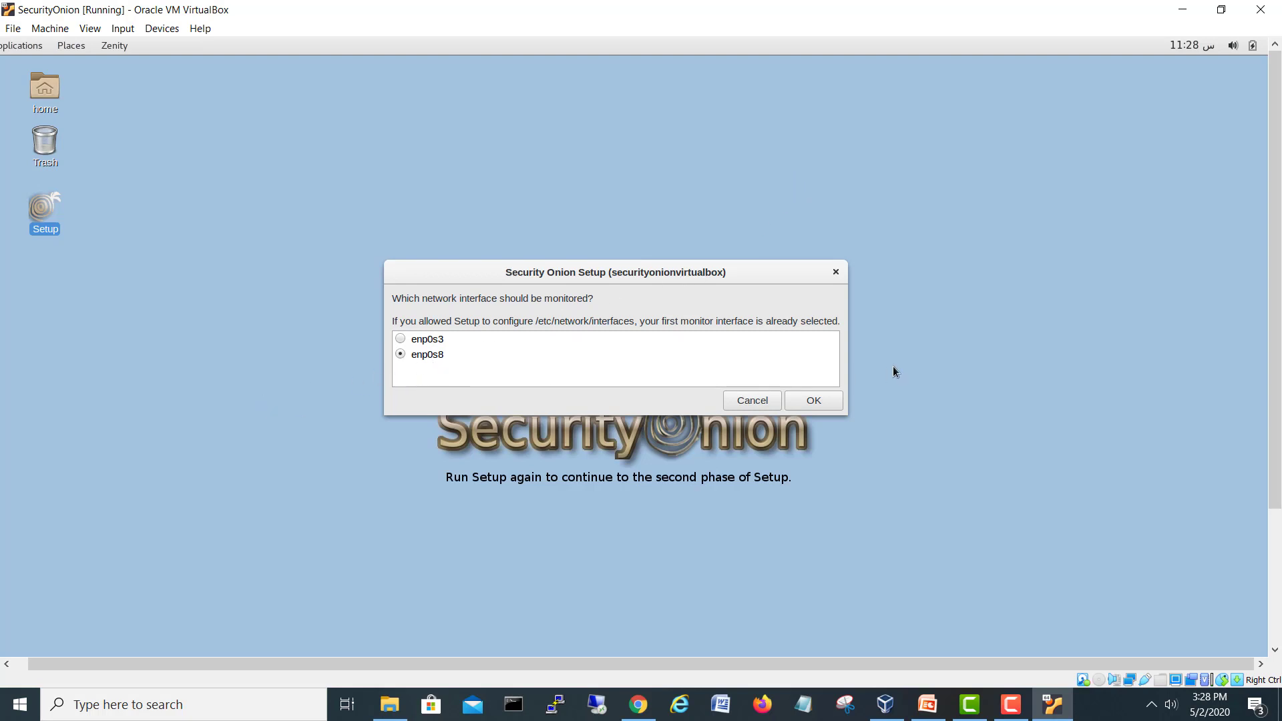
{"action": "left_click", "coordinate": [818, 400]}
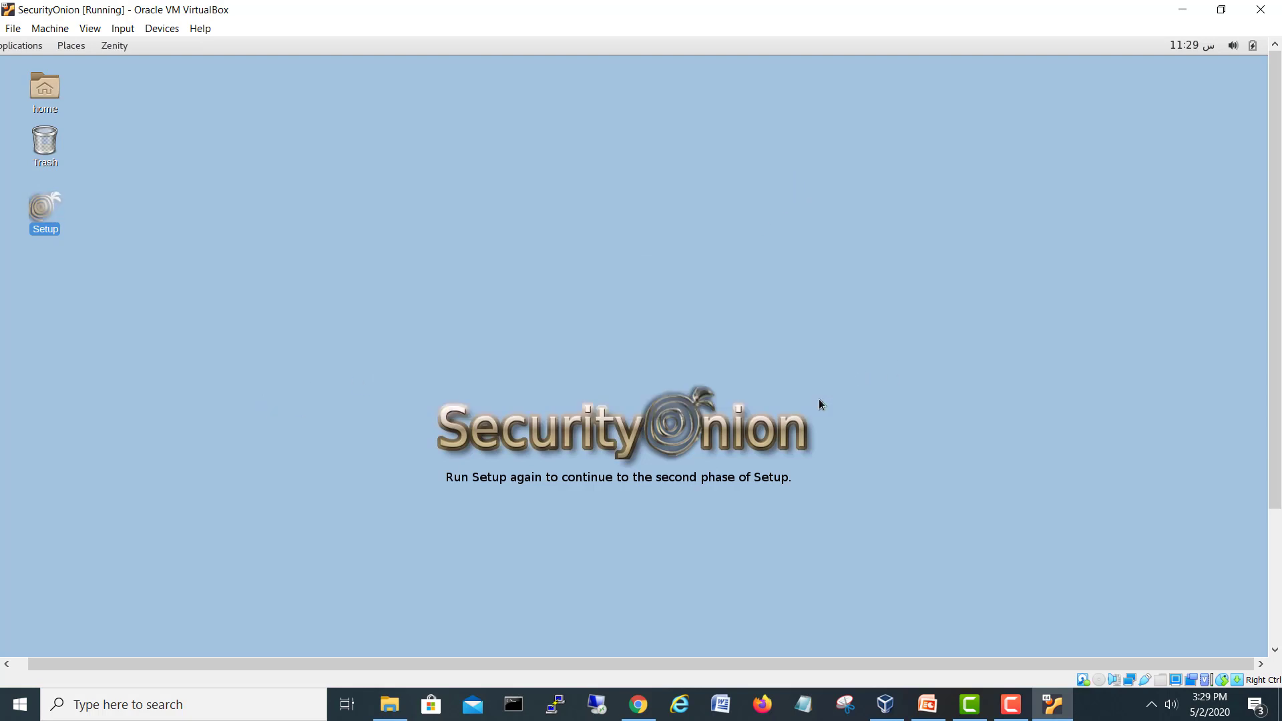
Enter the username for the first Kibana, Squert and Sguil user account and submit it
{"action": "left_click_drag", "start_coordinate": [673, 362], "coordinate": [690, 249]}
{"action": "left_click", "coordinate": [656, 389]}
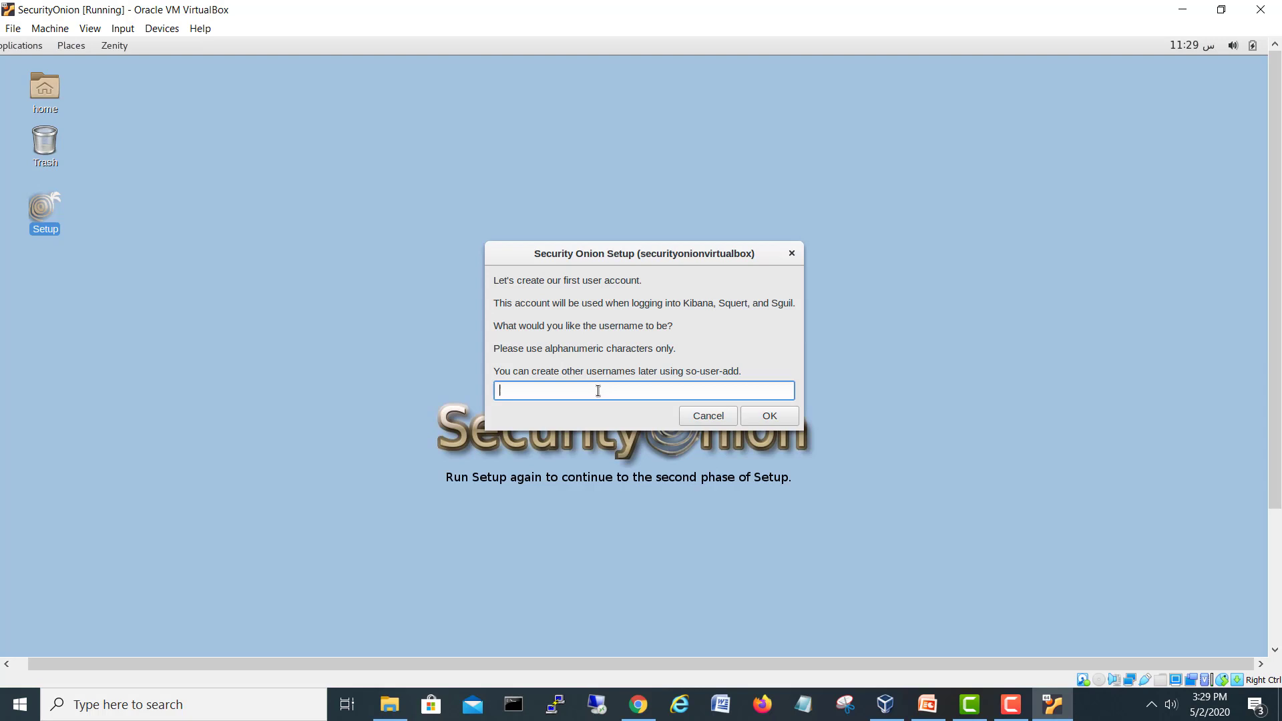
{"action": "type", "text": "shehzad"}
{"action": "left_click", "coordinate": [772, 418]}
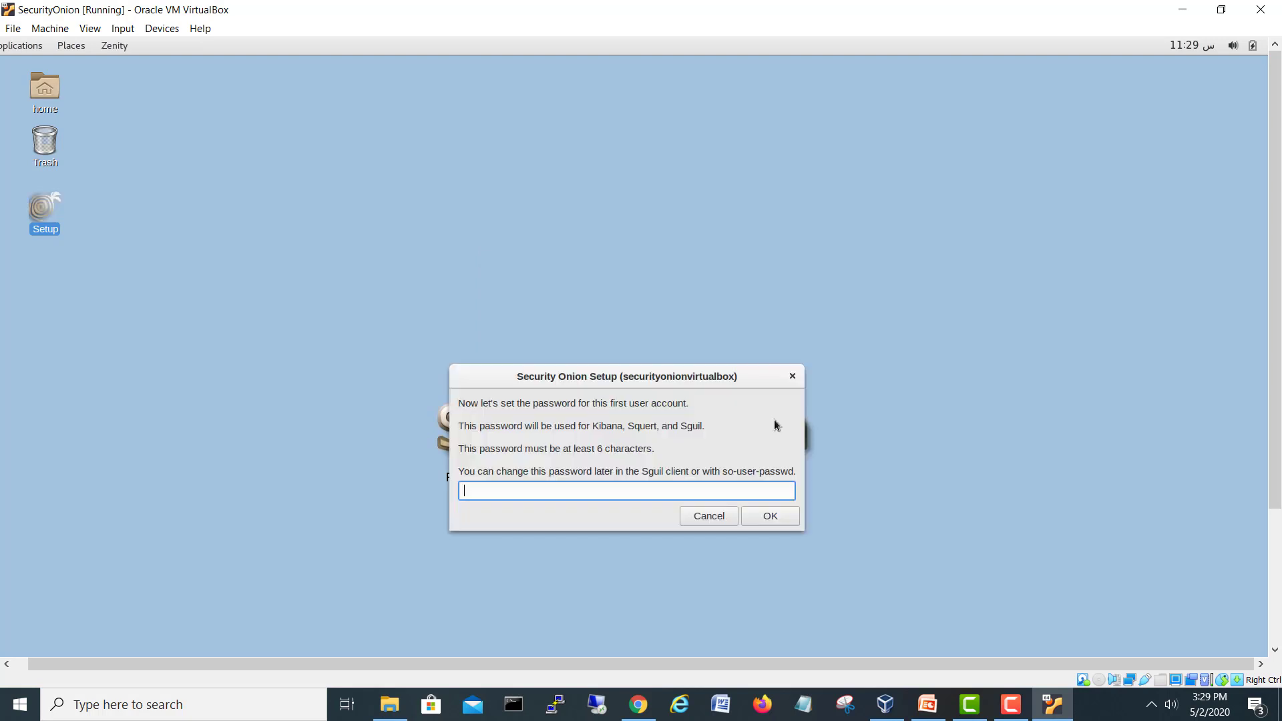
Set the first user account's password and enter it again to confirm it
{"action": "left_click_drag", "start_coordinate": [732, 379], "coordinate": [731, 354]}
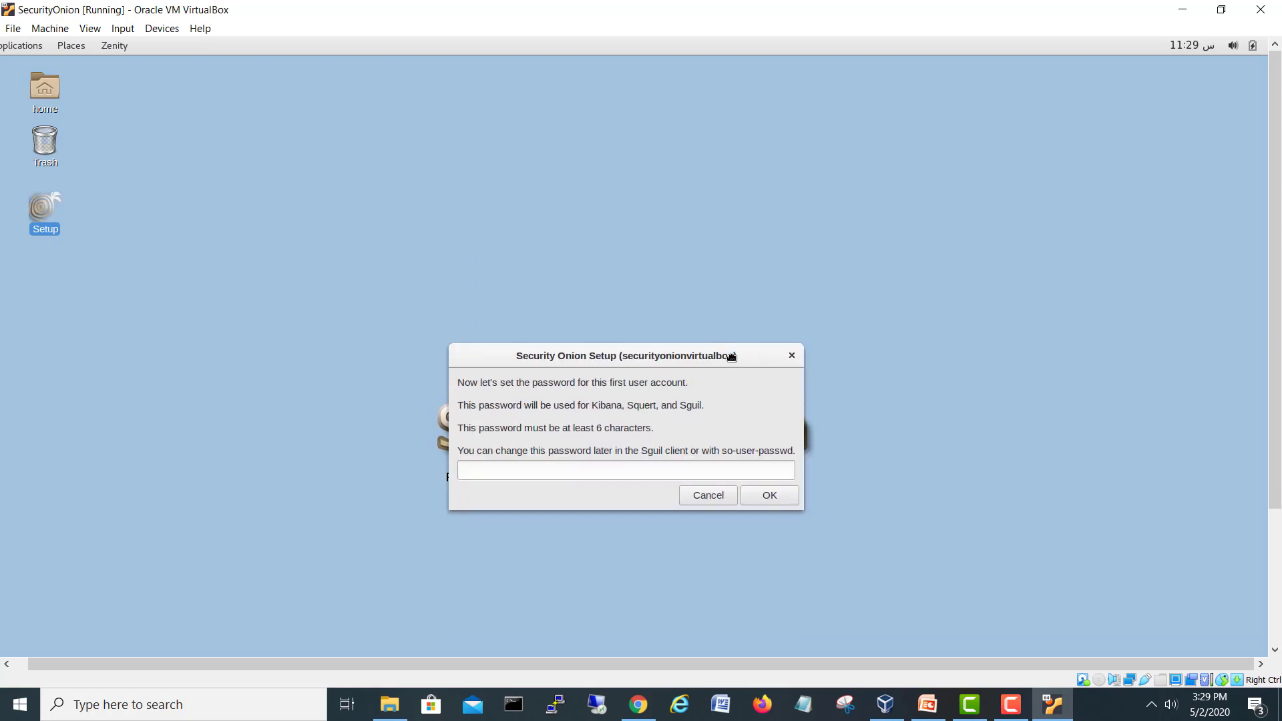
{"action": "type", "text": "•••••••"}
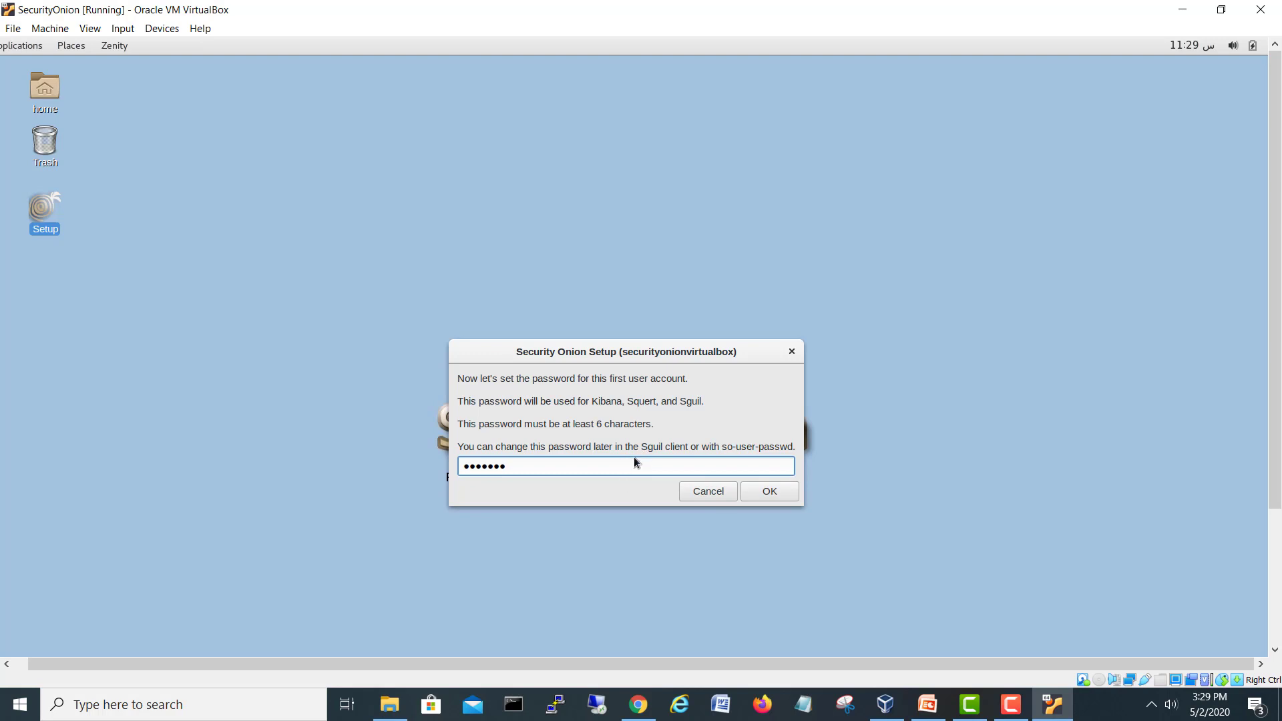
{"action": "left_click", "coordinate": [776, 495]}
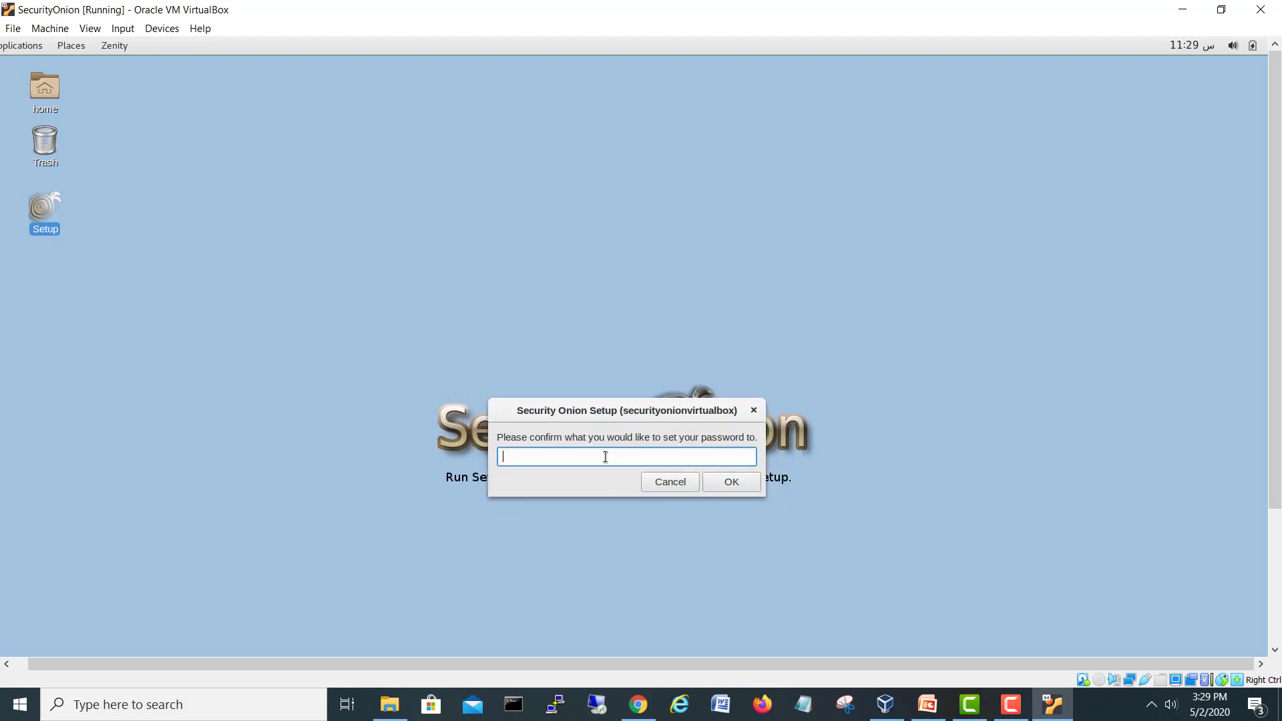
{"action": "type", "text": "•••••••"}
{"action": "left_click", "coordinate": [732, 486]}
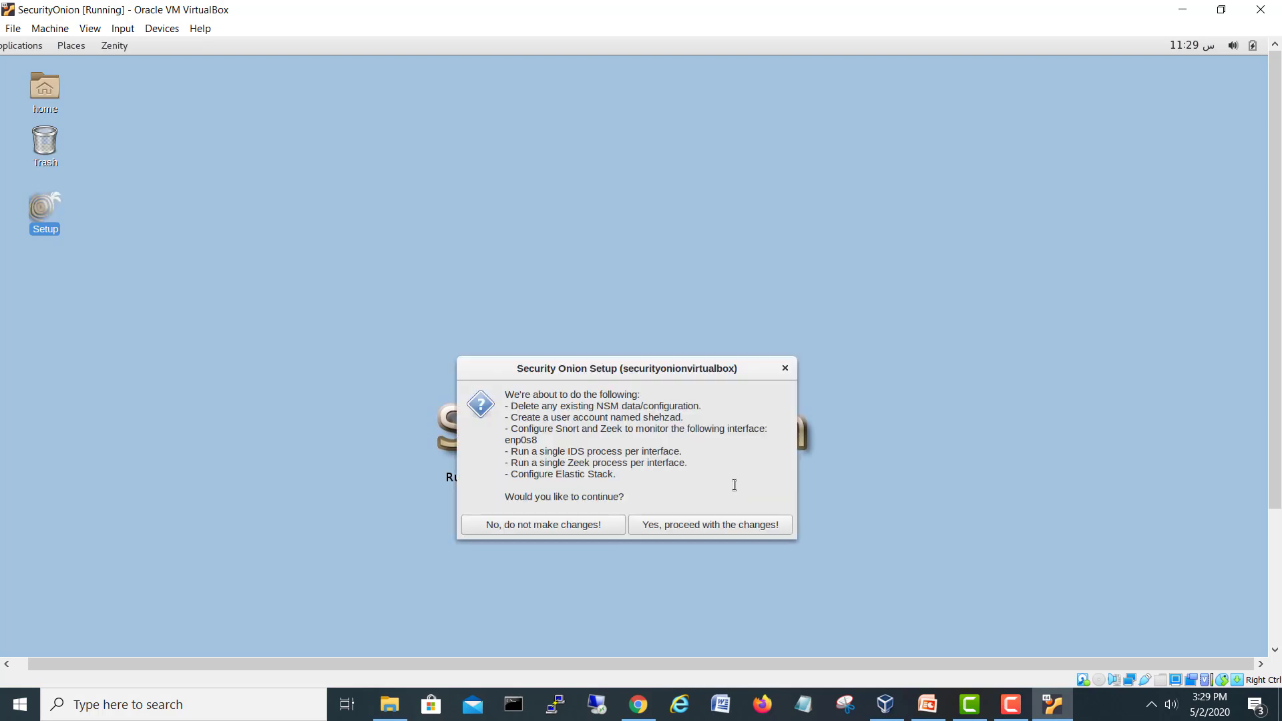
Review the summary of planned Snort, Zeek and Elastic Stack changes and proceed with them
{"action": "left_click_drag", "start_coordinate": [702, 369], "coordinate": [675, 250]}
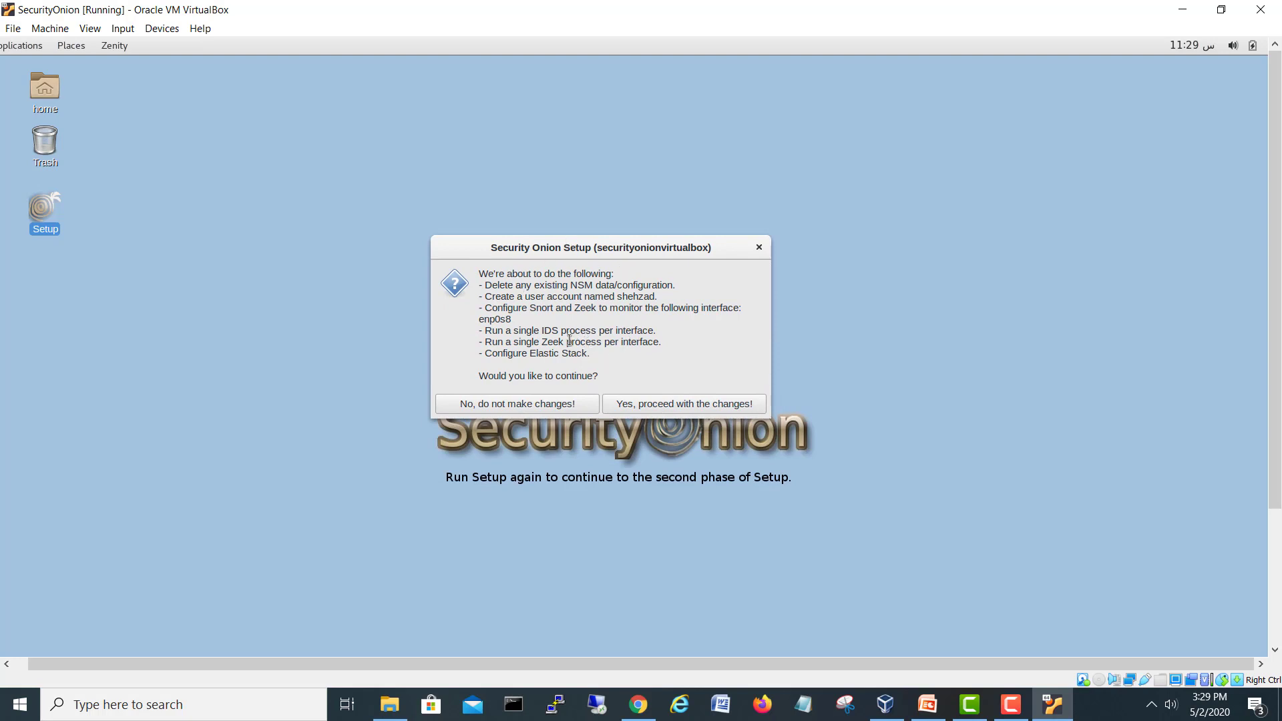
{"action": "left_click_drag", "start_coordinate": [485, 330], "coordinate": [664, 342]}
{"action": "left_click_drag", "start_coordinate": [515, 318], "coordinate": [566, 331]}
{"action": "left_click", "coordinate": [608, 342]}
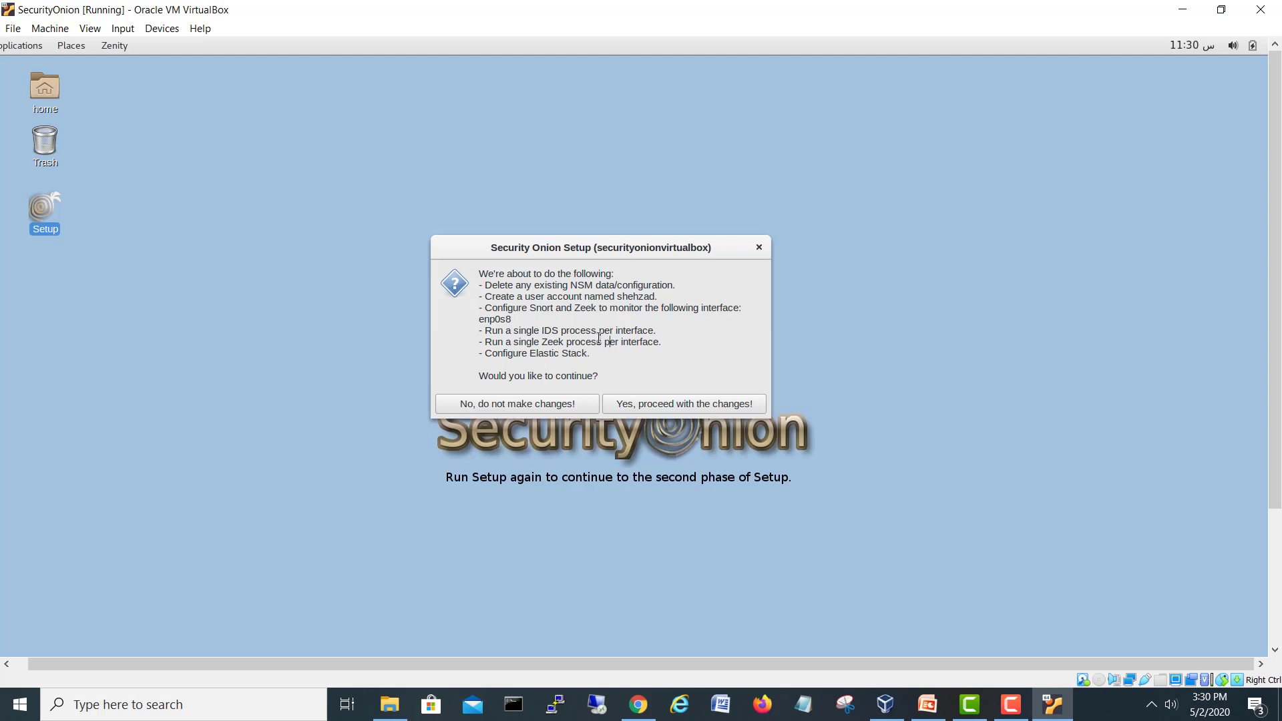
{"action": "left_click", "coordinate": [666, 405]}
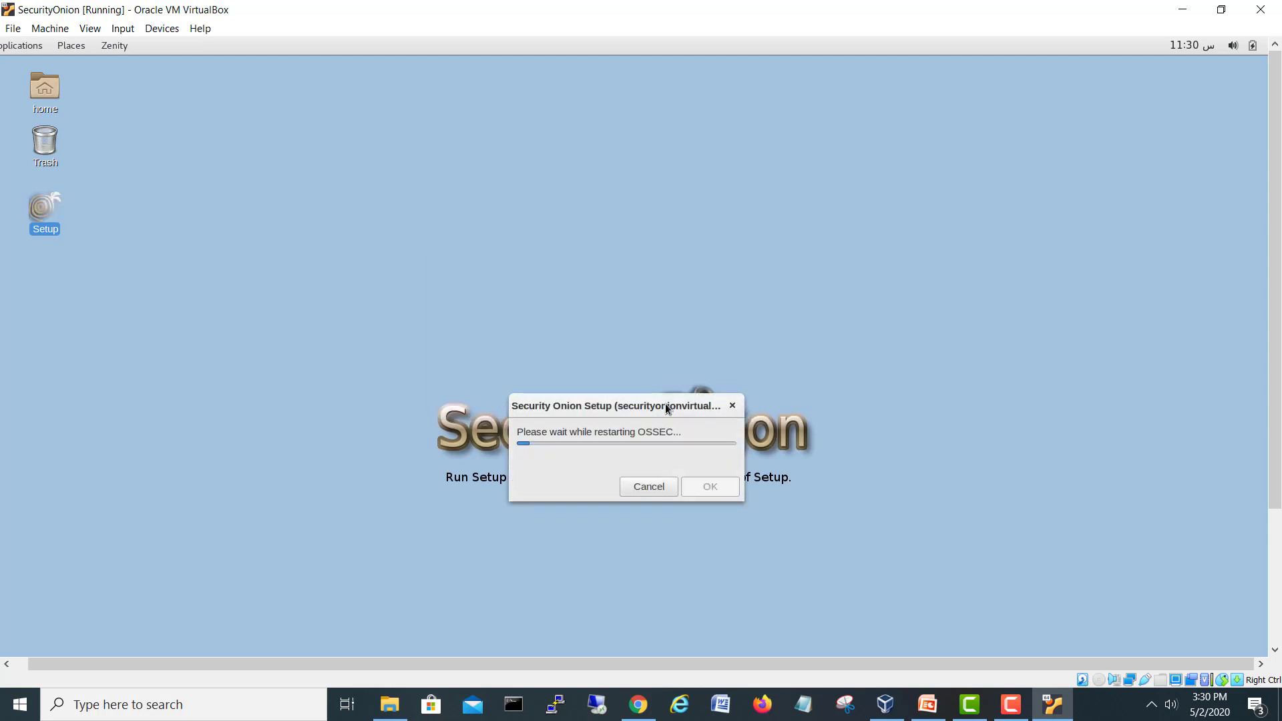
{"action": "left_click_drag", "start_coordinate": [663, 396], "coordinate": [631, 179]}
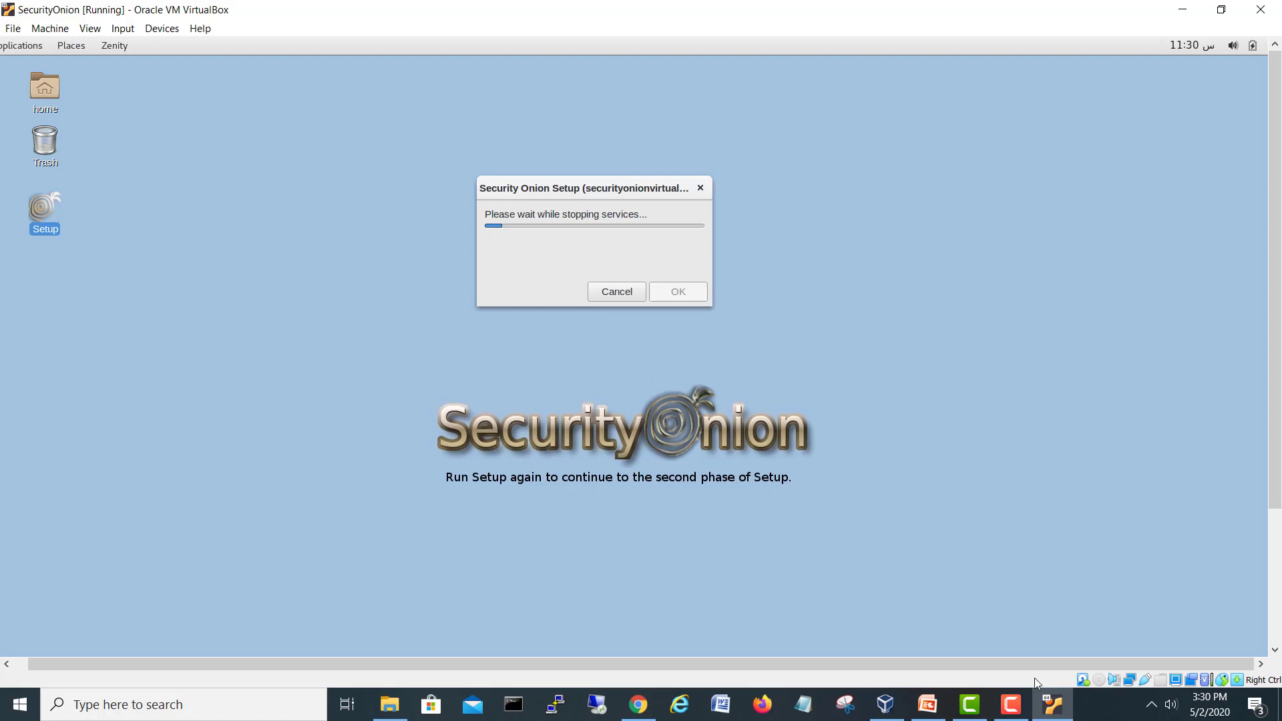
{"action": "left_click", "coordinate": [1011, 705]}
{"action": "left_click", "coordinate": [1214, 644]}
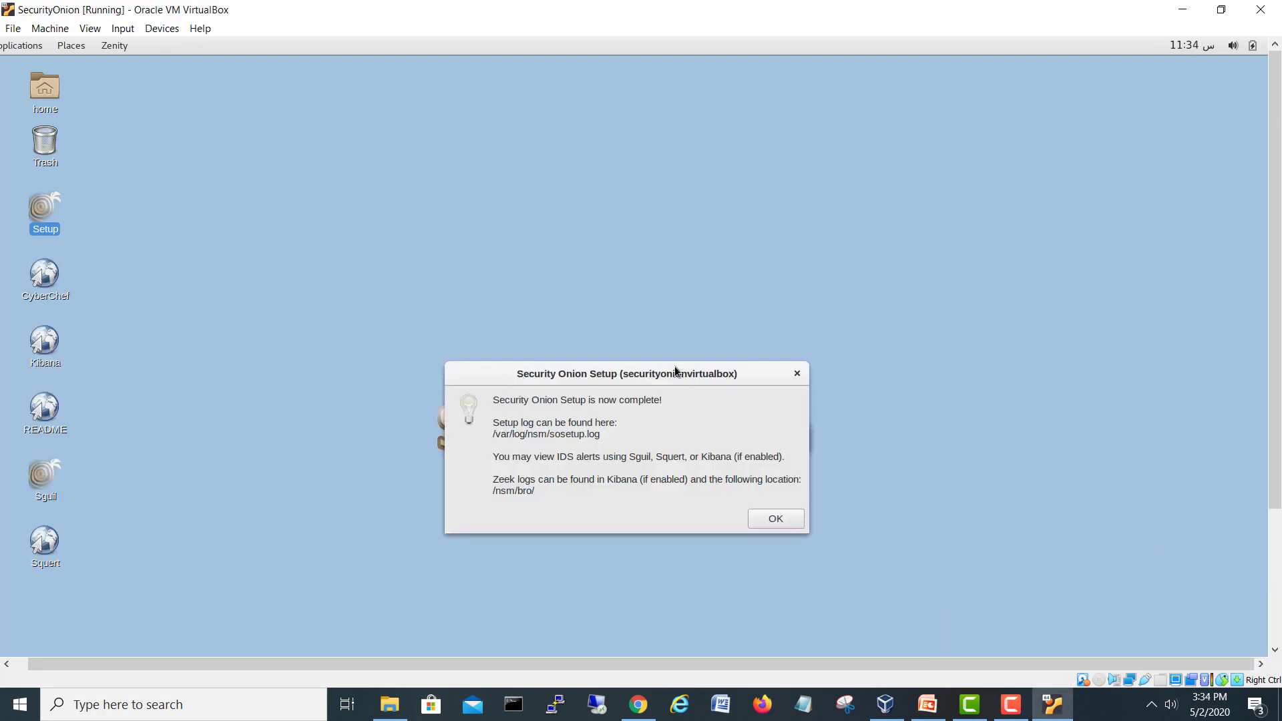
Read the Setup completion notice, highlight the line about viewing IDS alerts, and dismiss the notice
{"action": "left_click_drag", "start_coordinate": [678, 364], "coordinate": [719, 269]}
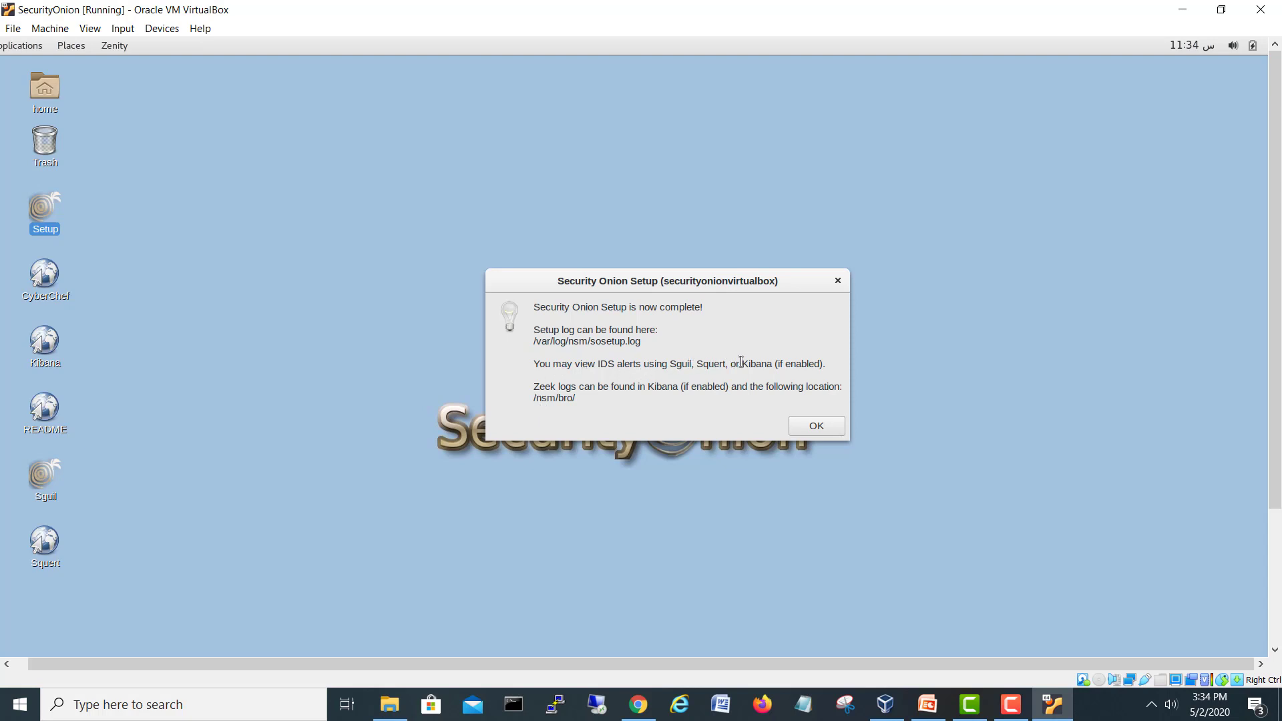
{"action": "left_click_drag", "start_coordinate": [826, 363], "coordinate": [525, 370]}
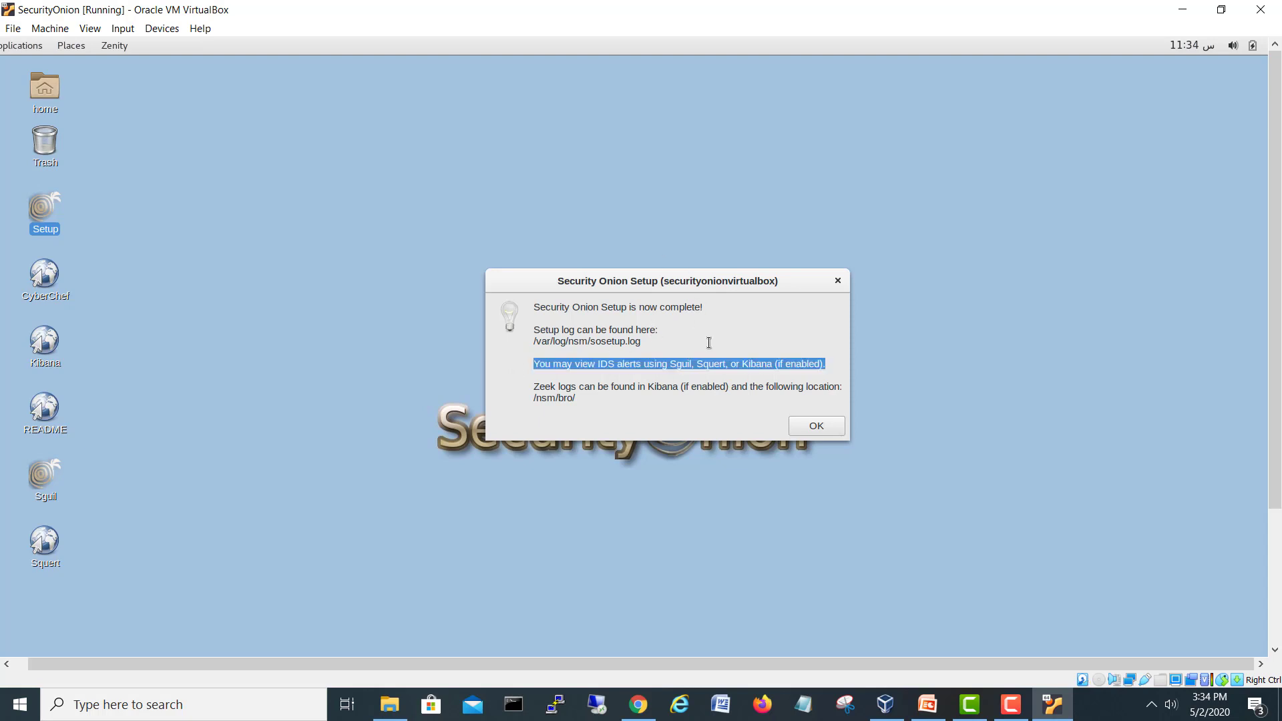
{"action": "left_click", "coordinate": [826, 430]}
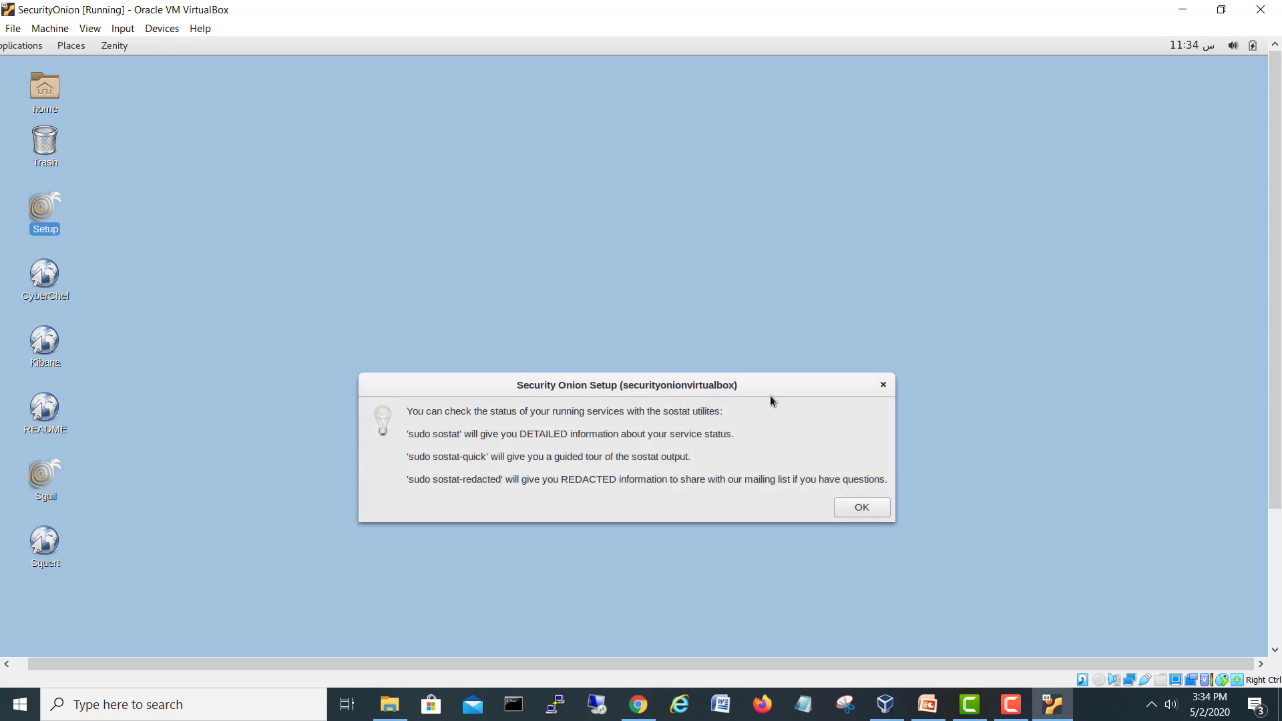
Examine the notice about checking service status with the sostat utilities, particularly the 'sudo sostat' command
{"action": "left_click_drag", "start_coordinate": [768, 388], "coordinate": [780, 325]}
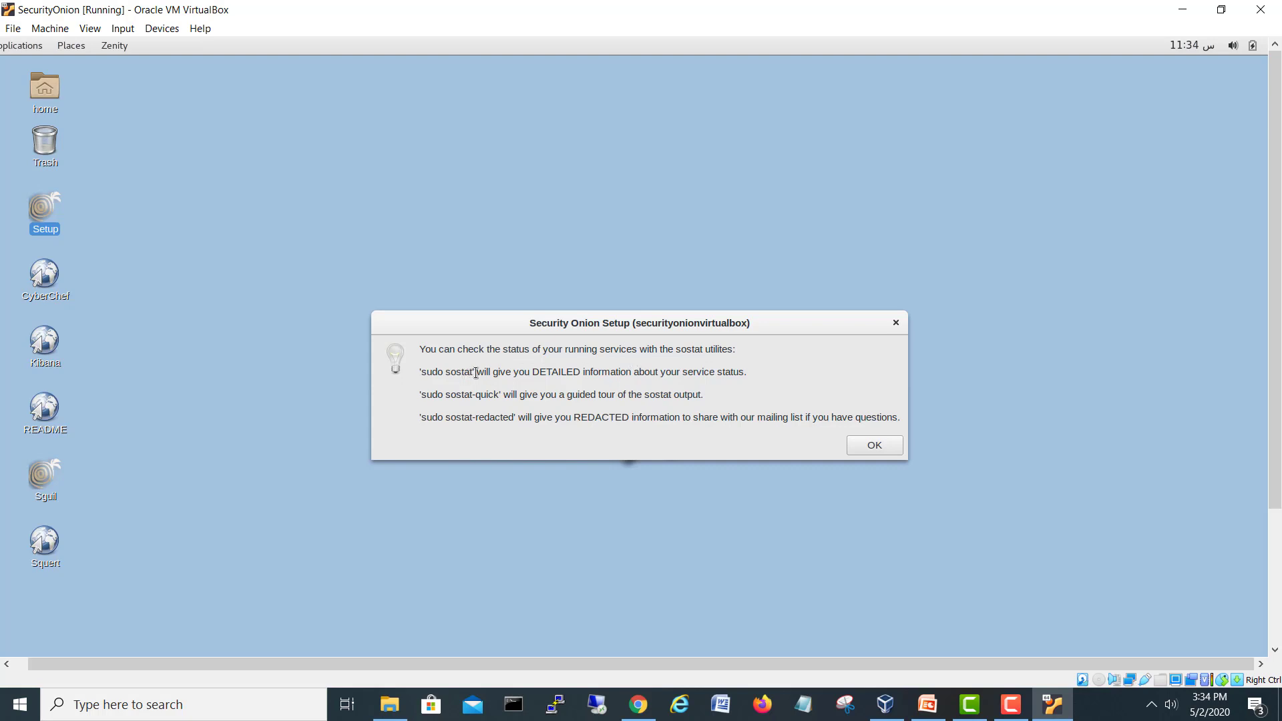
{"action": "left_click_drag", "start_coordinate": [477, 373], "coordinate": [428, 374]}
{"action": "left_click", "coordinate": [454, 387]}
Open a terminal window from the Security Onion desktop's list of accessories, leaving the sostat notice open
{"action": "left_click", "coordinate": [13, 51]}
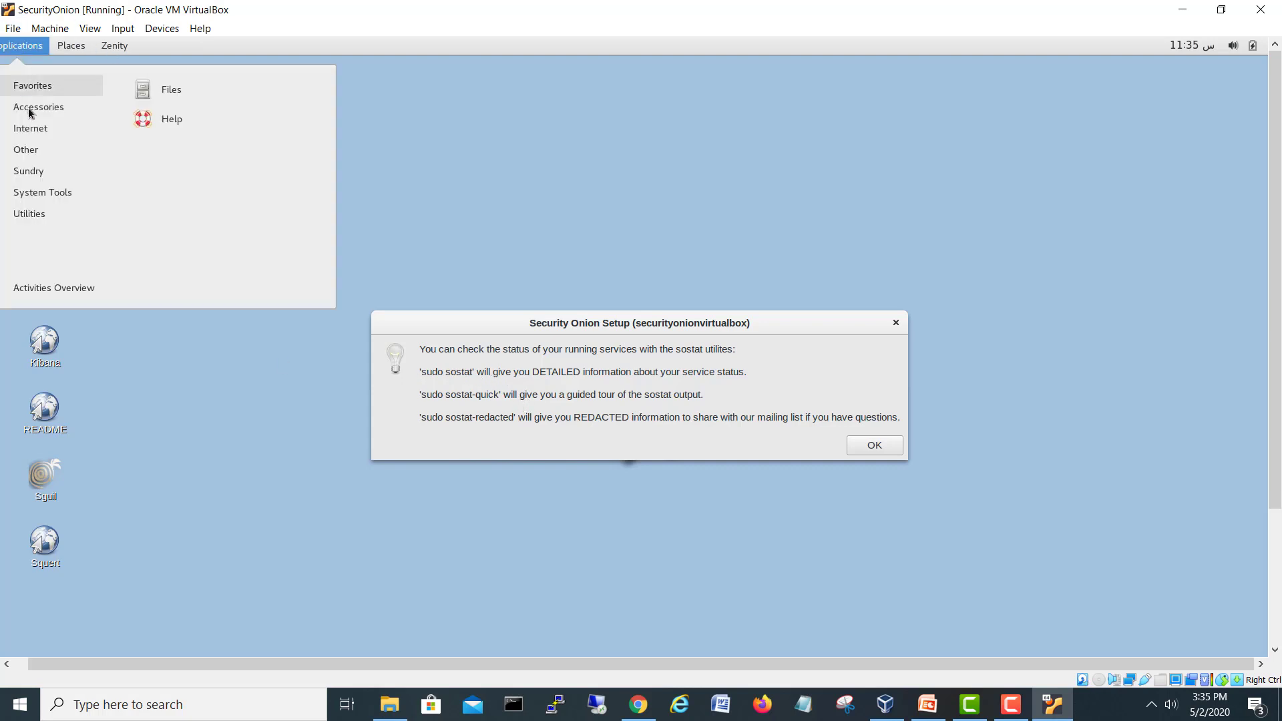
{"action": "mouse_move", "coordinate": [36, 155]}
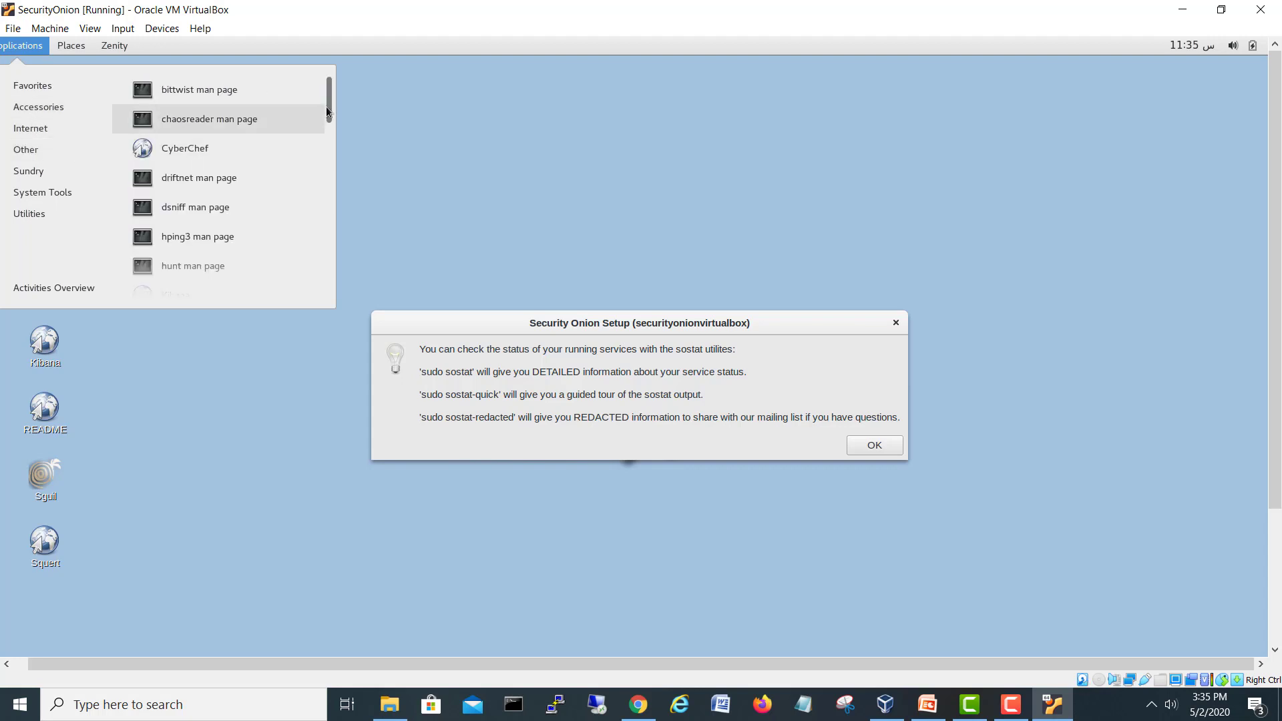
{"action": "scroll", "coordinate": [334, 107], "scroll_direction": "down", "scroll_amount": 3}
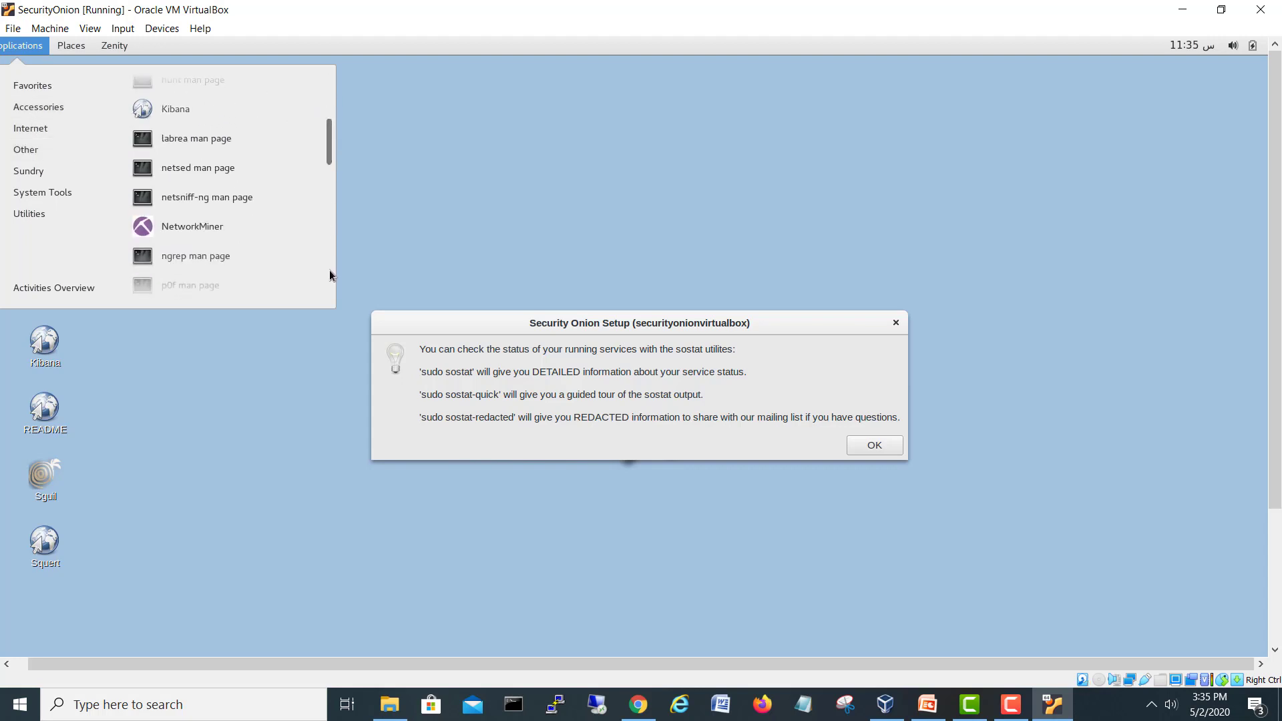
{"action": "left_click_drag", "start_coordinate": [329, 130], "coordinate": [329, 264]}
{"action": "left_click", "coordinate": [201, 230]}
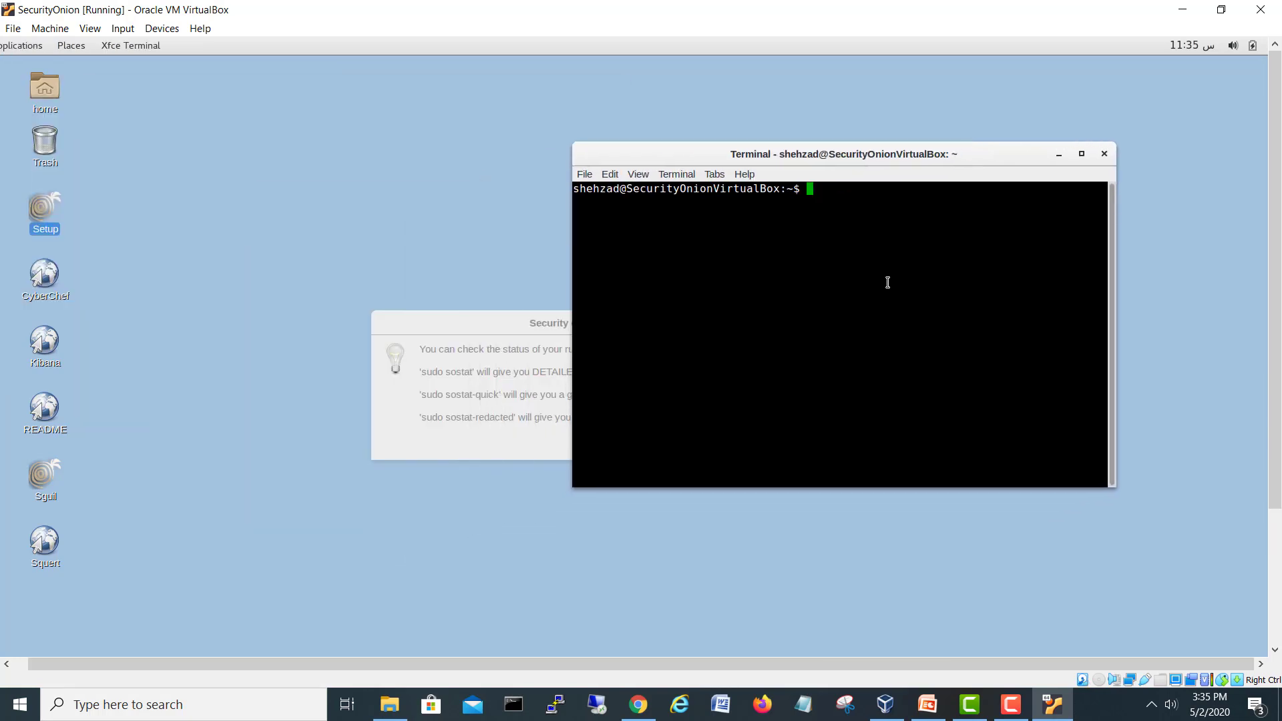
Run 'sudo sostat' in the terminal and enter the account password at the sudo prompt
{"action": "type", "text": "sudo sostat"}
{"action": "key", "text": "Return"}
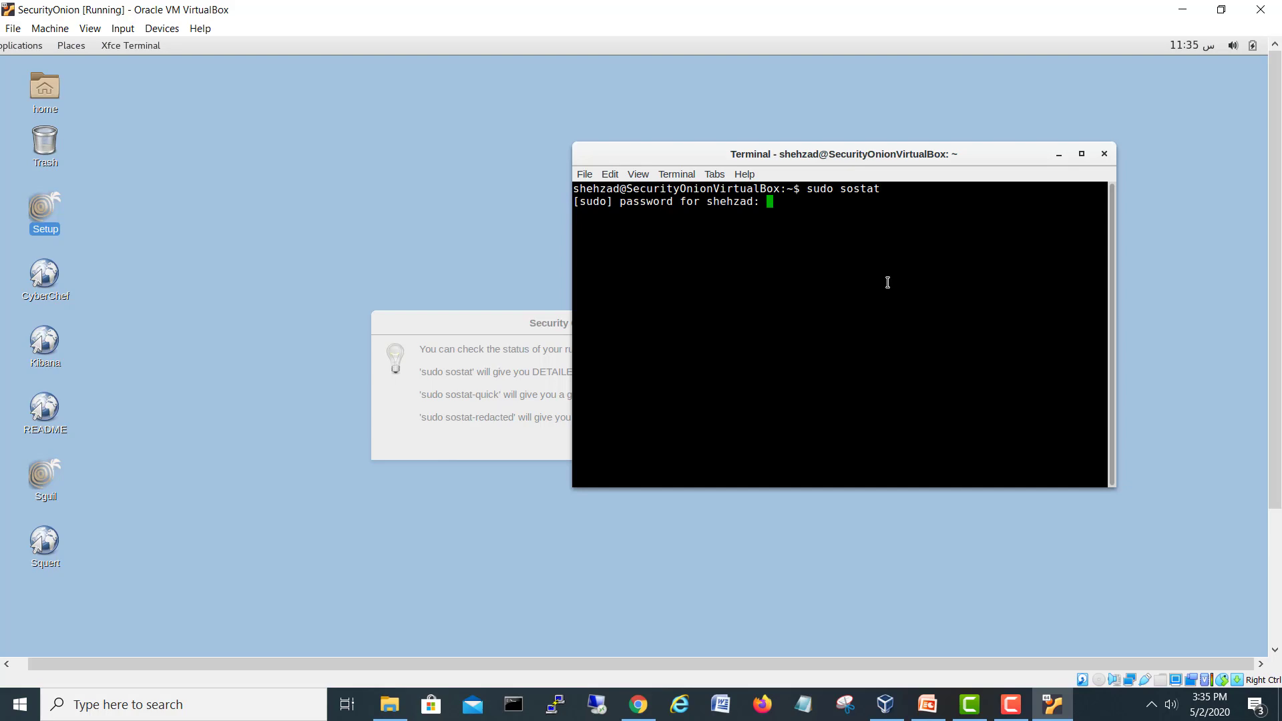
{"action": "key", "text": "Return"}
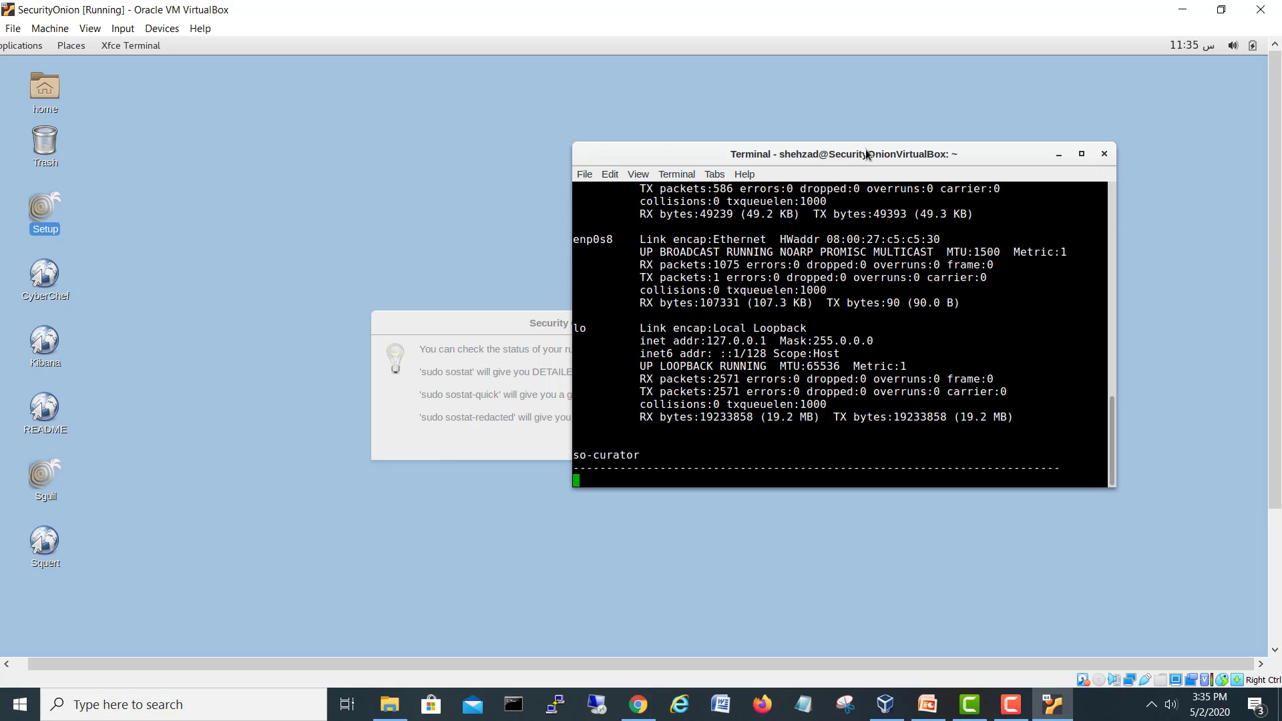
Reposition the terminal window and enlarge it to fill most of the desktop so more sostat output fits
{"action": "left_click_drag", "start_coordinate": [866, 153], "coordinate": [525, 114]}
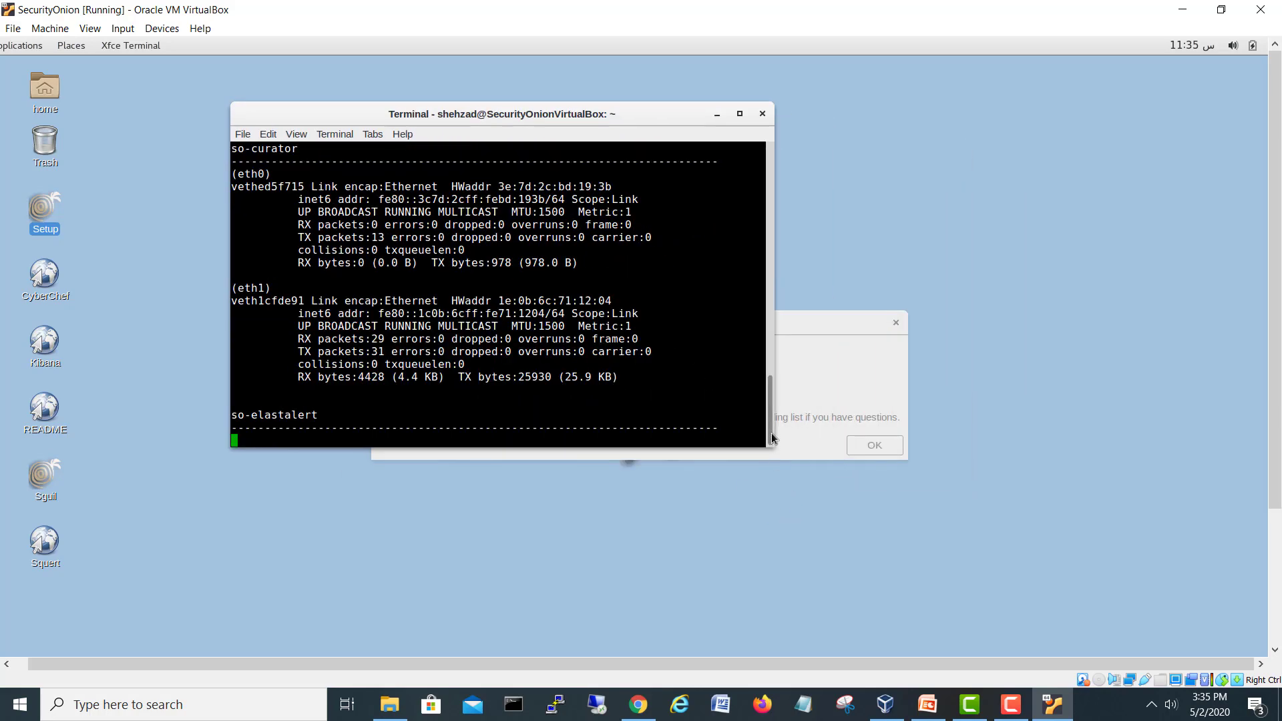
{"action": "left_click_drag", "start_coordinate": [771, 446], "coordinate": [1092, 591]}
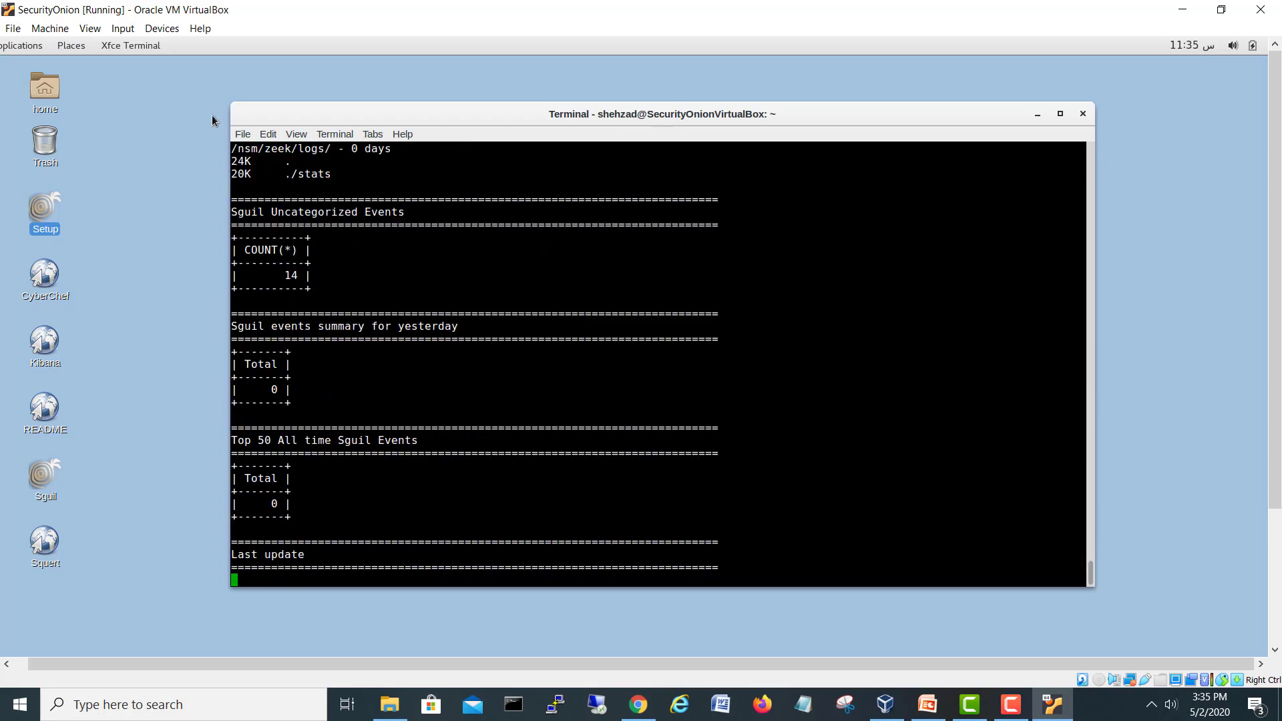
{"action": "left_click_drag", "start_coordinate": [231, 103], "coordinate": [143, 88]}
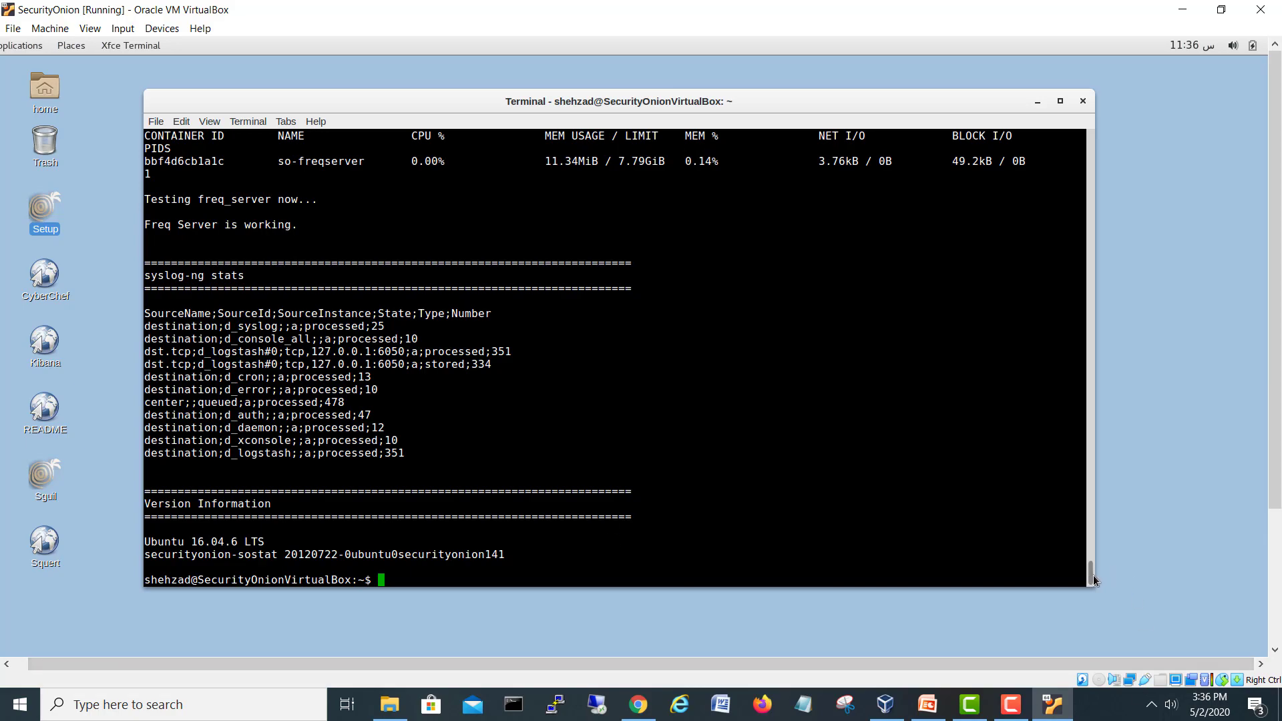
Examine the sostat output from Service Status and Interface Status through Version Information, highlighting the inet address of enp0s3
{"action": "left_click_drag", "start_coordinate": [1090, 579], "coordinate": [1093, 139]}
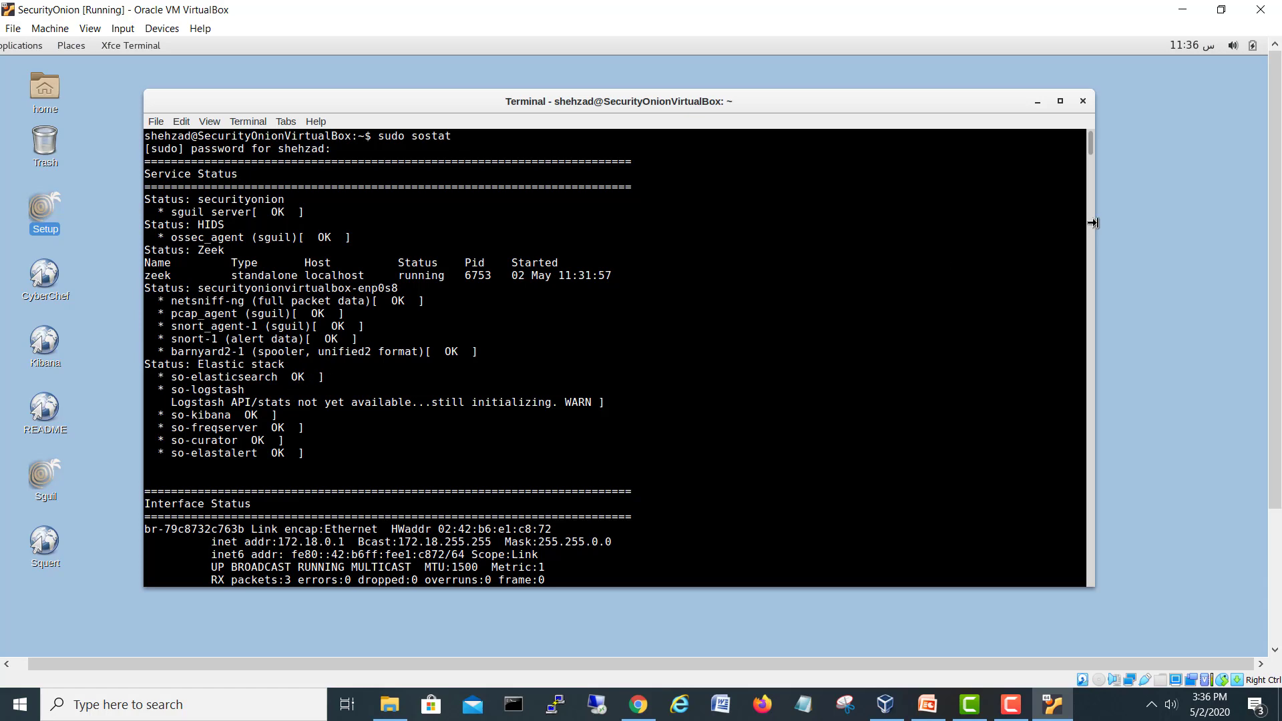
{"action": "left_click_drag", "start_coordinate": [1092, 146], "coordinate": [1092, 150]}
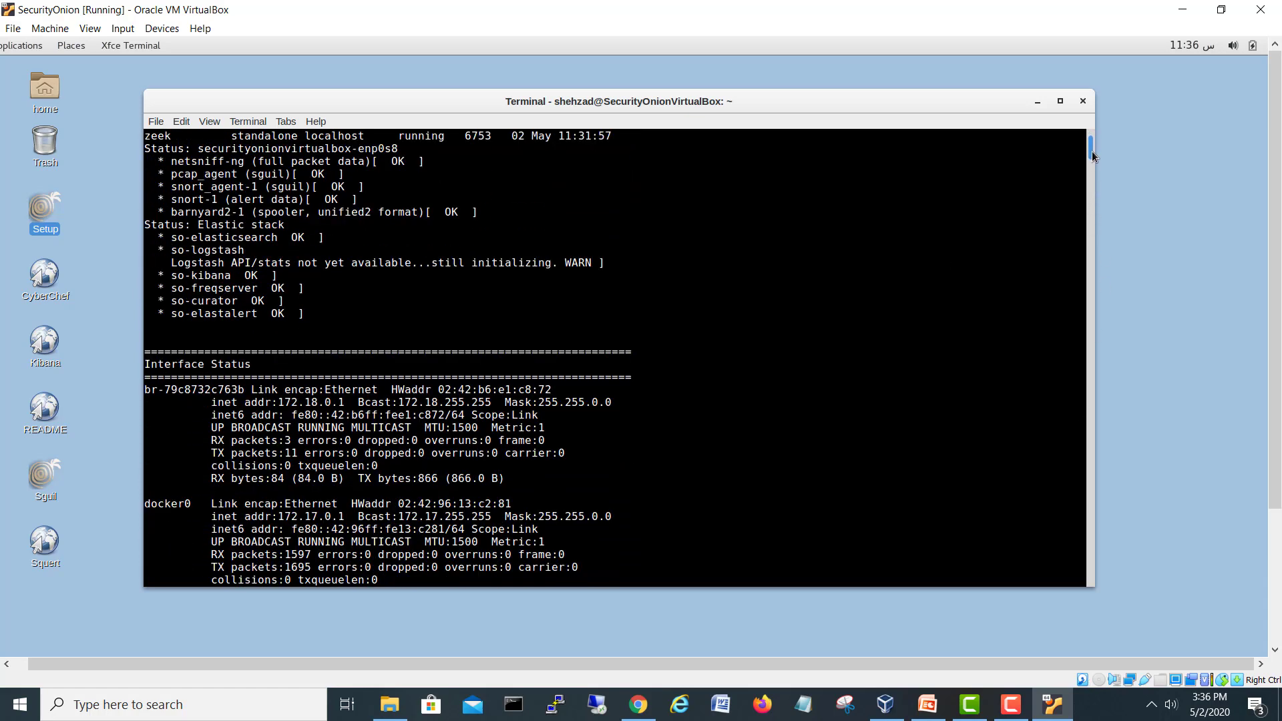
{"action": "left_click_drag", "start_coordinate": [1092, 151], "coordinate": [1093, 163]}
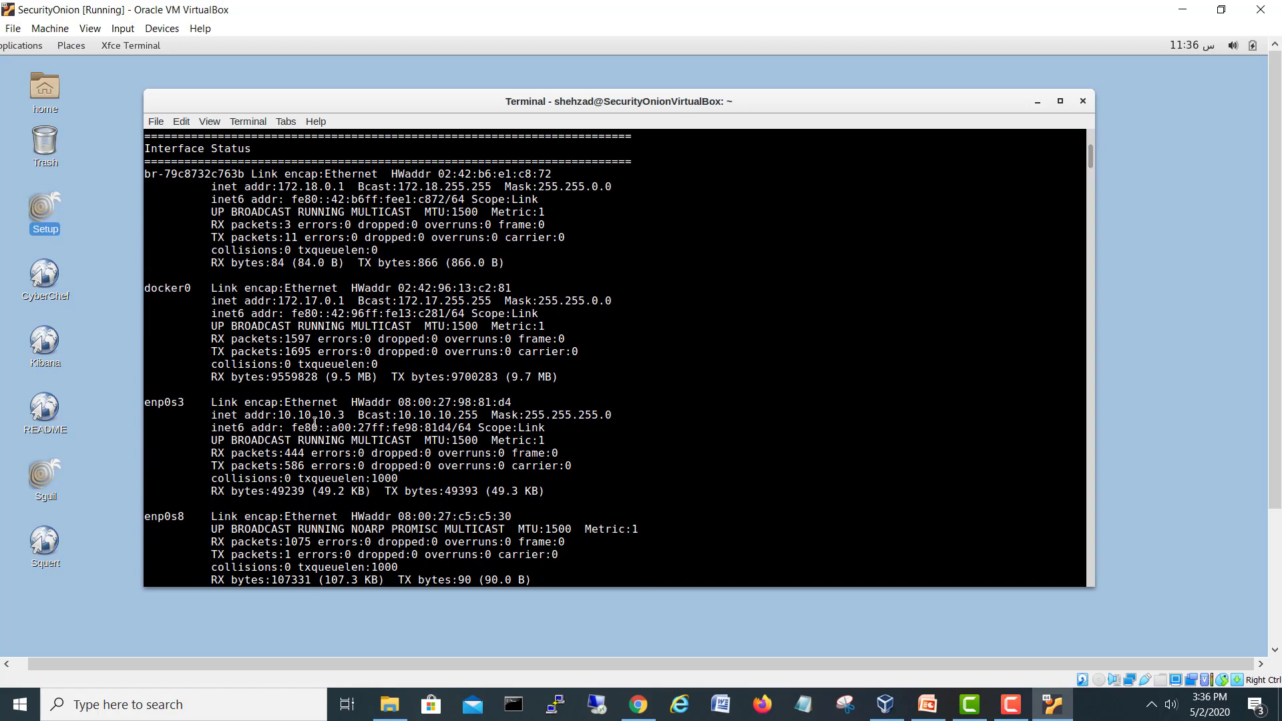
{"action": "left_click_drag", "start_coordinate": [349, 418], "coordinate": [270, 417]}
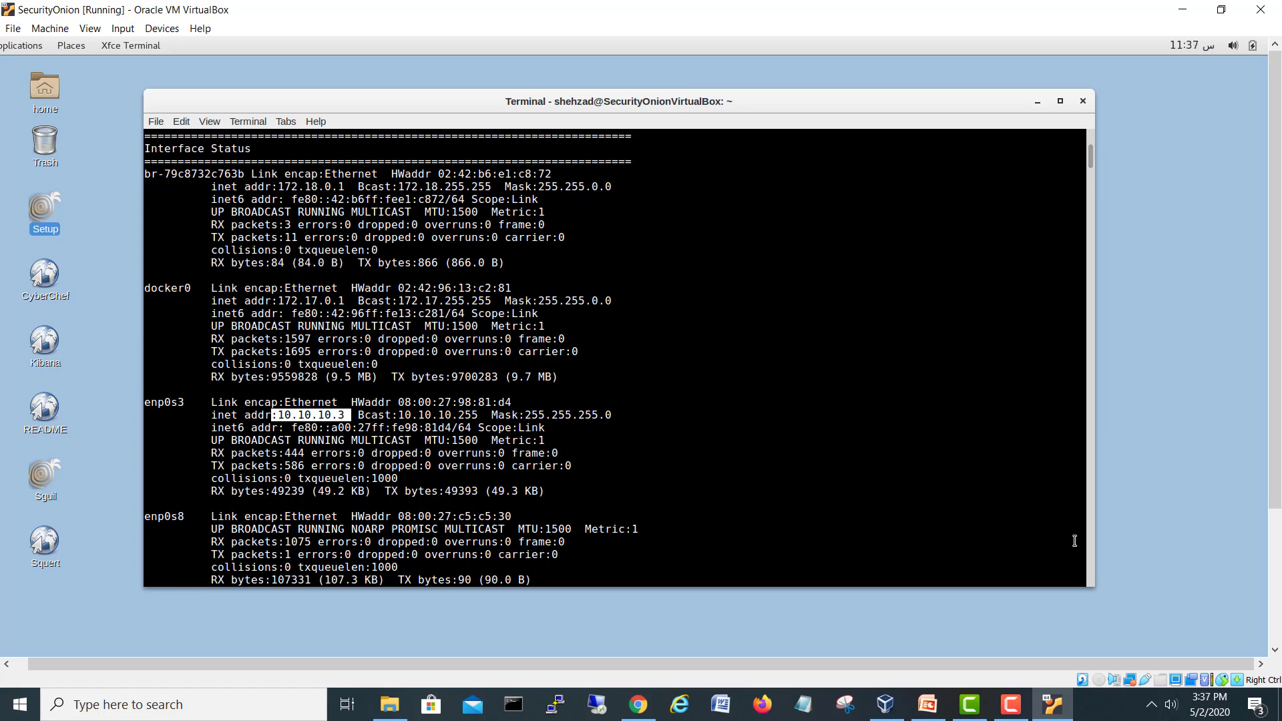
{"action": "left_click_drag", "start_coordinate": [1092, 150], "coordinate": [1092, 168]}
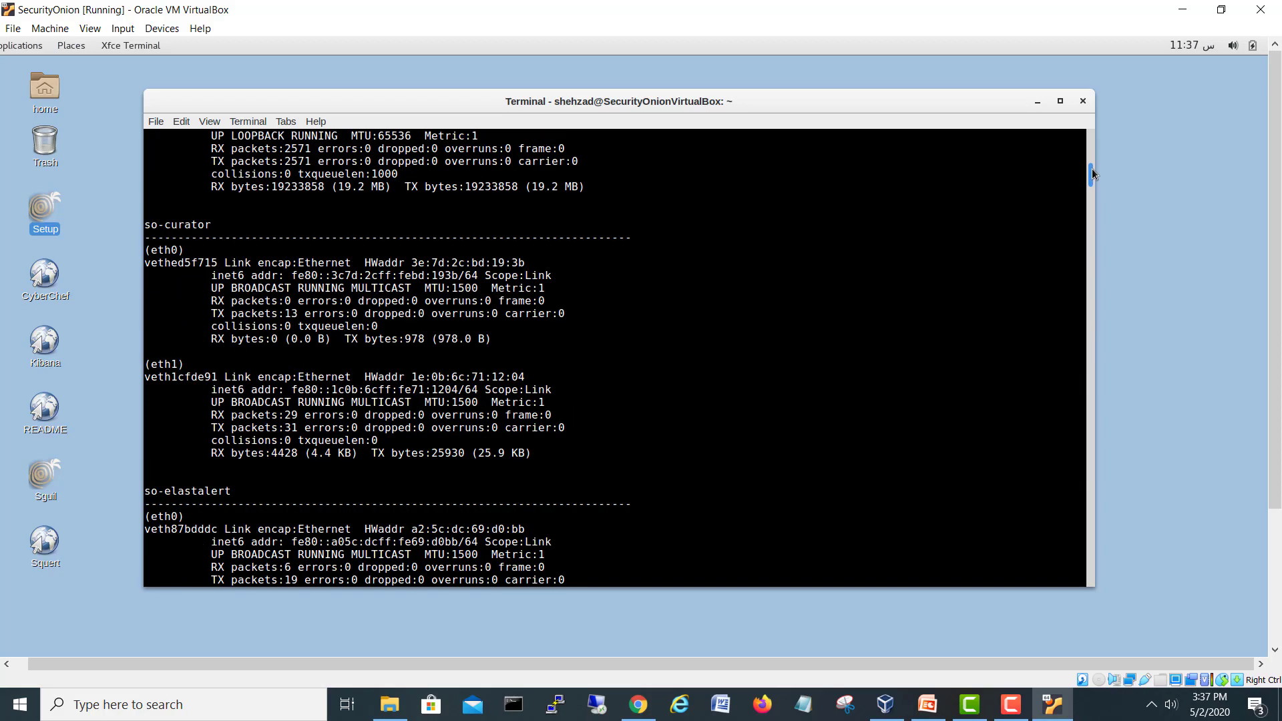
{"action": "left_click_drag", "start_coordinate": [1093, 168], "coordinate": [1093, 210]}
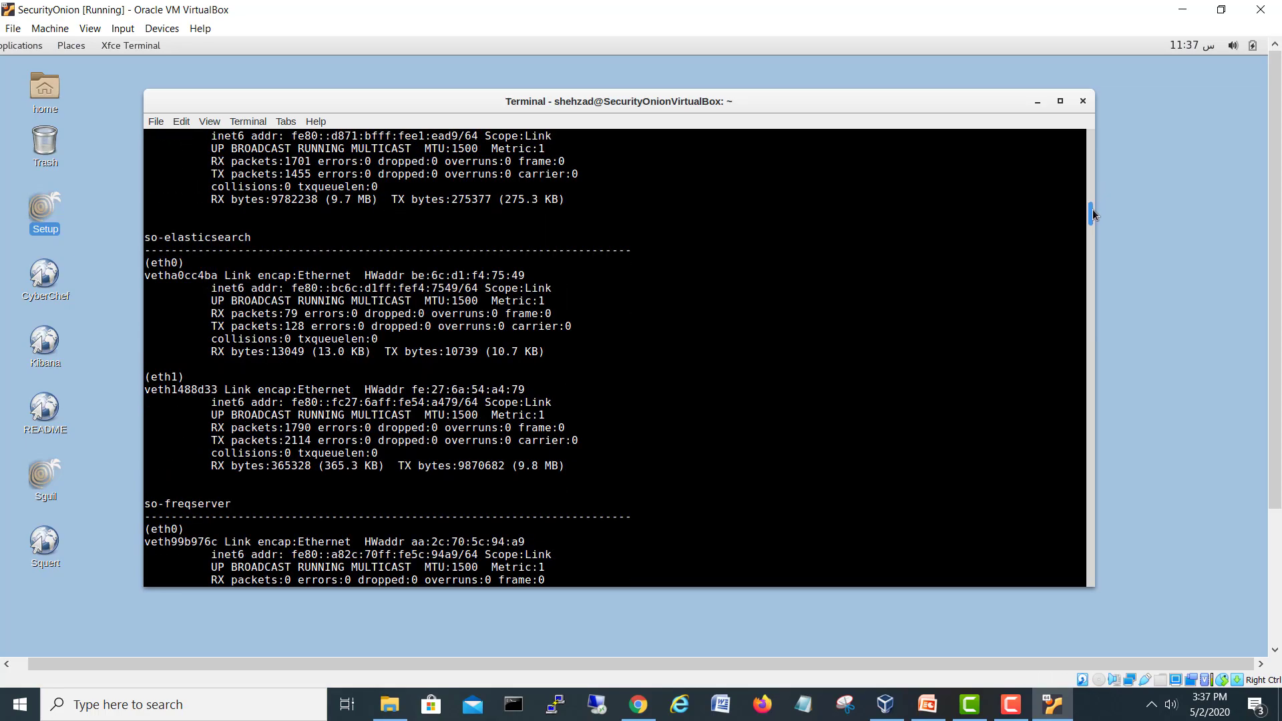
{"action": "left_click_drag", "start_coordinate": [1092, 234], "coordinate": [1090, 581]}
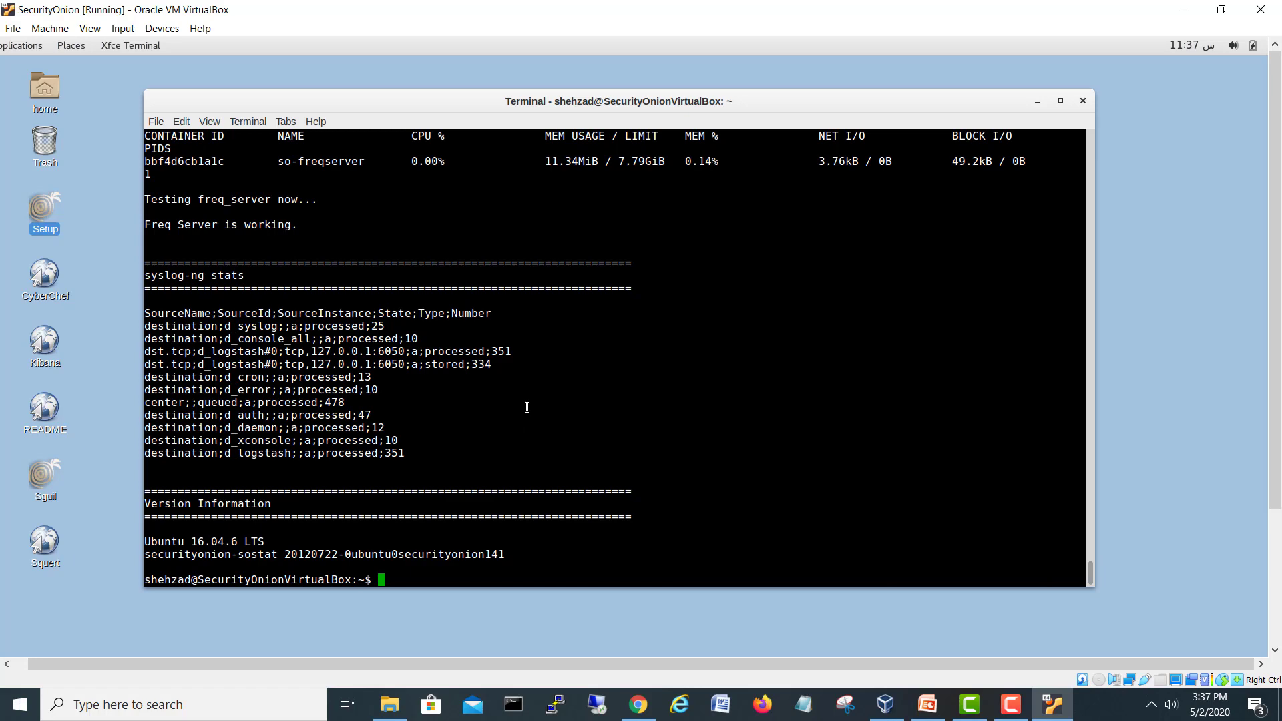
{"action": "scroll", "coordinate": [527, 407], "scroll_direction": "up", "scroll_amount": 1}
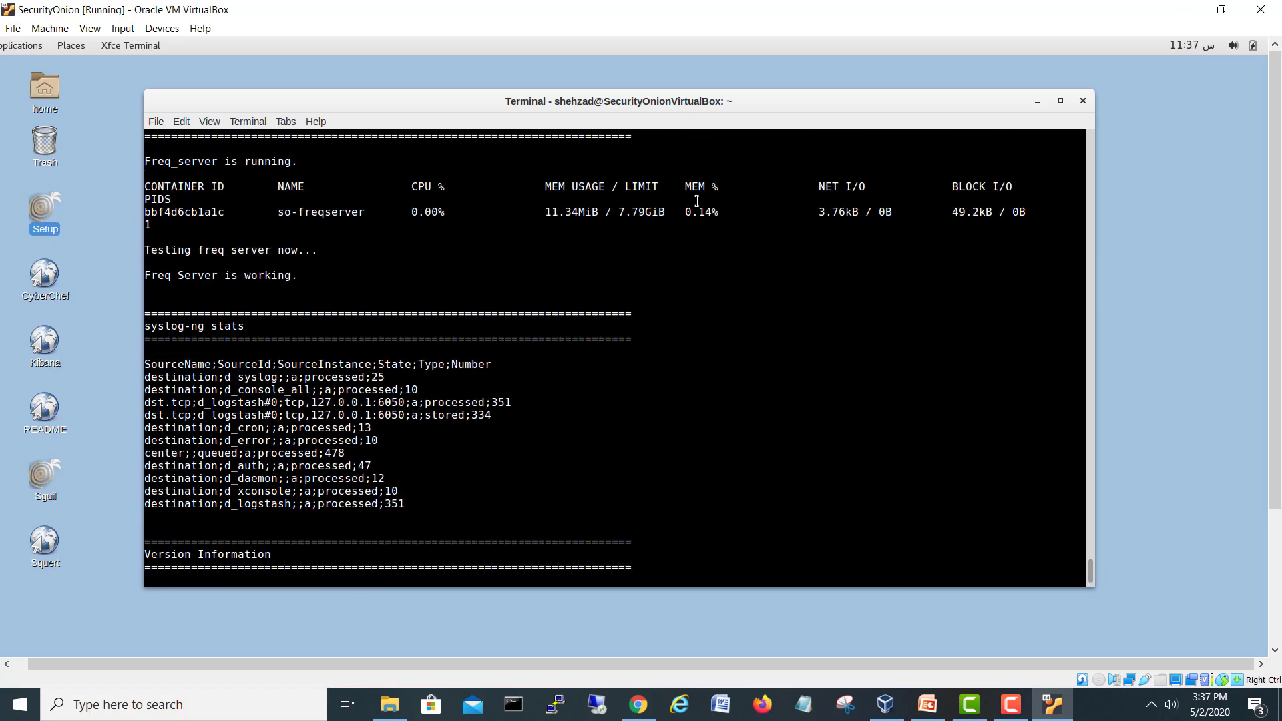
Close the terminal and dismiss the Setup notices about the sostat utilities and downloading rules from the Internet
{"action": "left_click", "coordinate": [1083, 102]}
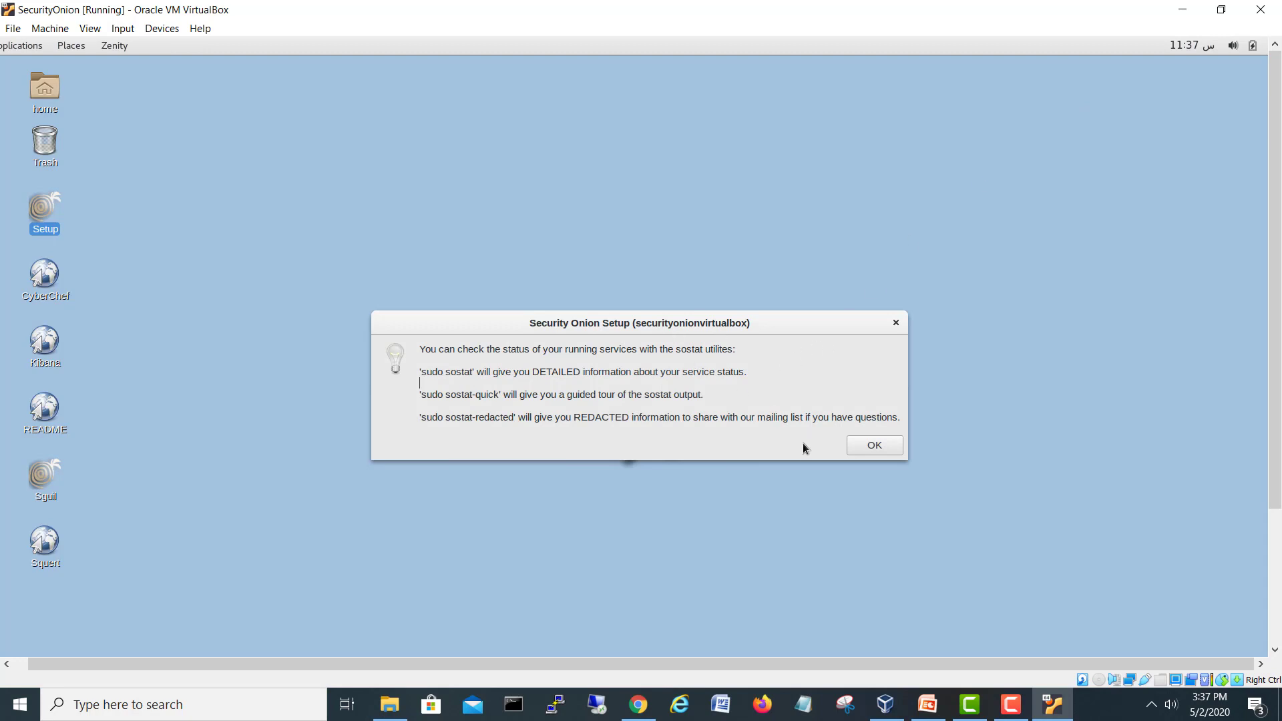
{"action": "left_click", "coordinate": [874, 445]}
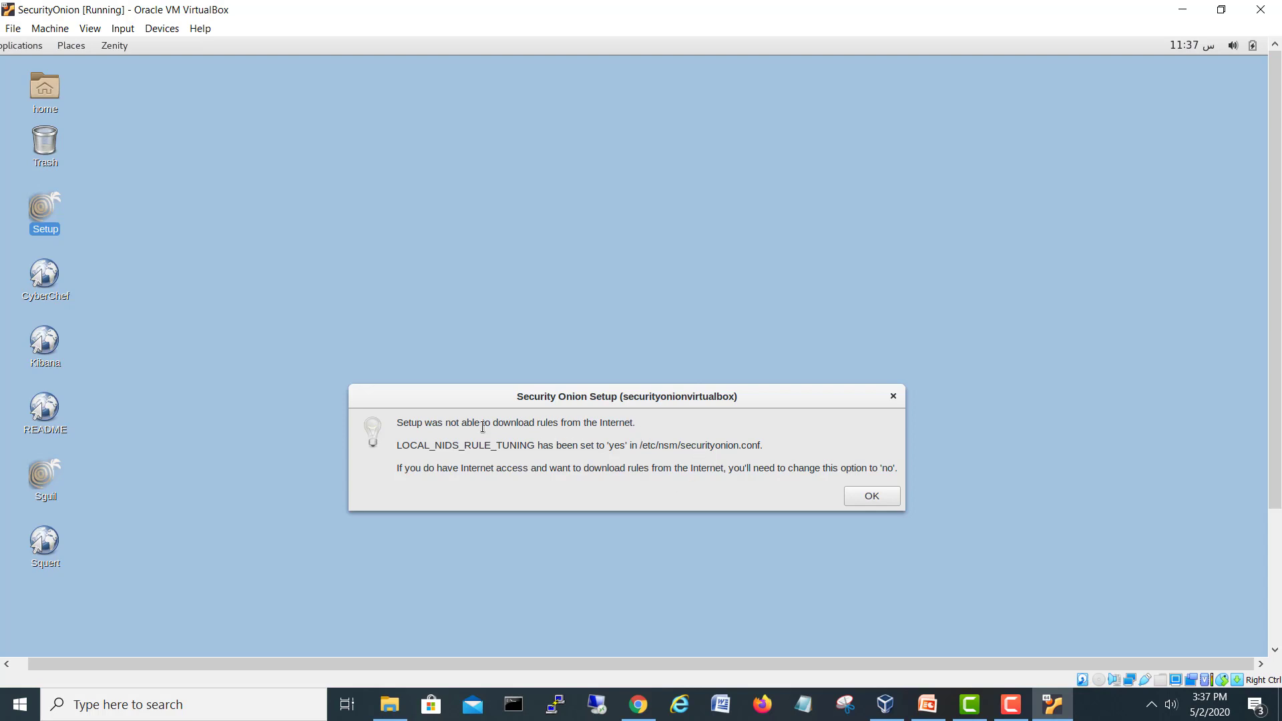
{"action": "left_click_drag", "start_coordinate": [655, 403], "coordinate": [670, 309]}
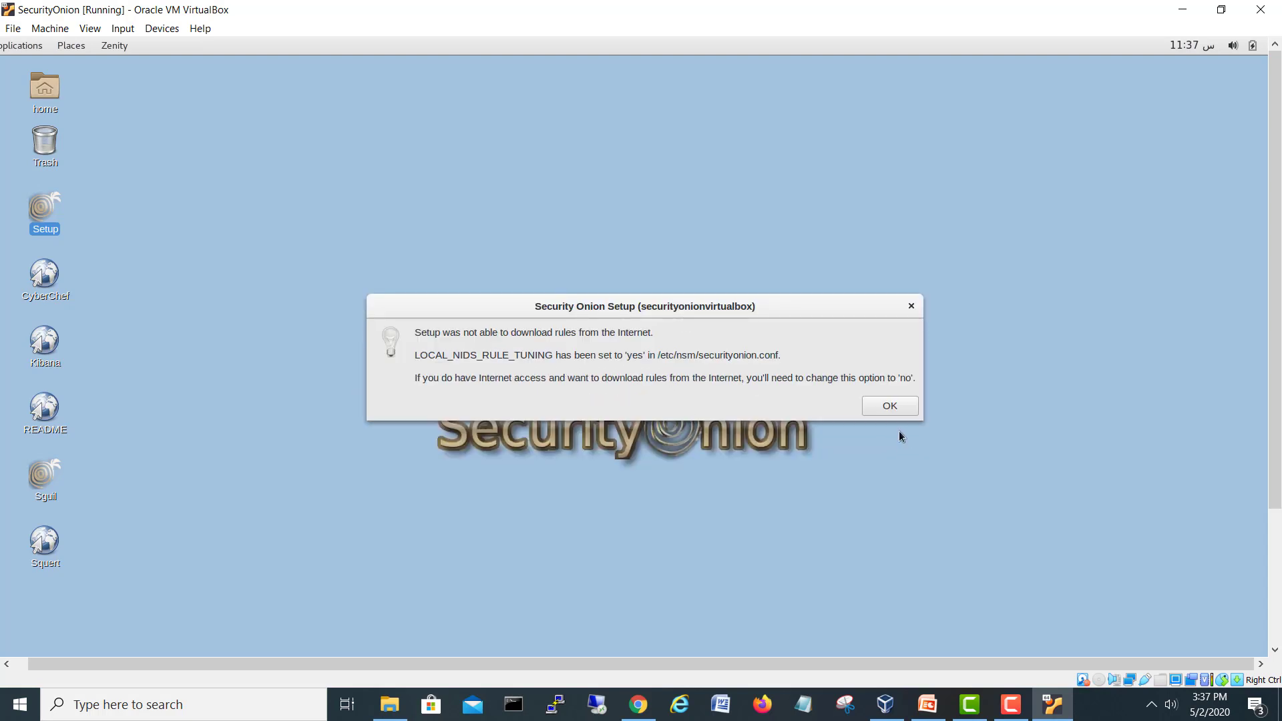
{"action": "left_click", "coordinate": [902, 408]}
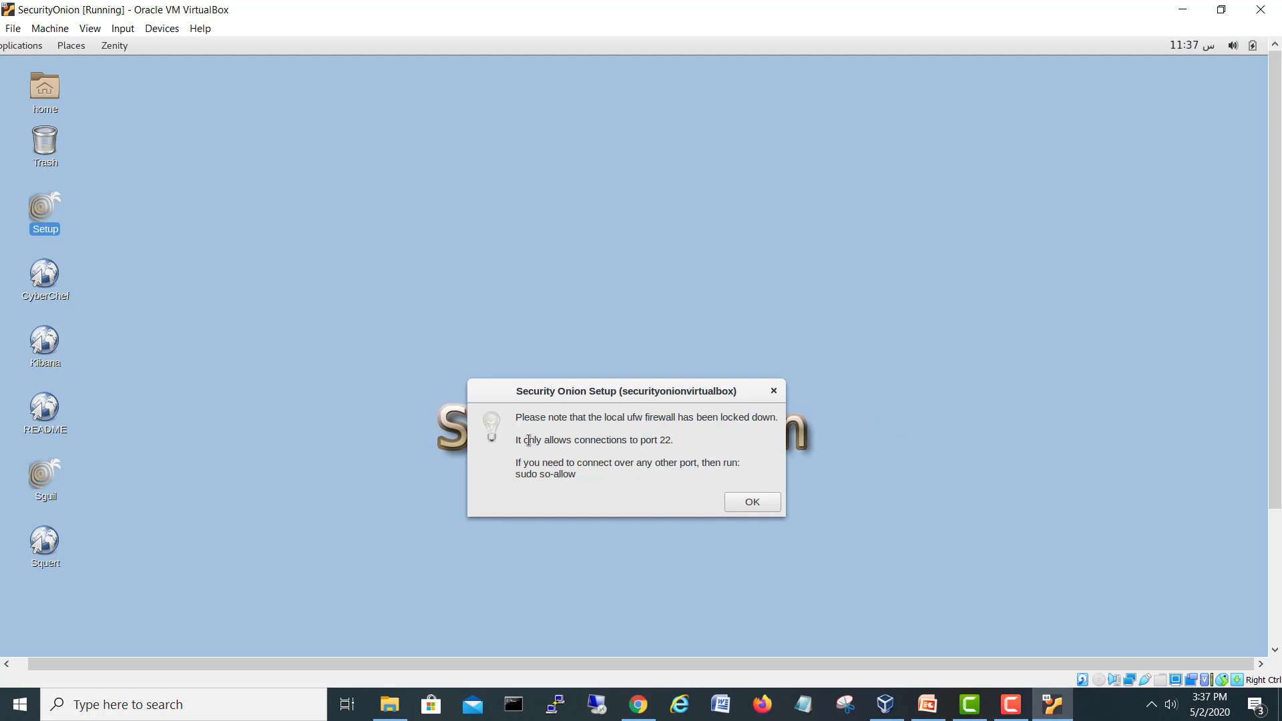
Highlight the line about port 22 connections in the ufw firewall notice, then dismiss the notice
{"action": "left_click_drag", "start_coordinate": [520, 441], "coordinate": [695, 436]}
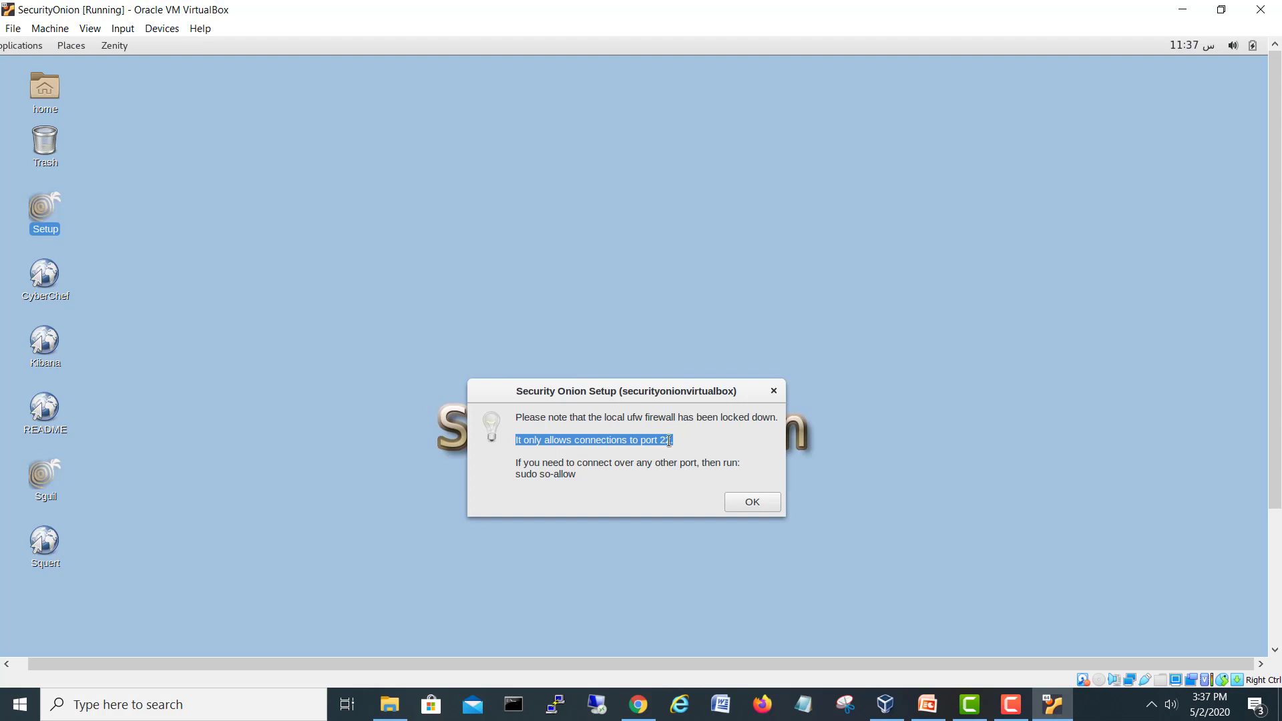
{"action": "left_click_drag", "start_coordinate": [673, 439], "coordinate": [675, 445]}
{"action": "left_click", "coordinate": [704, 454]}
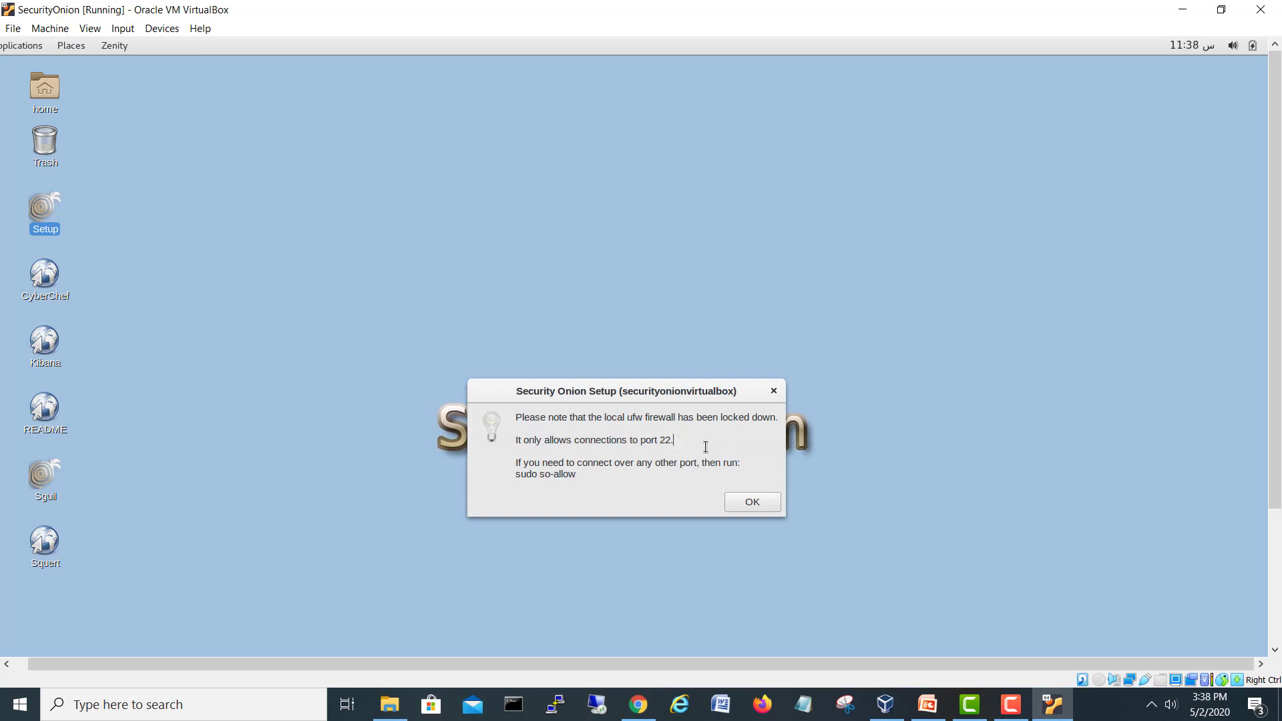
{"action": "left_click", "coordinate": [750, 511]}
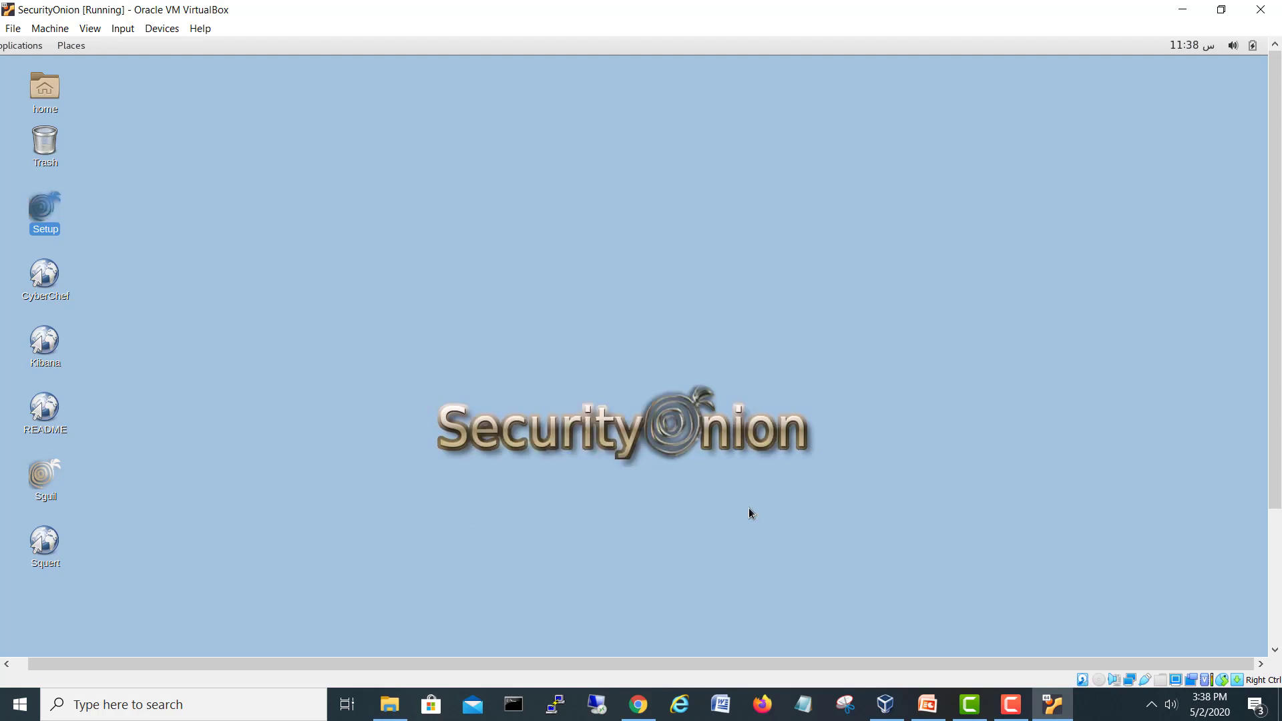
Dismiss the final Setup notices about support links and training services, and deselect the Setup shortcut on the desktop
{"action": "left_click_drag", "start_coordinate": [644, 372], "coordinate": [600, 319]}
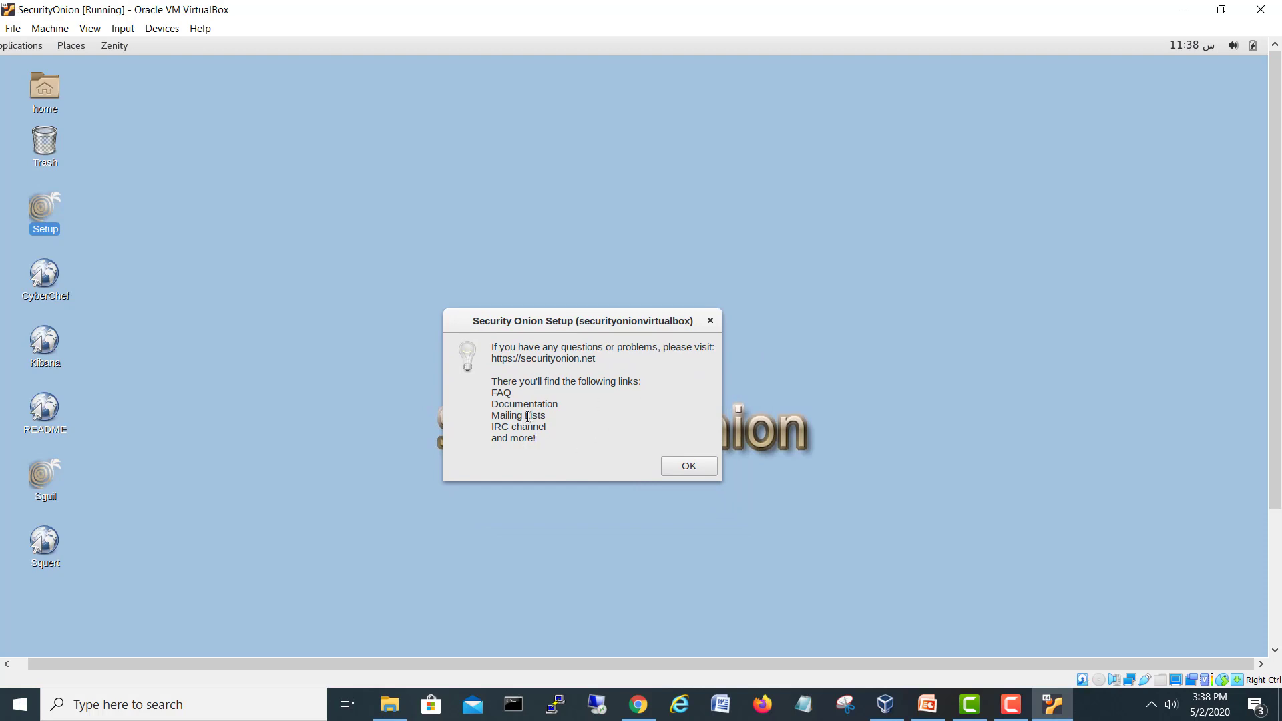
{"action": "left_click", "coordinate": [696, 469]}
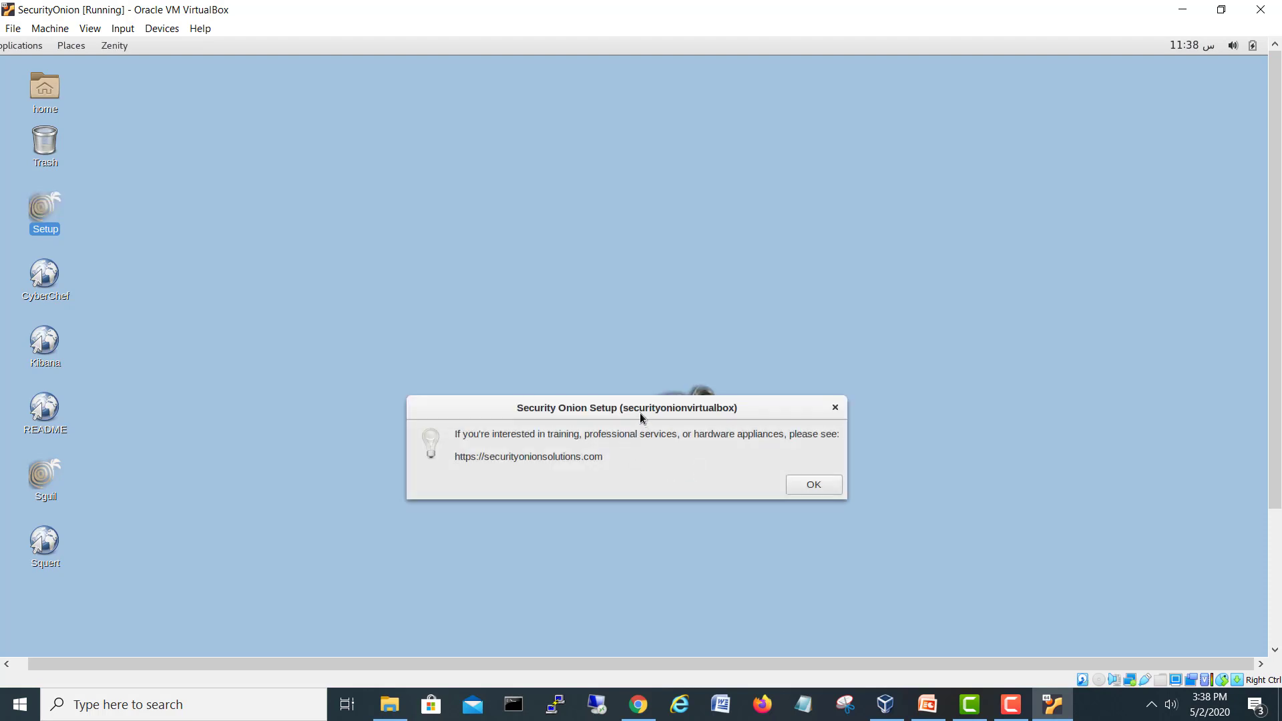
{"action": "left_click_drag", "start_coordinate": [640, 412], "coordinate": [600, 361]}
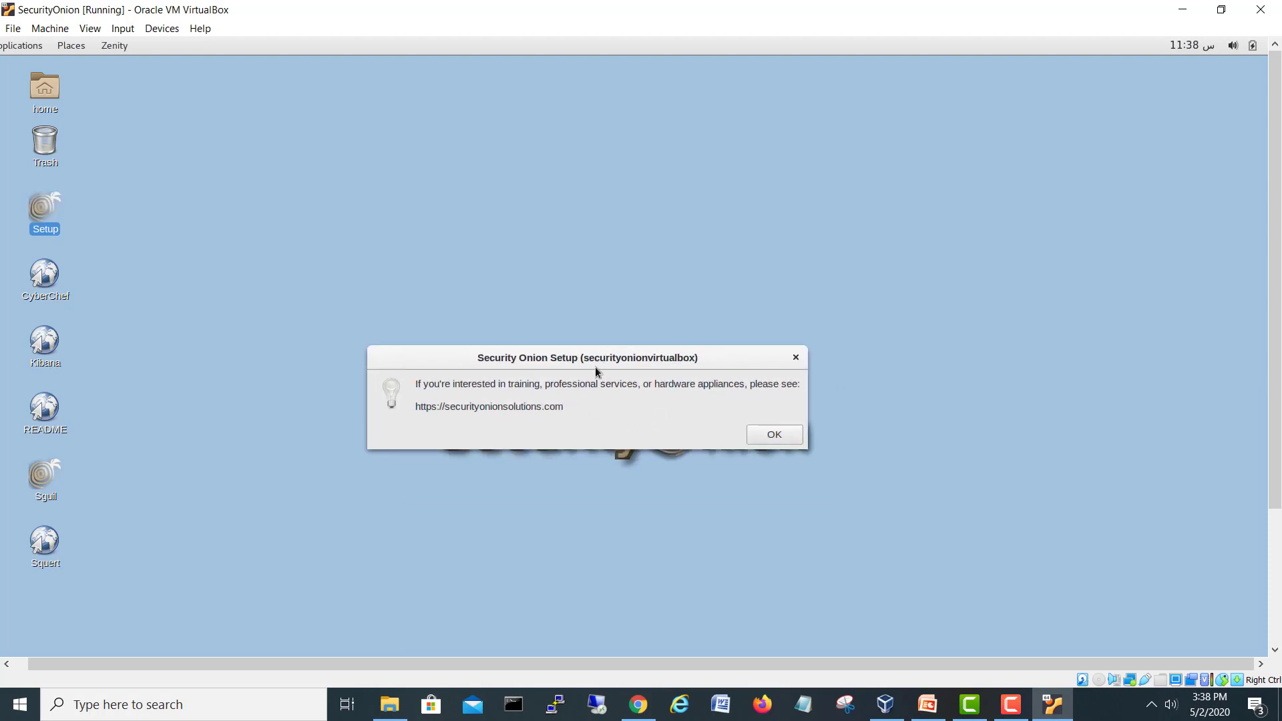
{"action": "left_click", "coordinate": [788, 439]}
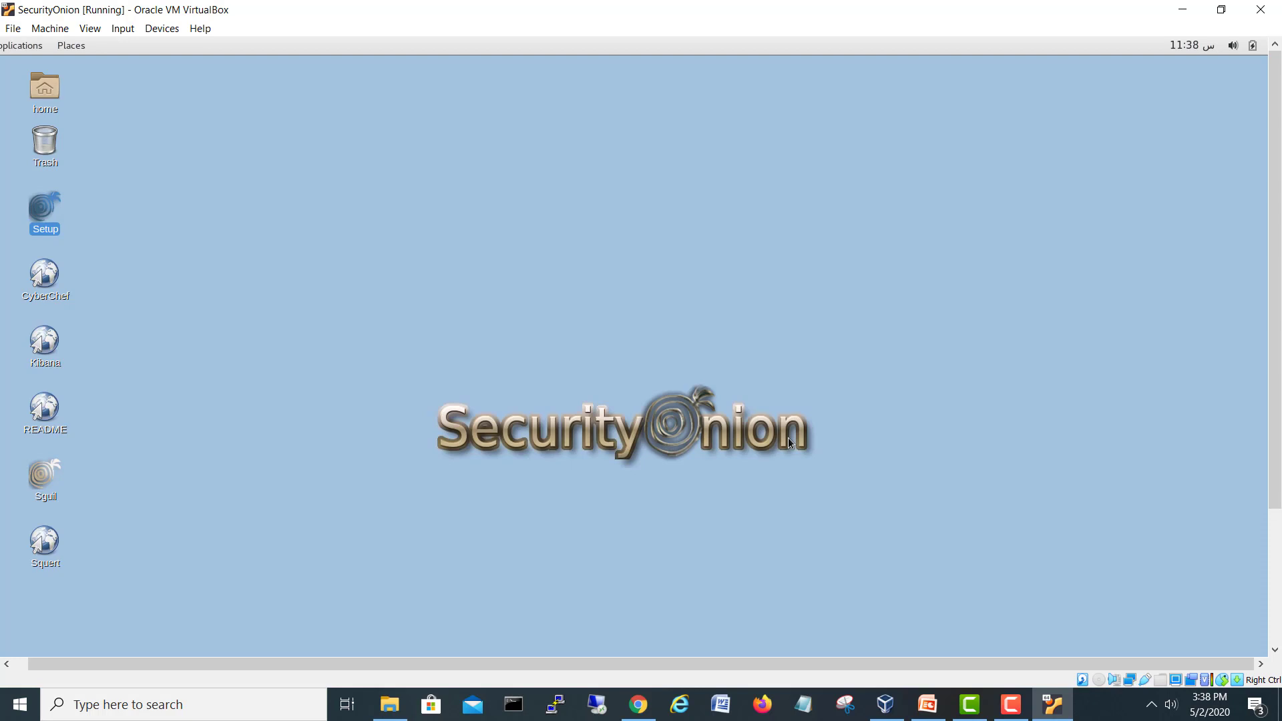
{"action": "left_click", "coordinate": [724, 479]}
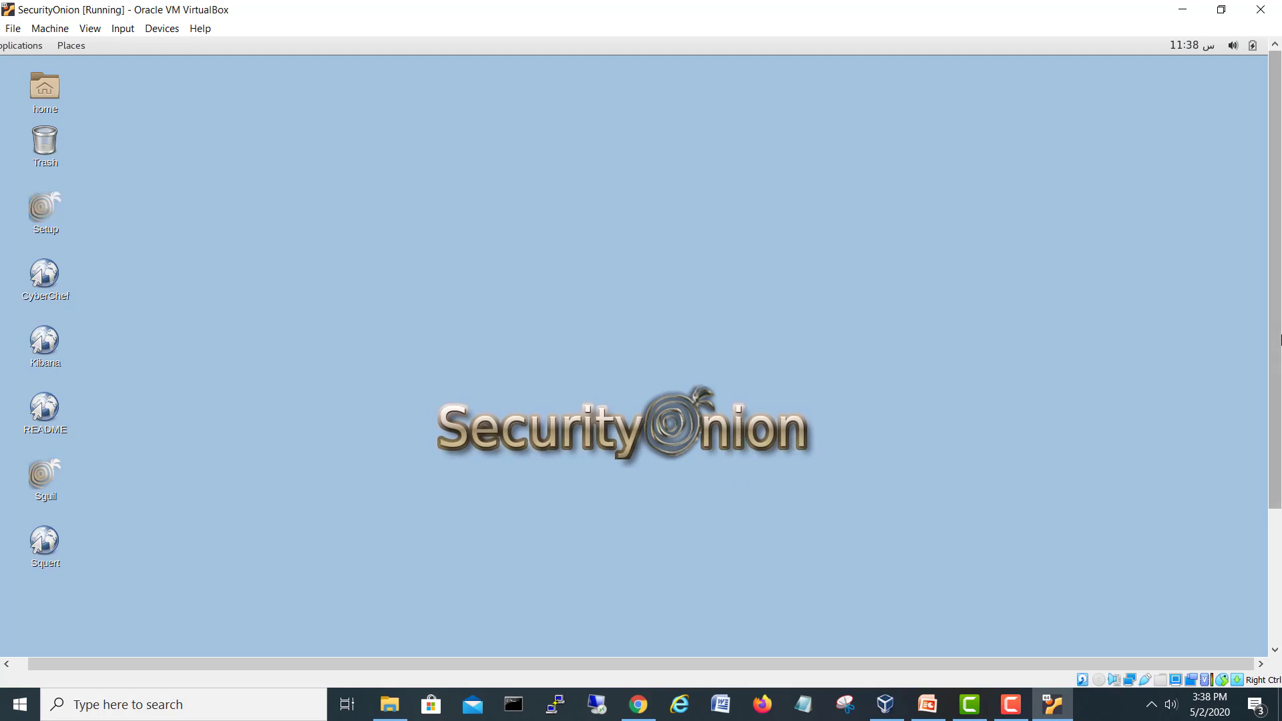